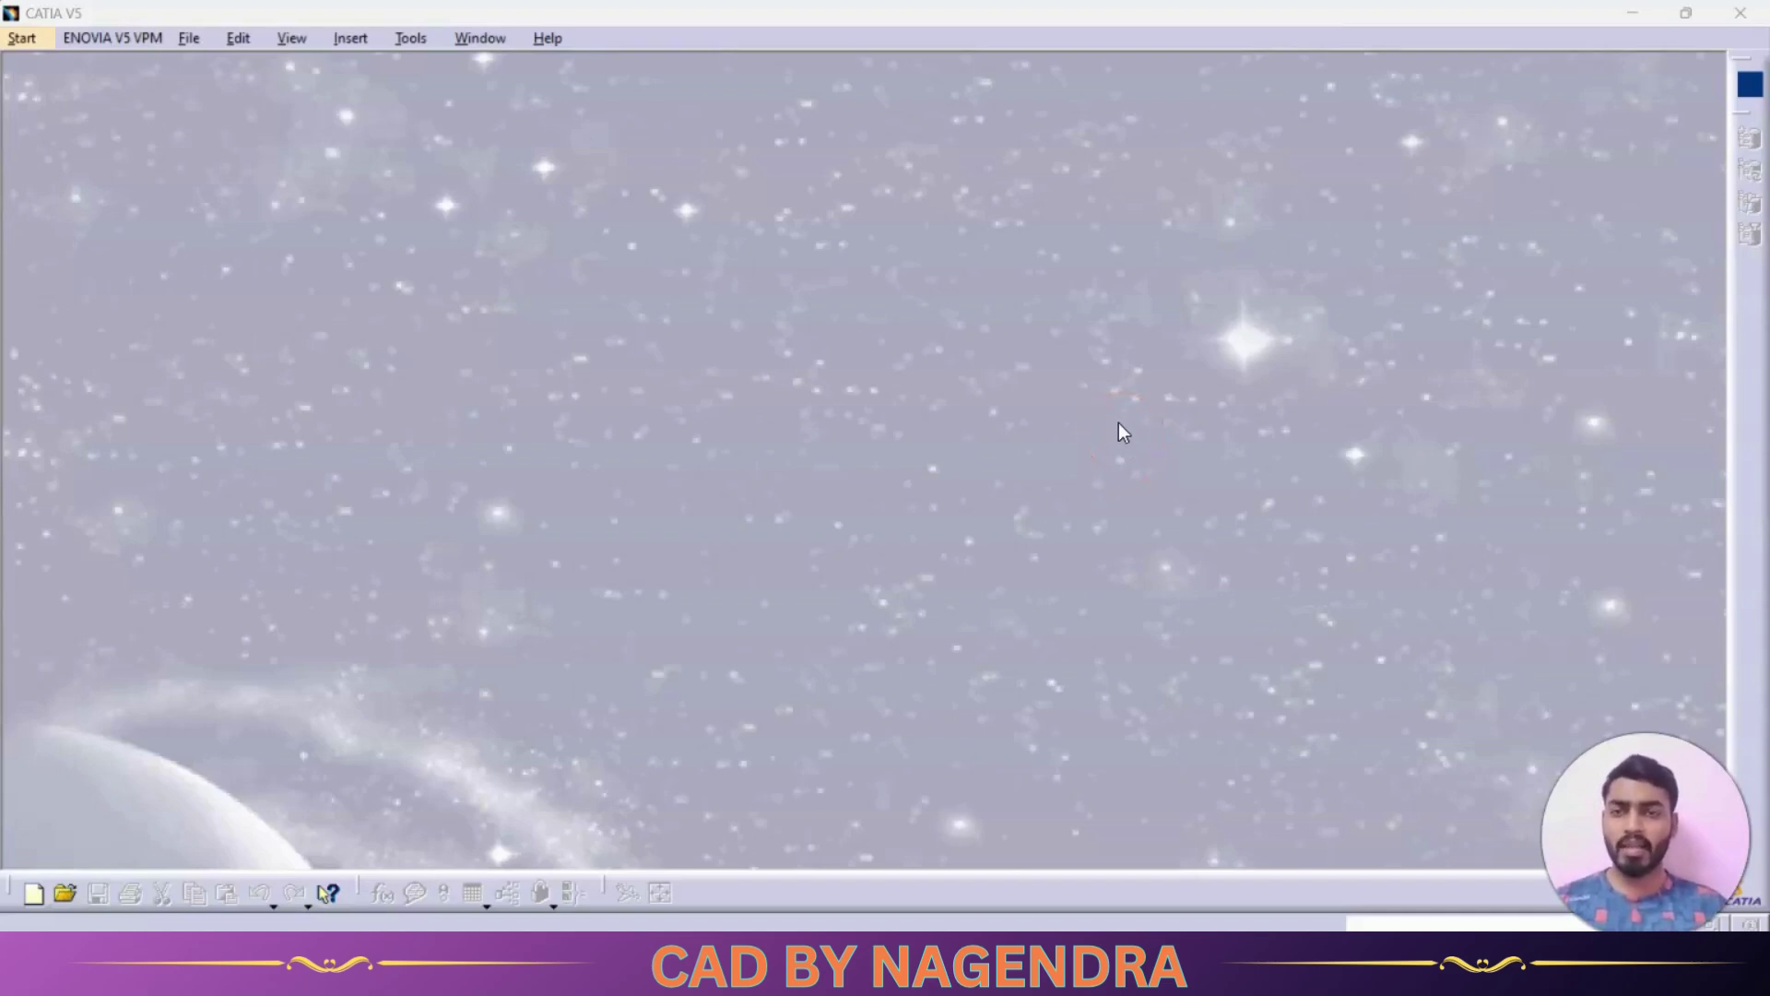
Step: Create a new part in the Part Design workbench
{"action": "left_click", "coordinate": [30, 45]}
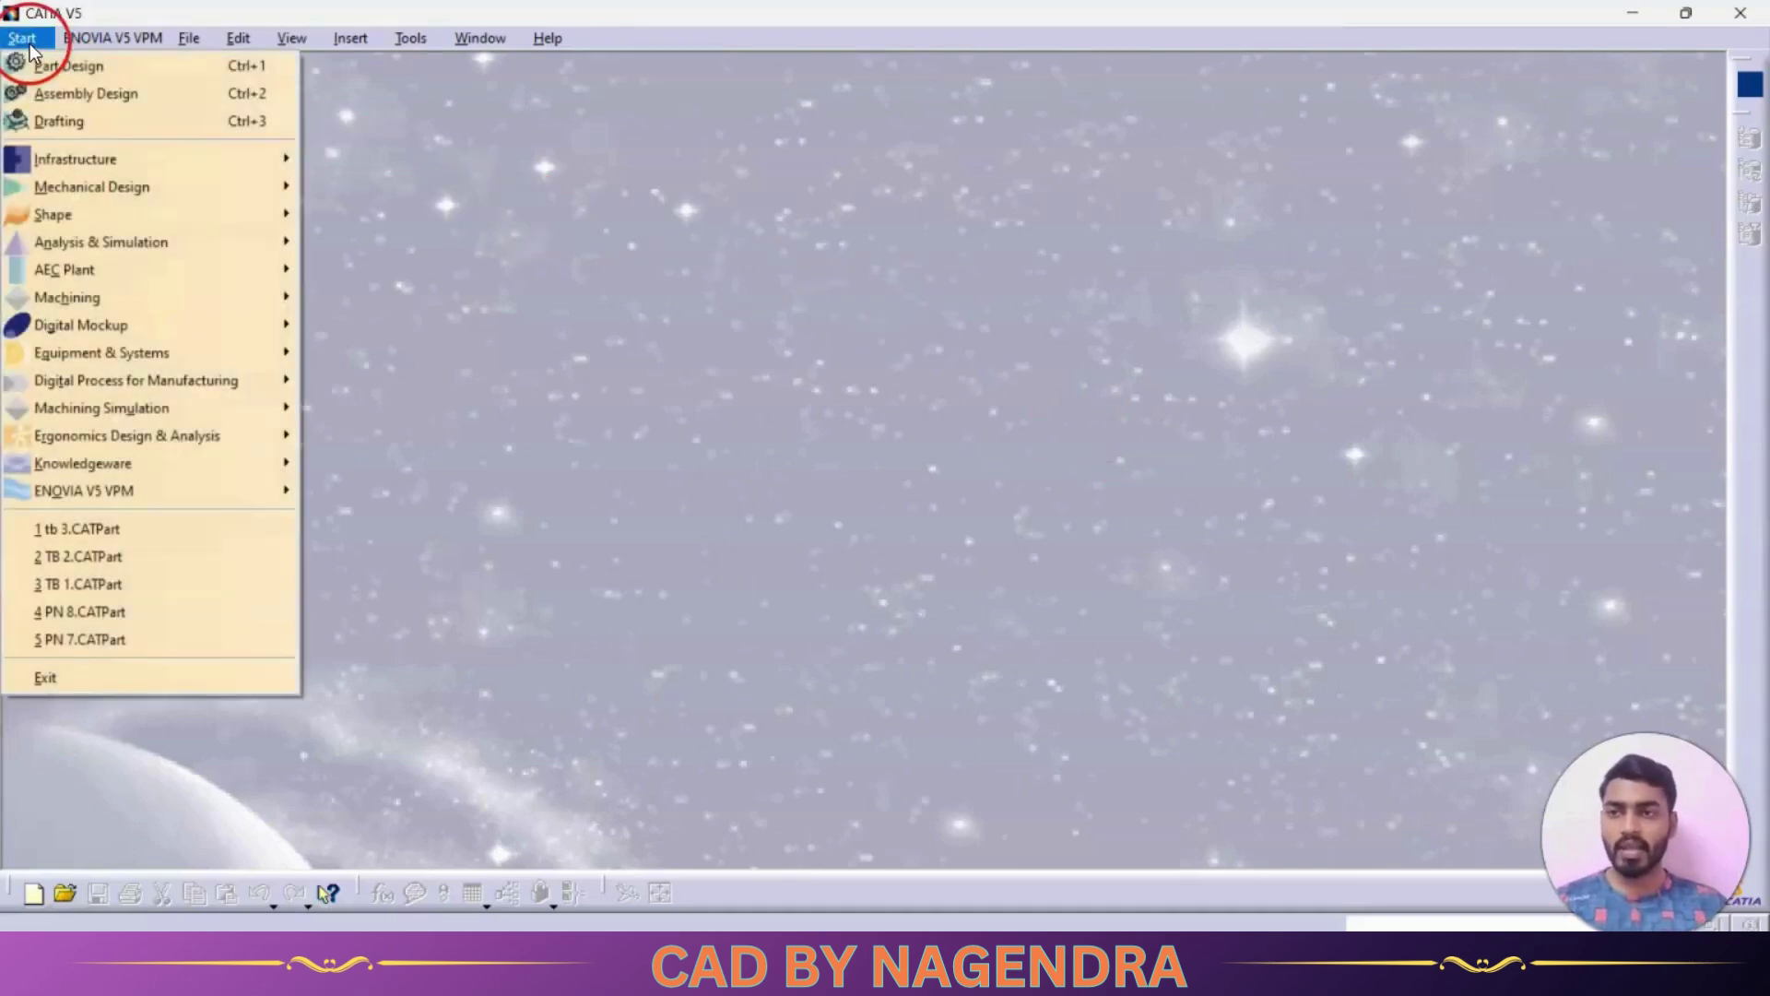
{"action": "left_click", "coordinate": [69, 63]}
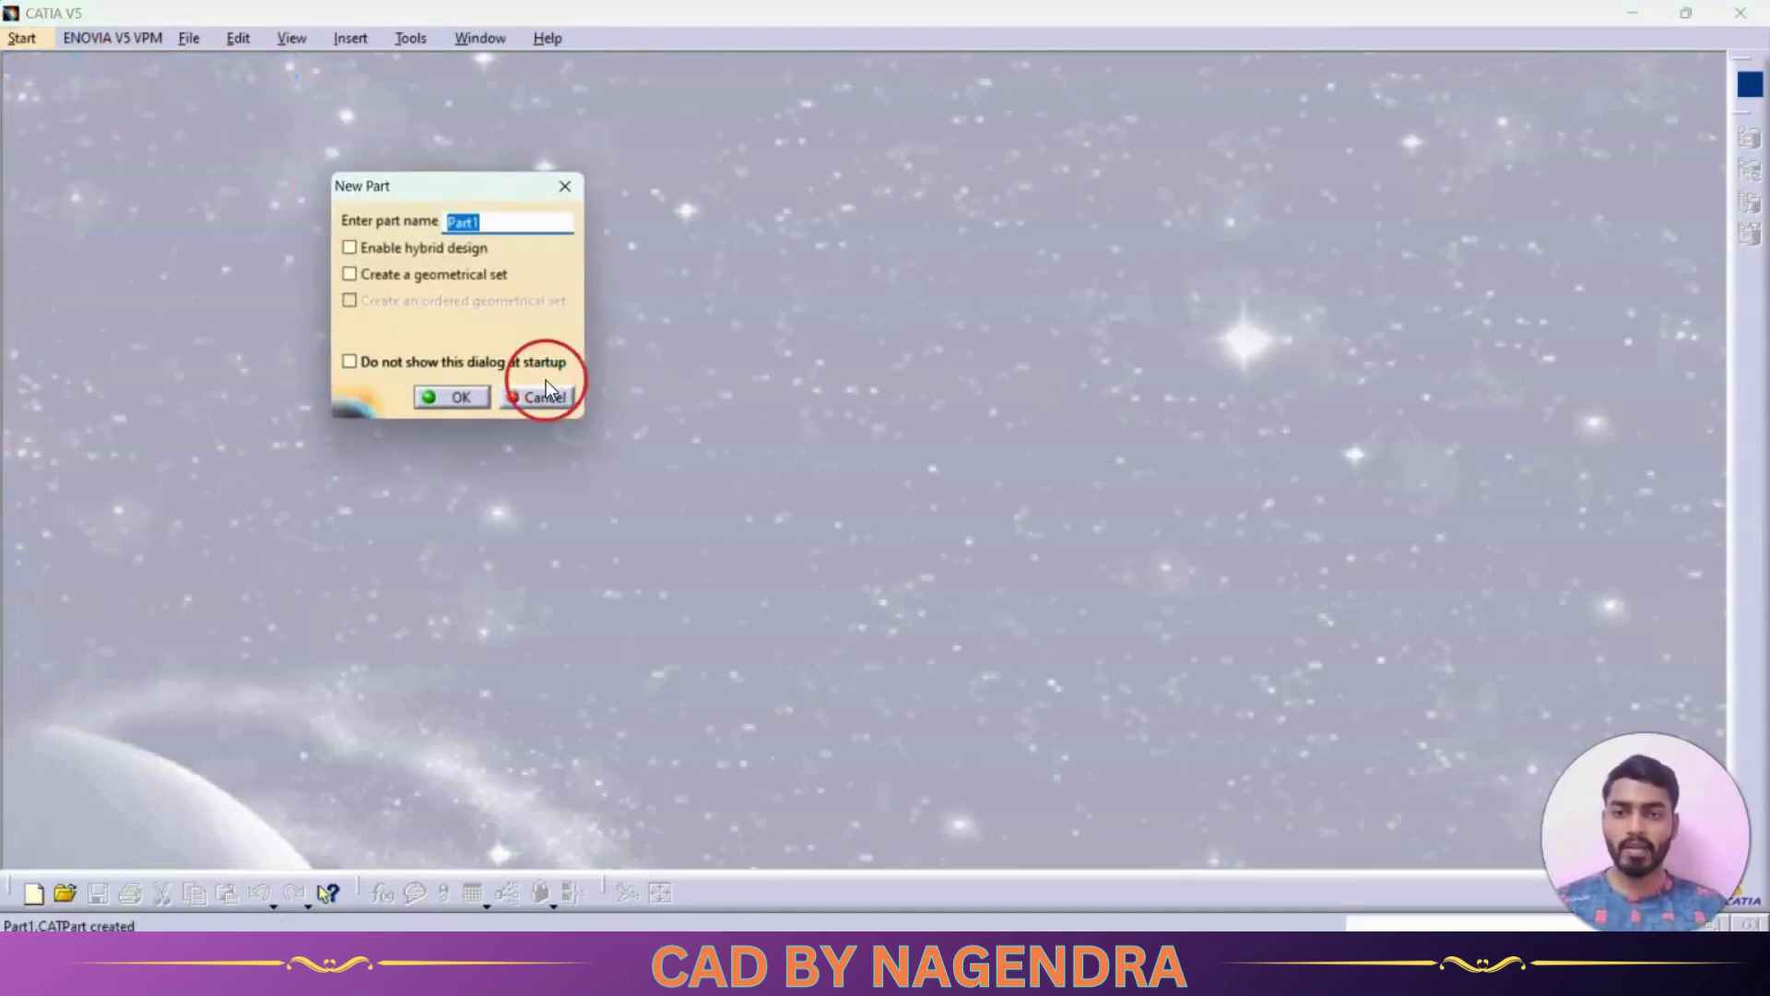
{"action": "left_click", "coordinate": [445, 406]}
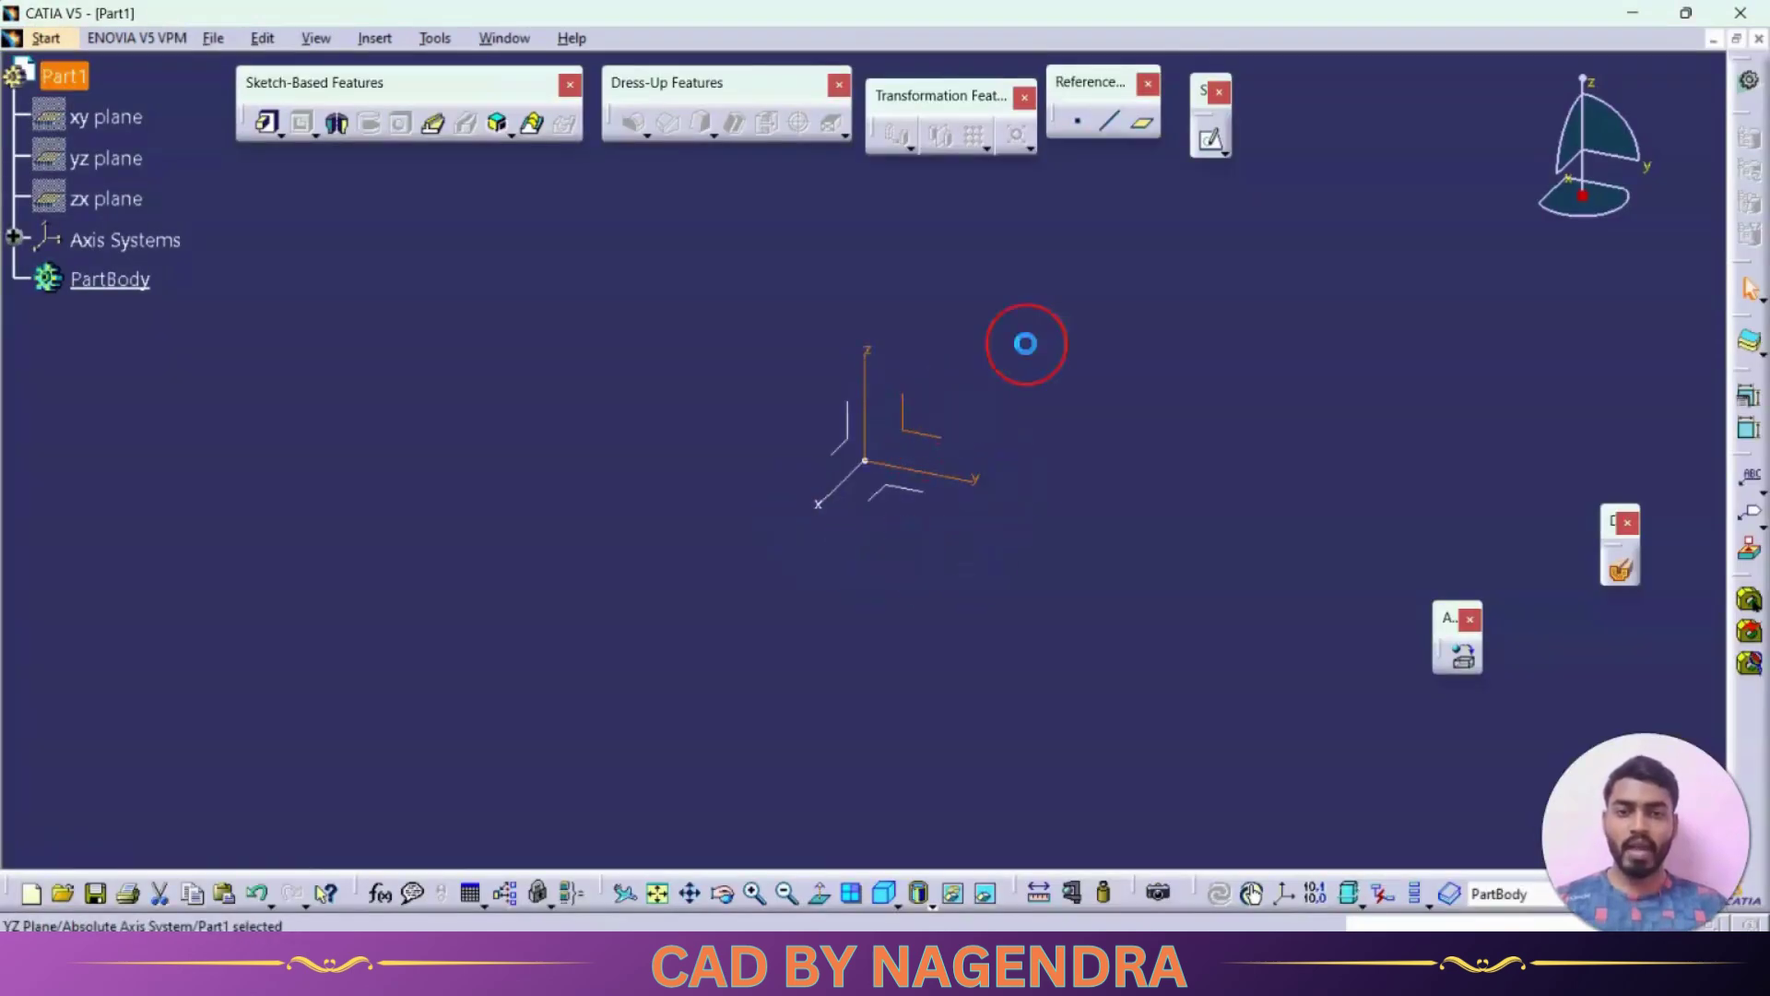
Step: Sketch a centered rectangle at the origin on the yz plane
{"action": "left_click", "coordinate": [1214, 143]}
{"action": "left_click", "coordinate": [522, 213]}
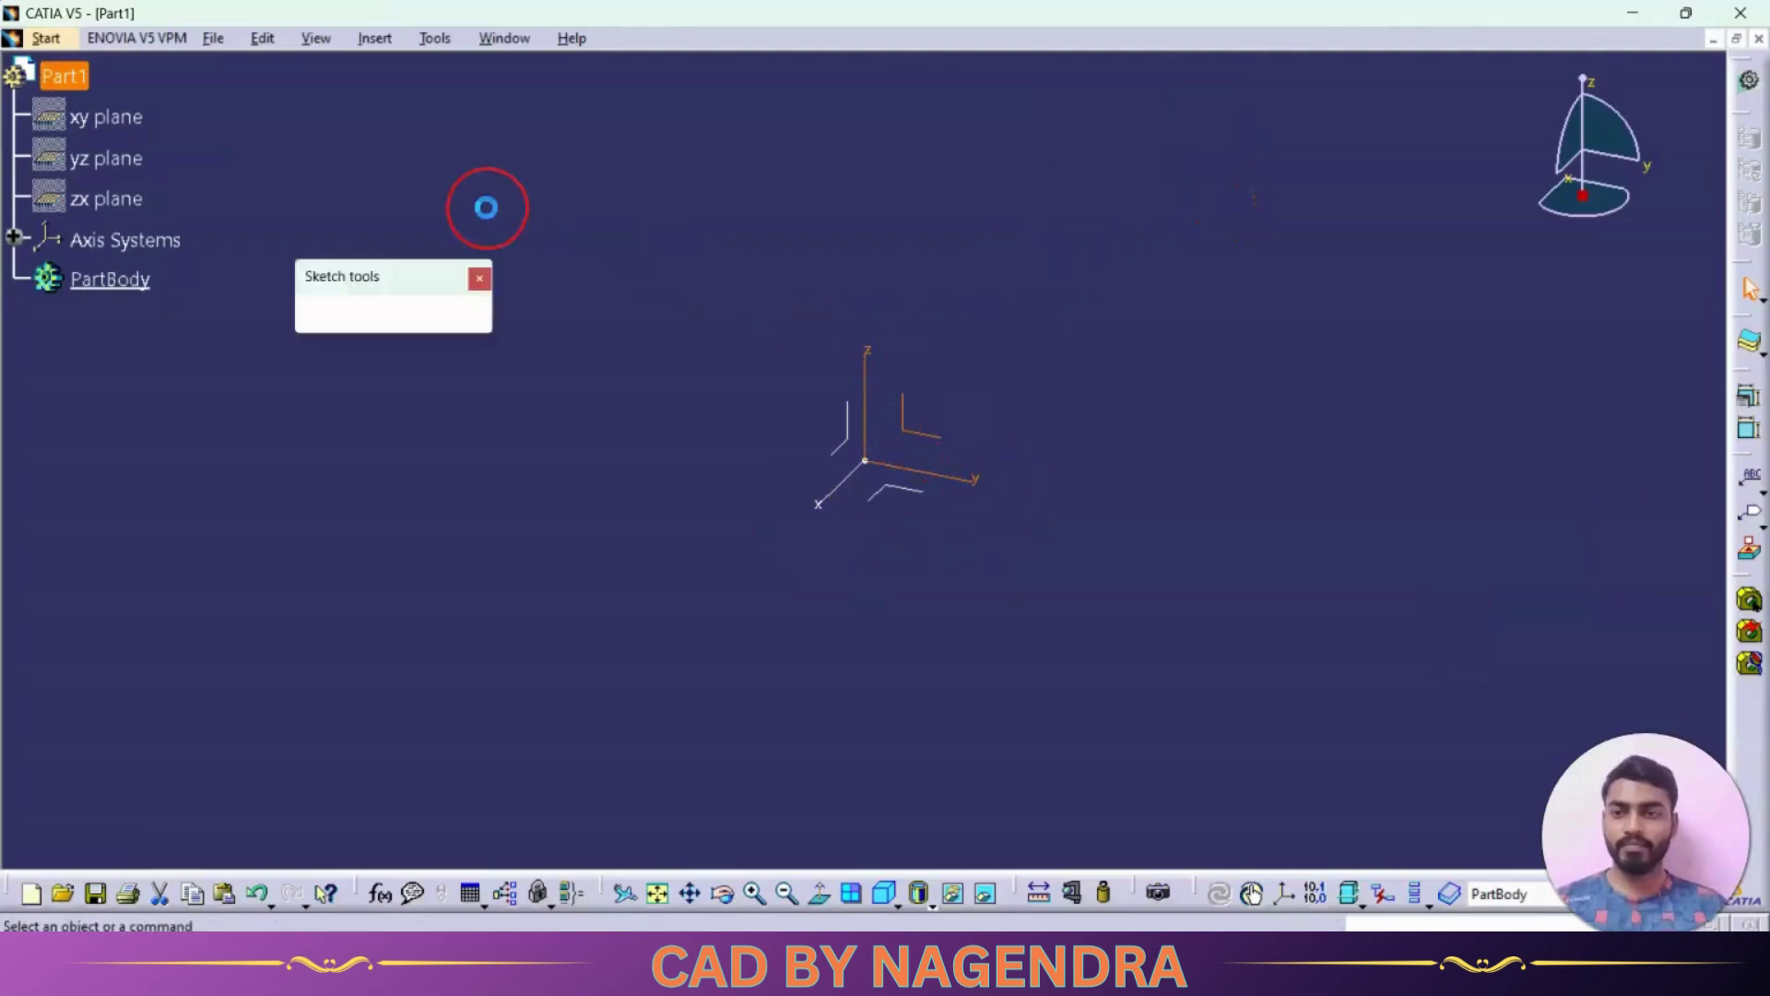
{"action": "left_click", "coordinate": [265, 169]}
{"action": "left_click", "coordinate": [526, 197]}
{"action": "left_click", "coordinate": [865, 479]}
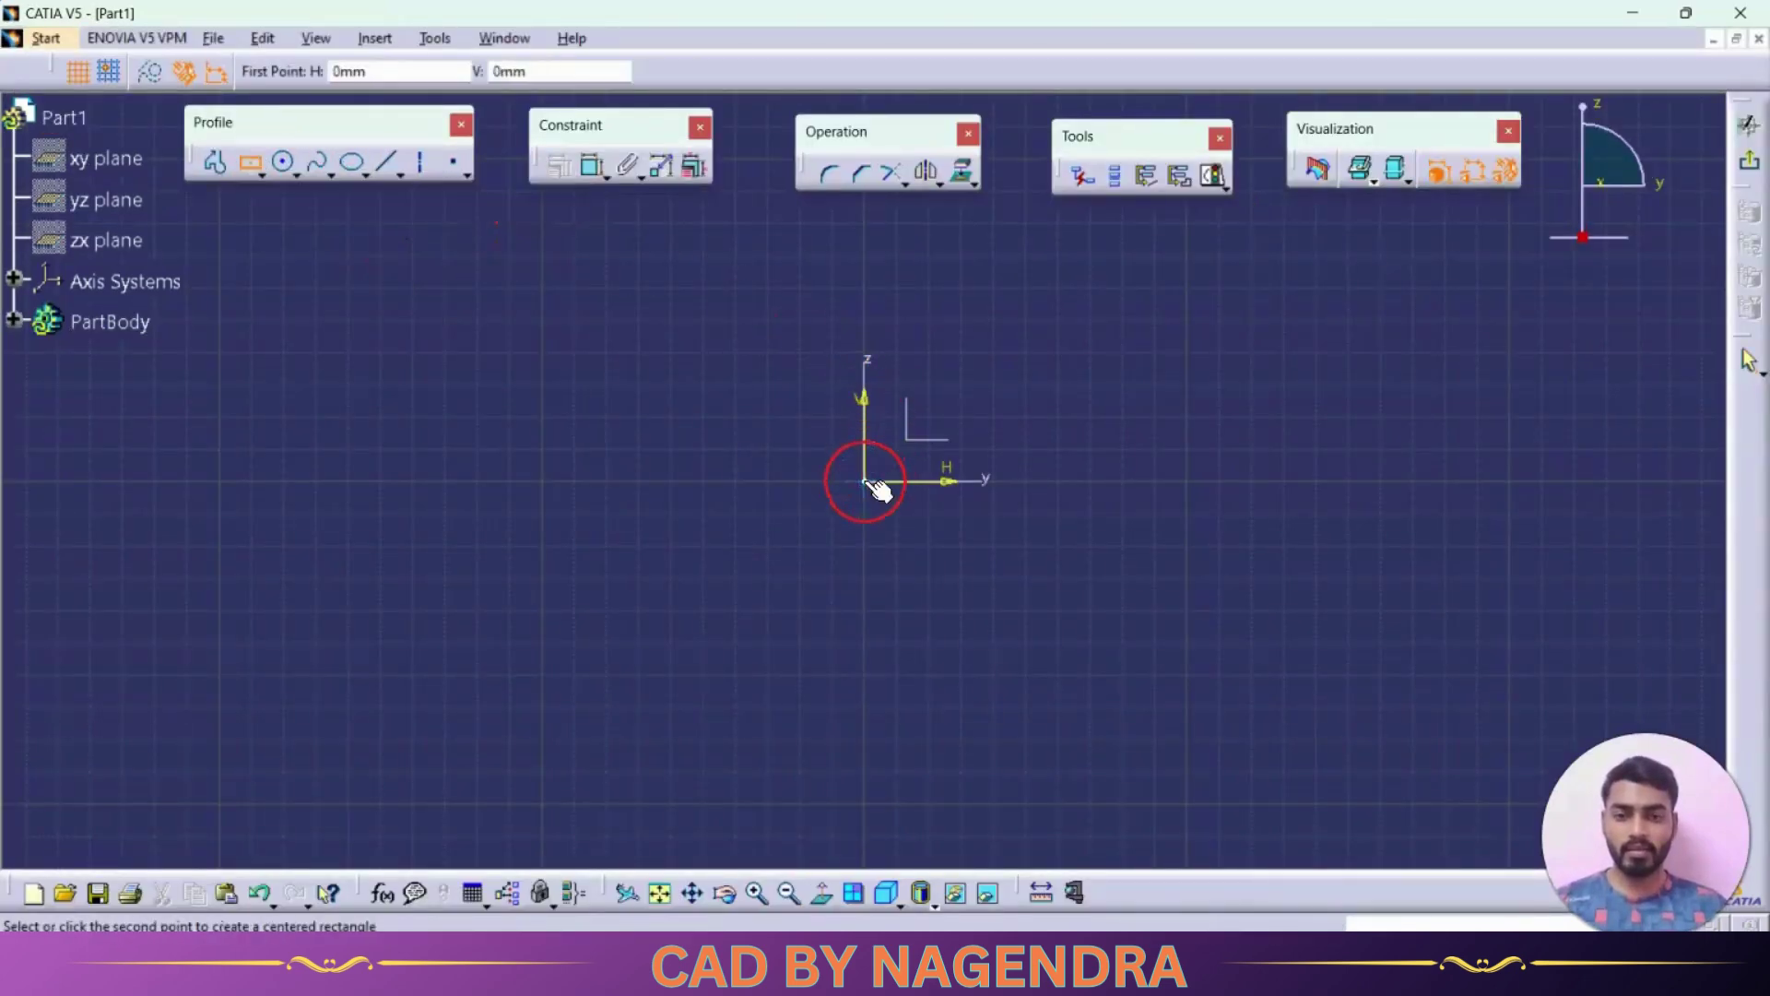
{"action": "left_click", "coordinate": [1219, 569]}
{"action": "left_click", "coordinate": [1746, 164]}
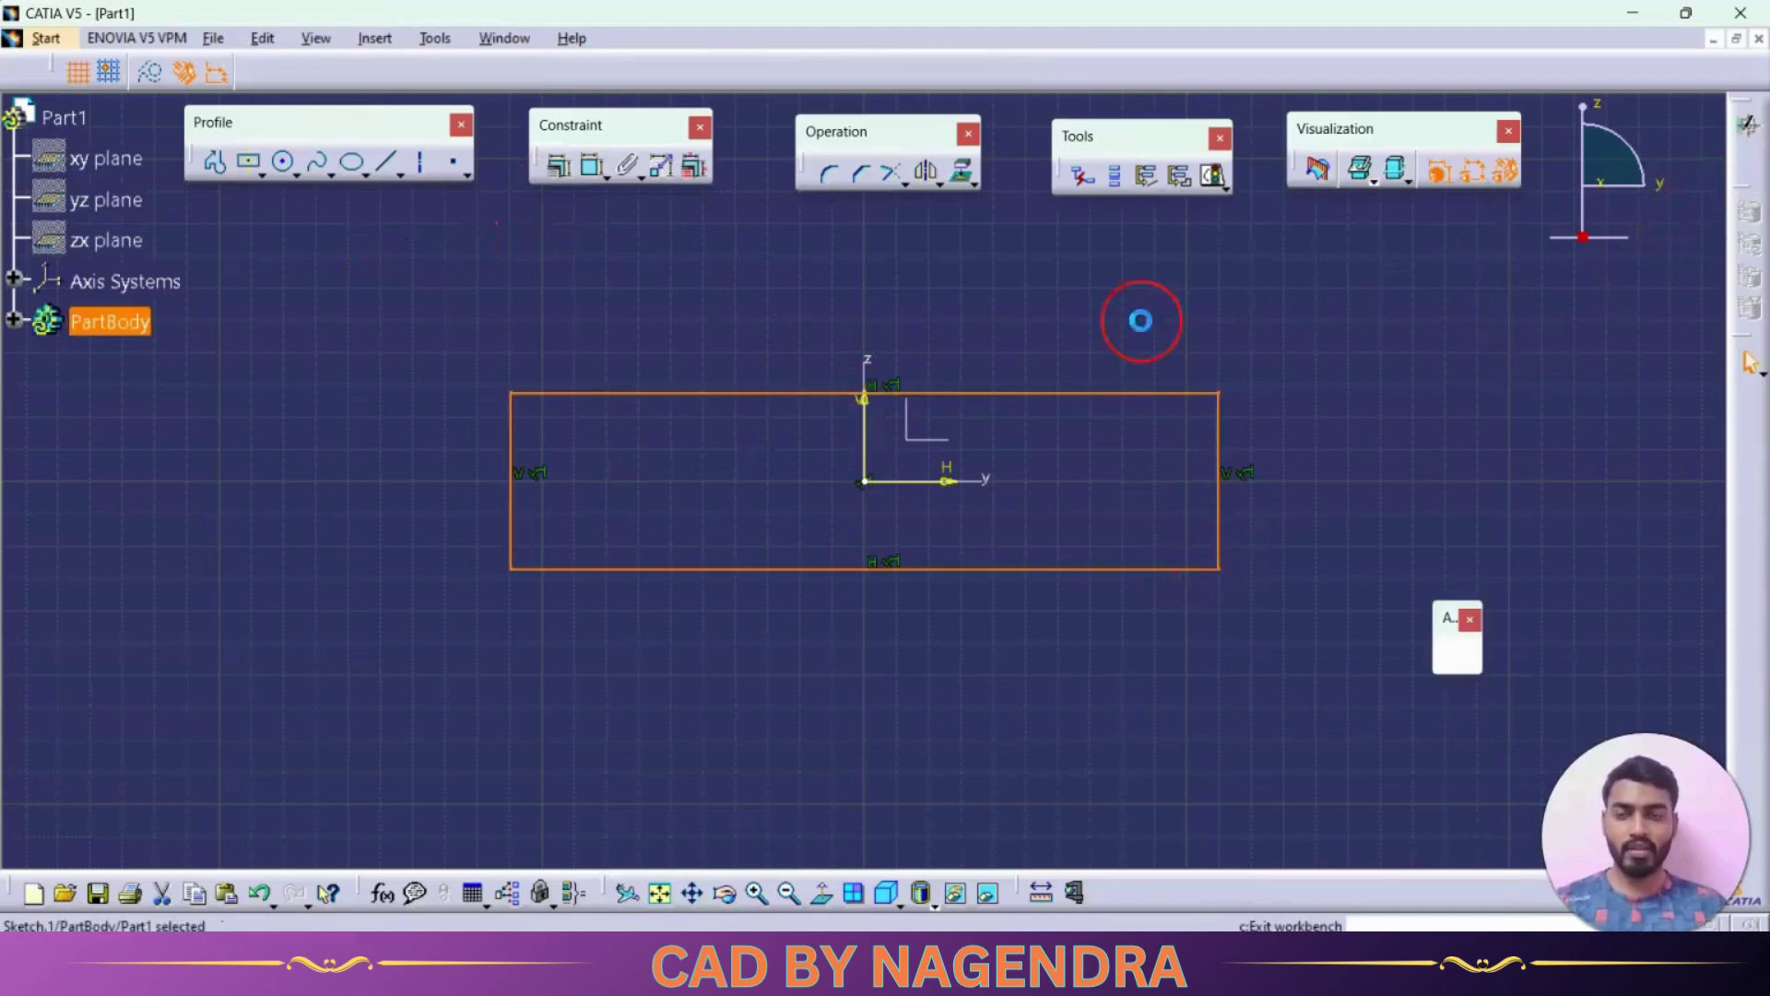
Step: Pad the rectangle 20mm with mirrored extent and show the block in isometric view
{"action": "left_click", "coordinate": [268, 125]}
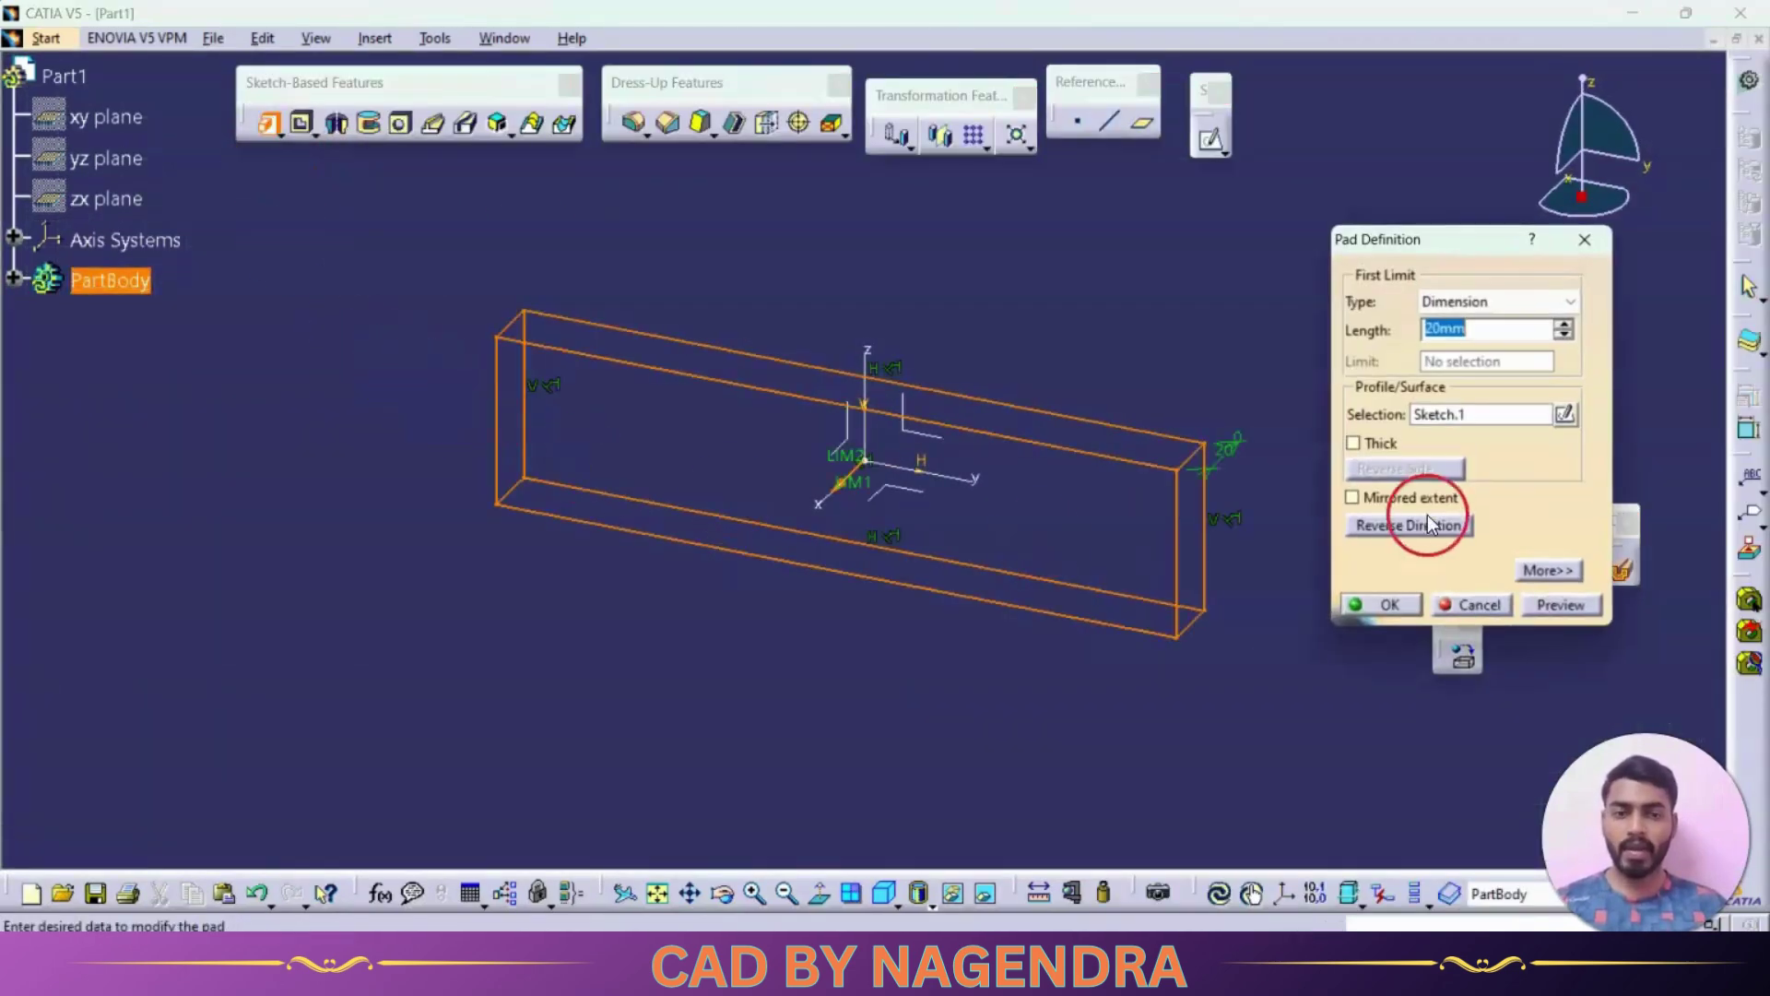
{"action": "left_click", "coordinate": [1352, 497]}
{"action": "left_click_drag", "start_coordinate": [865, 489], "coordinate": [1367, 672]}
{"action": "left_click", "coordinate": [1392, 606]}
{"action": "middle_click_drag", "start_coordinate": [1237, 526], "coordinate": [925, 858], "text": "ctrl"}
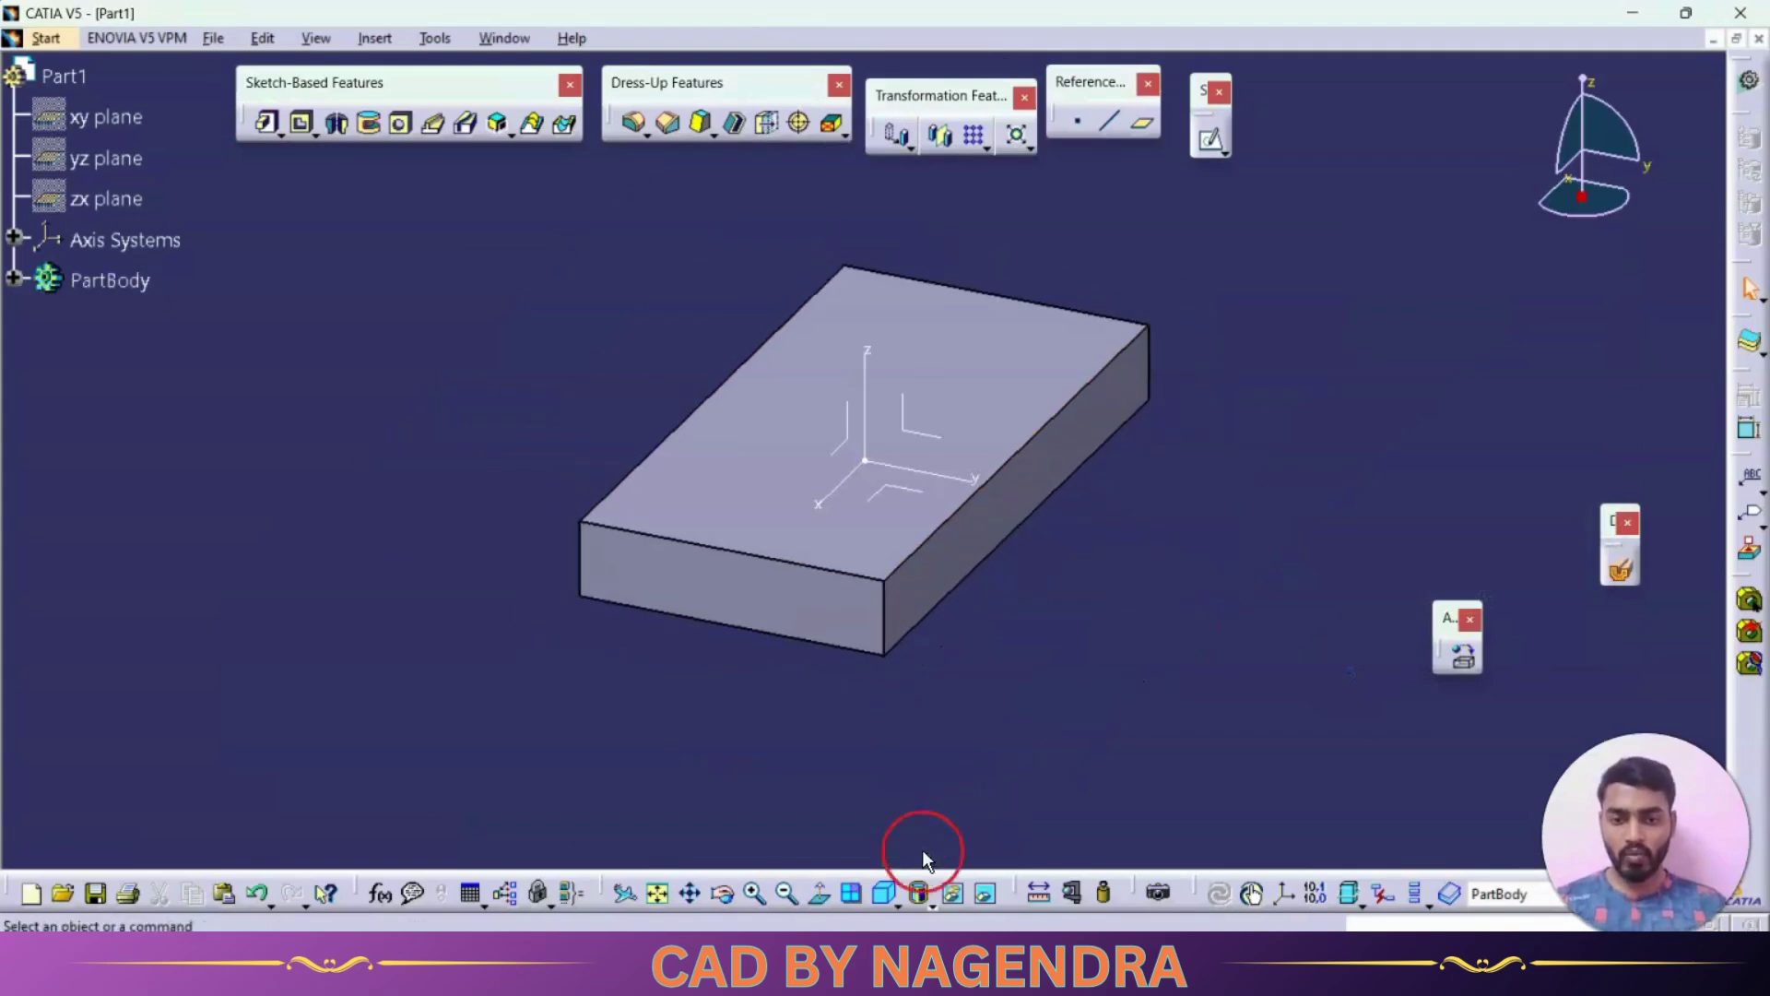
{"action": "left_click", "coordinate": [882, 892]}
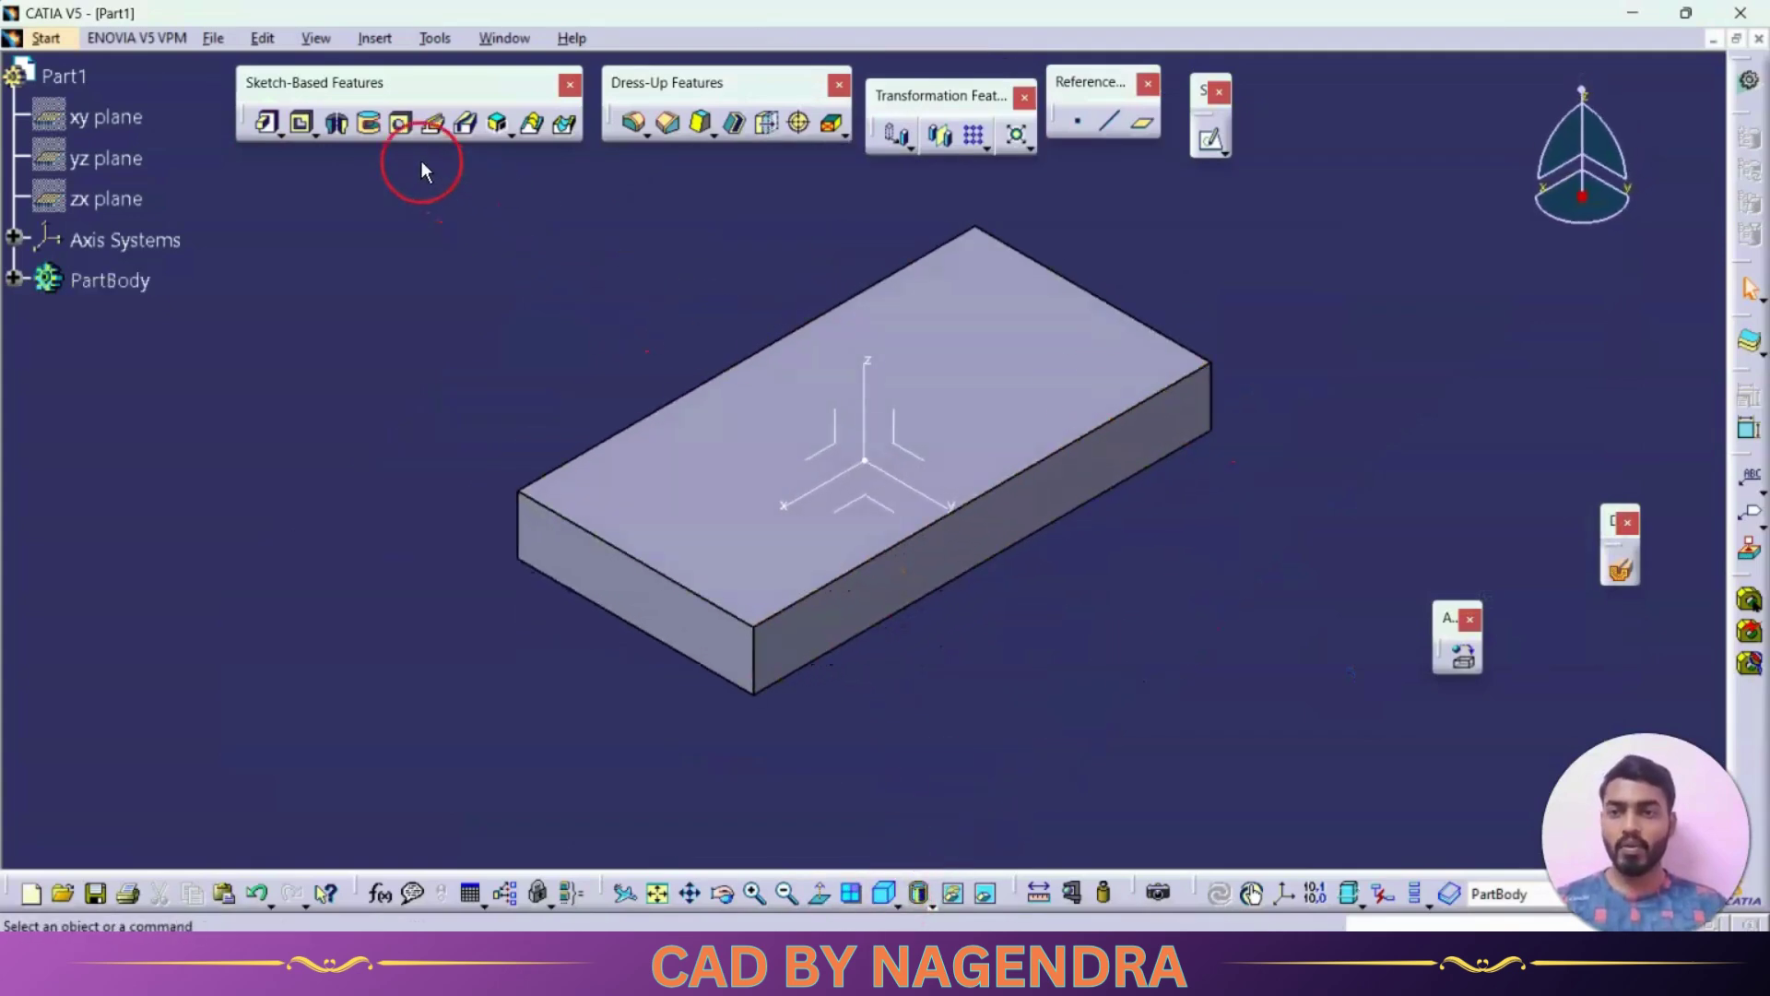
Step: Place a 20mm-diameter hole on the block's top face
{"action": "left_click", "coordinate": [399, 122]}
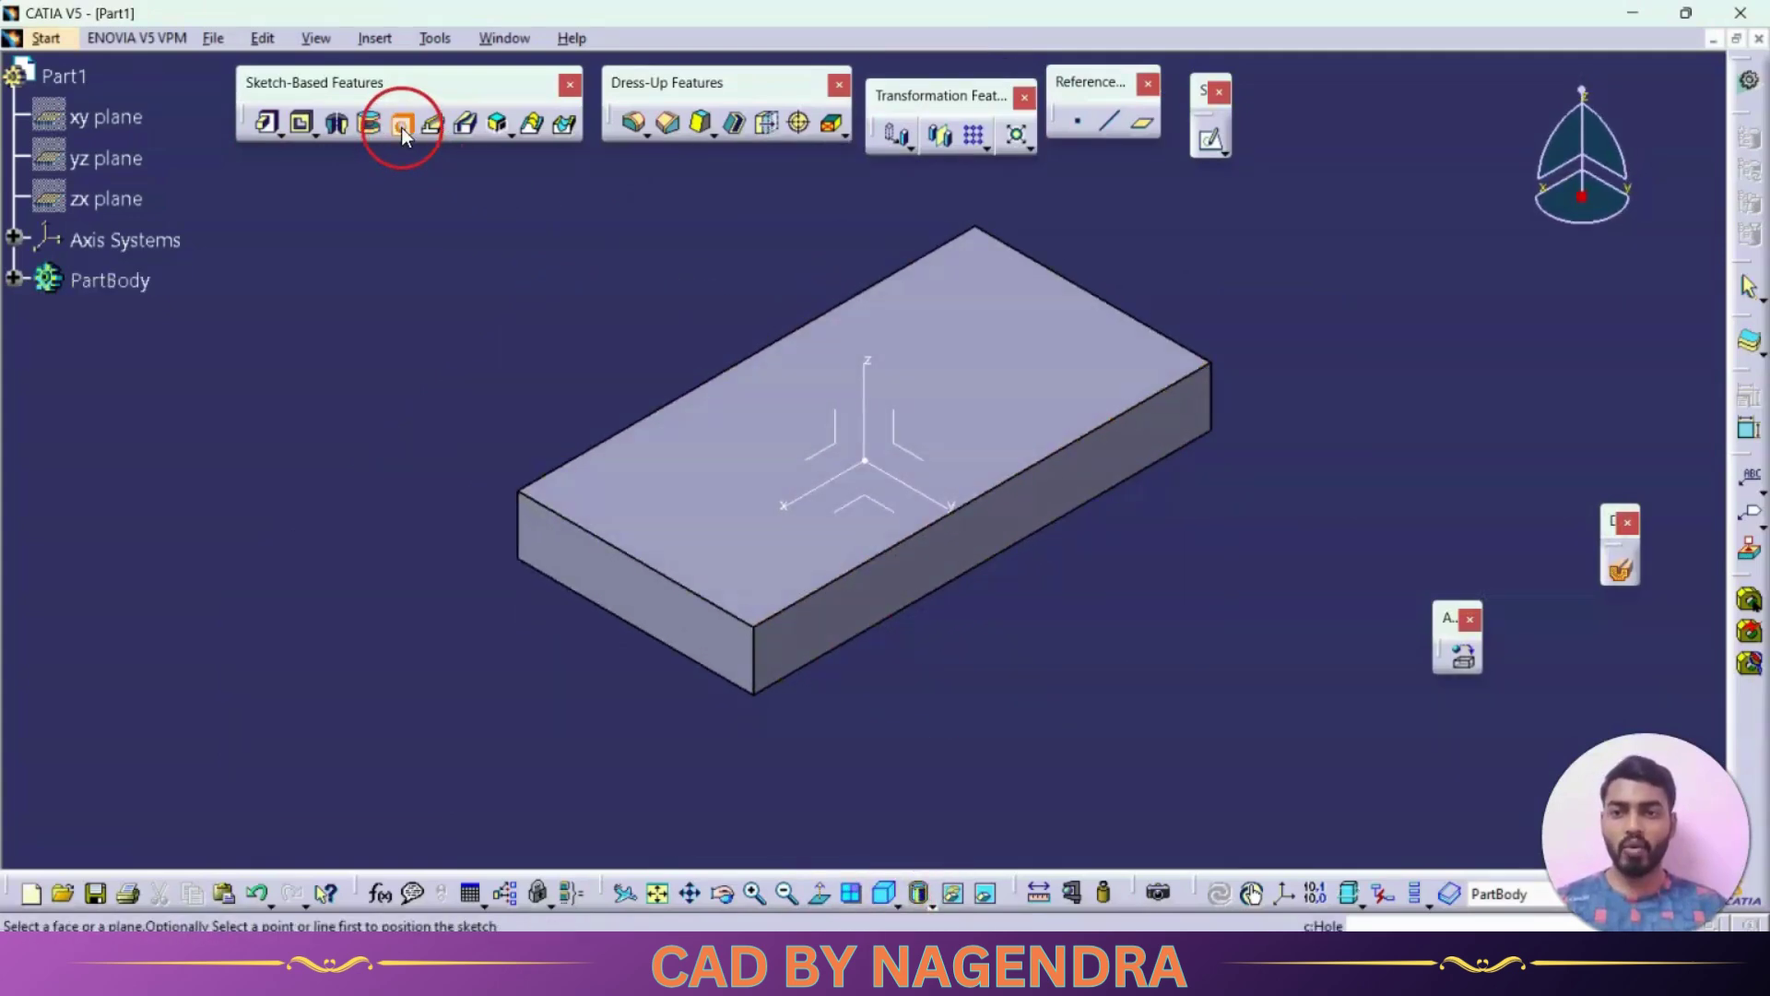
{"action": "left_click", "coordinate": [629, 479]}
{"action": "type", "text": "20"}
{"action": "left_click", "coordinate": [1595, 581]}
{"action": "left_click", "coordinate": [1284, 295]}
{"action": "left_click", "coordinate": [1510, 387]}
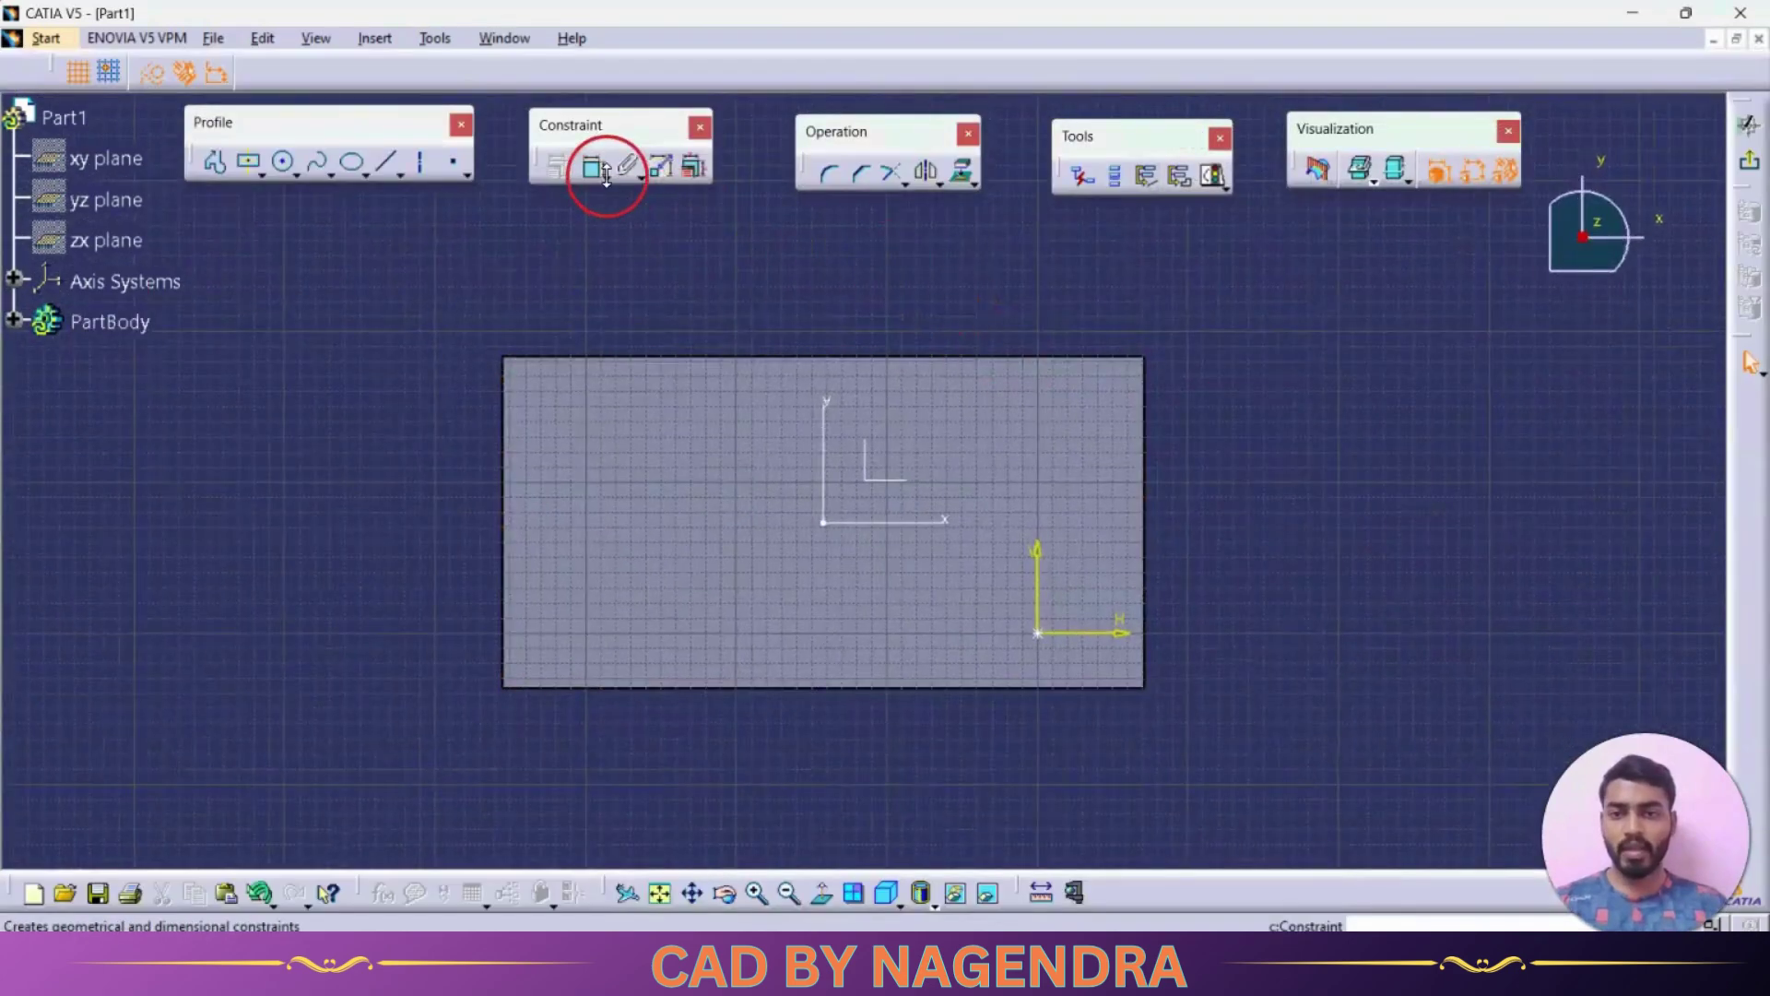
Step: Constrain the hole centre 50mm from the side edge
{"action": "left_click", "coordinate": [608, 174]}
{"action": "left_click", "coordinate": [1039, 634]}
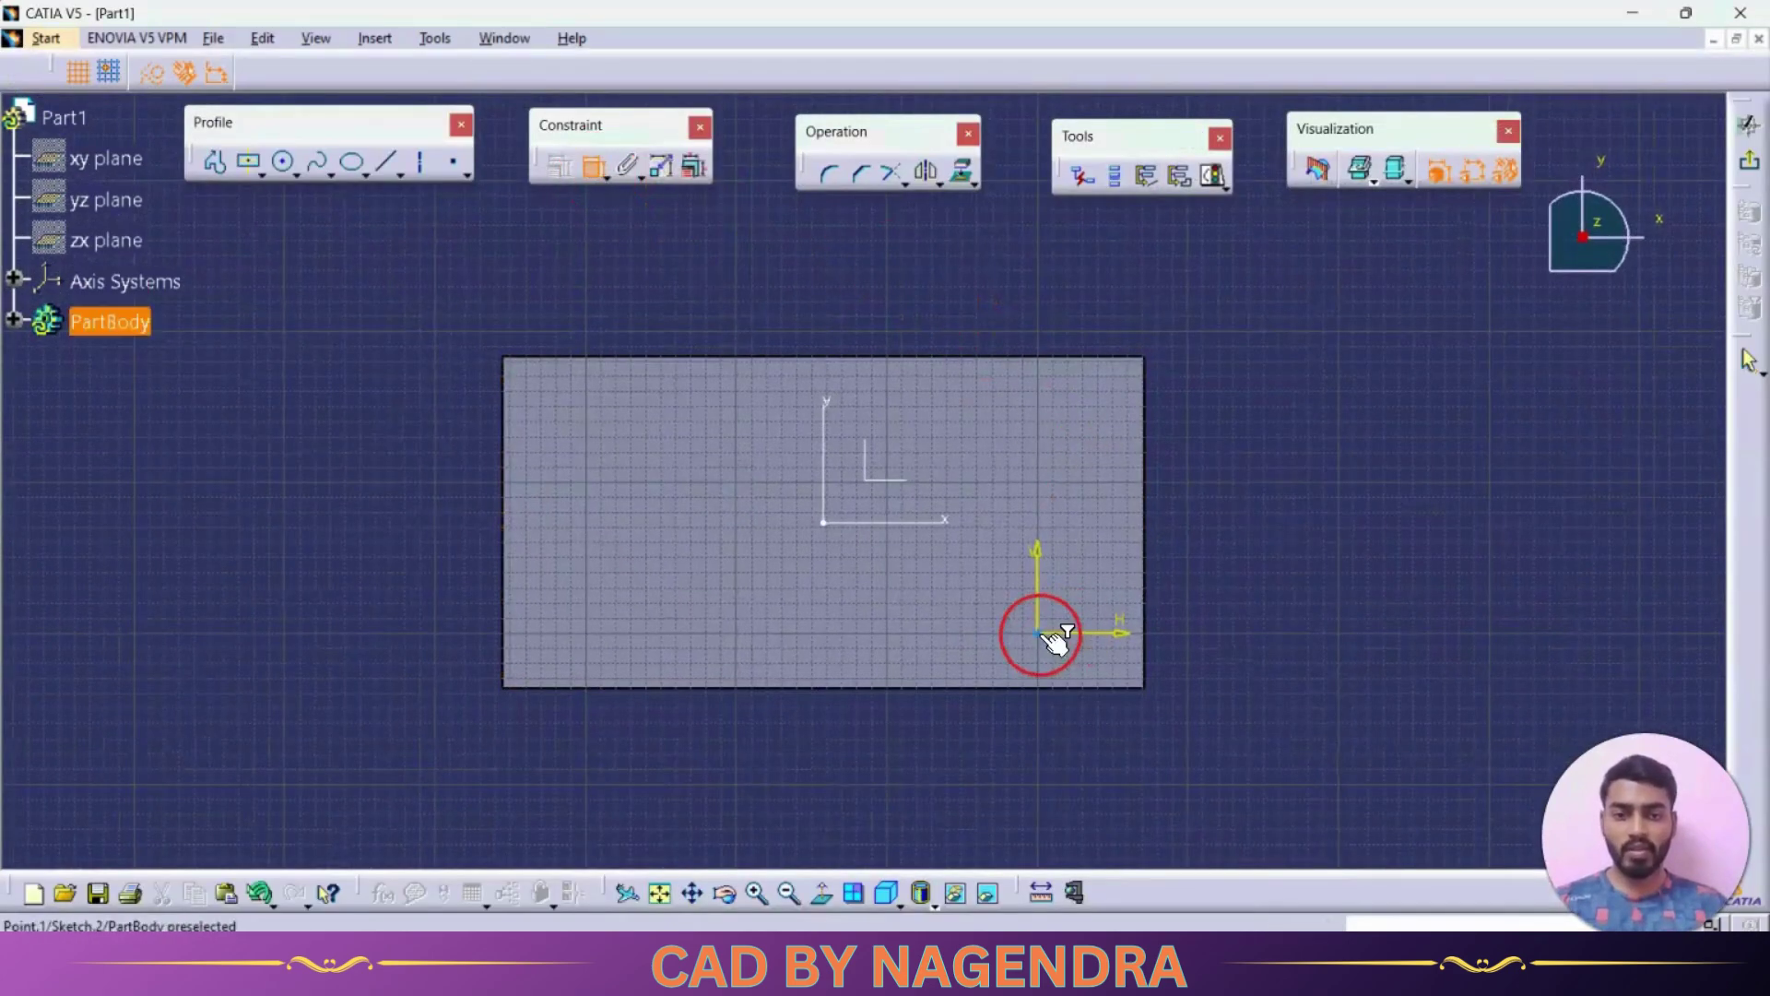
{"action": "left_click", "coordinate": [1143, 601]}
{"action": "left_click", "coordinate": [1233, 590]}
{"action": "double_click", "coordinate": [1234, 587]}
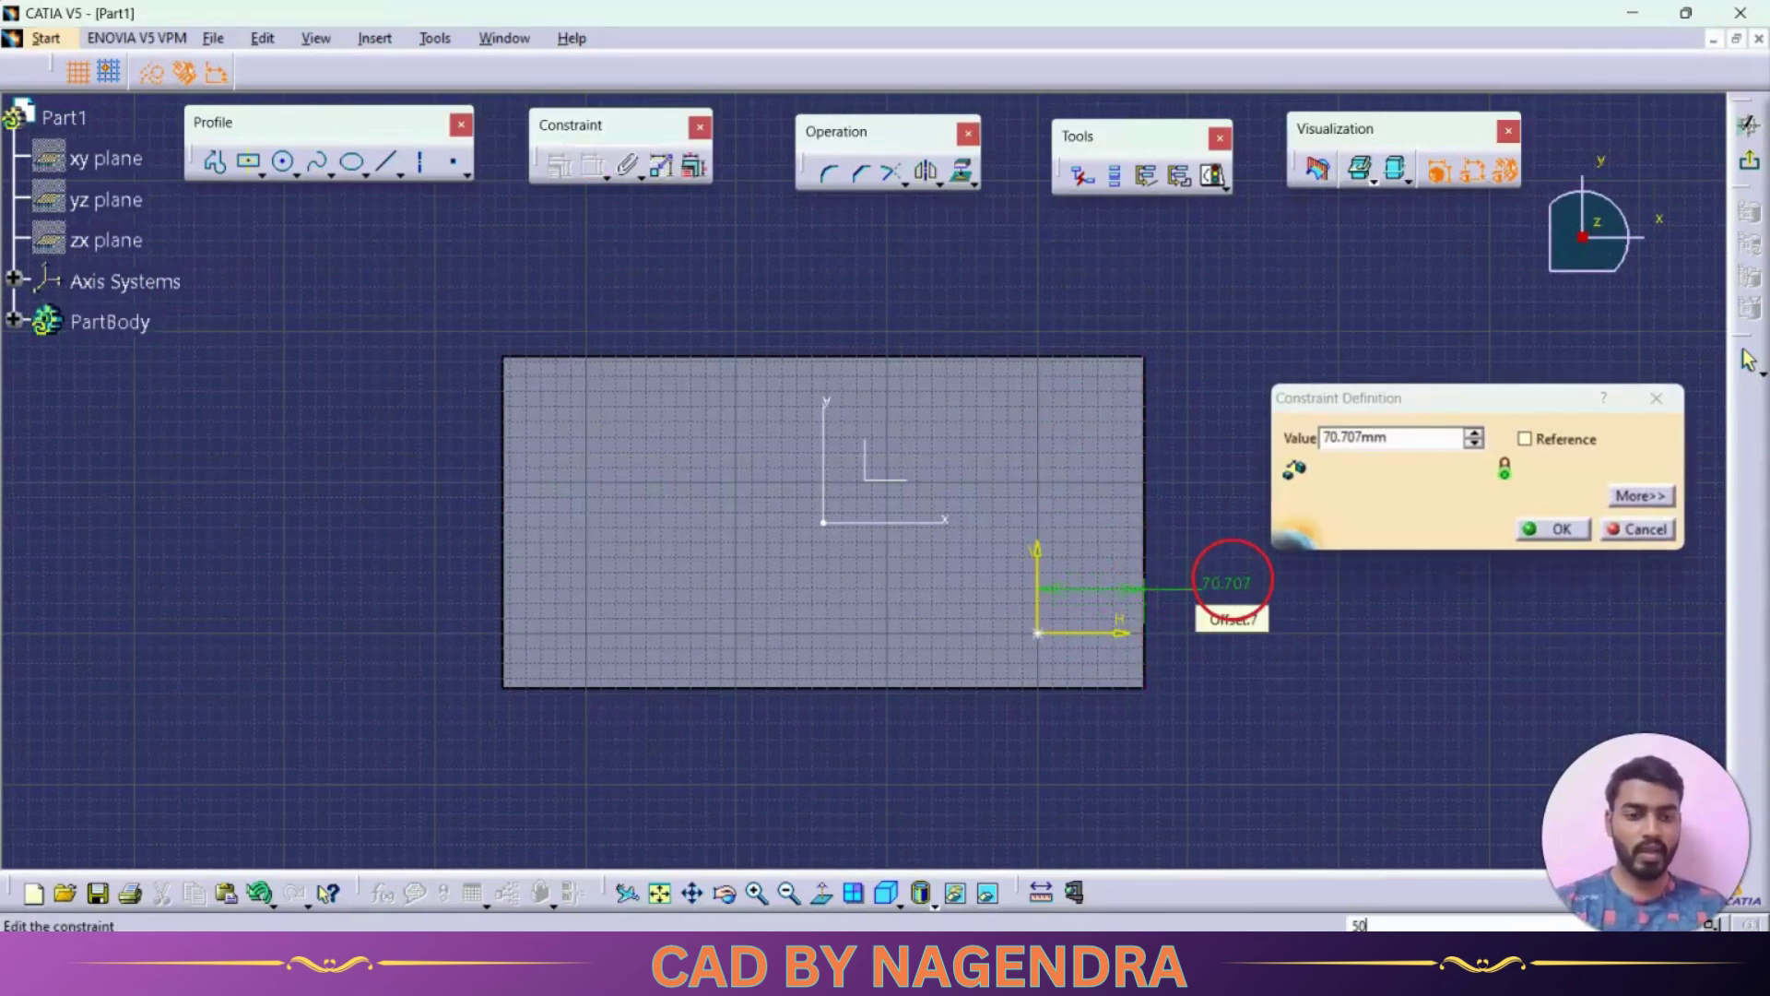
{"action": "key", "text": "Return"}
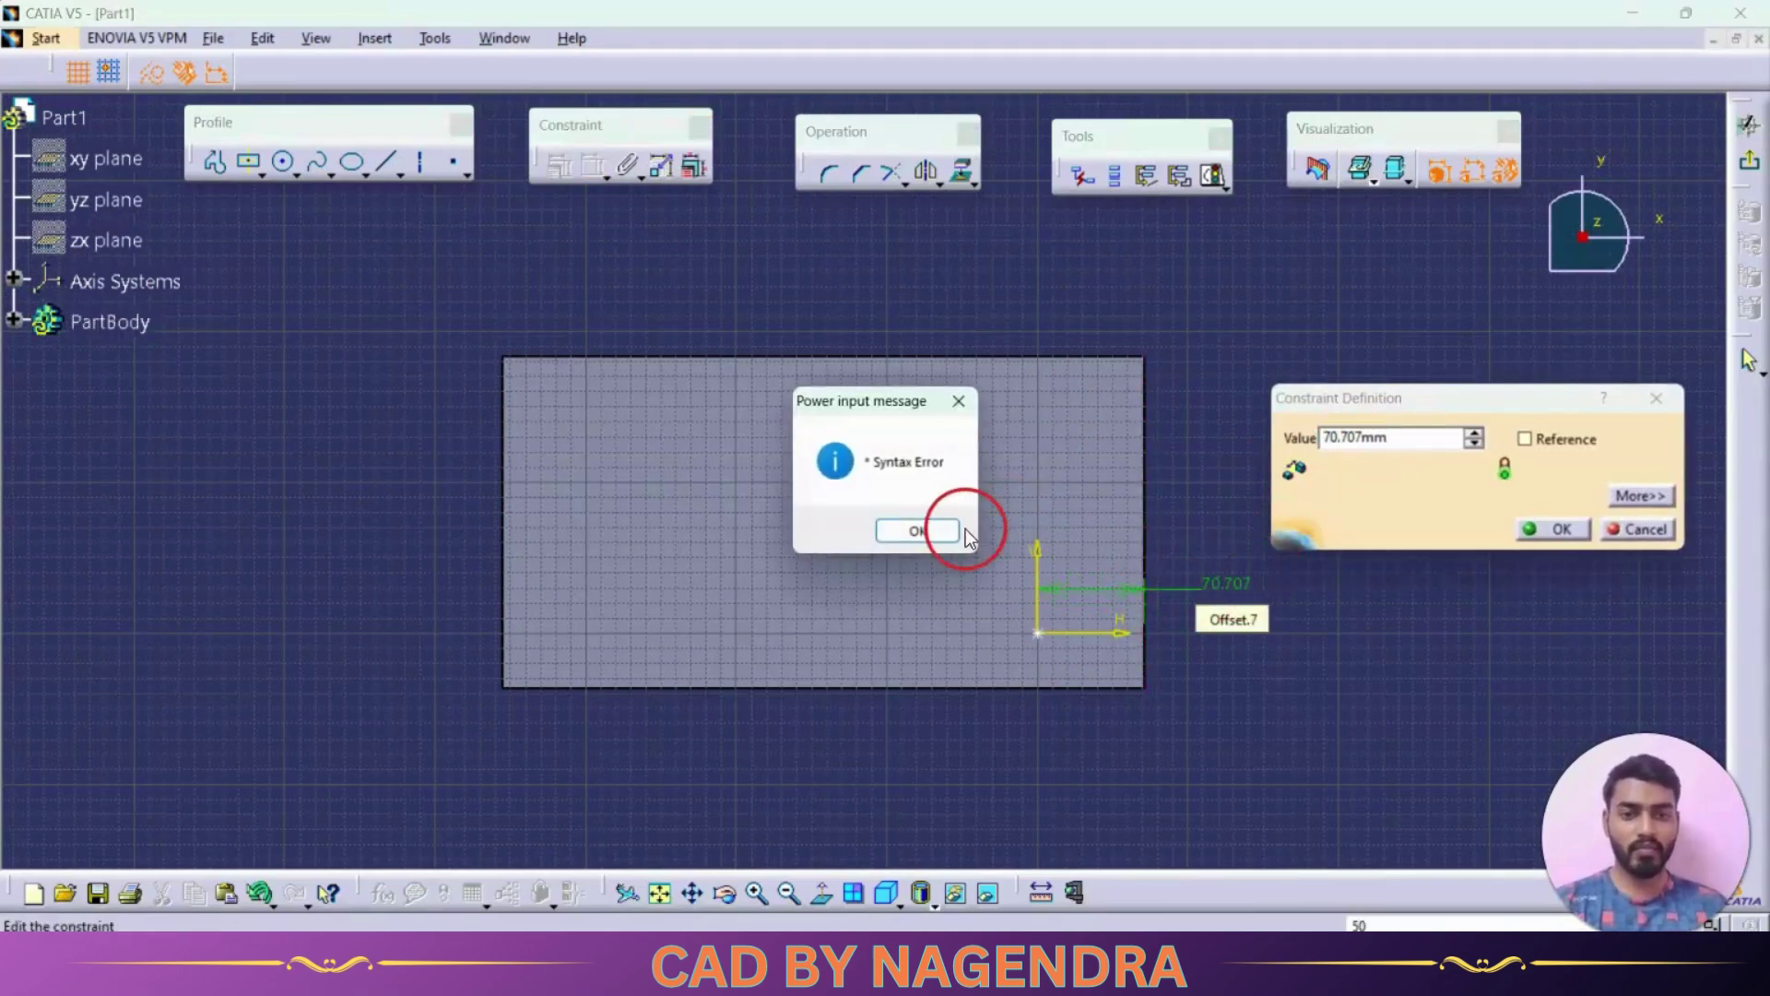
{"action": "left_click", "coordinate": [917, 530]}
{"action": "double_click", "coordinate": [1414, 437]}
{"action": "type", "text": "50"}
{"action": "key", "text": "Return"}
Step: Constrain the hole centre 40mm from the bottom edge
{"action": "left_click", "coordinate": [1075, 633]}
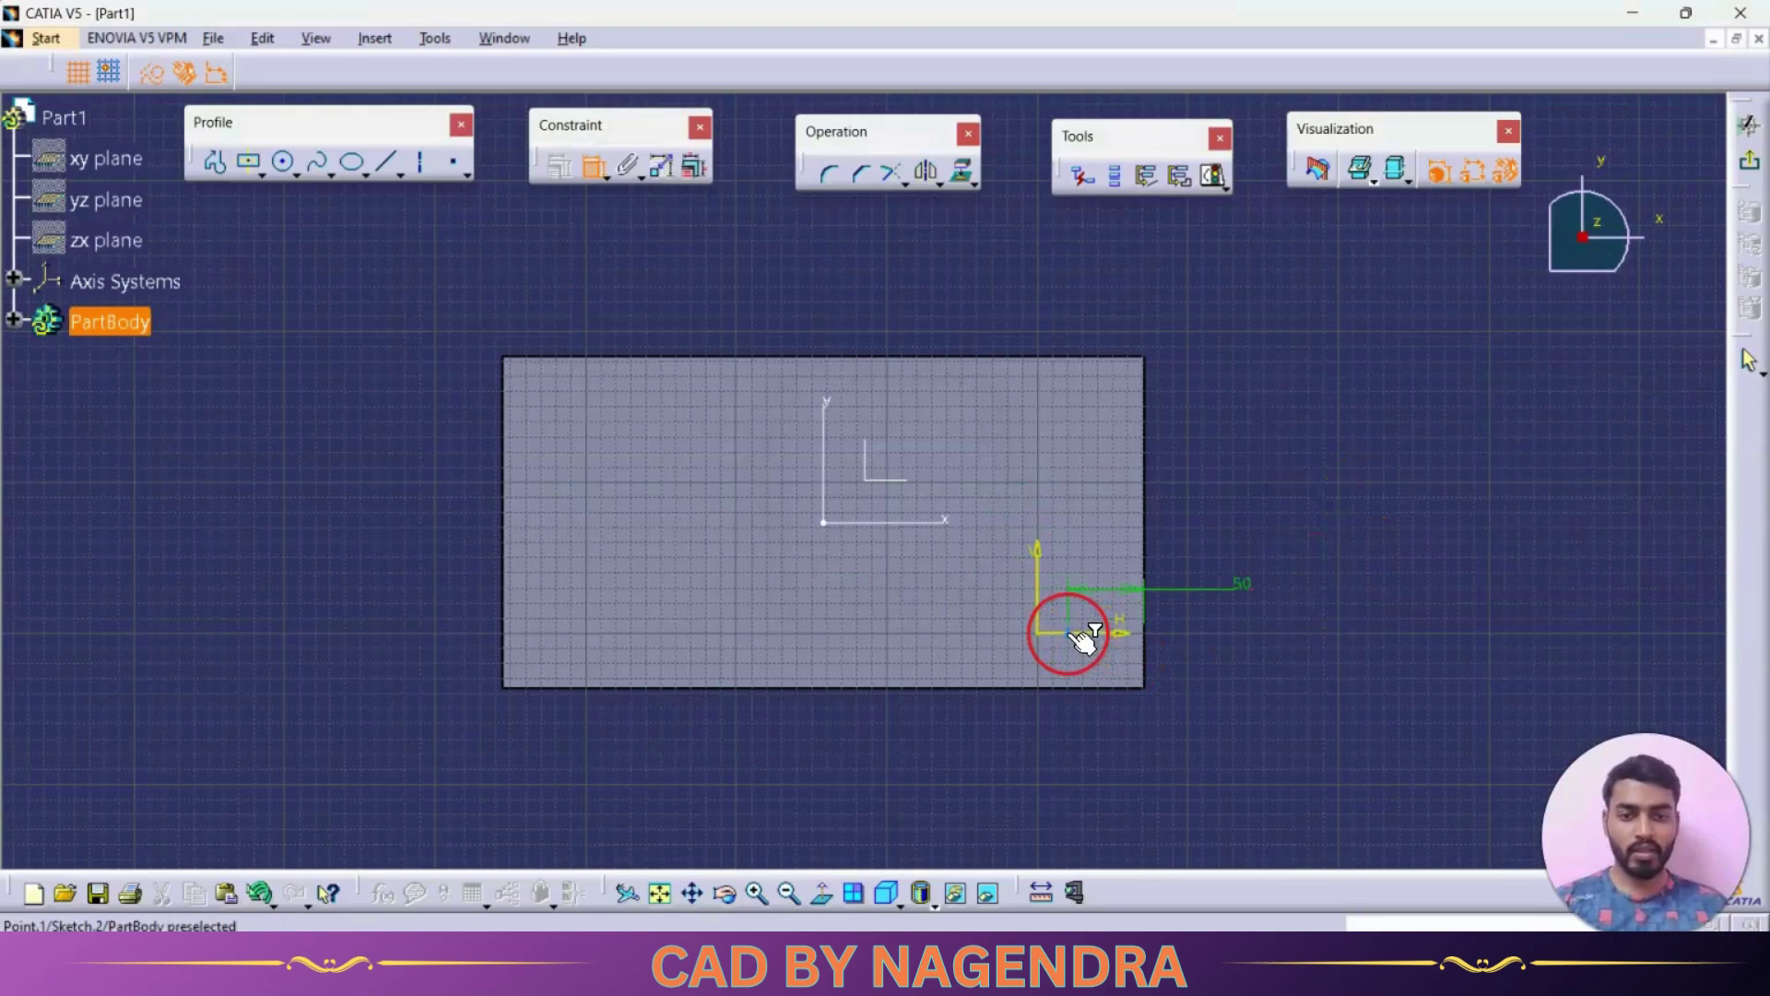
{"action": "left_click", "coordinate": [1071, 686]}
{"action": "double_click", "coordinate": [1252, 651]}
{"action": "type", "text": "40"}
{"action": "key", "text": "Return"}
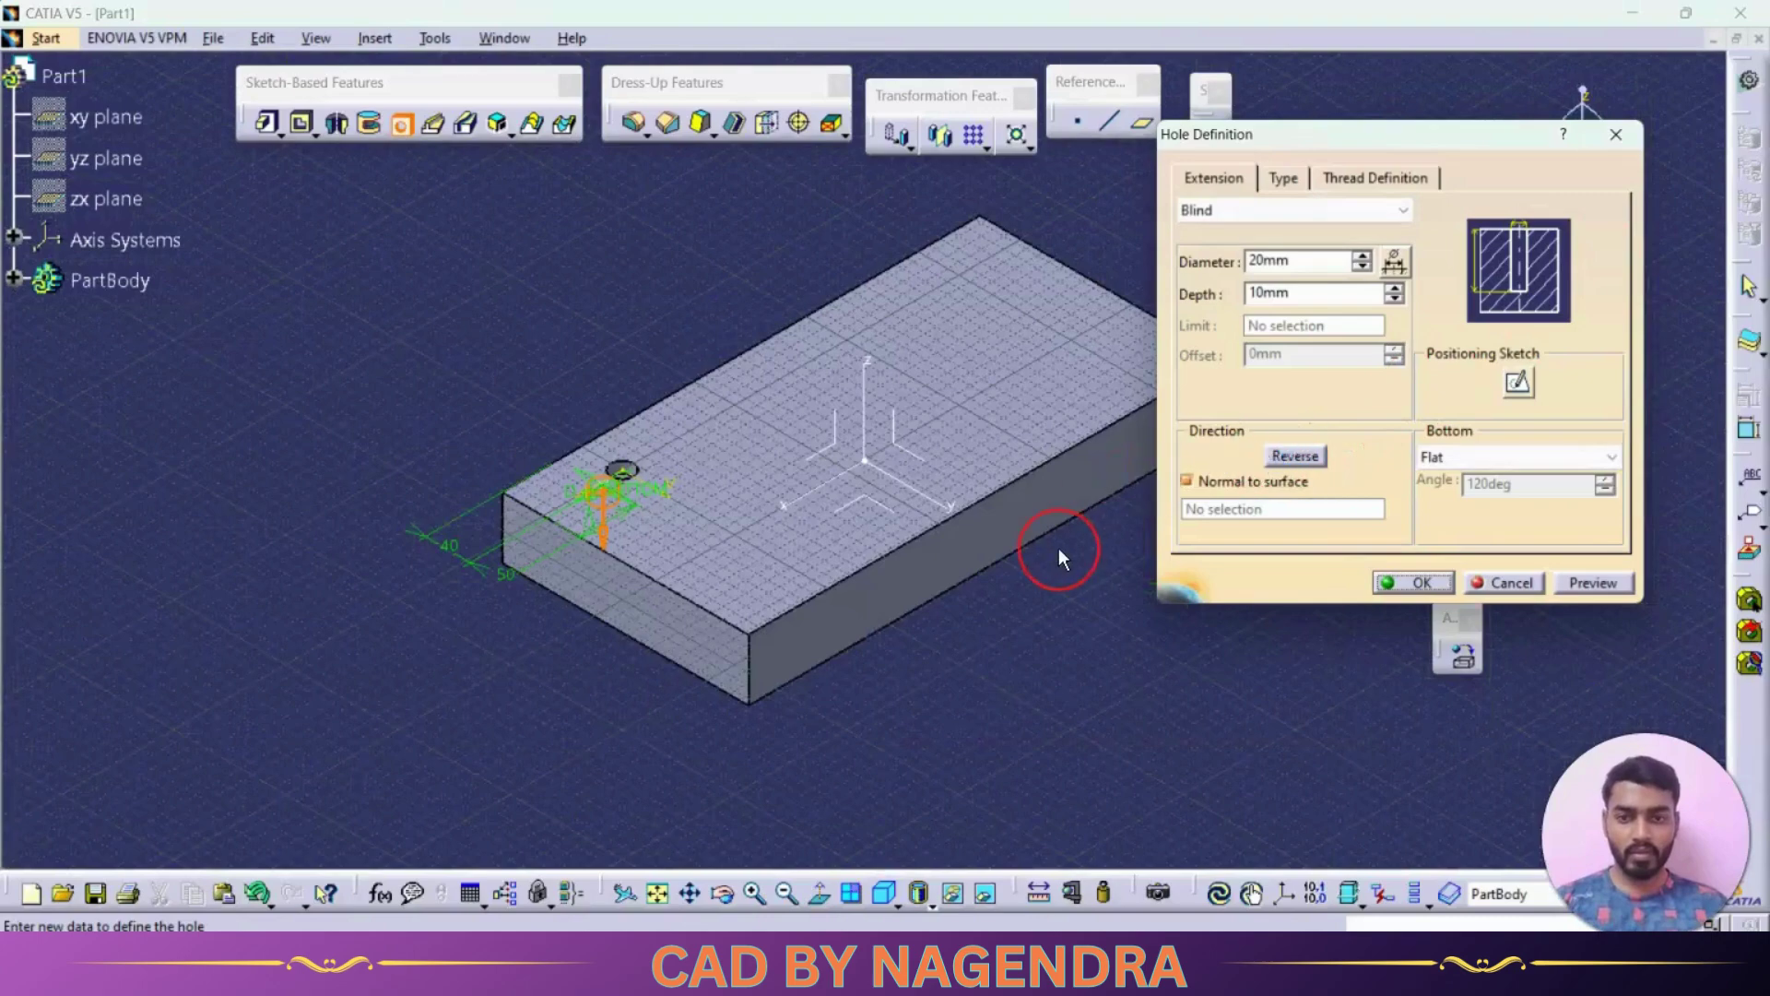
Step: Create the 10mm-deep hole and orbit the block to inspect it
{"action": "left_click", "coordinate": [1068, 558]}
{"action": "left_click", "coordinate": [1418, 581]}
{"action": "middle_click_drag", "start_coordinate": [1153, 592], "coordinate": [1059, 656]}
{"action": "left_click", "coordinate": [644, 403]}
{"action": "left_click", "coordinate": [524, 425]}
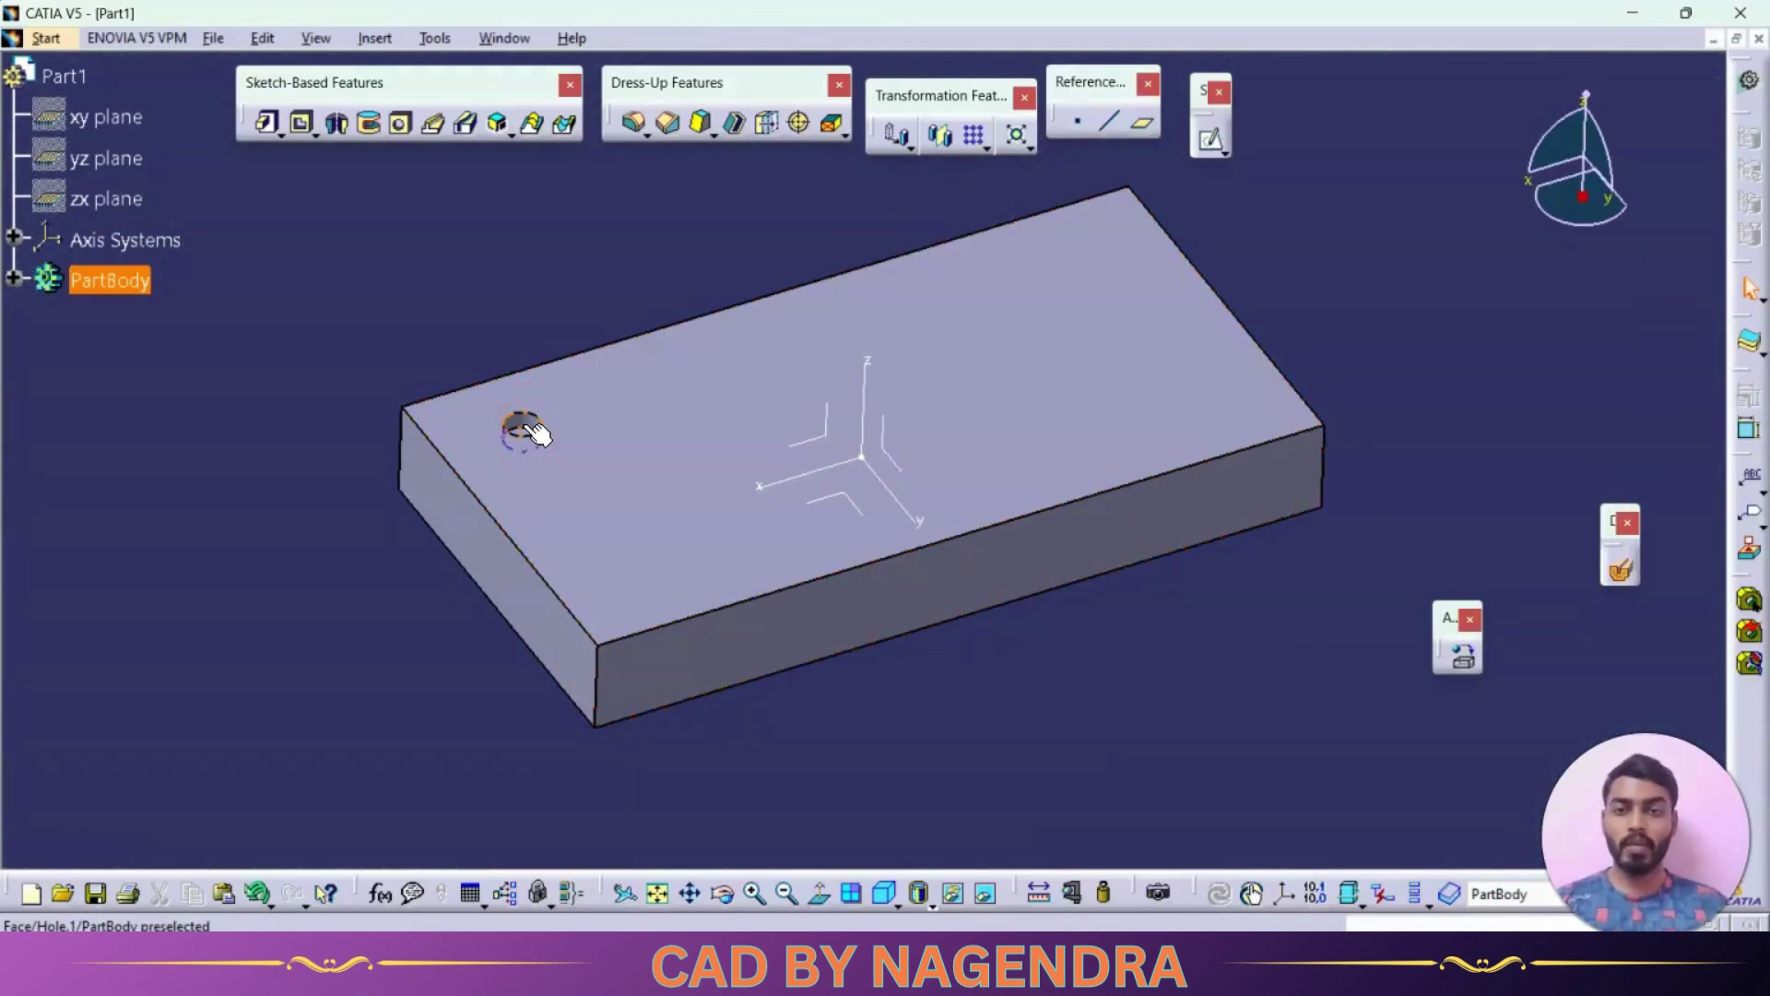
{"action": "middle_click_drag", "start_coordinate": [956, 367], "coordinate": [721, 391]}
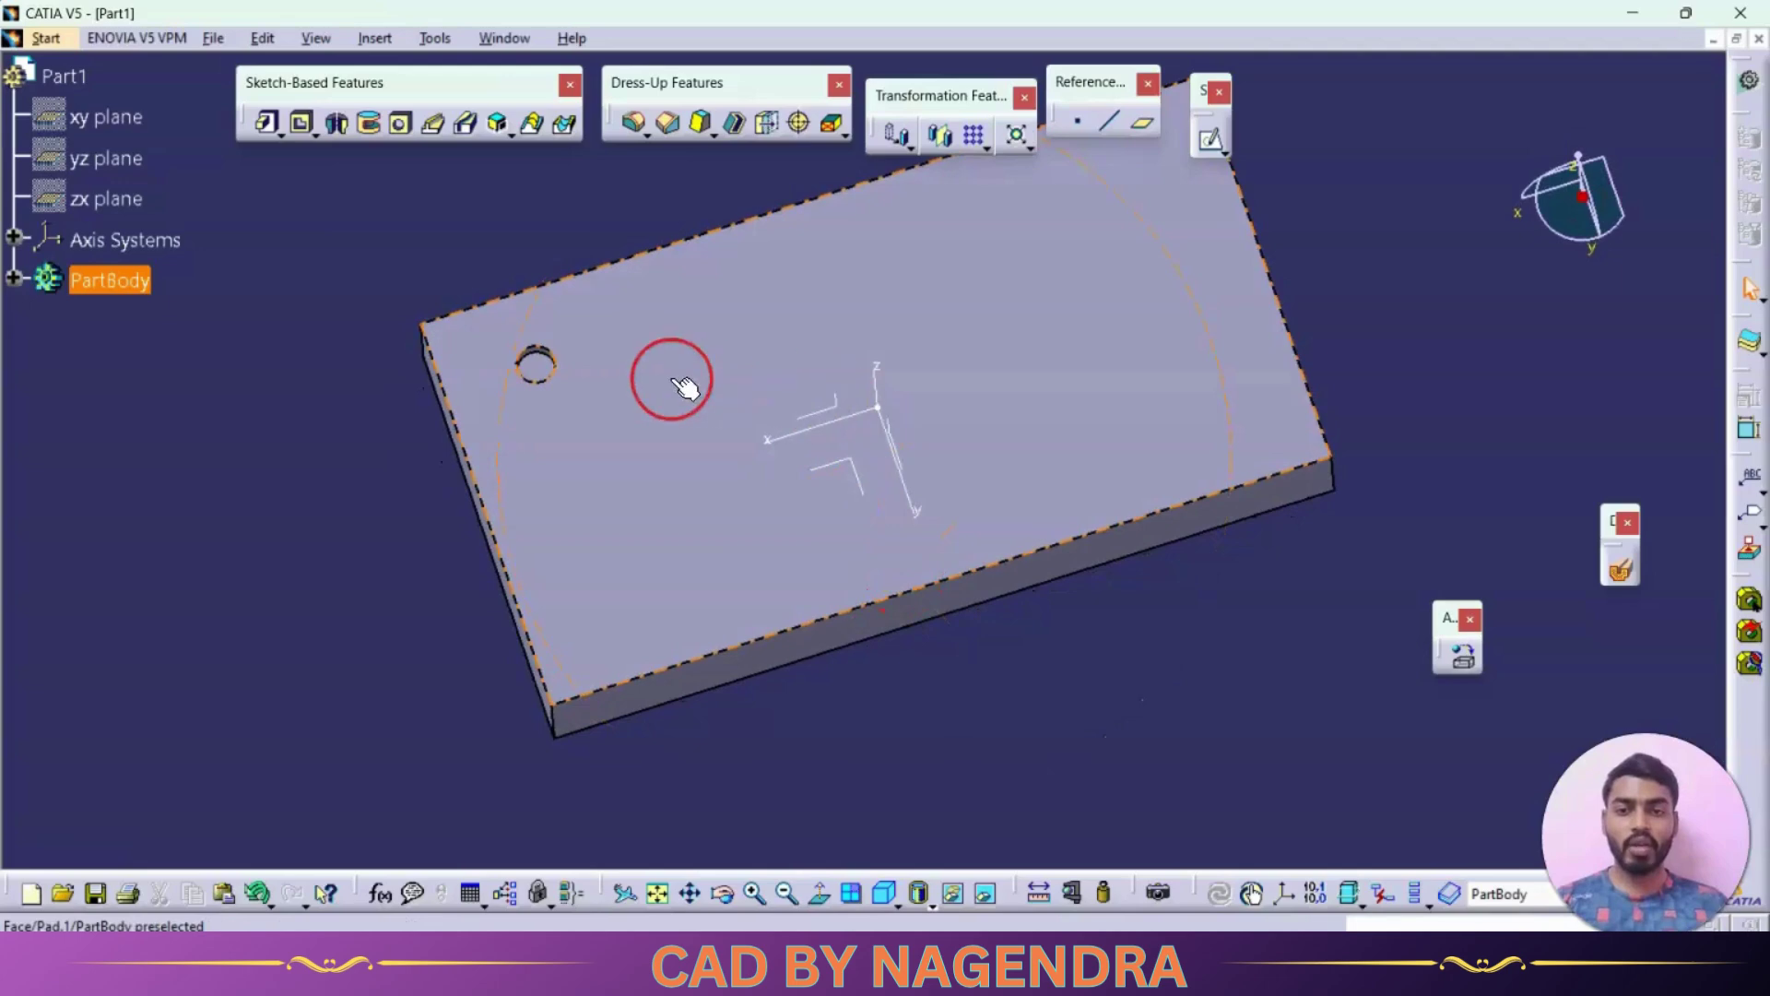
{"action": "left_click", "coordinate": [985, 145]}
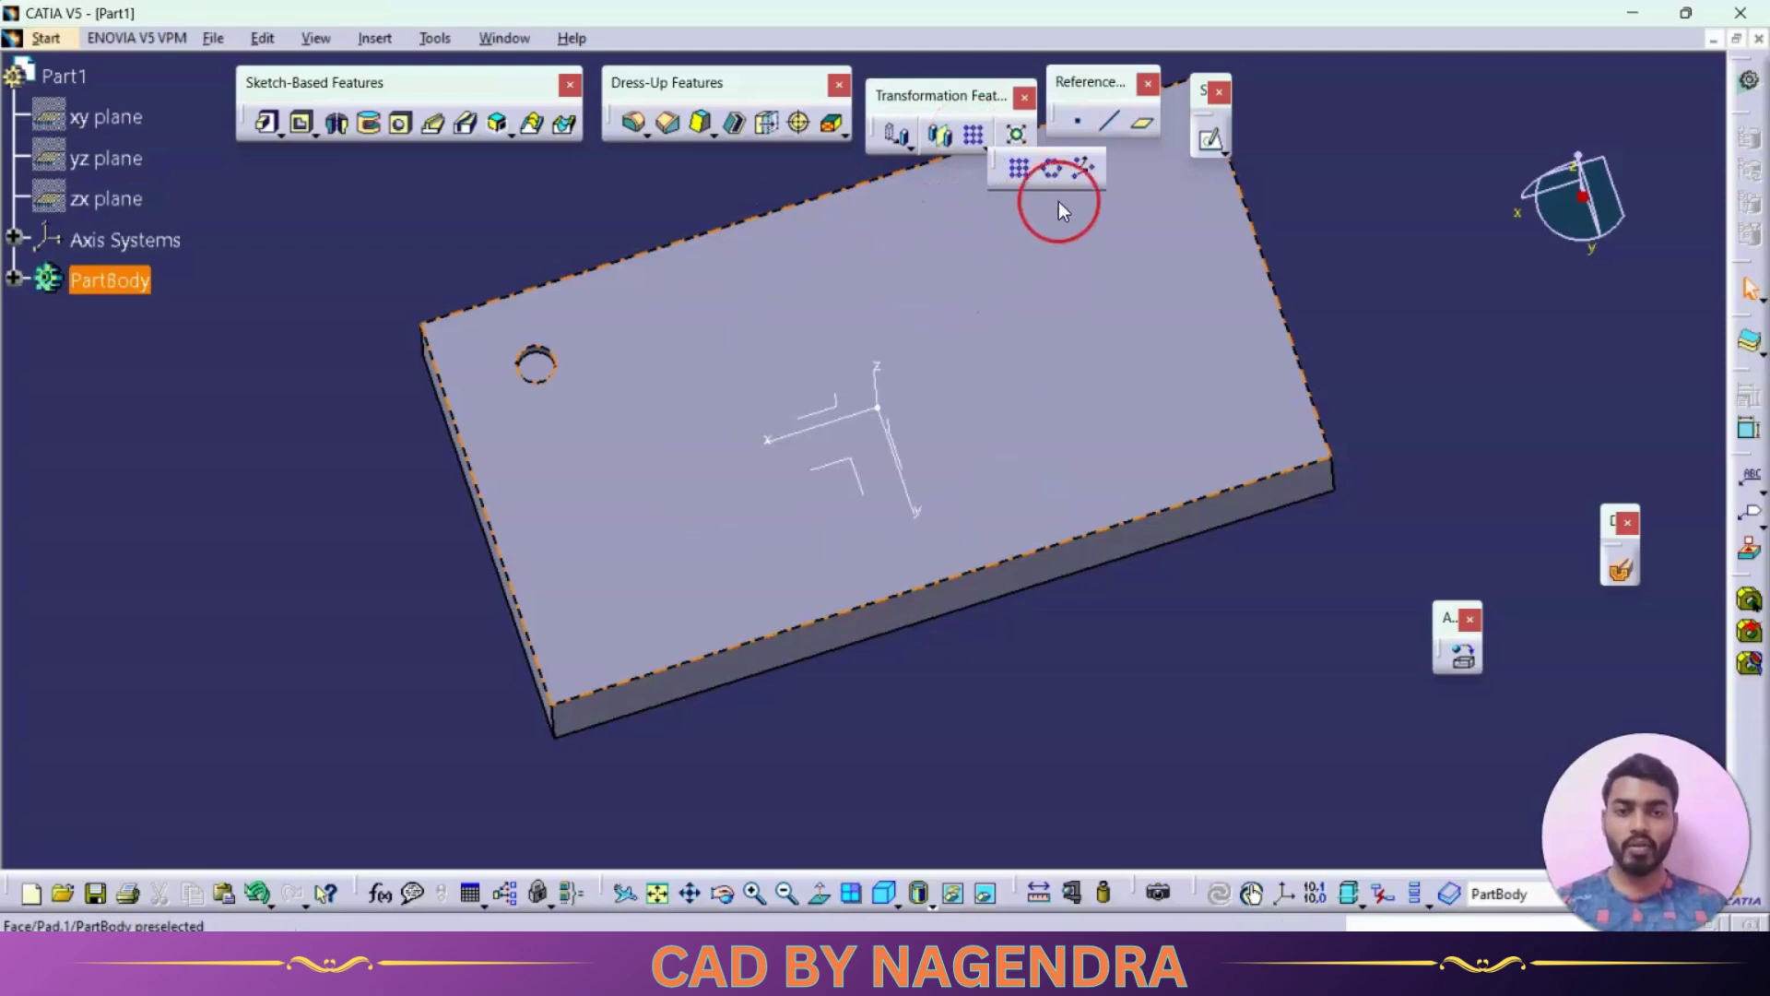
{"action": "left_click", "coordinate": [1083, 174]}
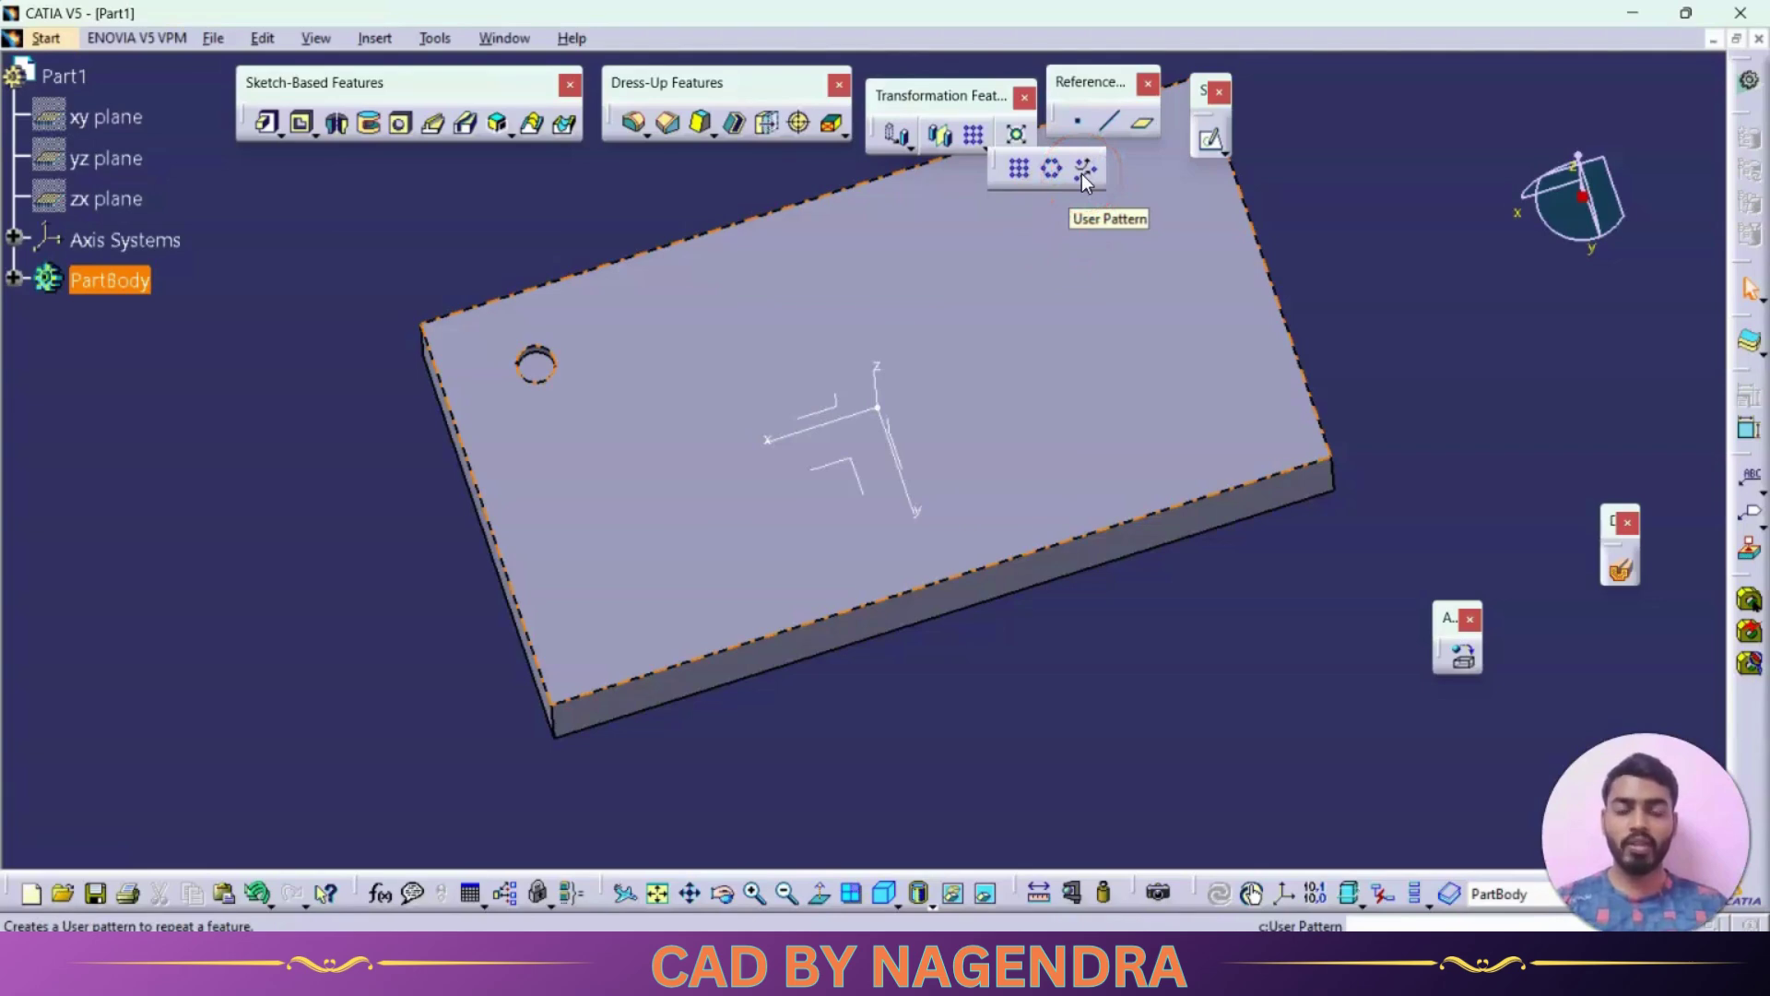
{"action": "left_click", "coordinate": [1380, 247]}
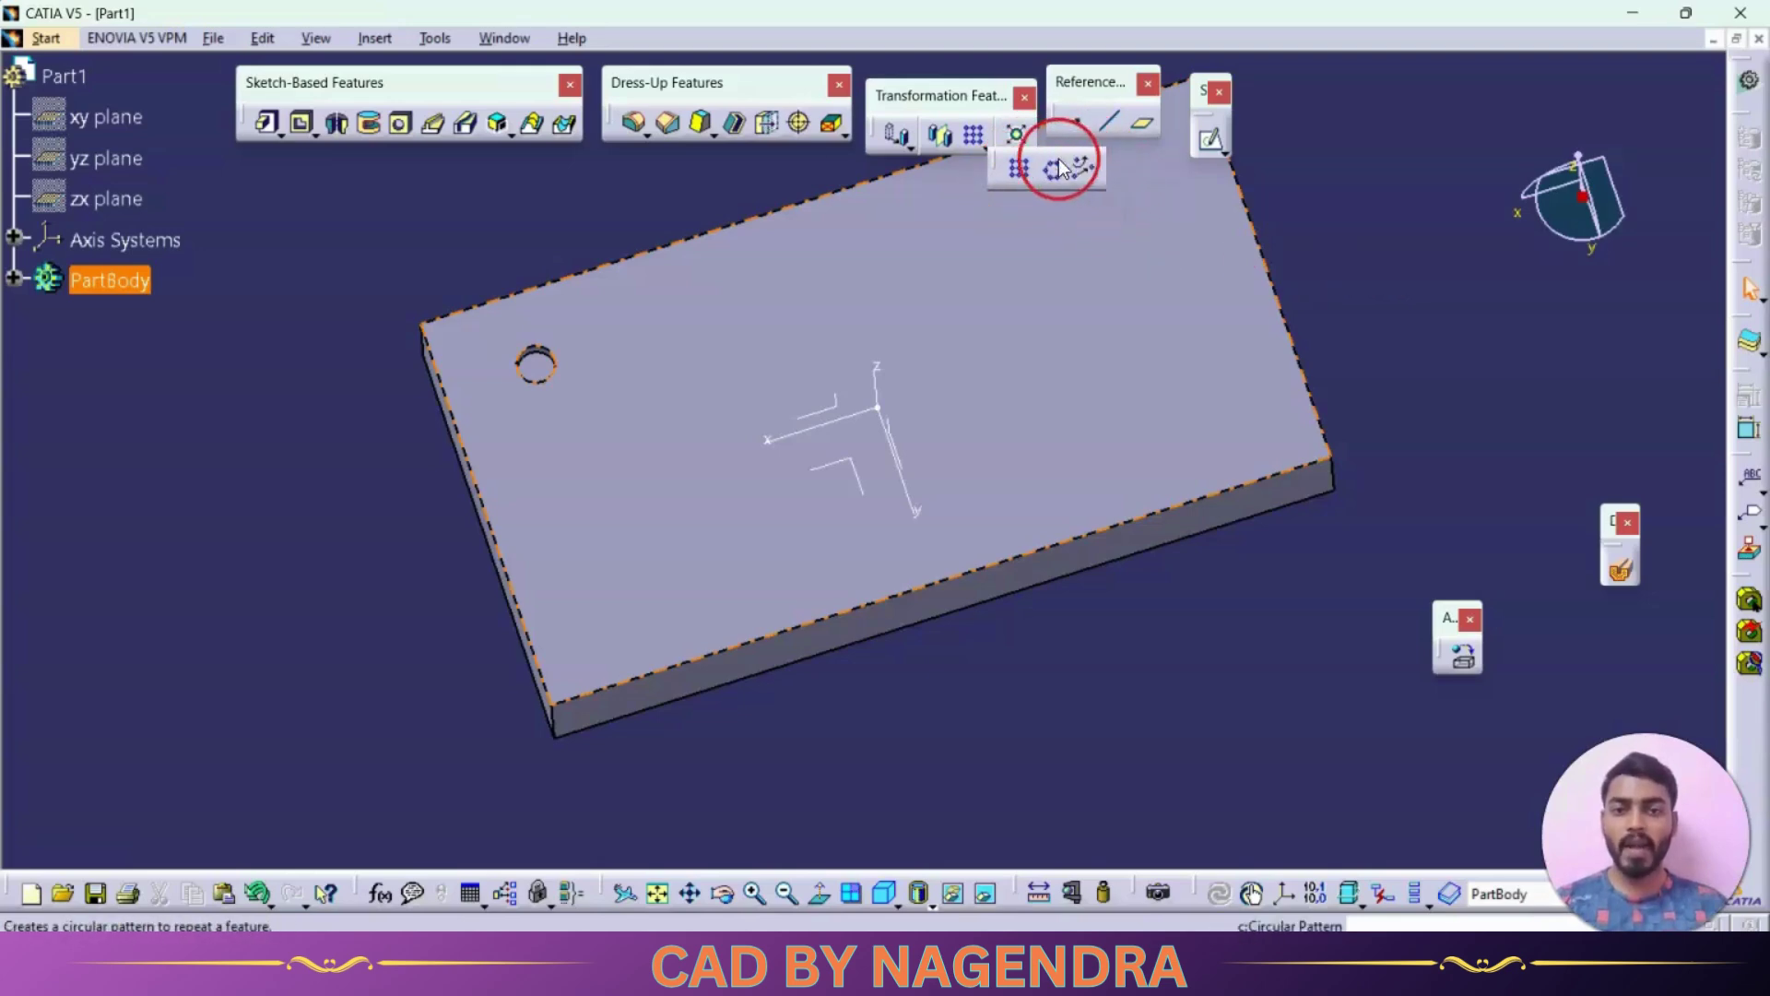
{"action": "middle_click_drag", "start_coordinate": [965, 446], "coordinate": [842, 288]}
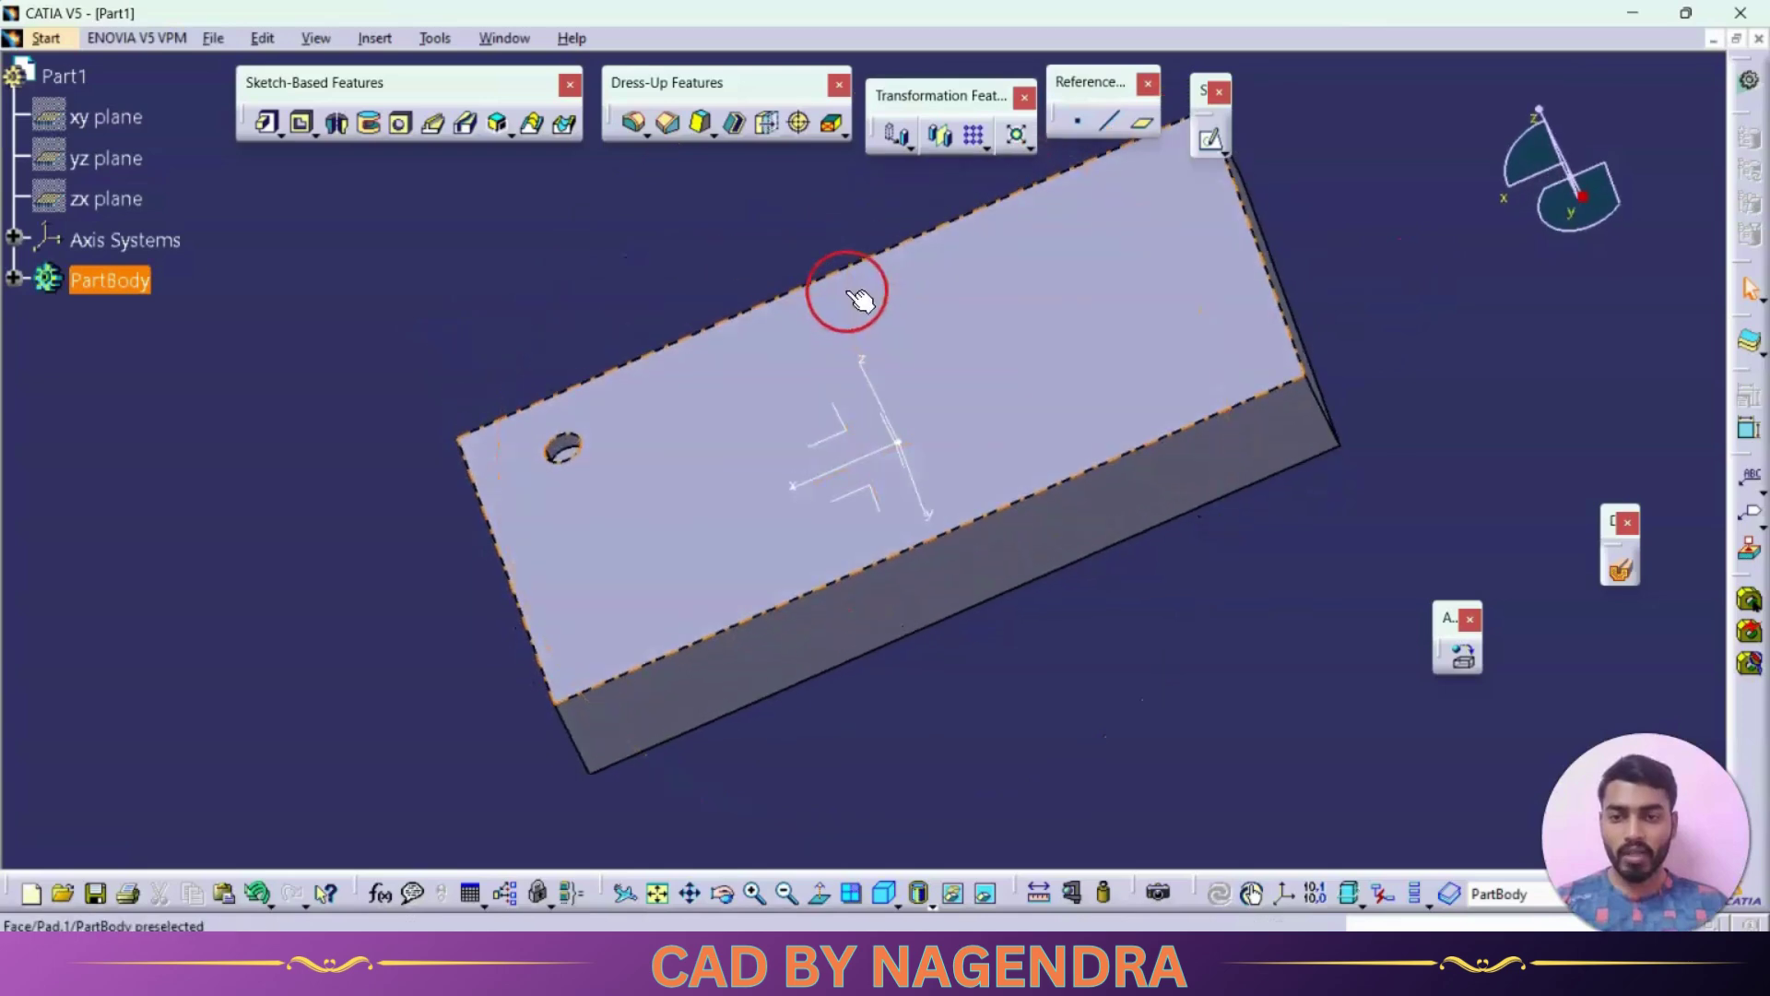
{"action": "double_click", "coordinate": [566, 449]}
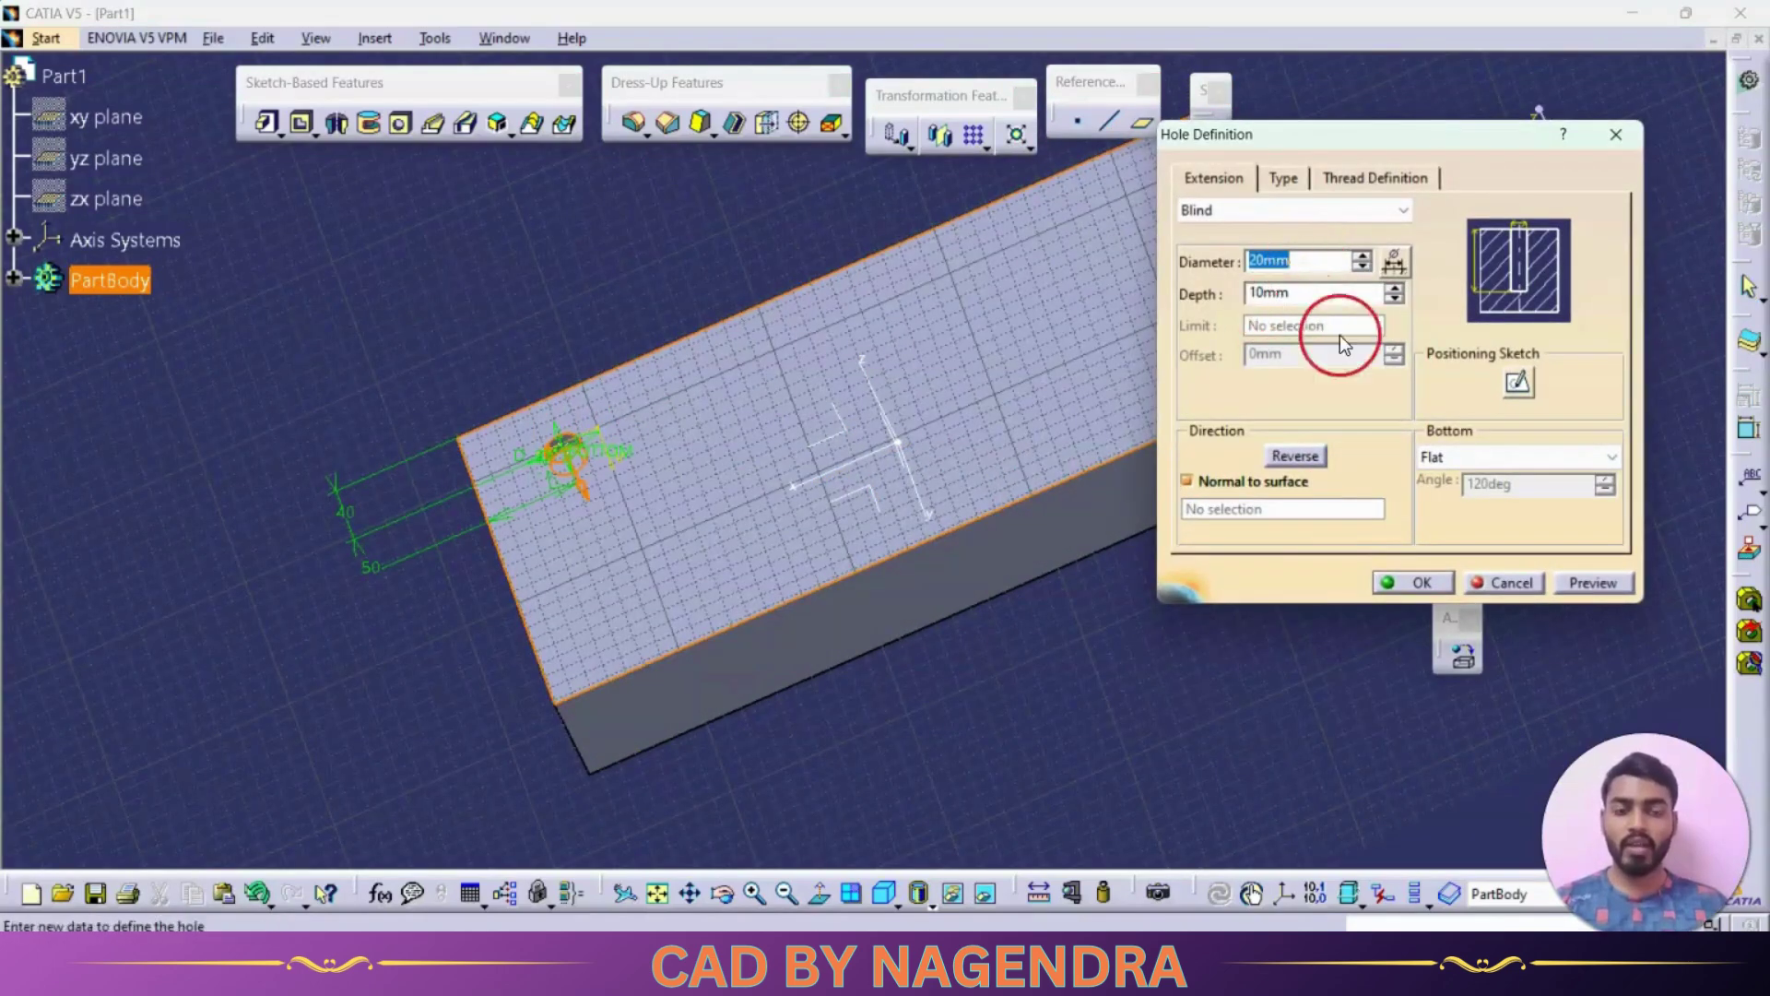
{"action": "left_click", "coordinate": [1524, 589]}
{"action": "middle_click_drag", "start_coordinate": [1248, 600], "coordinate": [704, 396]}
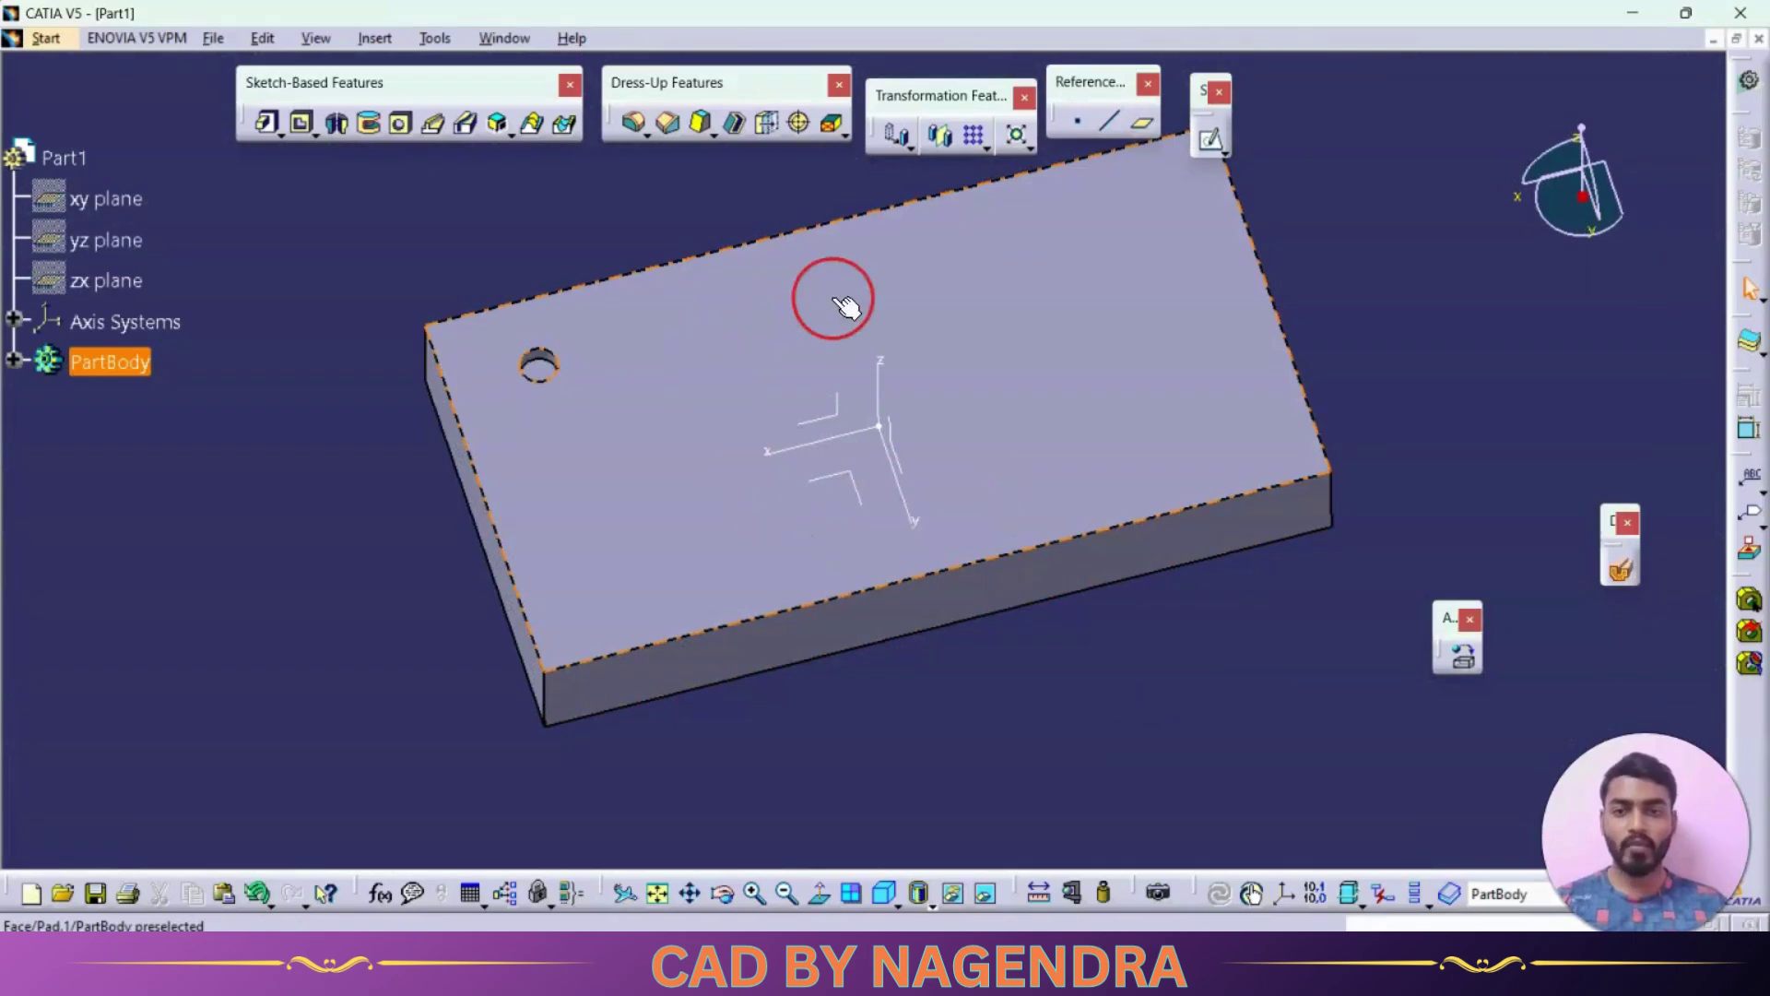
{"action": "middle_click_drag", "start_coordinate": [774, 396], "coordinate": [748, 289]}
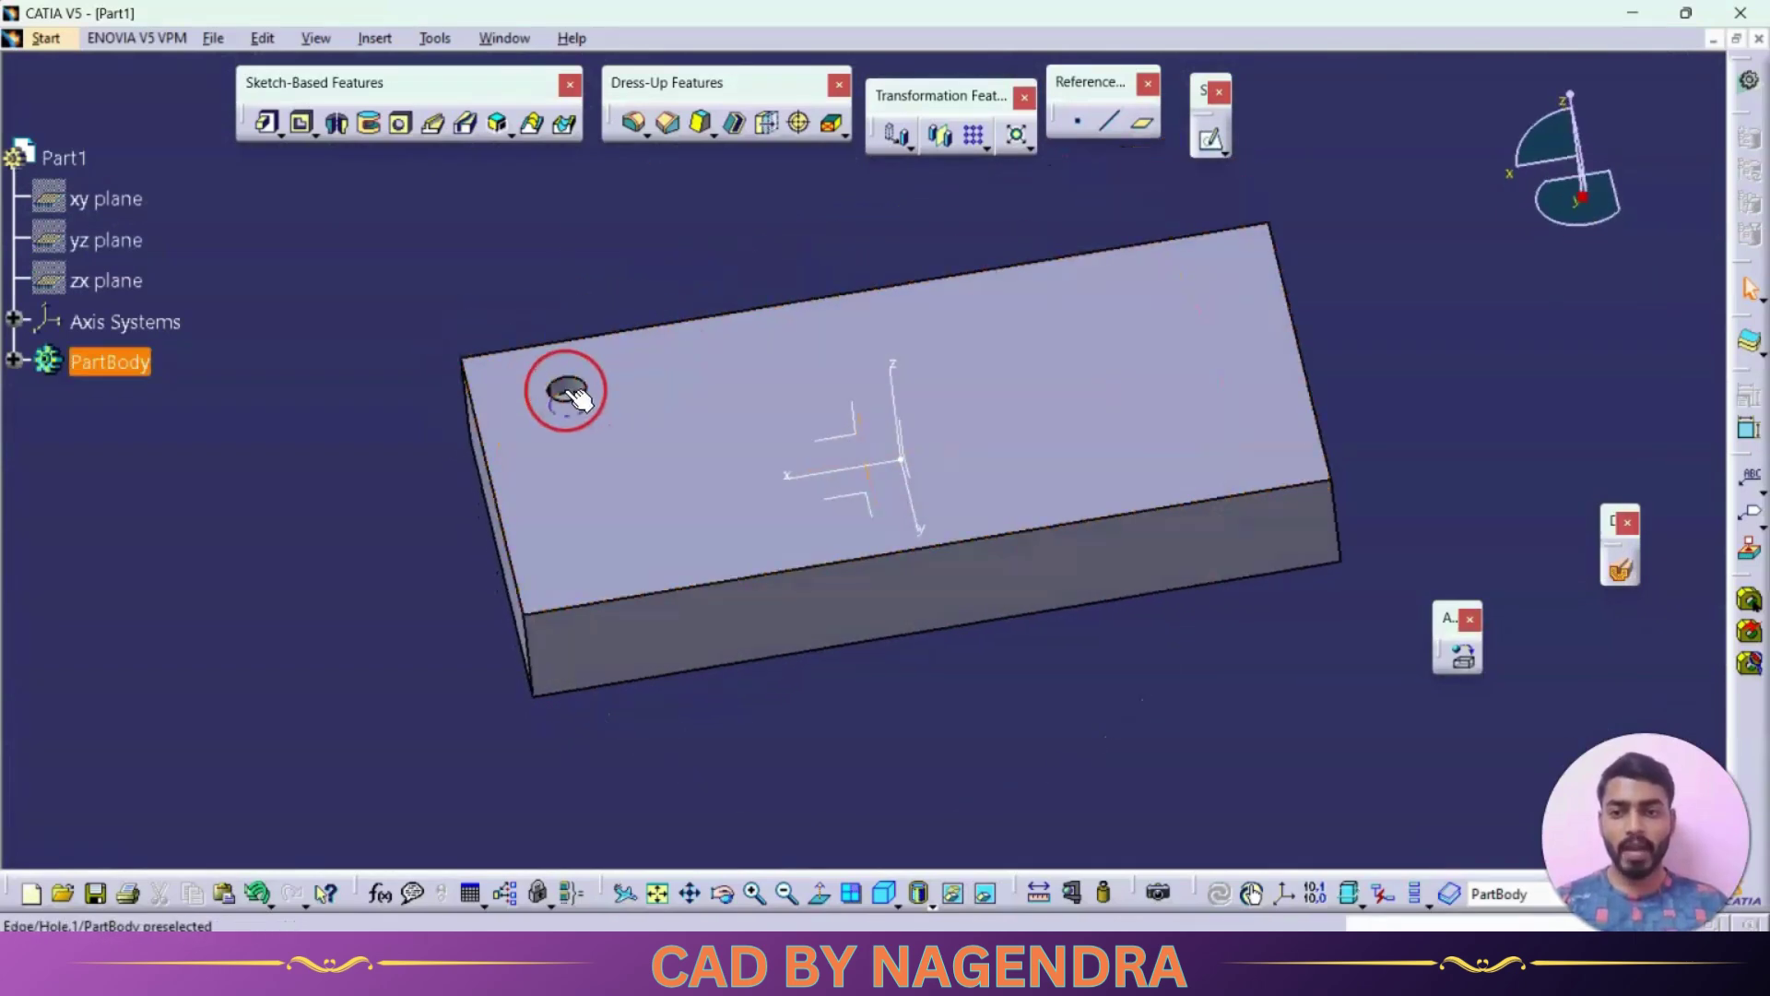
Step: Pattern the hole along the long top edge with 27mm spacing
{"action": "left_click", "coordinate": [973, 135]}
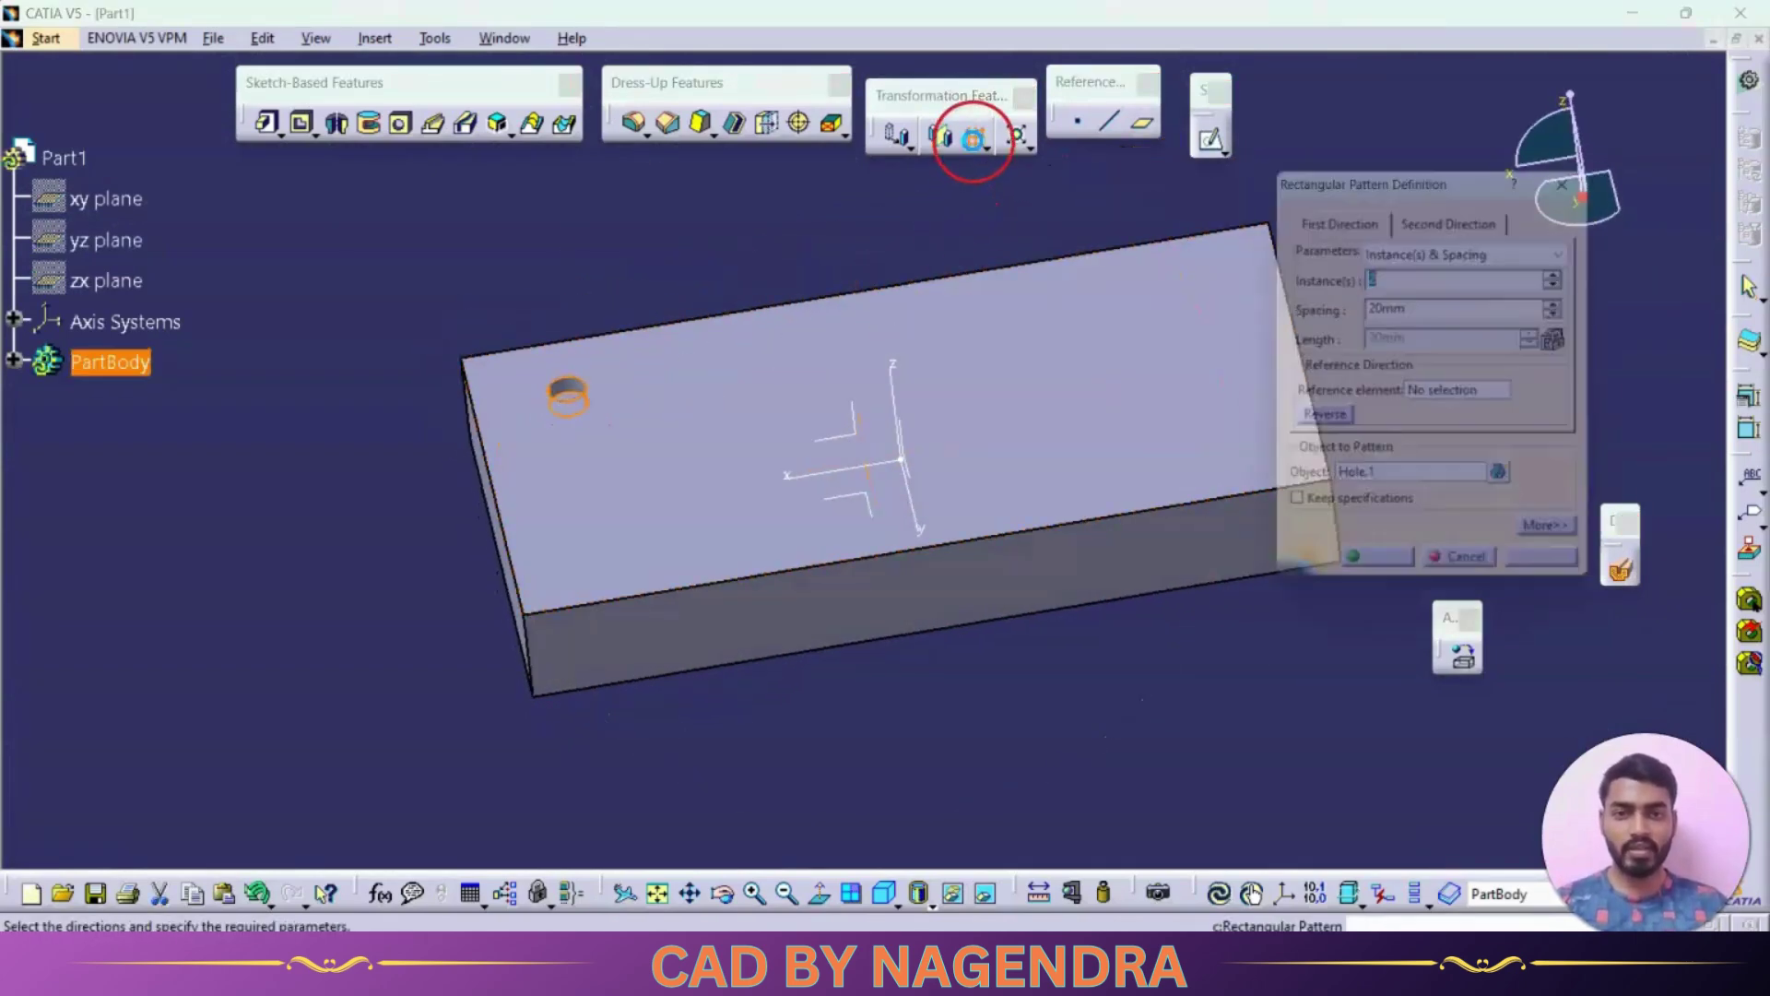
{"action": "left_click", "coordinate": [937, 277]}
{"action": "left_click", "coordinate": [1332, 425]}
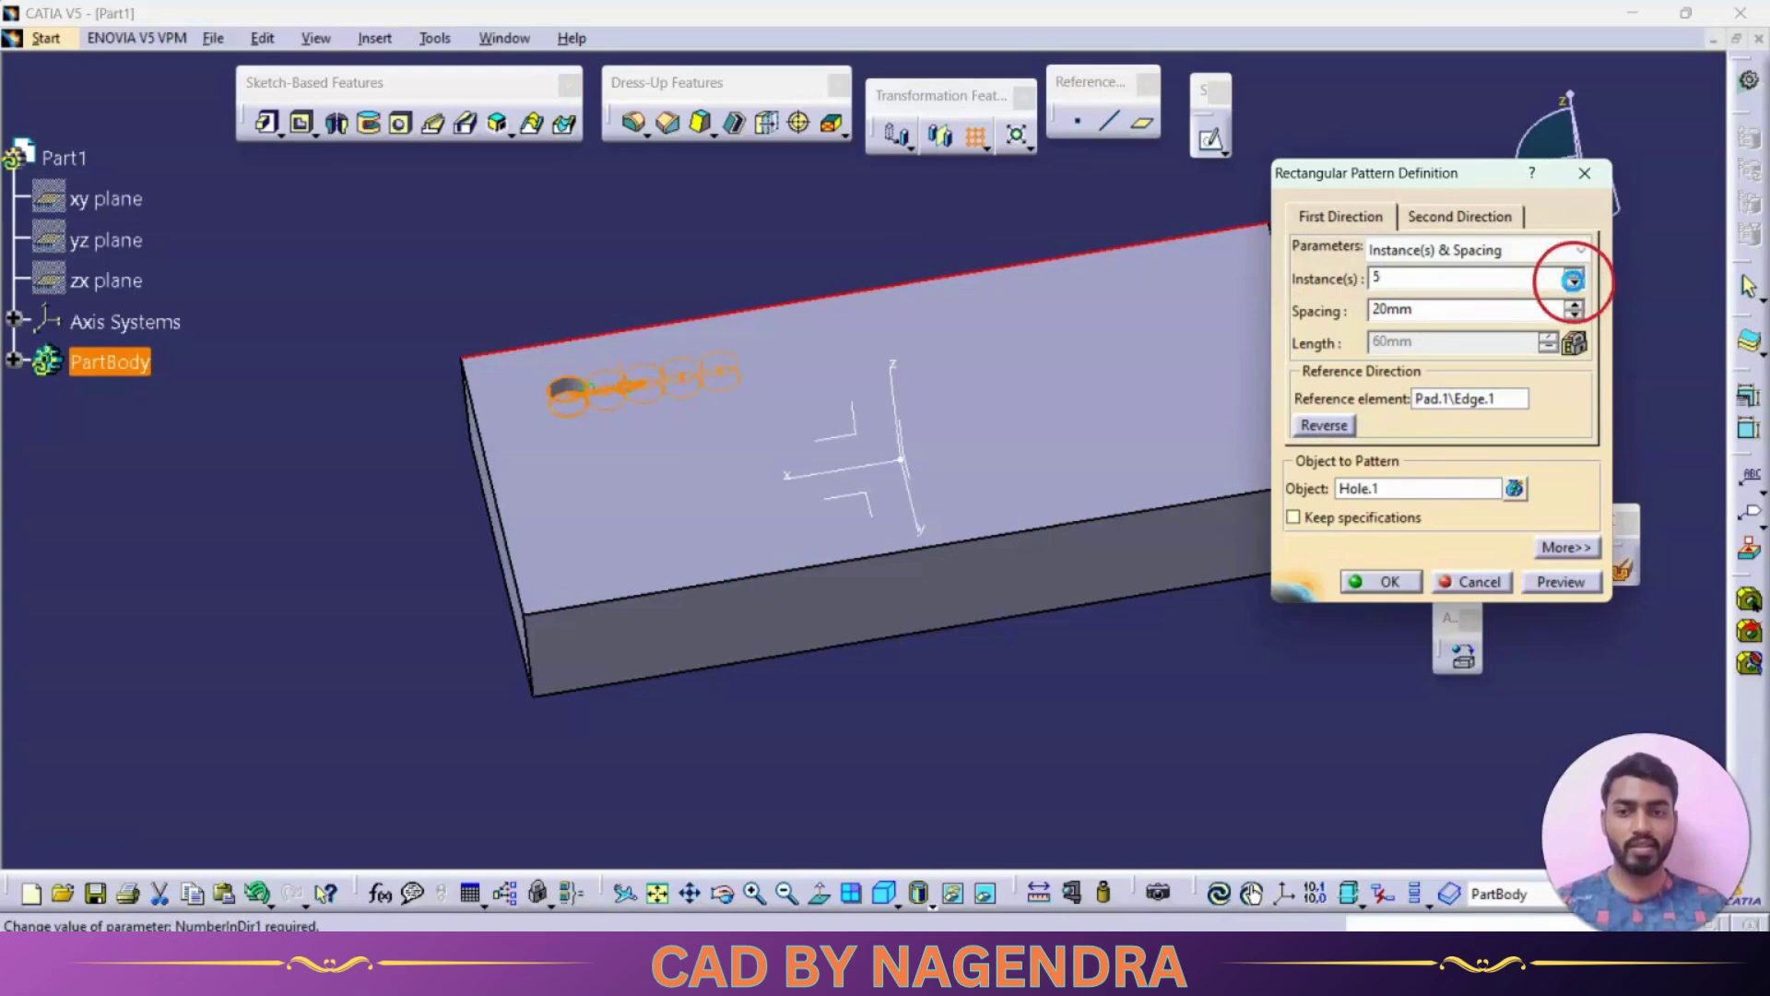
{"action": "left_click", "coordinate": [1574, 305]}
{"action": "left_click", "coordinate": [1574, 305]}
{"action": "left_click", "coordinate": [1575, 305]}
{"action": "left_click", "coordinate": [1574, 305]}
{"action": "left_click", "coordinate": [1575, 305]}
{"action": "left_click", "coordinate": [1574, 306]}
{"action": "left_click", "coordinate": [1574, 305]}
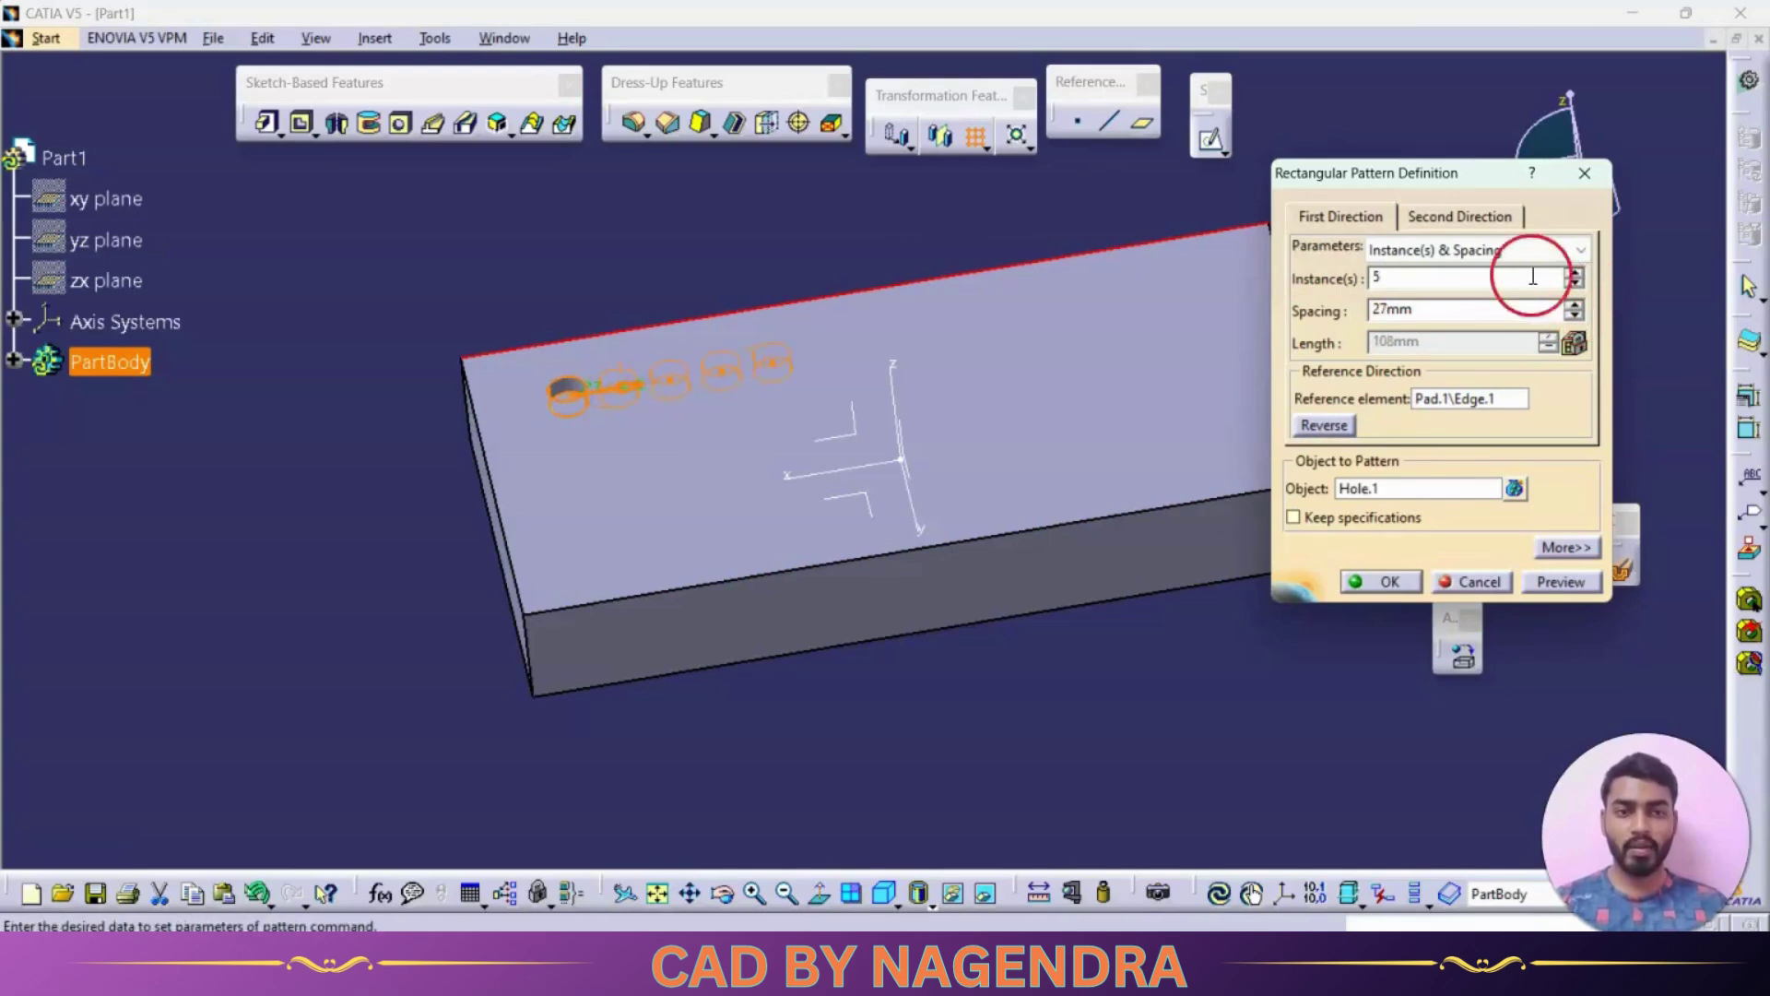
Step: Add the short edge as second direction and create the 5 by 5 hole pattern
{"action": "left_click", "coordinate": [1468, 219]}
{"action": "left_click", "coordinate": [1574, 273]}
{"action": "left_click", "coordinate": [1575, 273]}
{"action": "left_click", "coordinate": [1575, 273]}
{"action": "left_click", "coordinate": [1575, 272]}
{"action": "left_click", "coordinate": [1575, 273]}
{"action": "left_click", "coordinate": [1475, 398]}
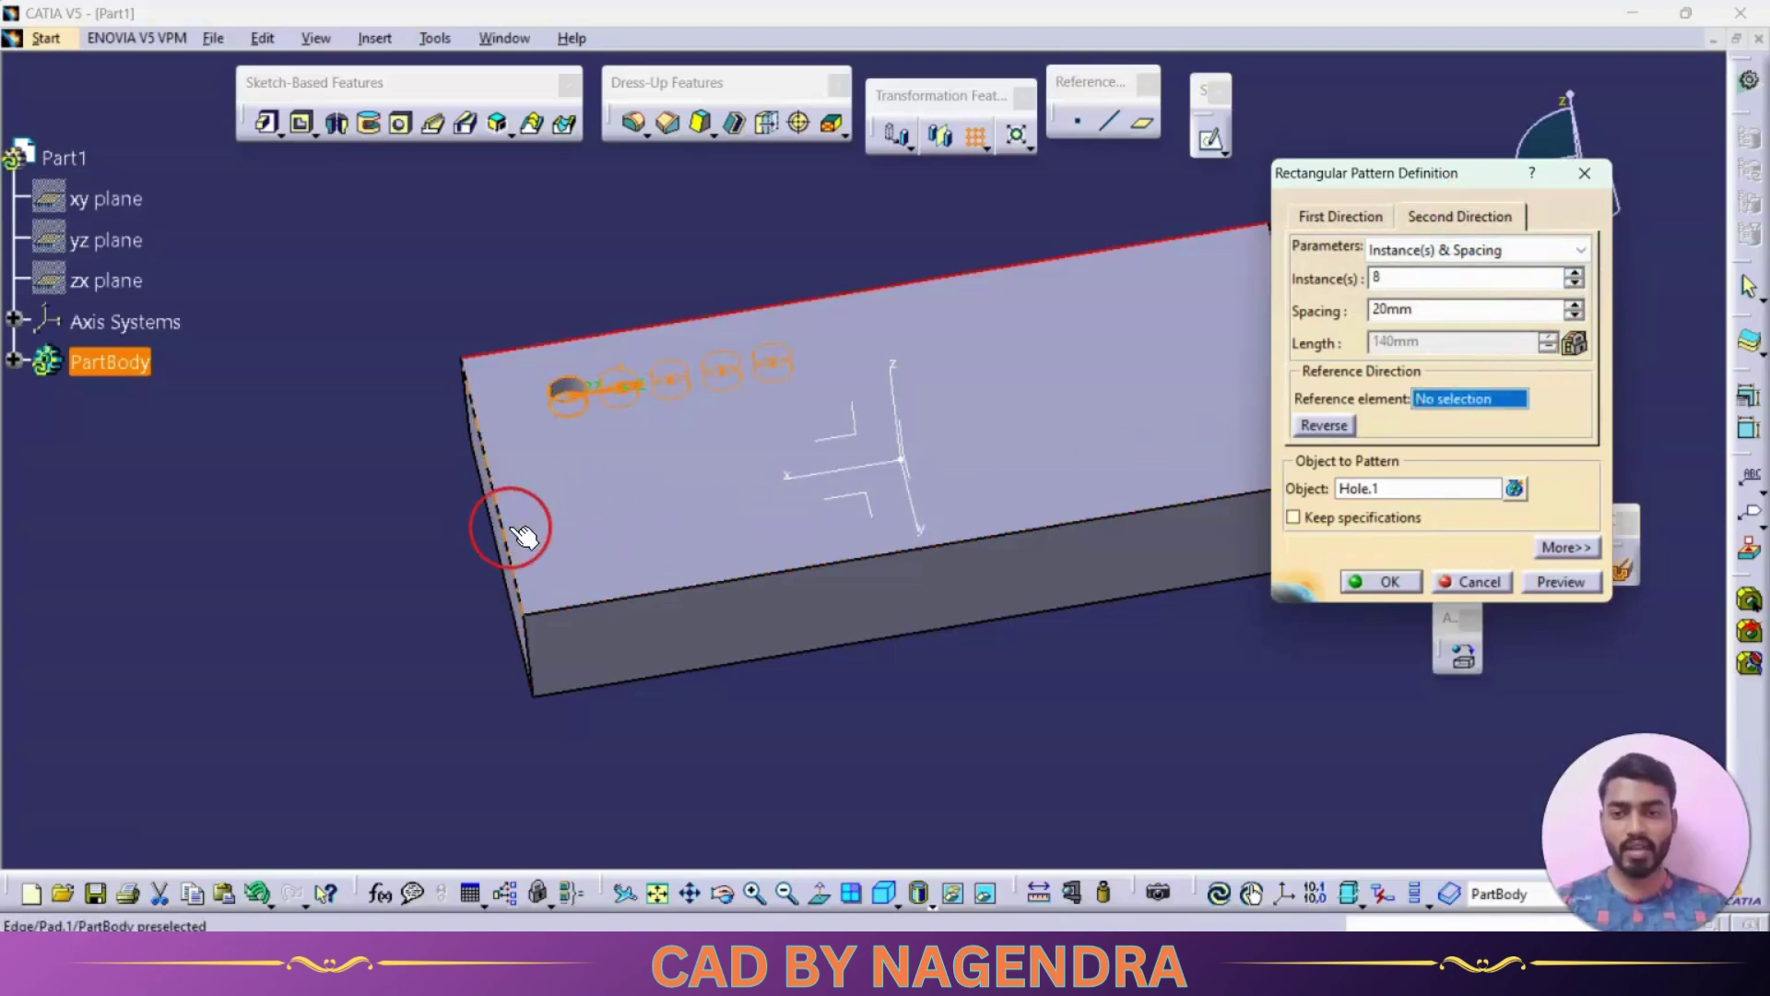
{"action": "left_click", "coordinate": [523, 535]}
{"action": "middle_click_drag", "start_coordinate": [924, 423], "coordinate": [1136, 519]}
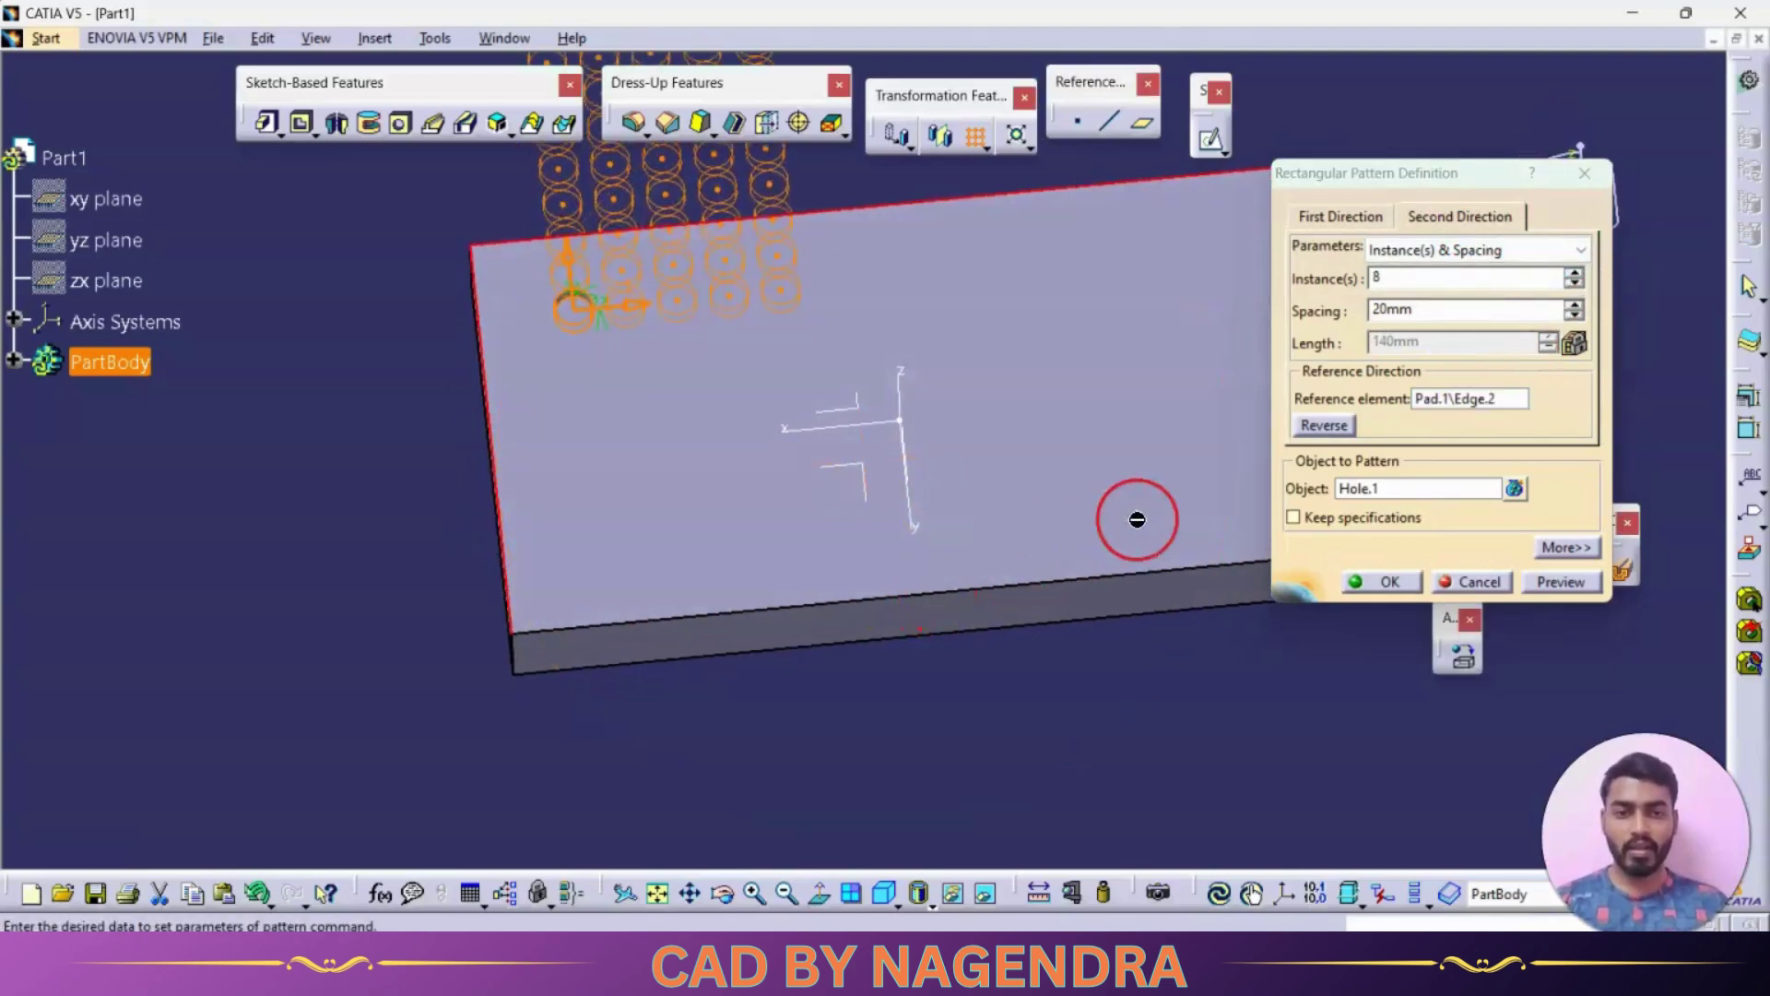
{"action": "left_click", "coordinate": [1323, 425]}
{"action": "middle_click_drag", "start_coordinate": [1118, 368], "coordinate": [1171, 487]}
{"action": "left_click", "coordinate": [1574, 284]}
{"action": "left_click", "coordinate": [1575, 304]}
{"action": "left_click", "coordinate": [1575, 304]}
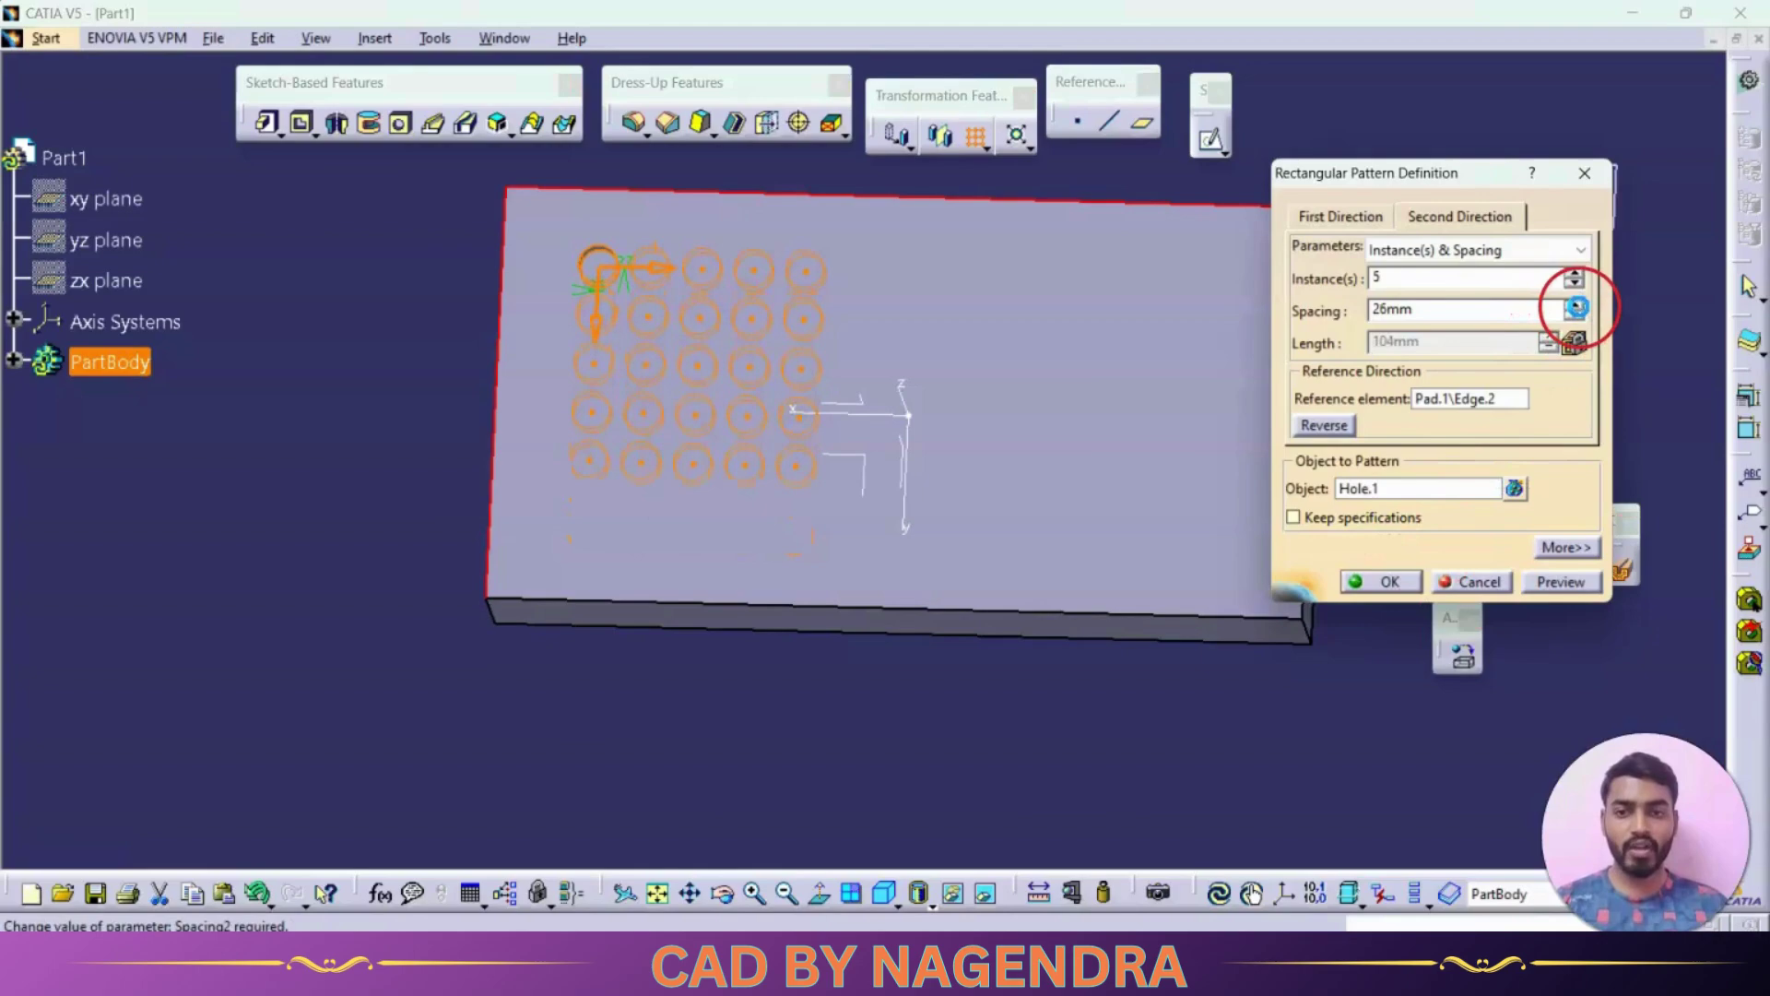
{"action": "left_click", "coordinate": [1381, 581]}
{"action": "middle_click_drag", "start_coordinate": [921, 695], "coordinate": [952, 284]}
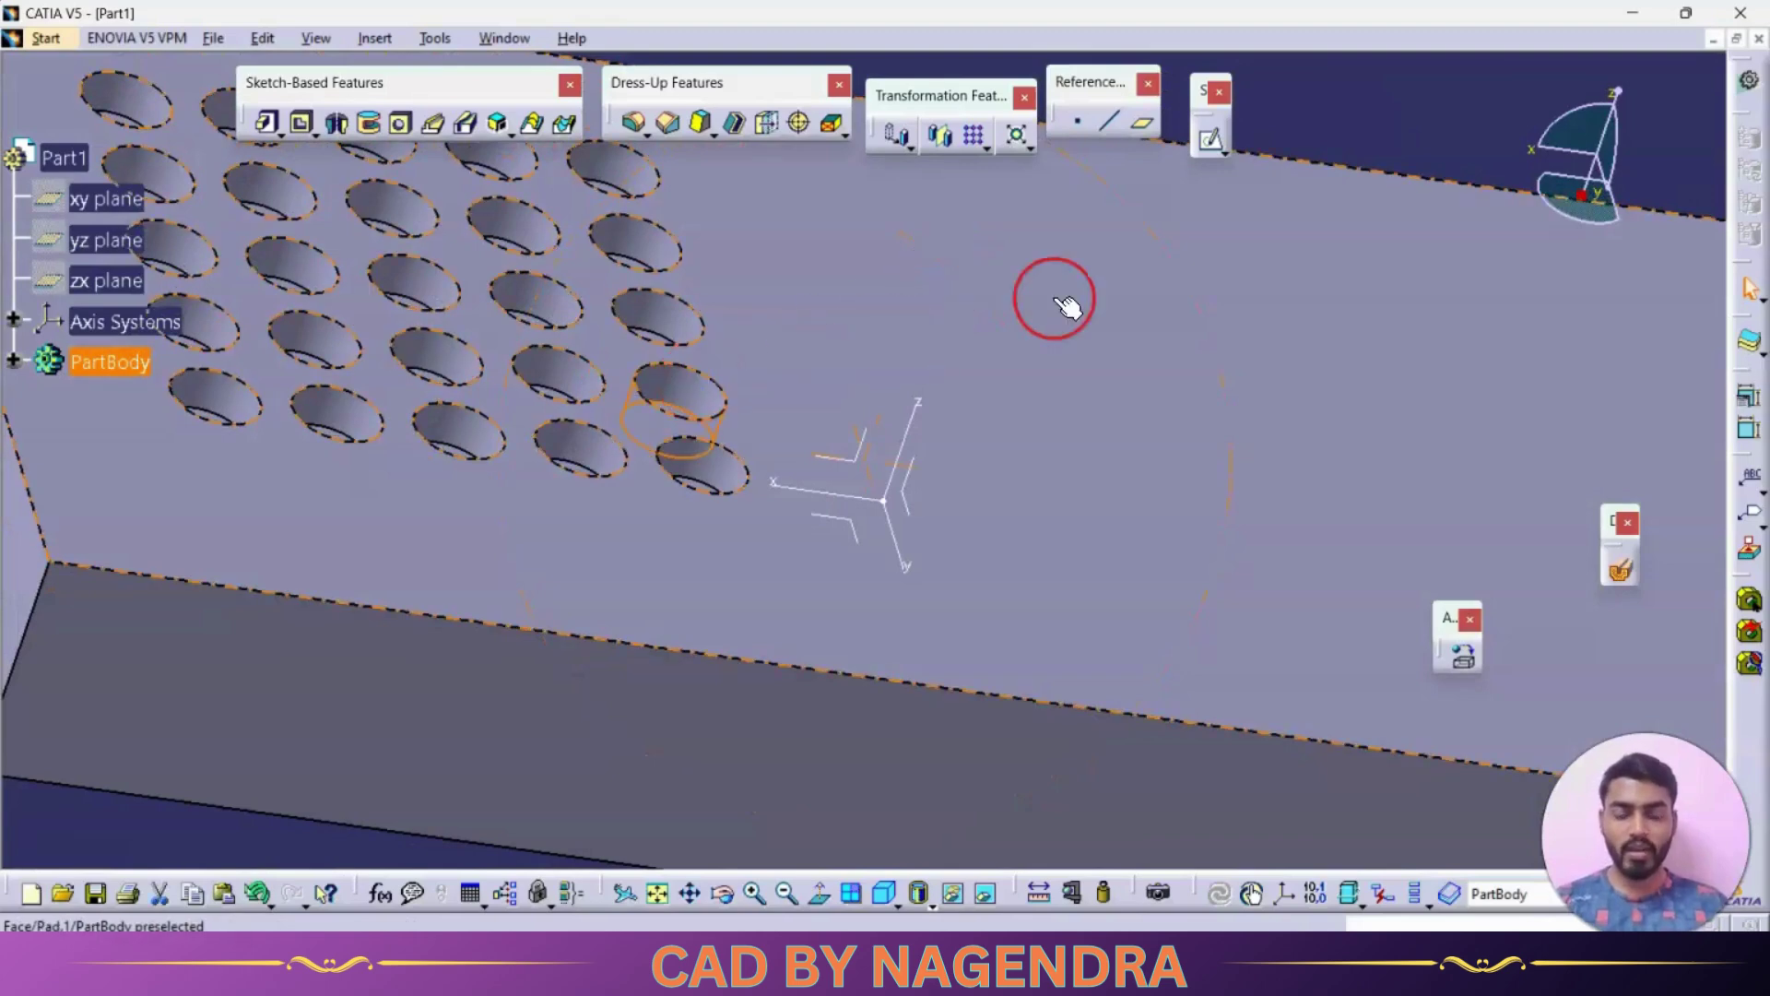
{"action": "middle_click_drag", "start_coordinate": [1193, 285], "coordinate": [800, 385]}
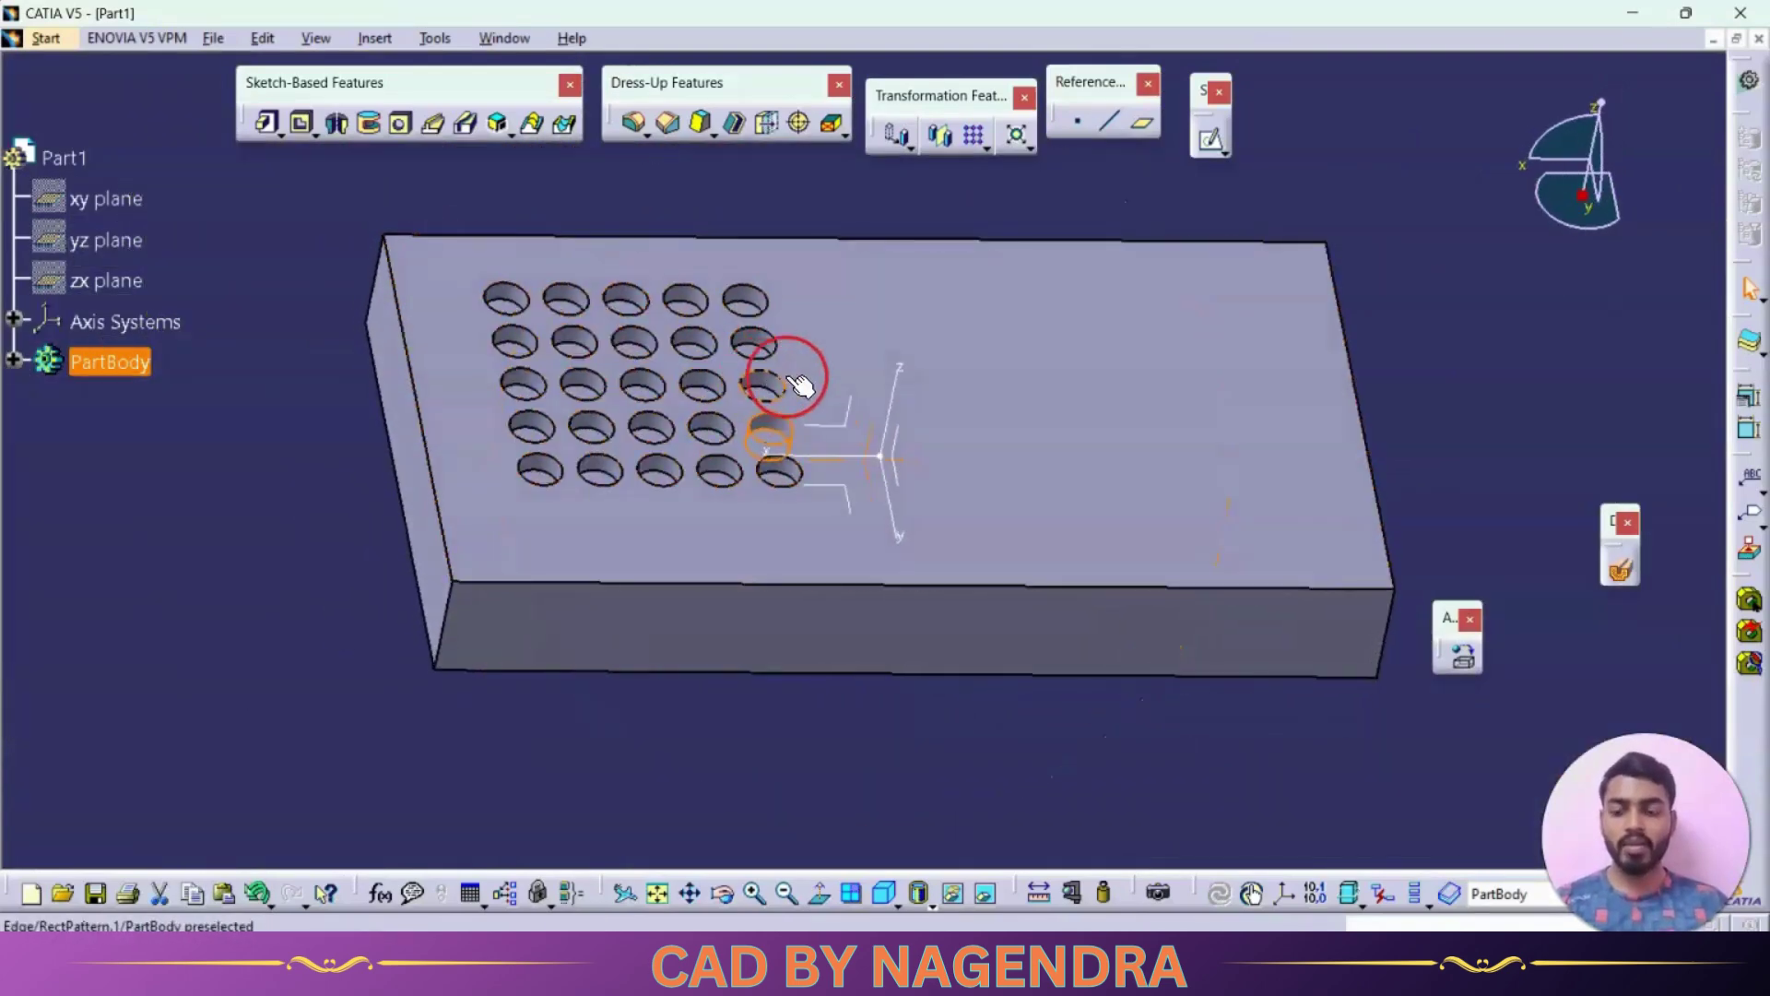
Step: Undo twice to remove RectPattern.1, leaving Hole.1, and reorient to isometric view
{"action": "key", "text": "ctrl+z"}
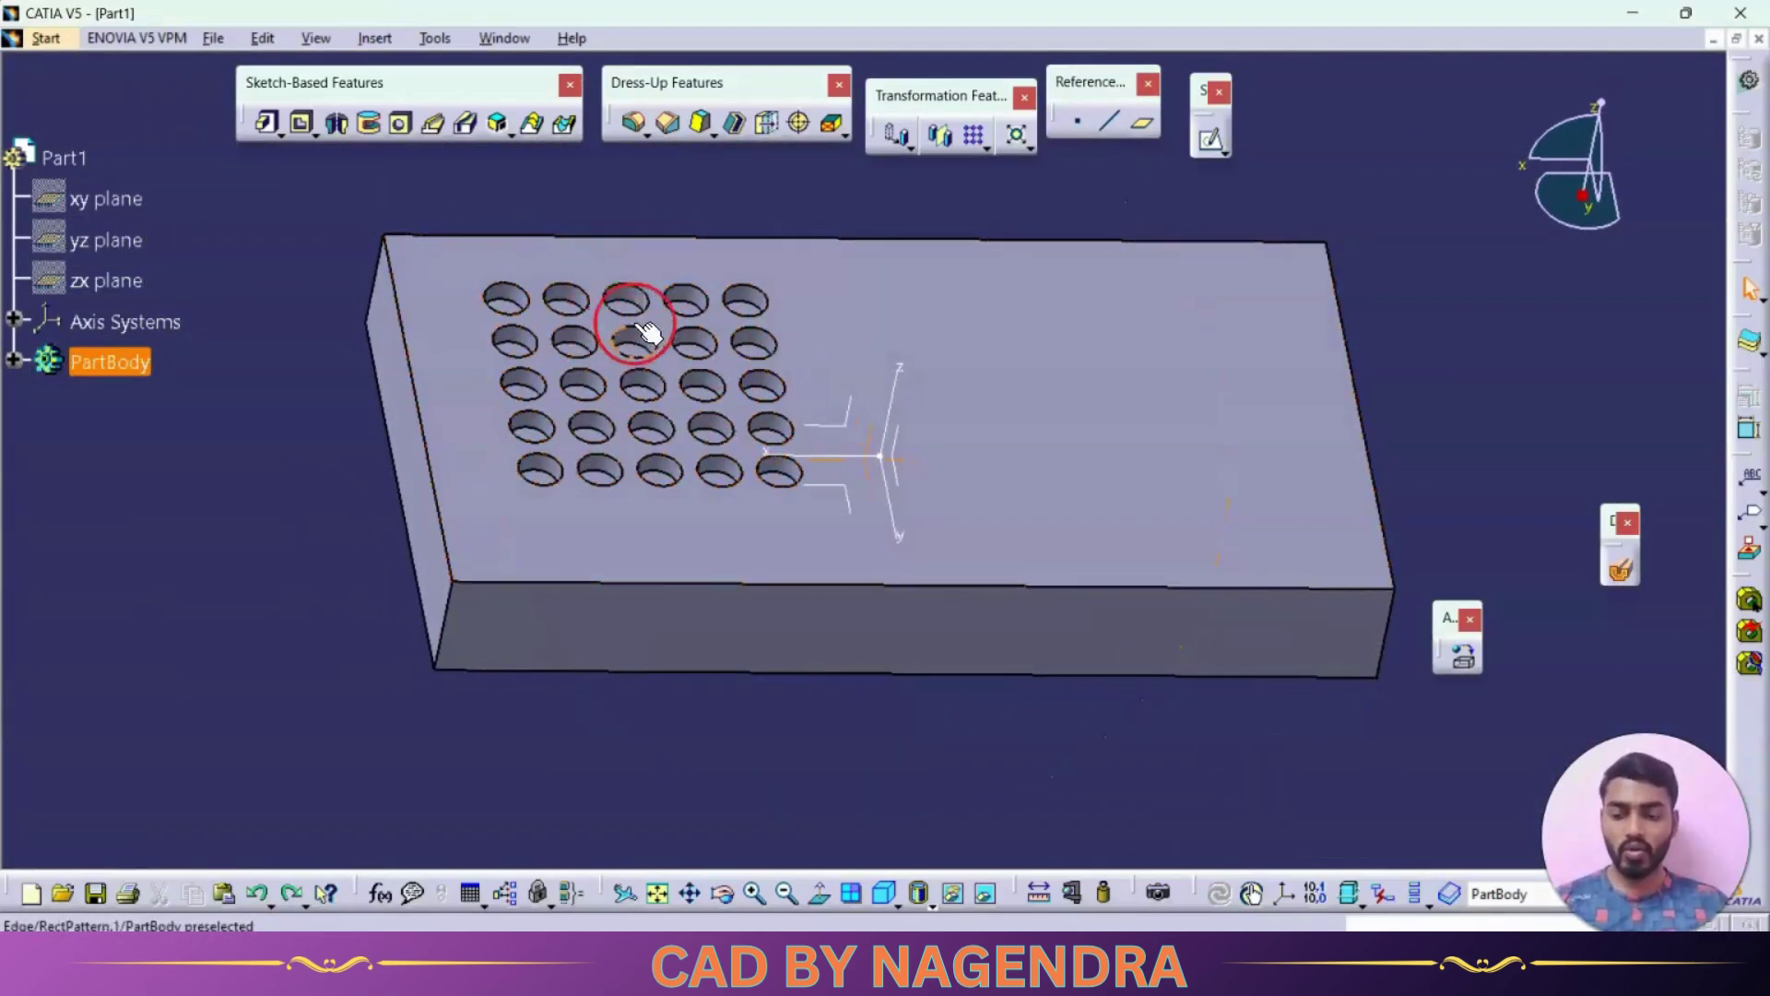
{"action": "key", "text": "ctrl+z"}
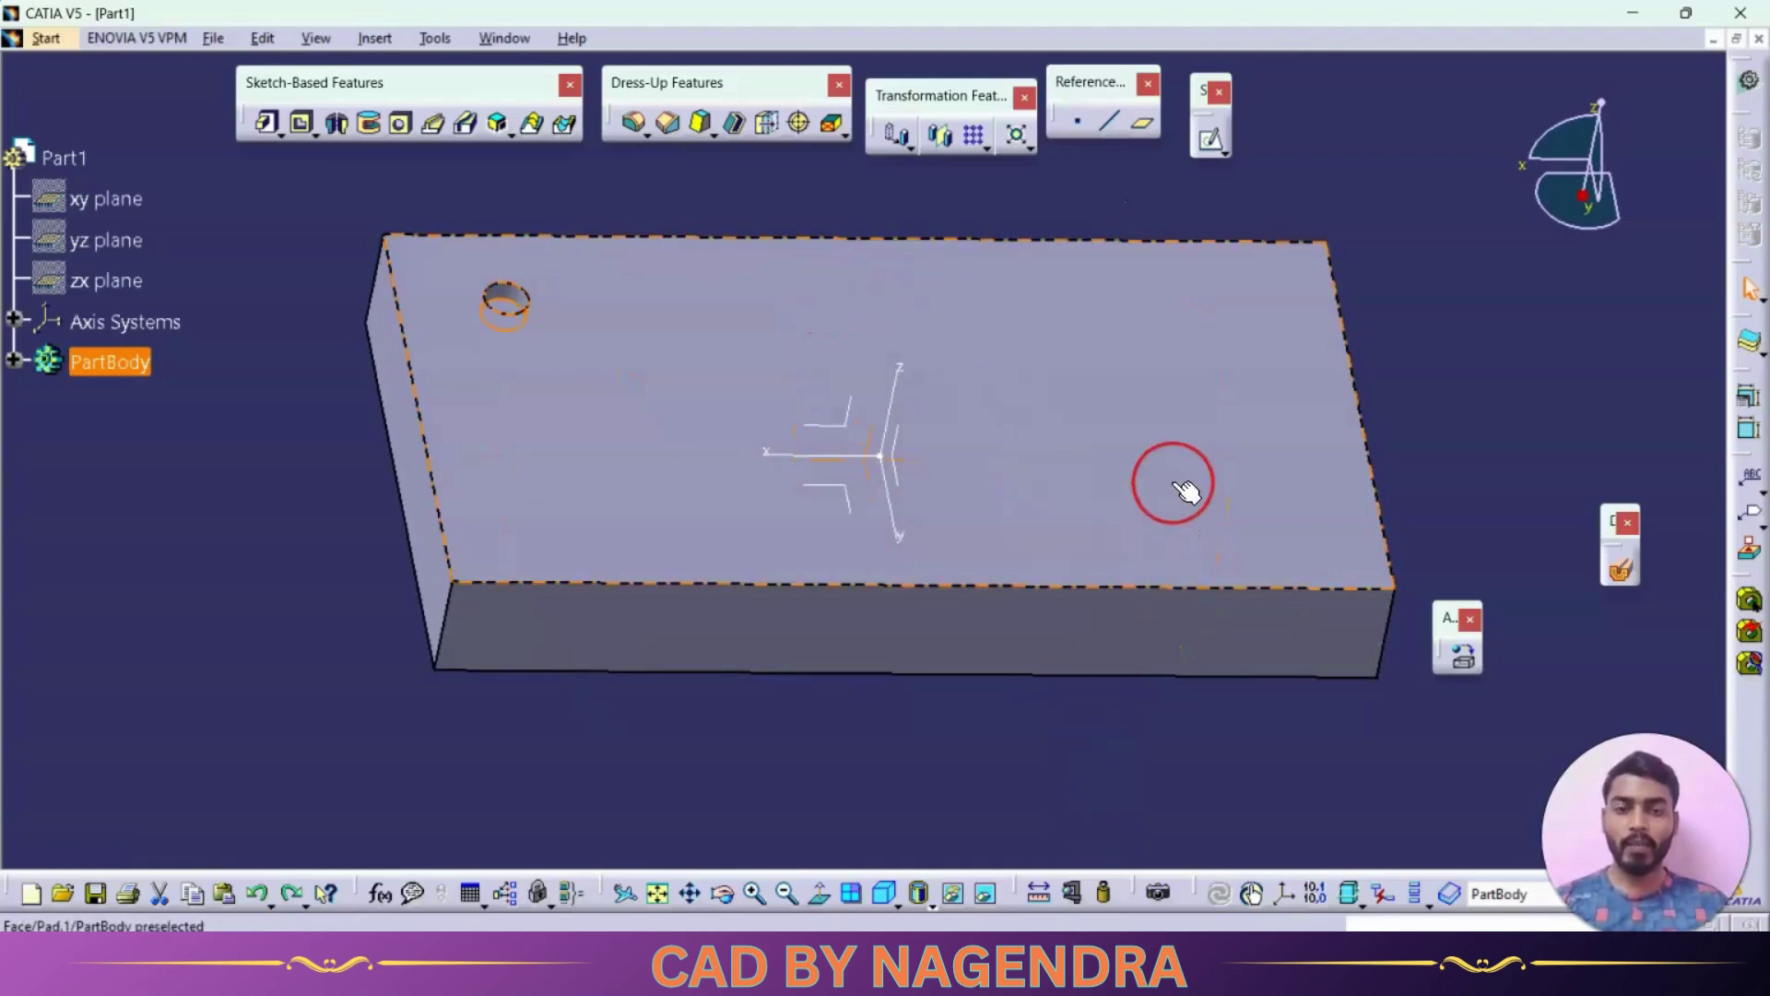
{"action": "middle_click_drag", "start_coordinate": [1185, 491], "coordinate": [691, 375]}
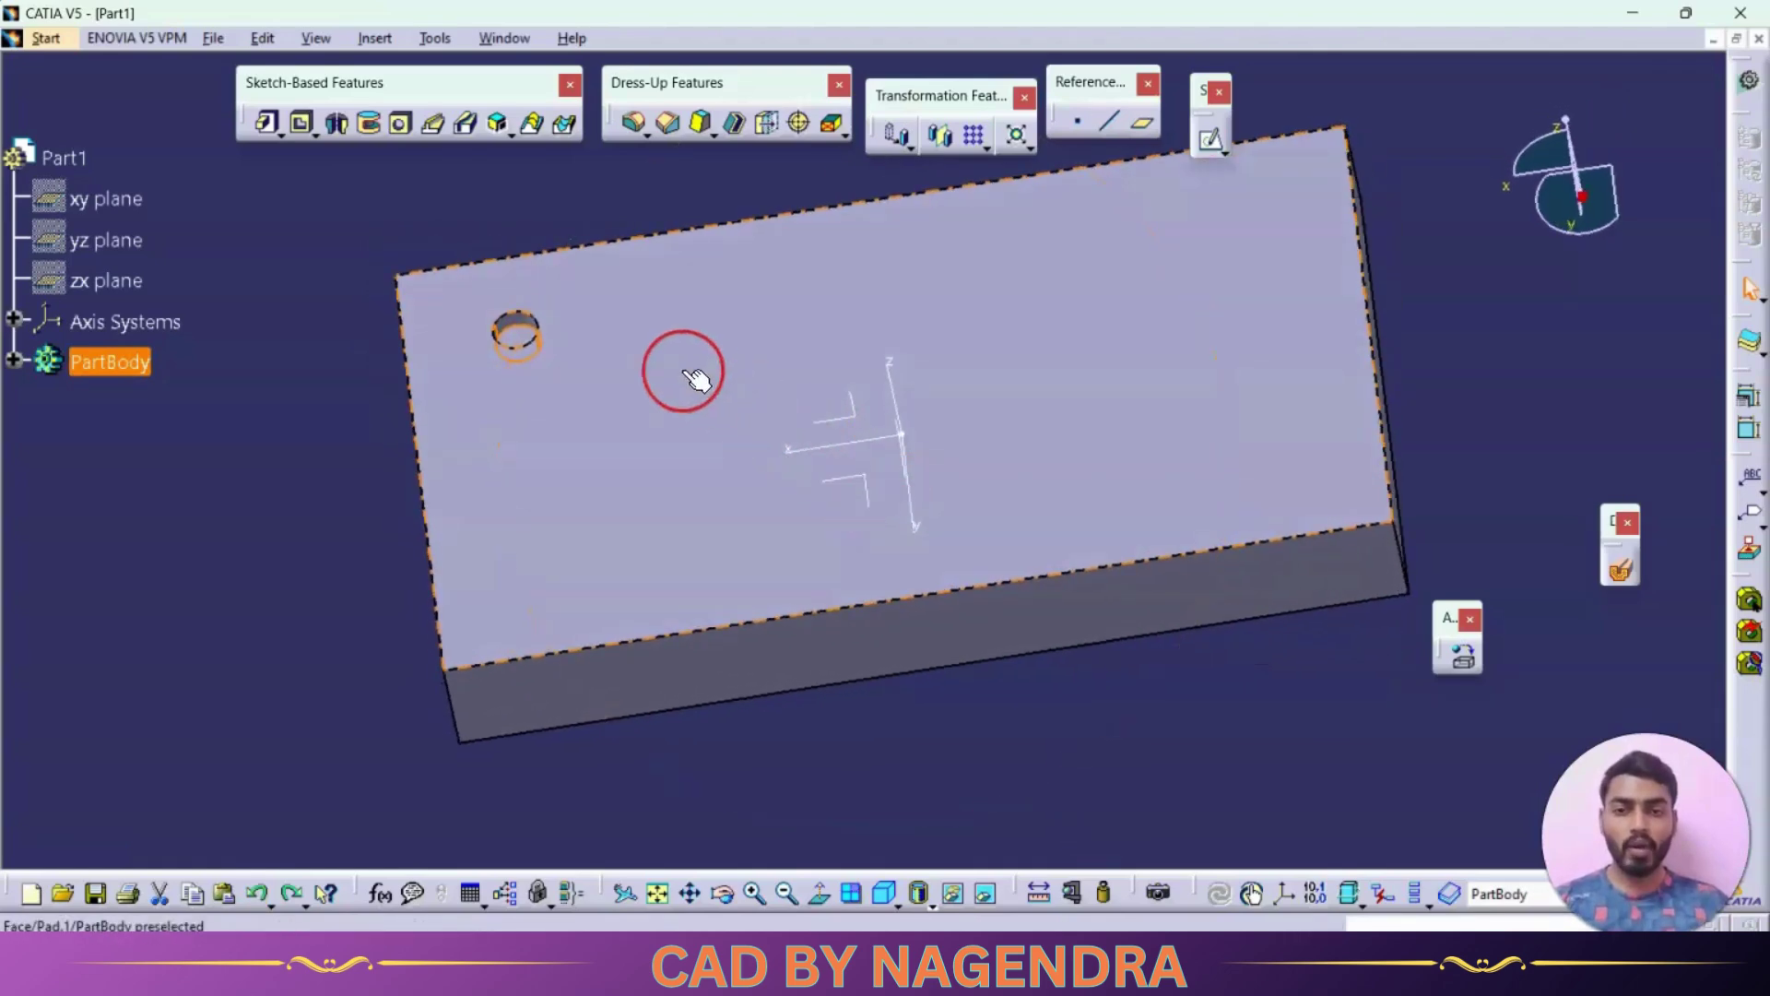
{"action": "left_click", "coordinate": [530, 328]}
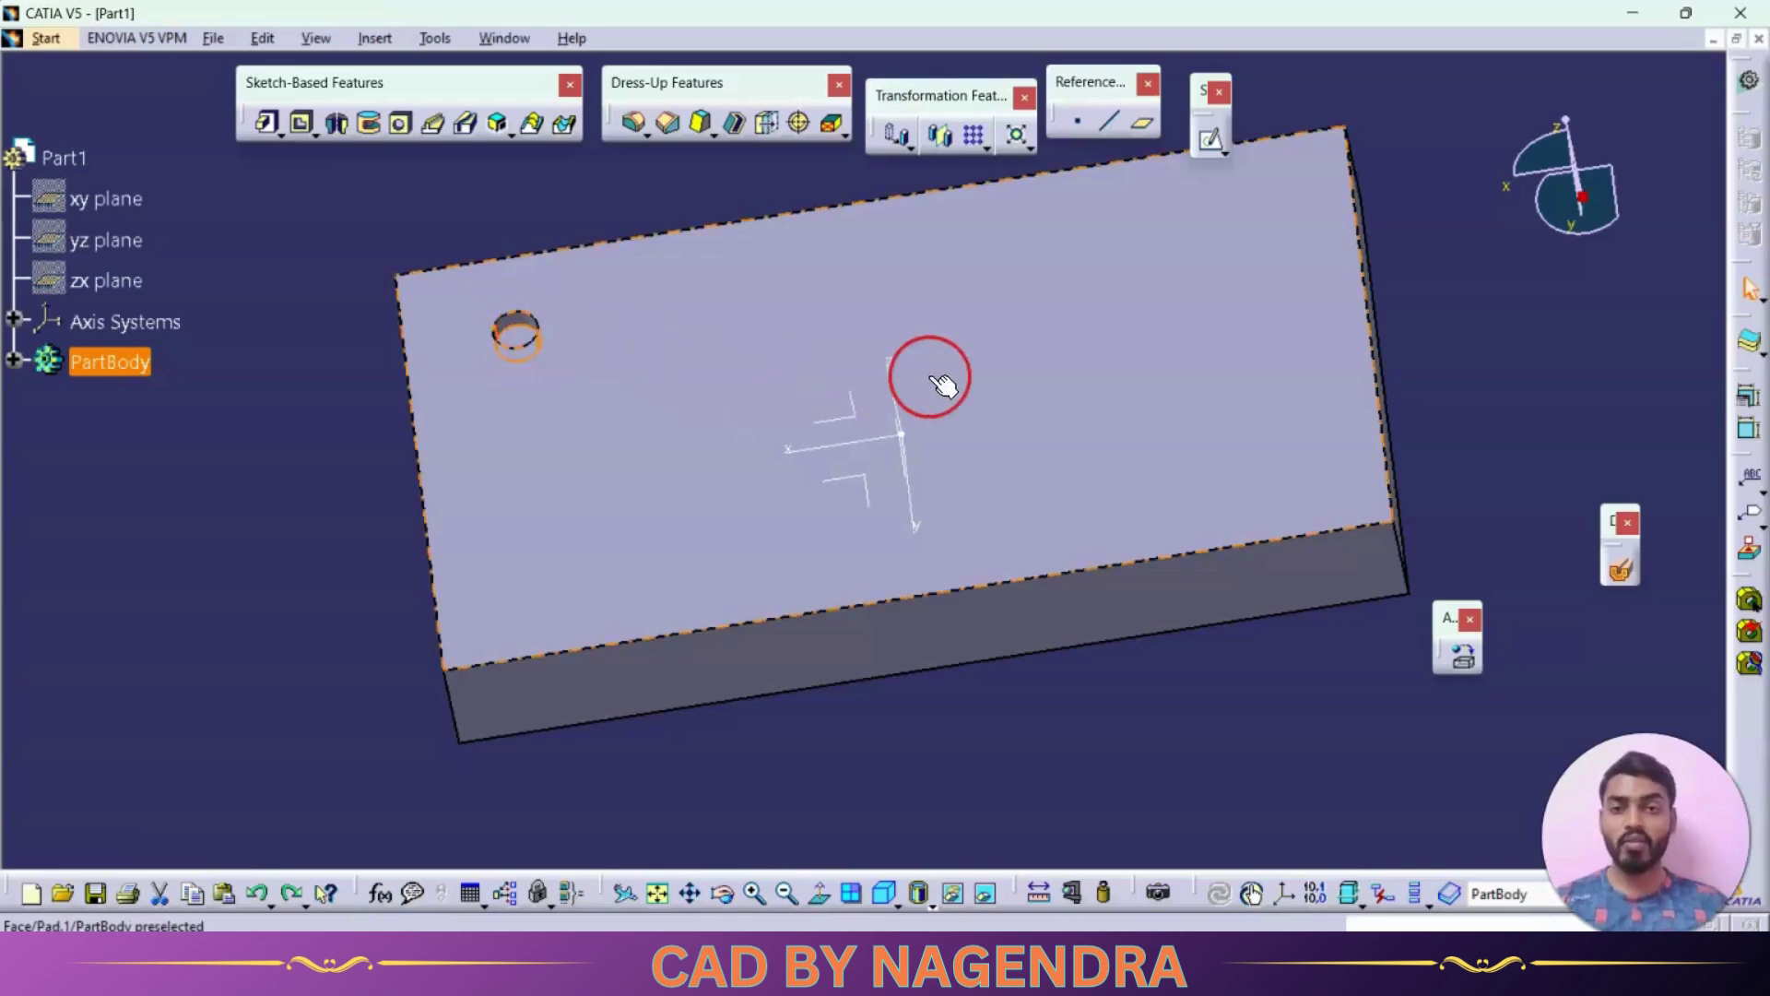
{"action": "left_click", "coordinate": [1567, 360]}
{"action": "left_click", "coordinate": [885, 890]}
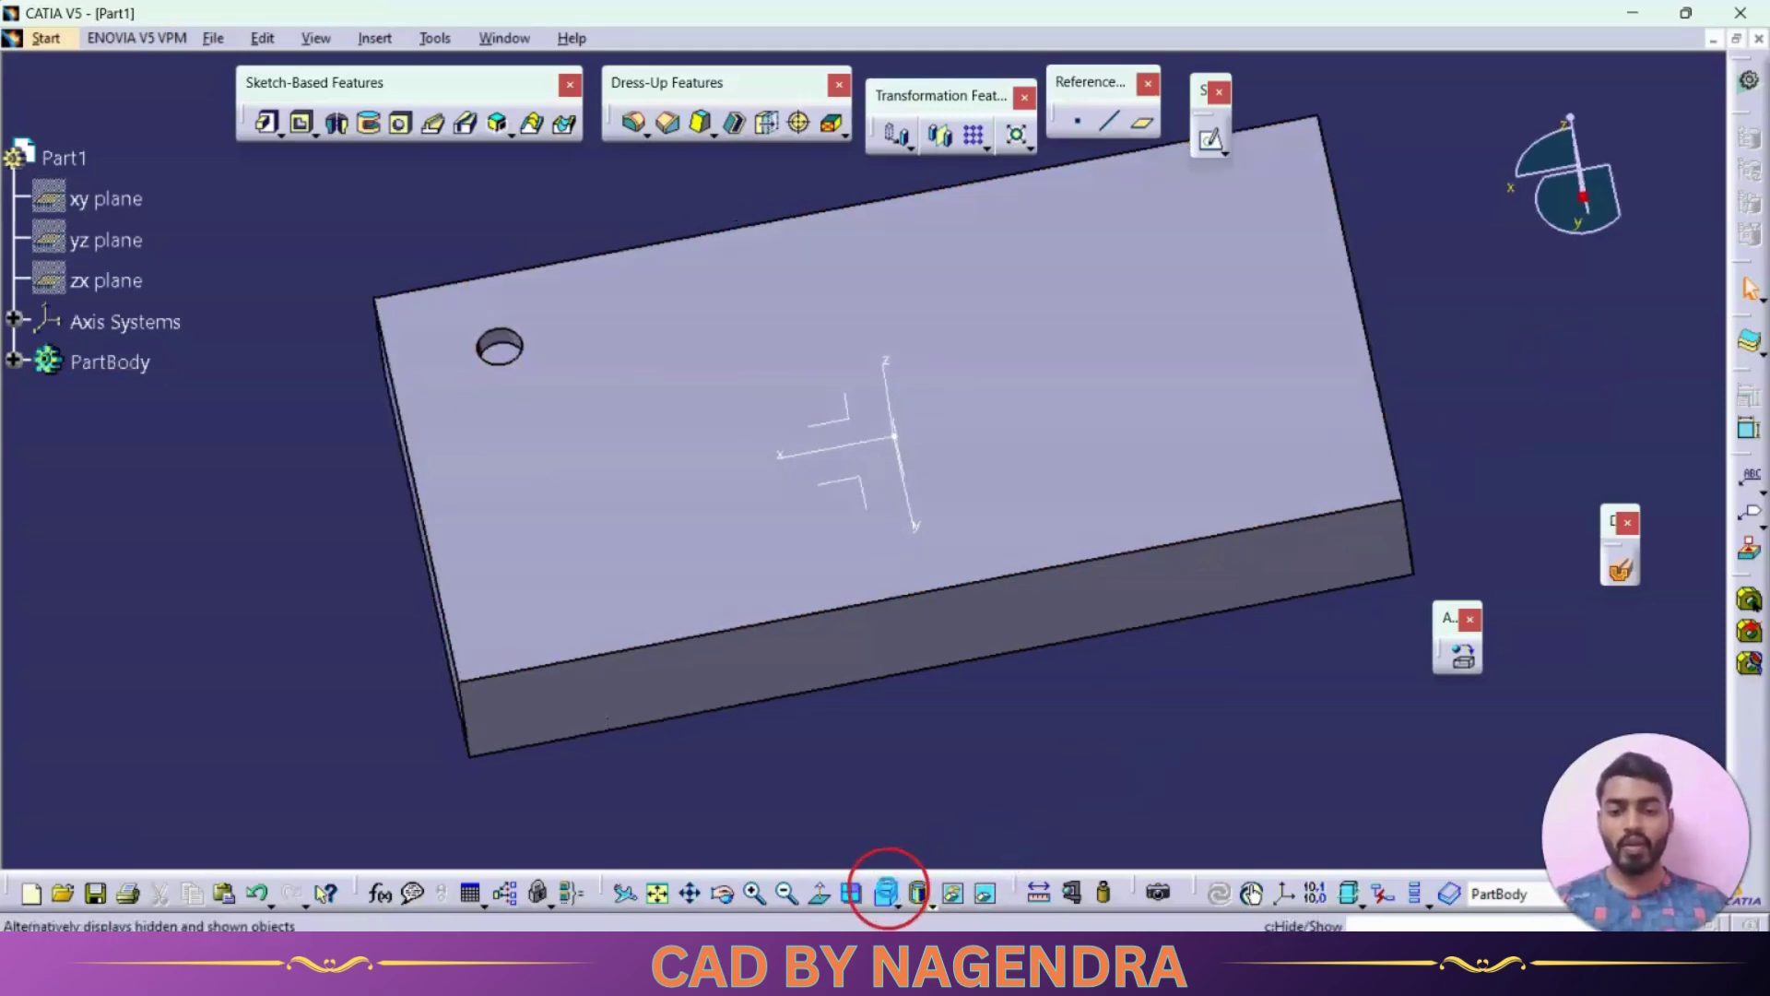
{"action": "middle_click_drag", "start_coordinate": [1059, 478], "coordinate": [1142, 474]}
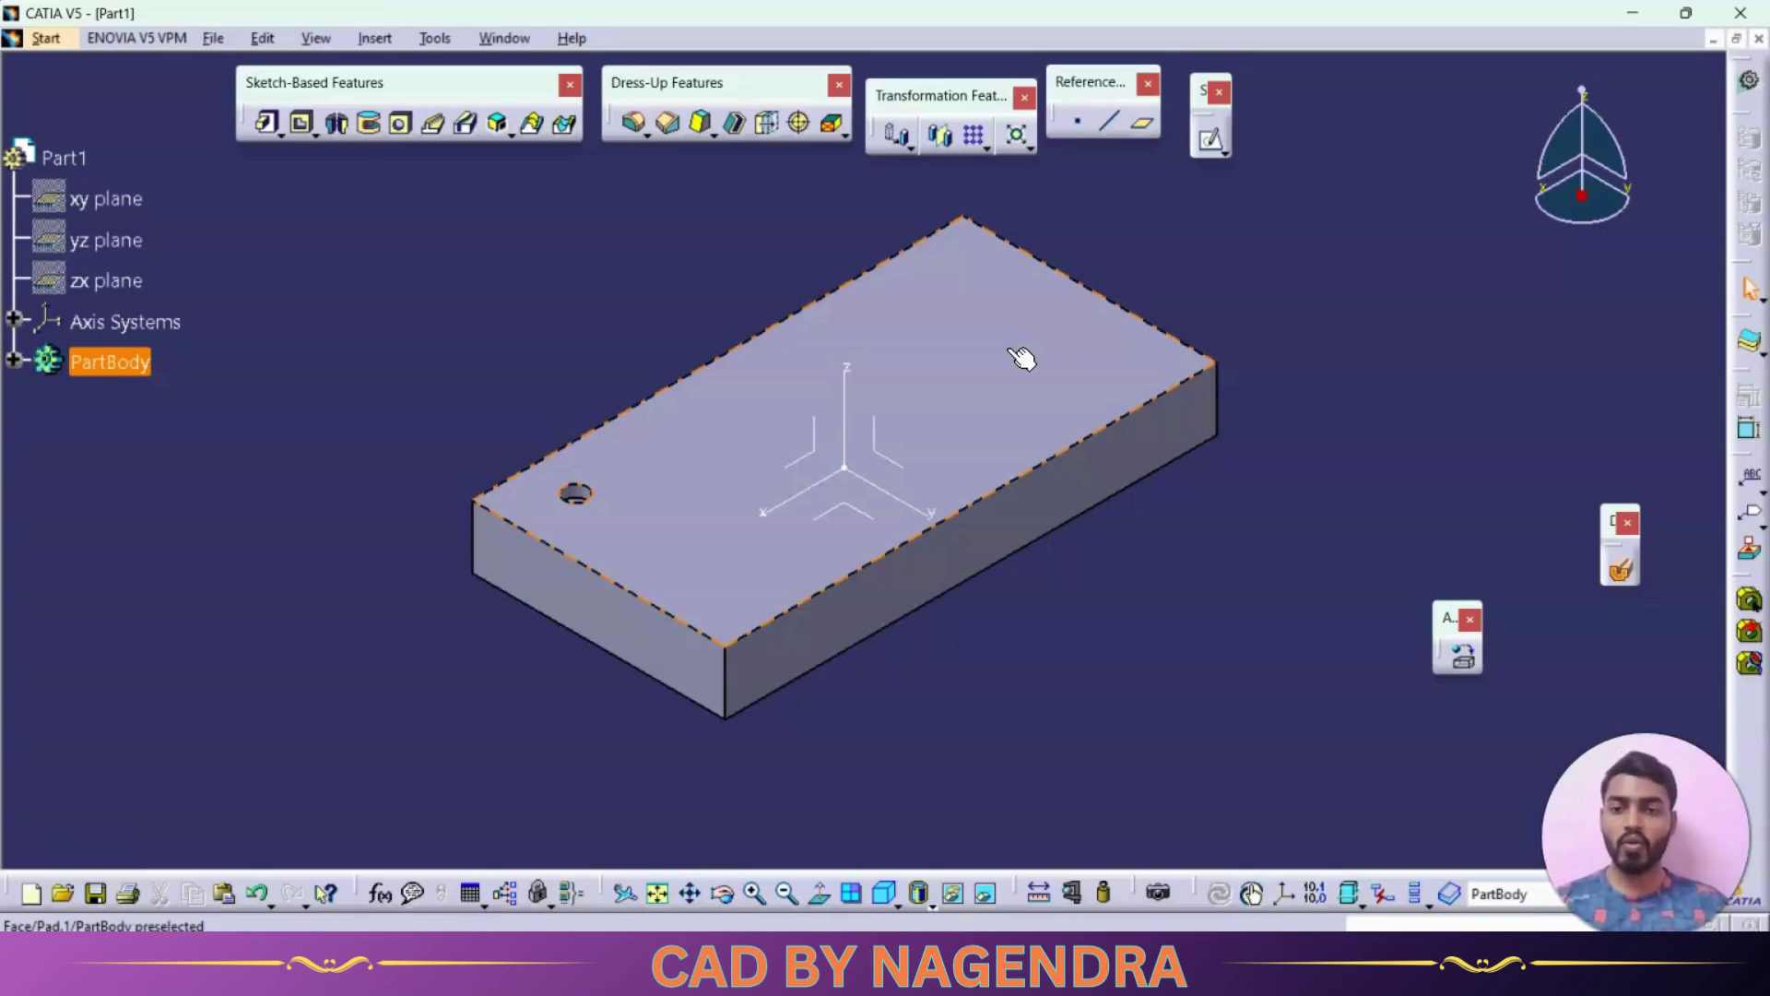
{"action": "middle_click_drag", "start_coordinate": [1220, 340], "coordinate": [1182, 461]}
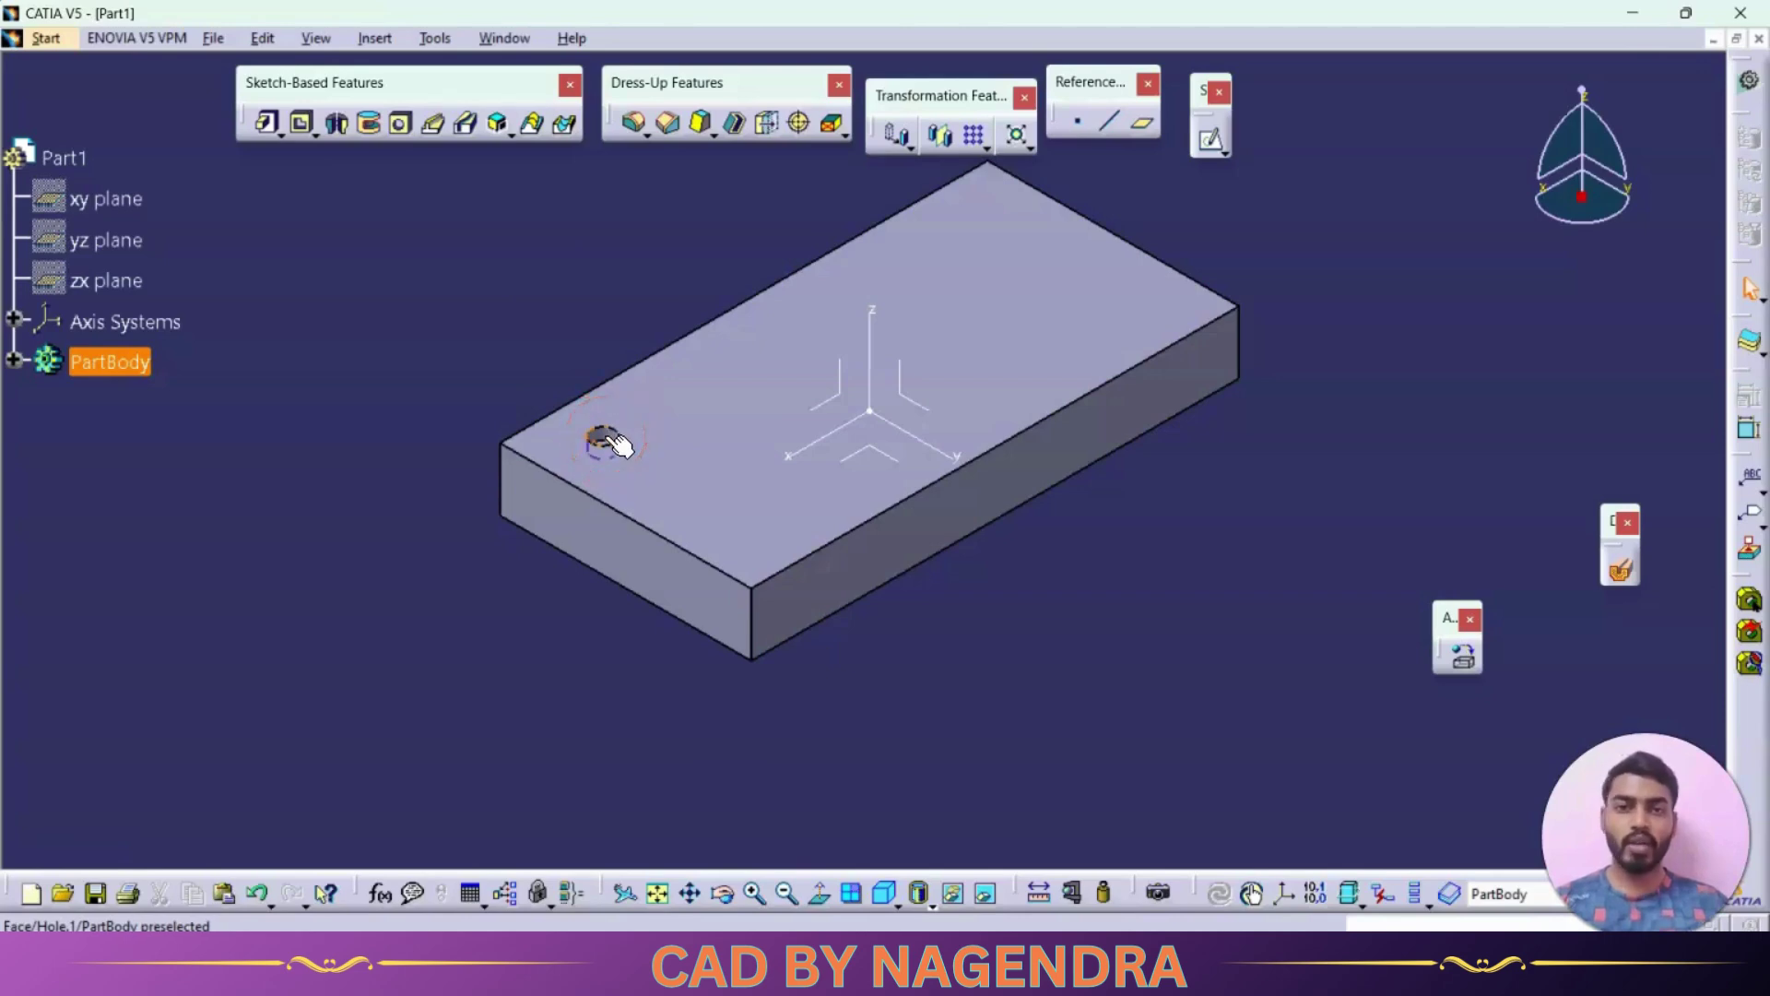
{"action": "left_click", "coordinate": [612, 295]}
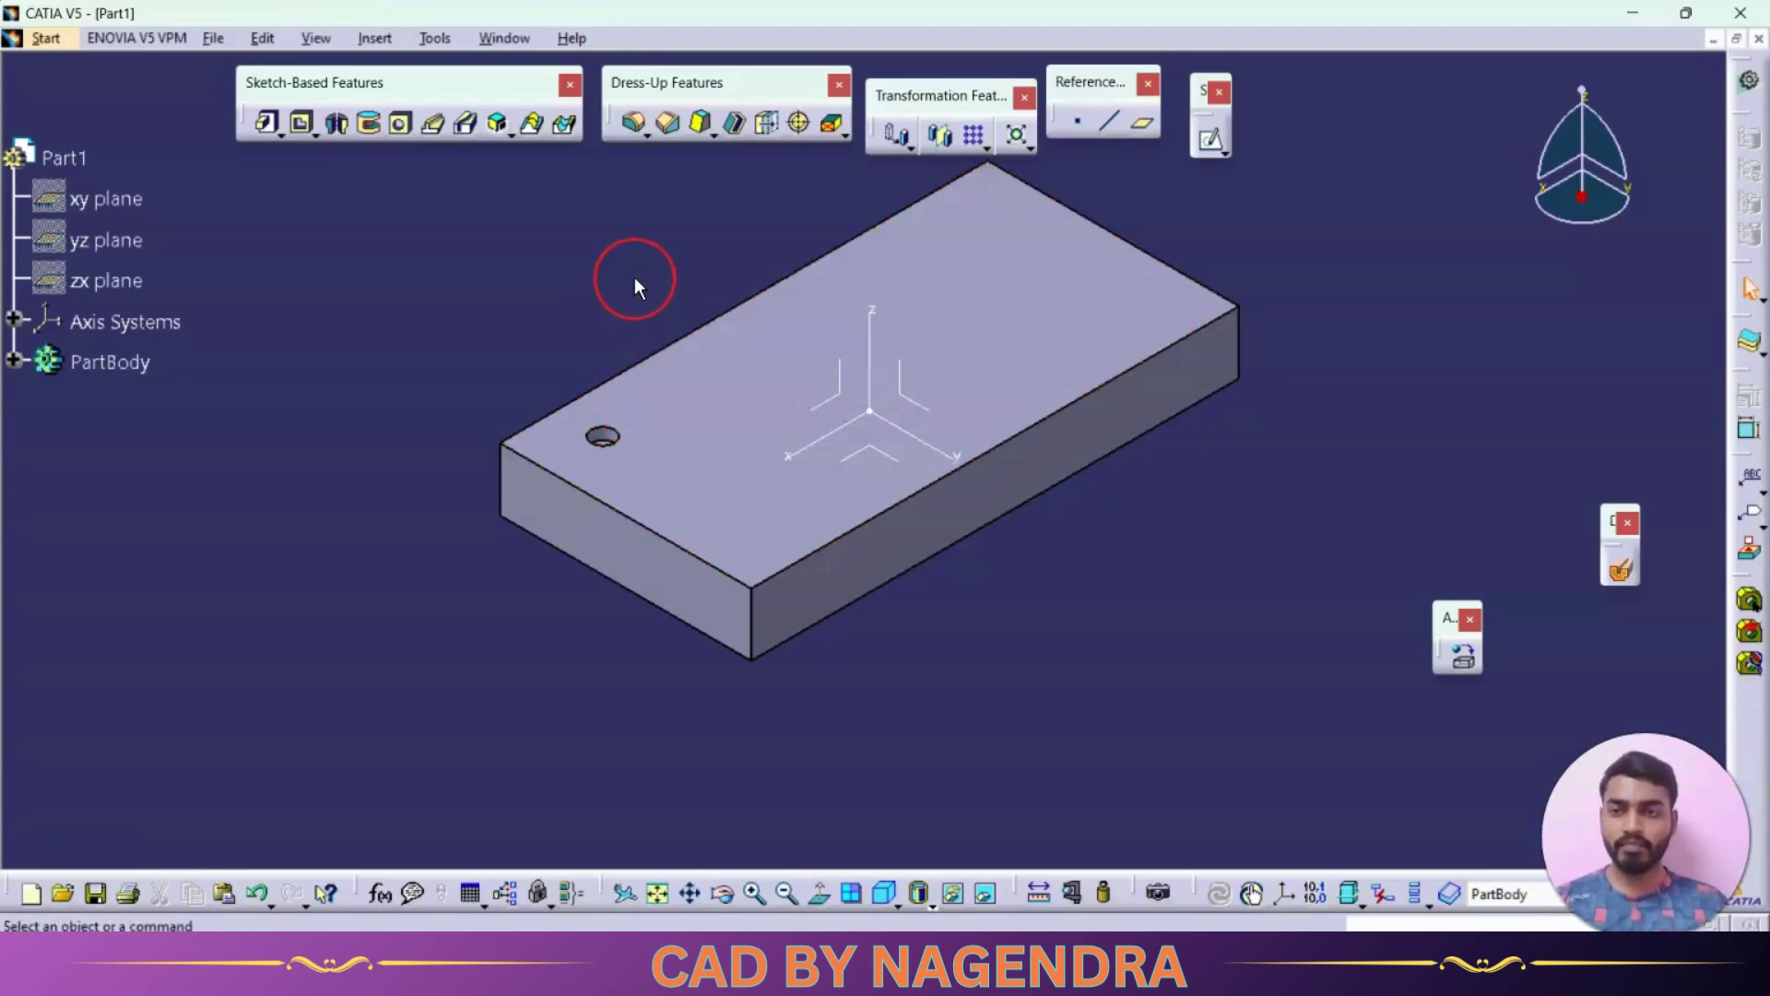
Step: Start a Power Copy from Insert > Knowledge Templates and add Hole.1 to it
{"action": "left_click", "coordinate": [376, 38]}
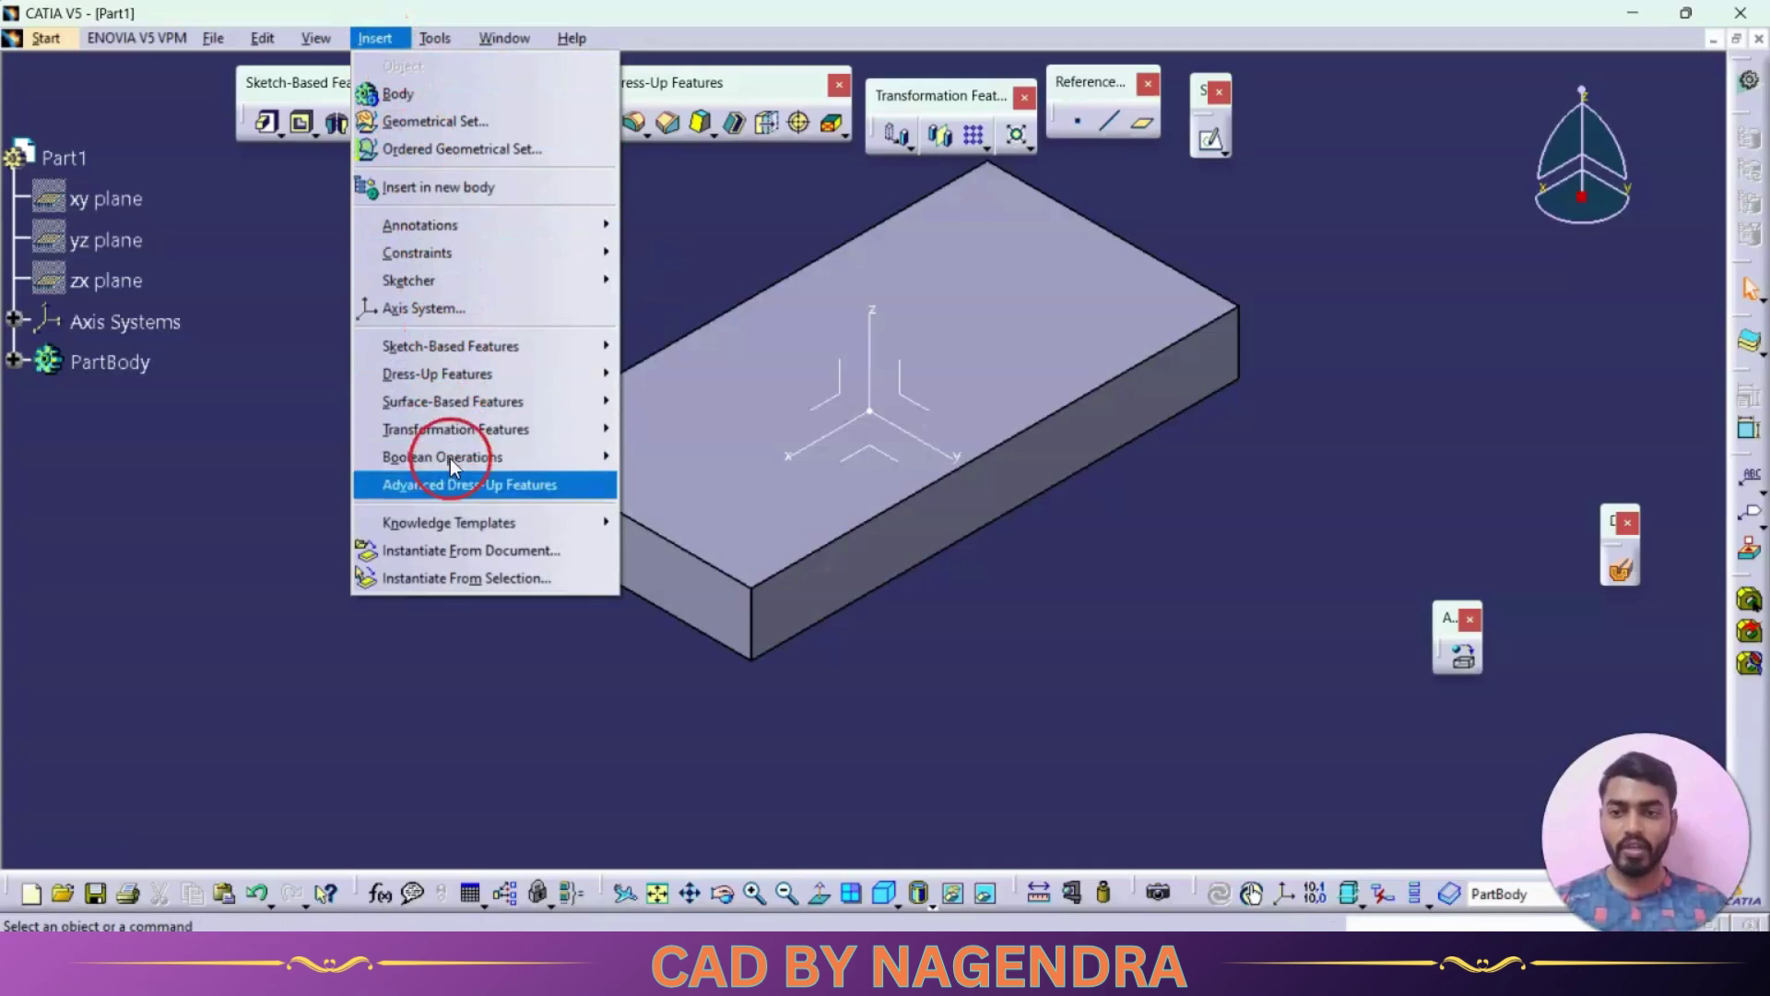
{"action": "mouse_move", "coordinate": [468, 532]}
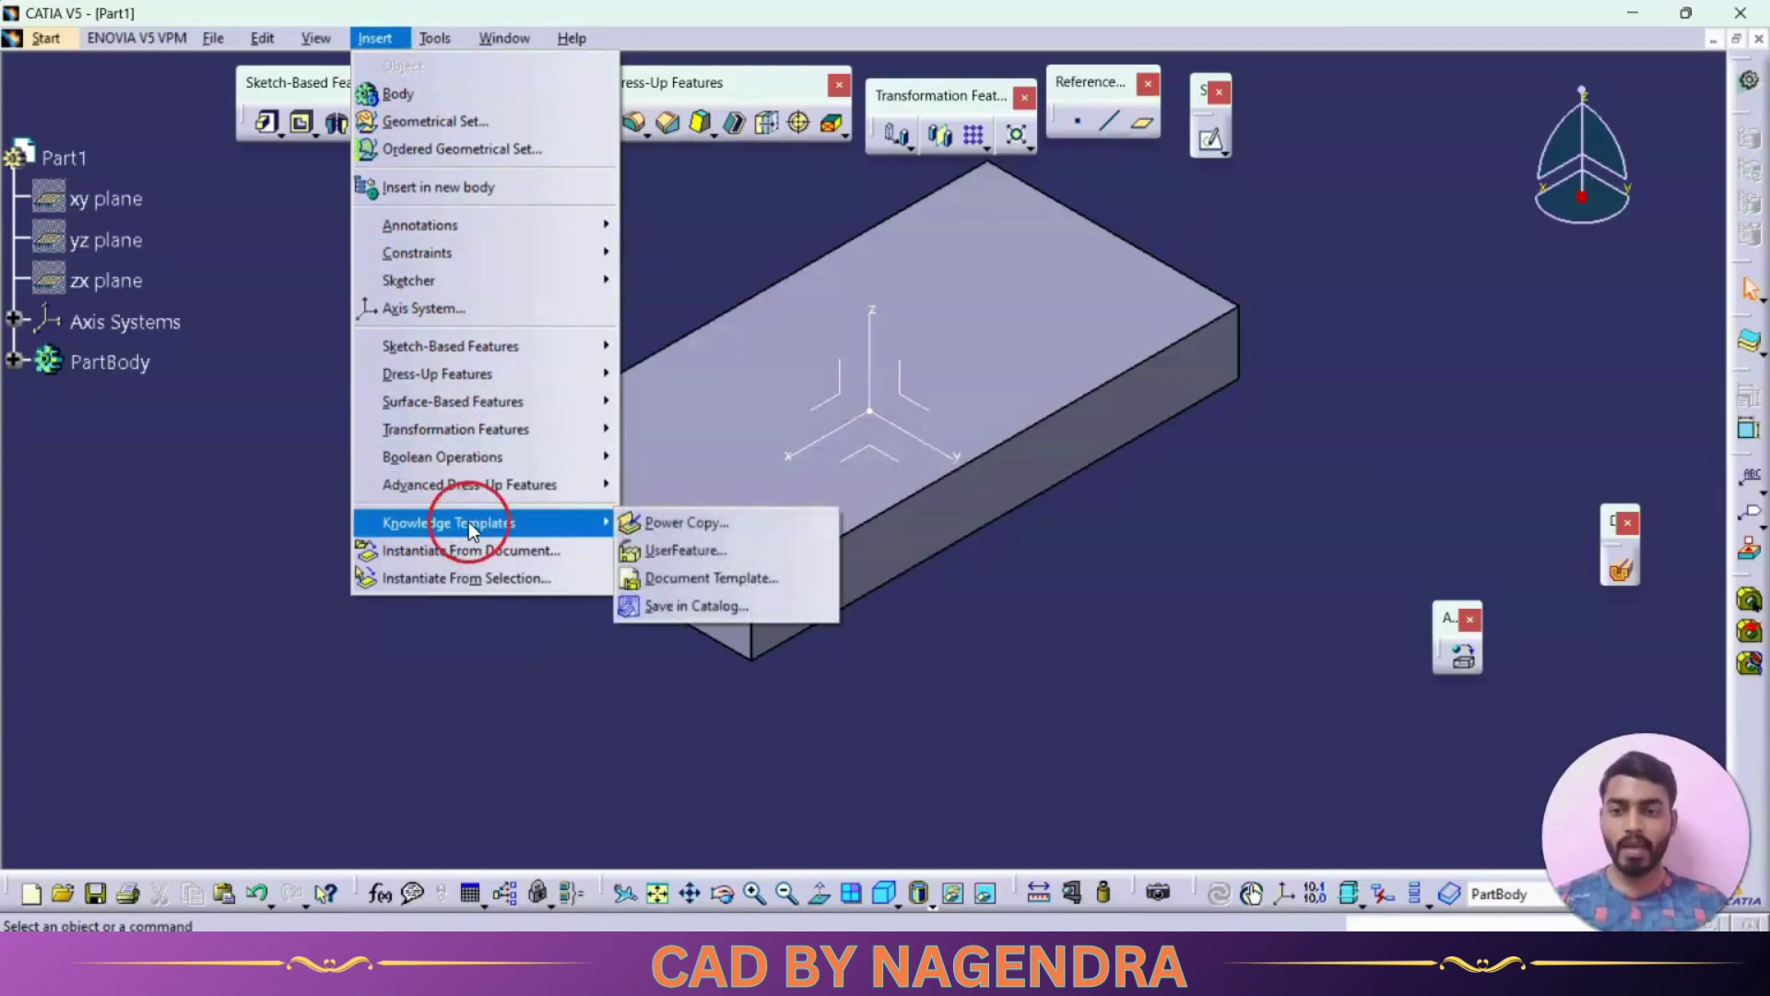
{"action": "left_click", "coordinate": [684, 522]}
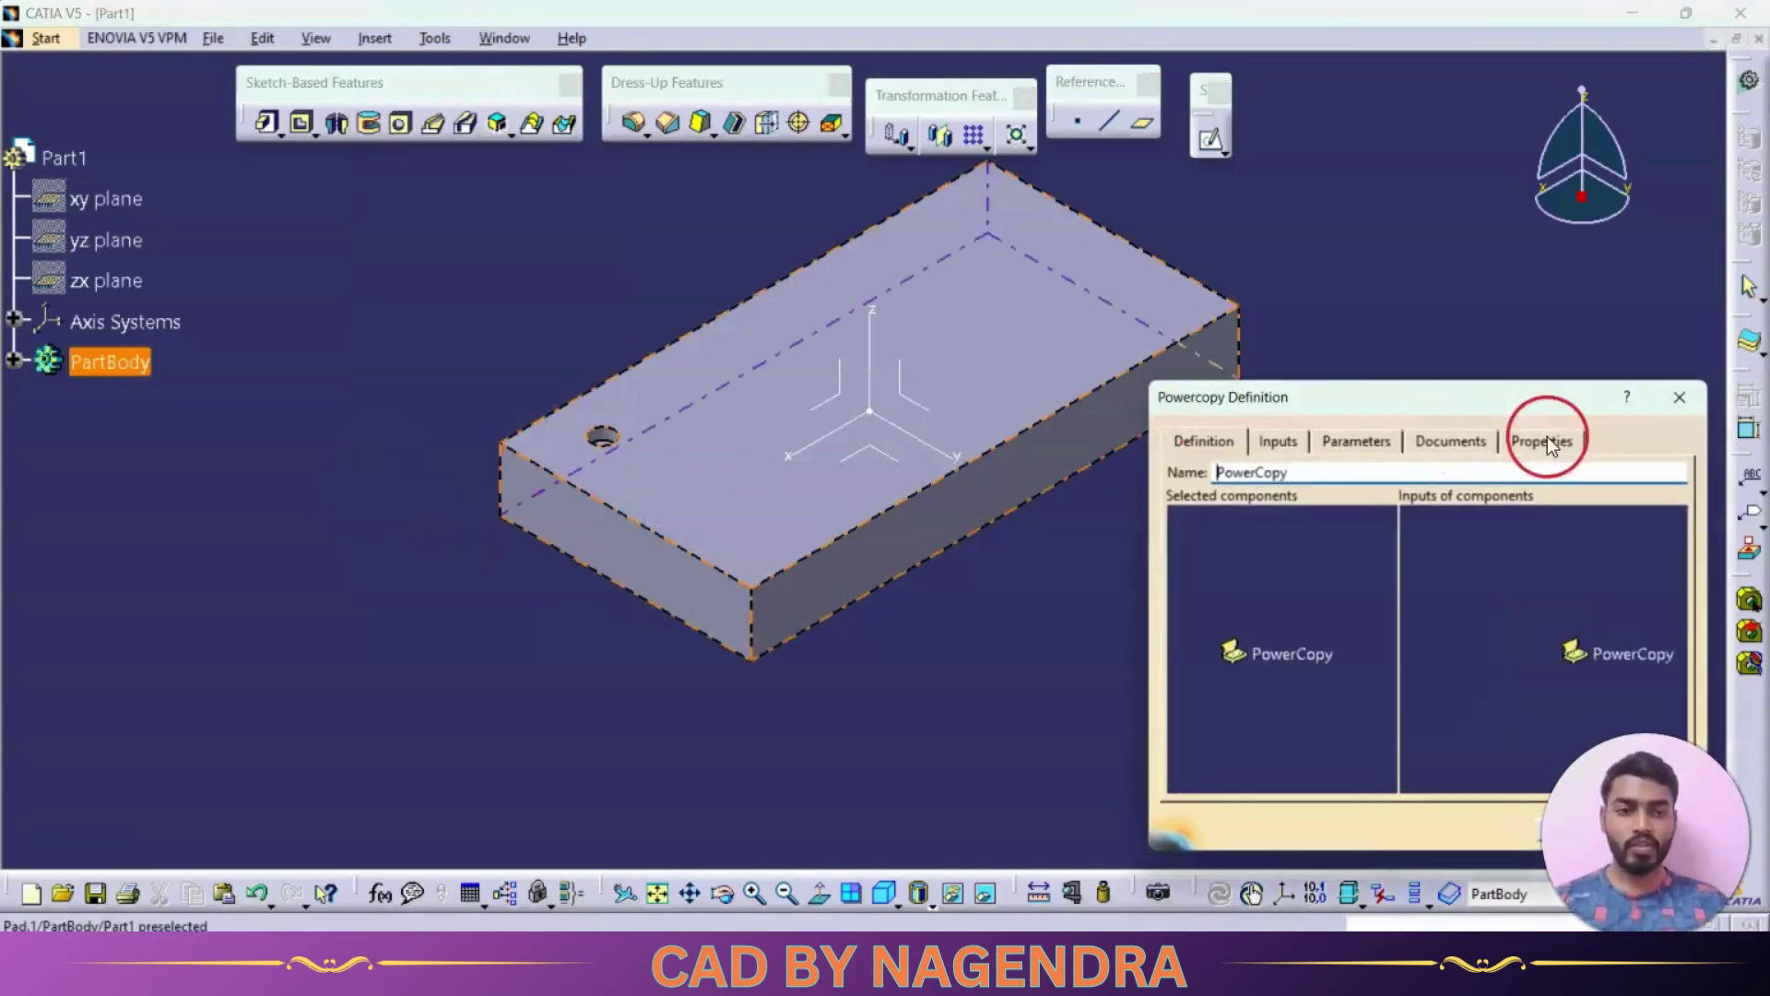
{"action": "left_click_drag", "start_coordinate": [1463, 413], "coordinate": [1448, 153]}
{"action": "middle_click_drag", "start_coordinate": [909, 633], "coordinate": [722, 616]}
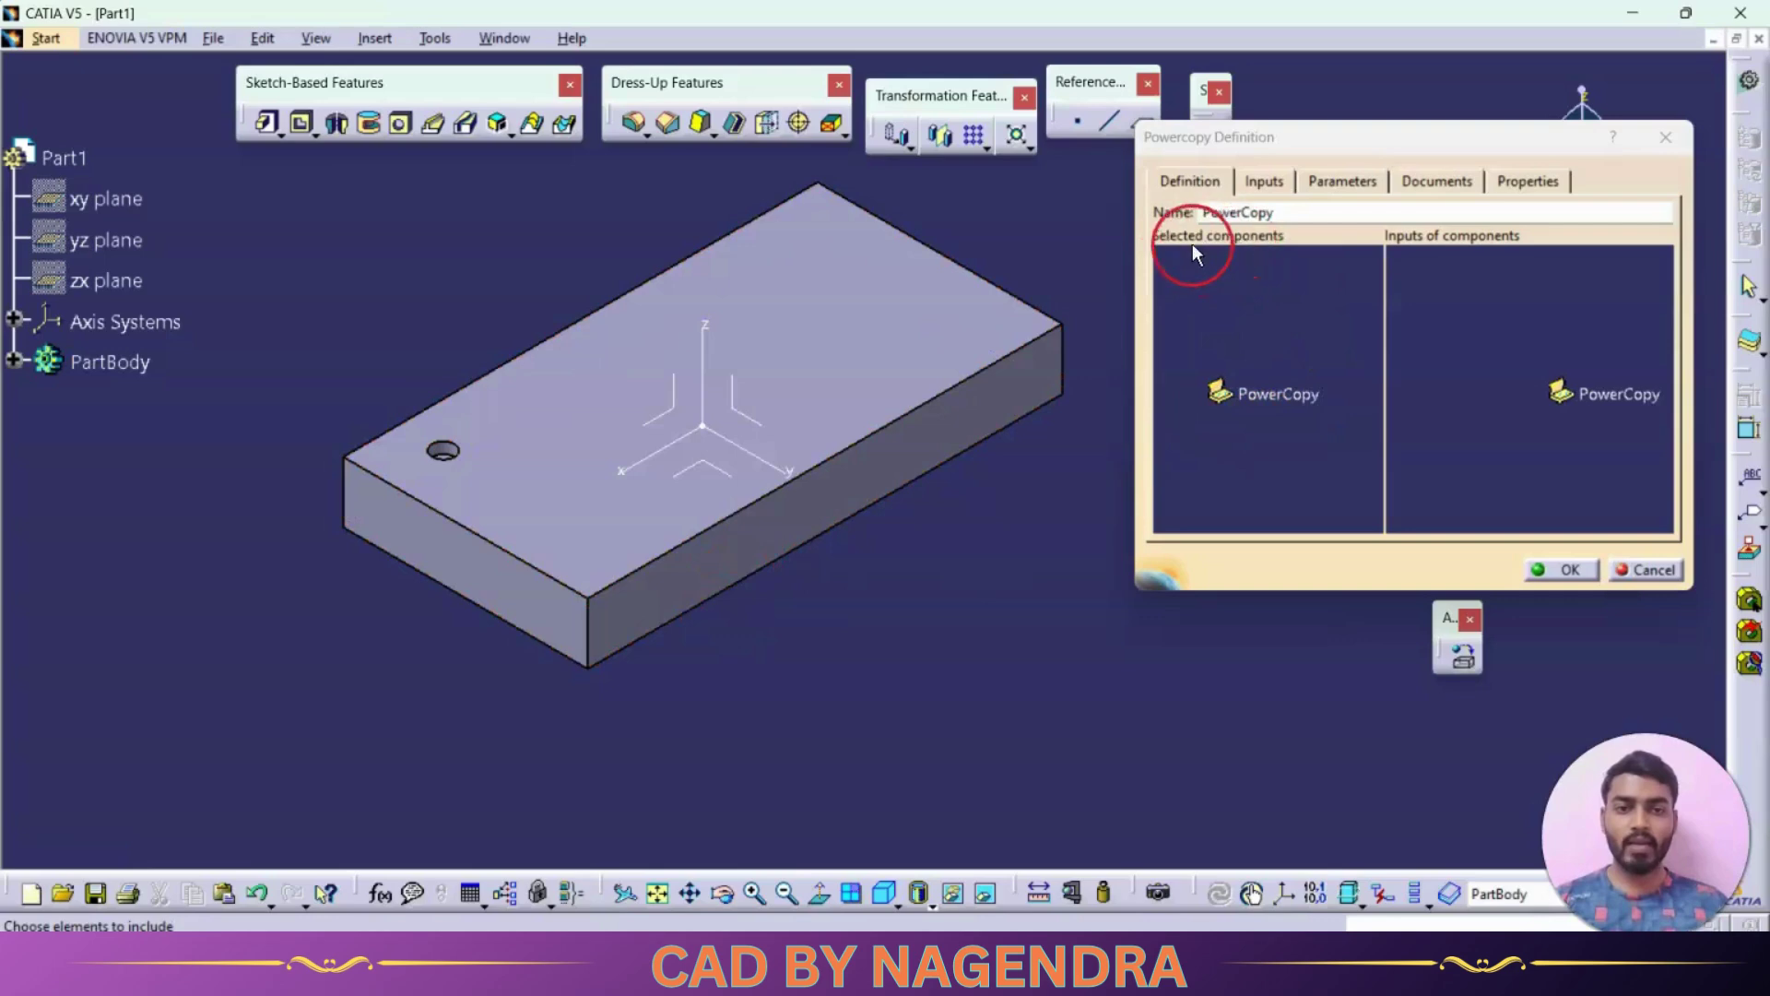
{"action": "middle_click_drag", "start_coordinate": [956, 545], "coordinate": [1020, 461]}
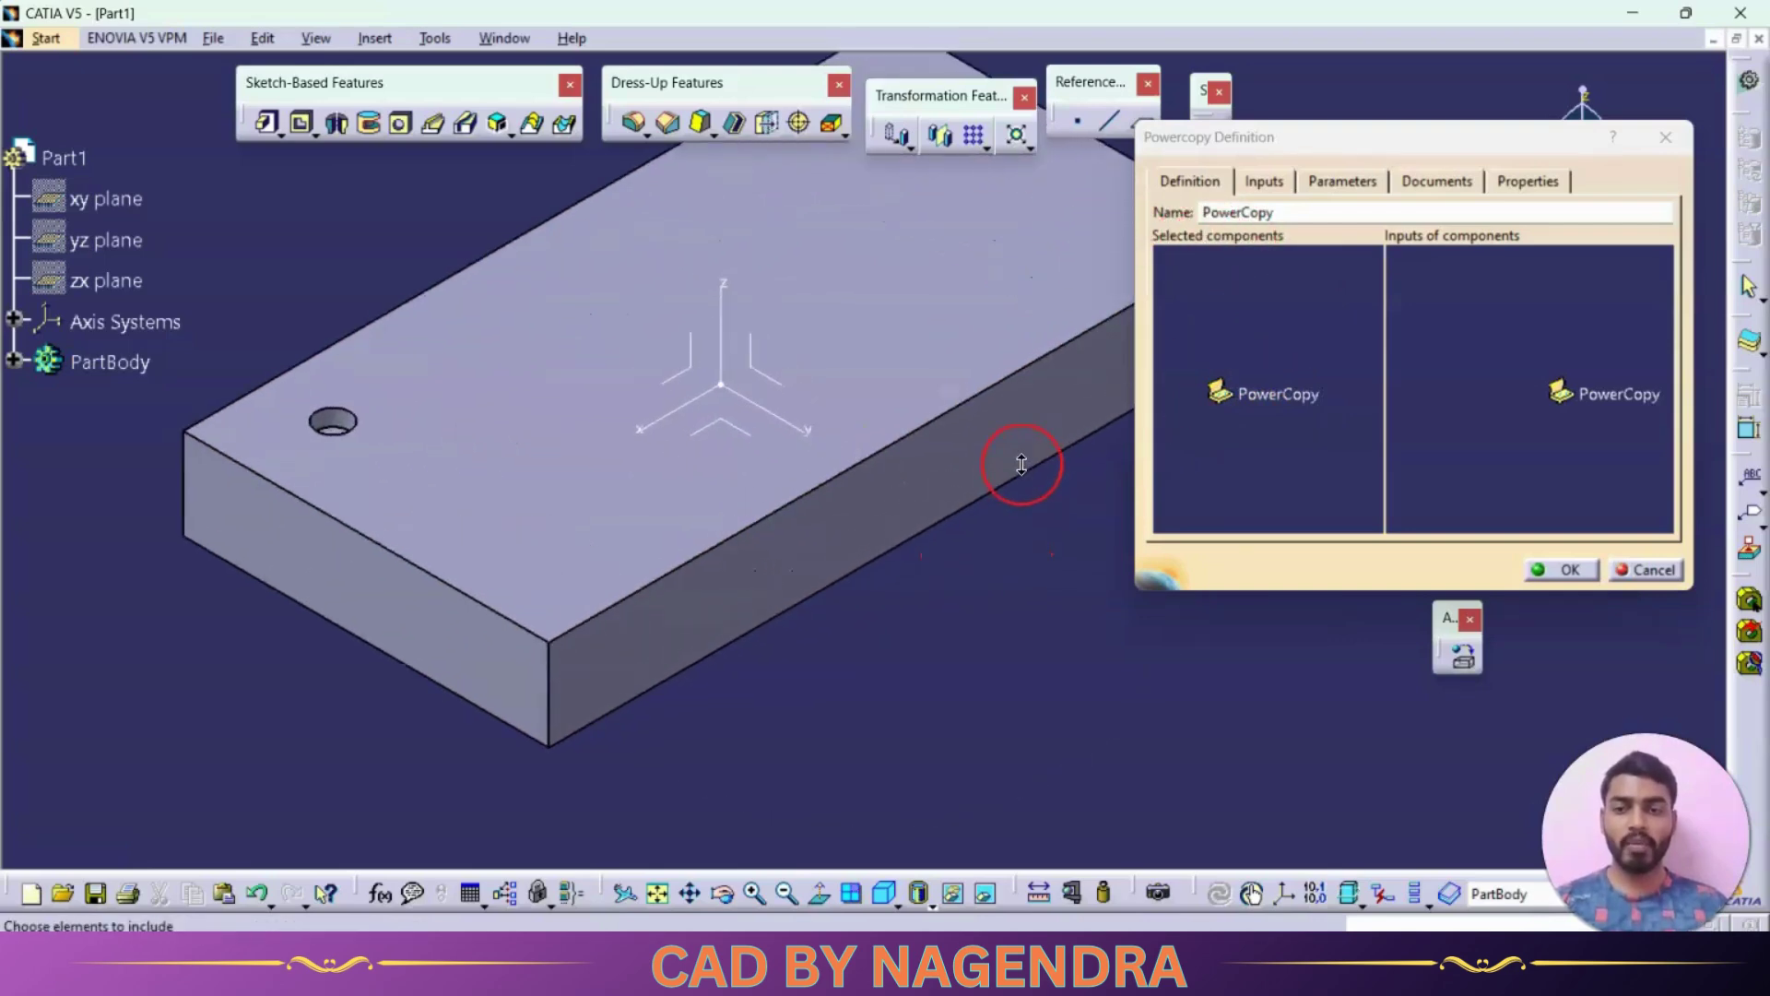
{"action": "left_click", "coordinate": [348, 430]}
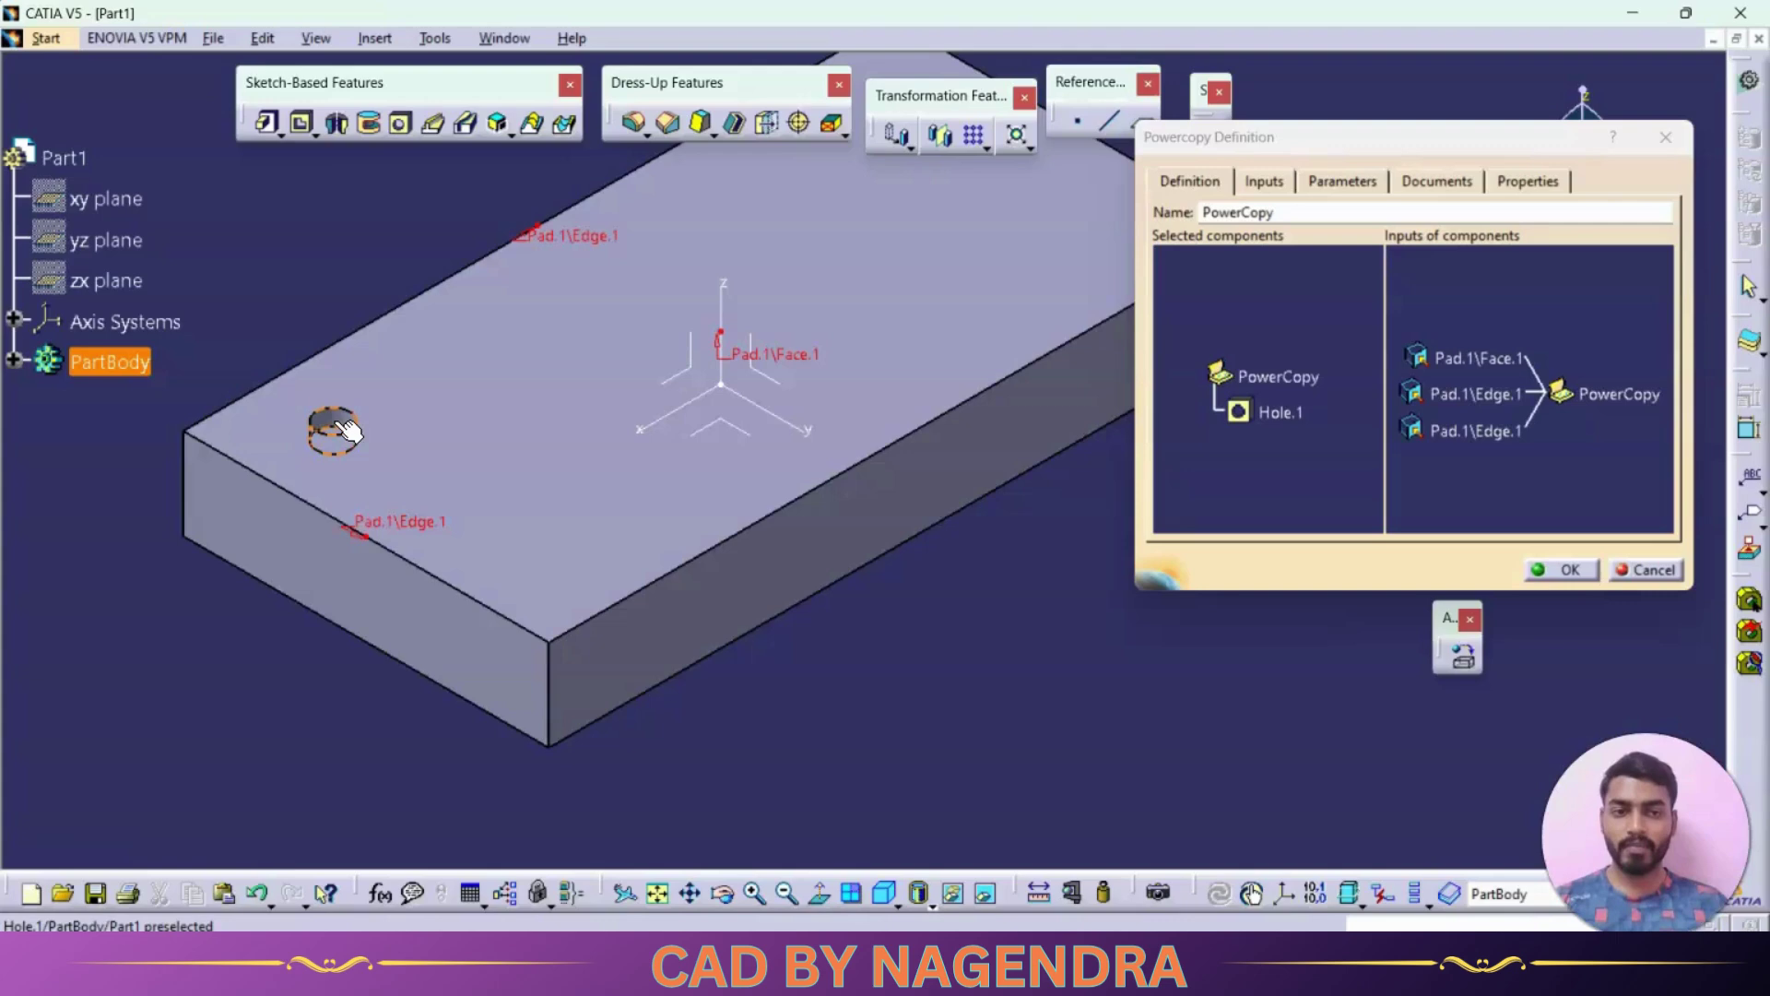
{"action": "left_click", "coordinate": [1219, 469]}
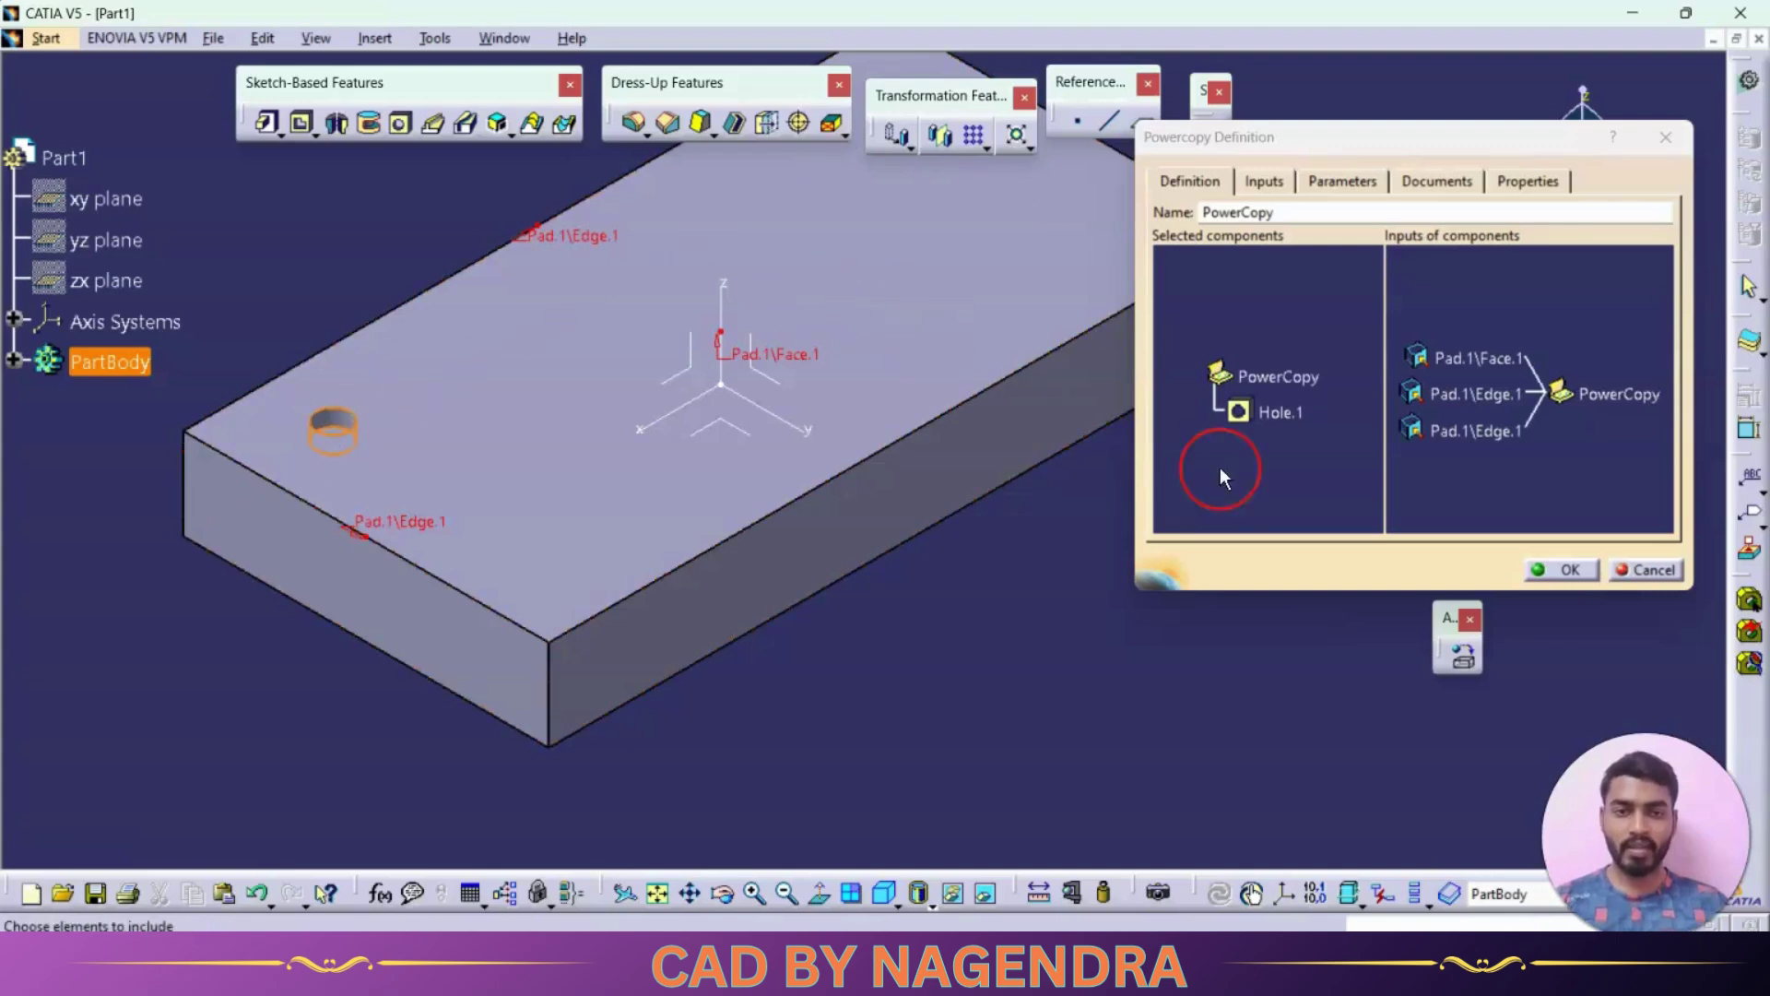
Step: Publish the 50mm and 40mm offsets, 20mm diameter and 10mm depth, then finish the Power Copy
{"action": "left_click", "coordinate": [1345, 181]}
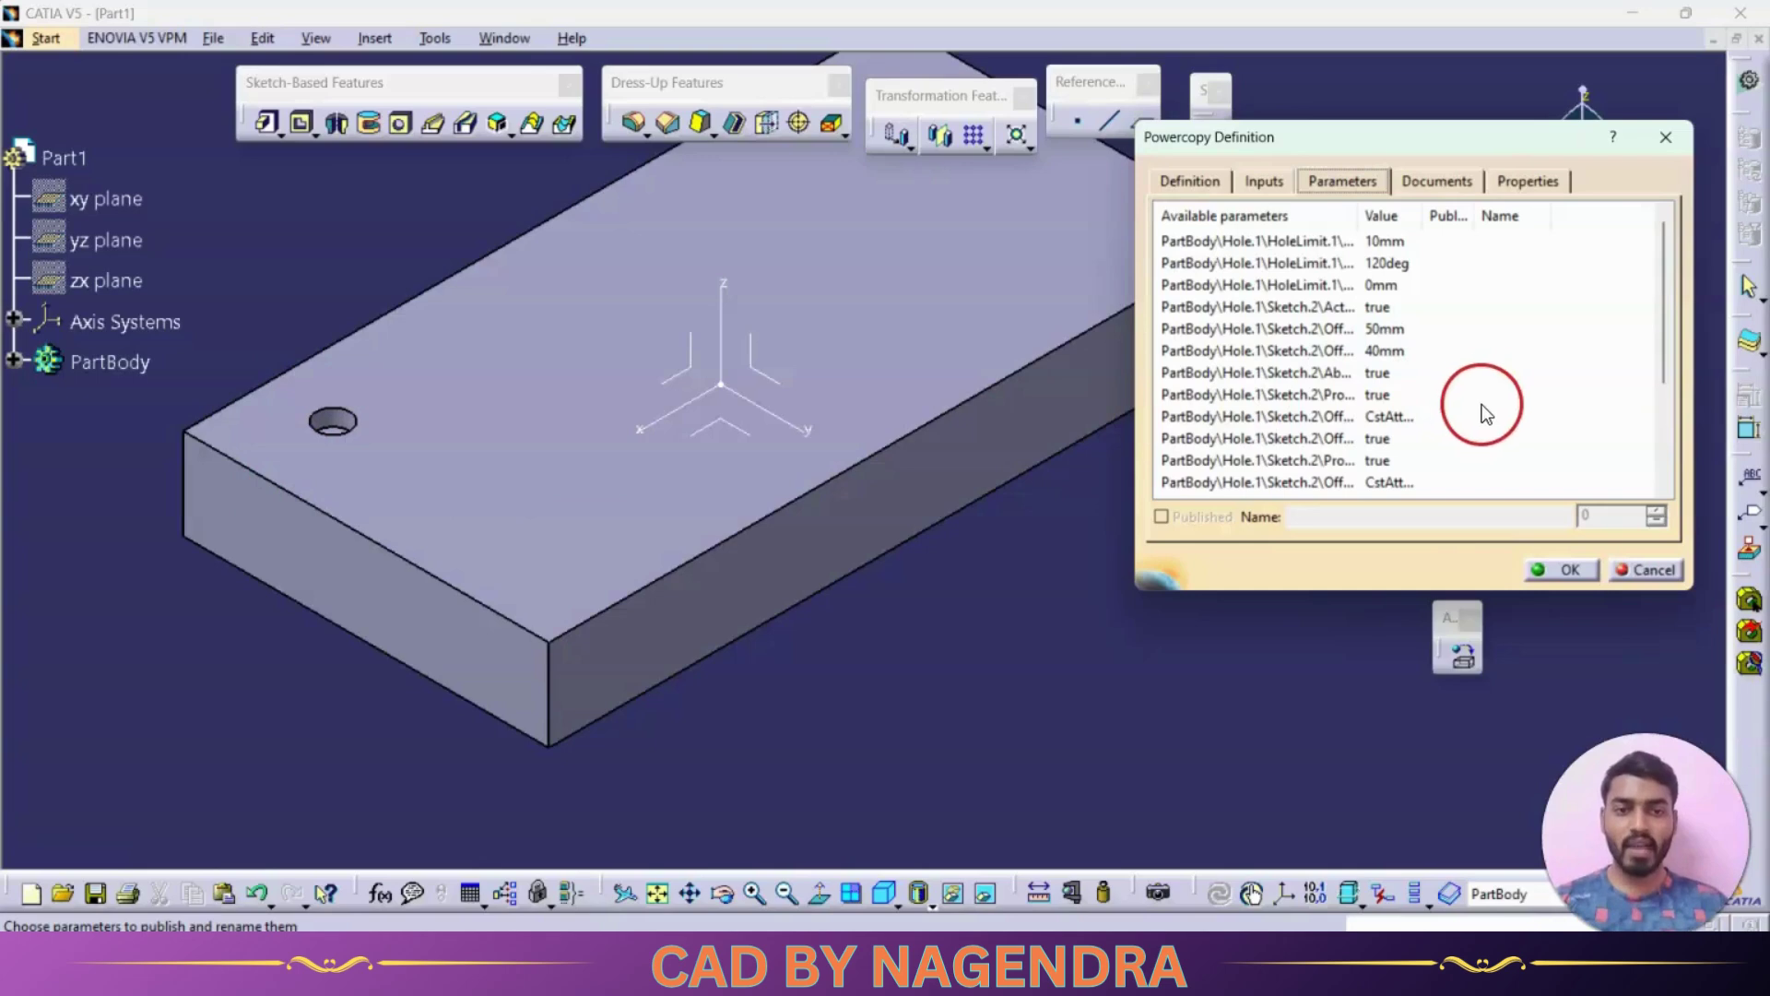
{"action": "left_click", "coordinate": [1384, 329]}
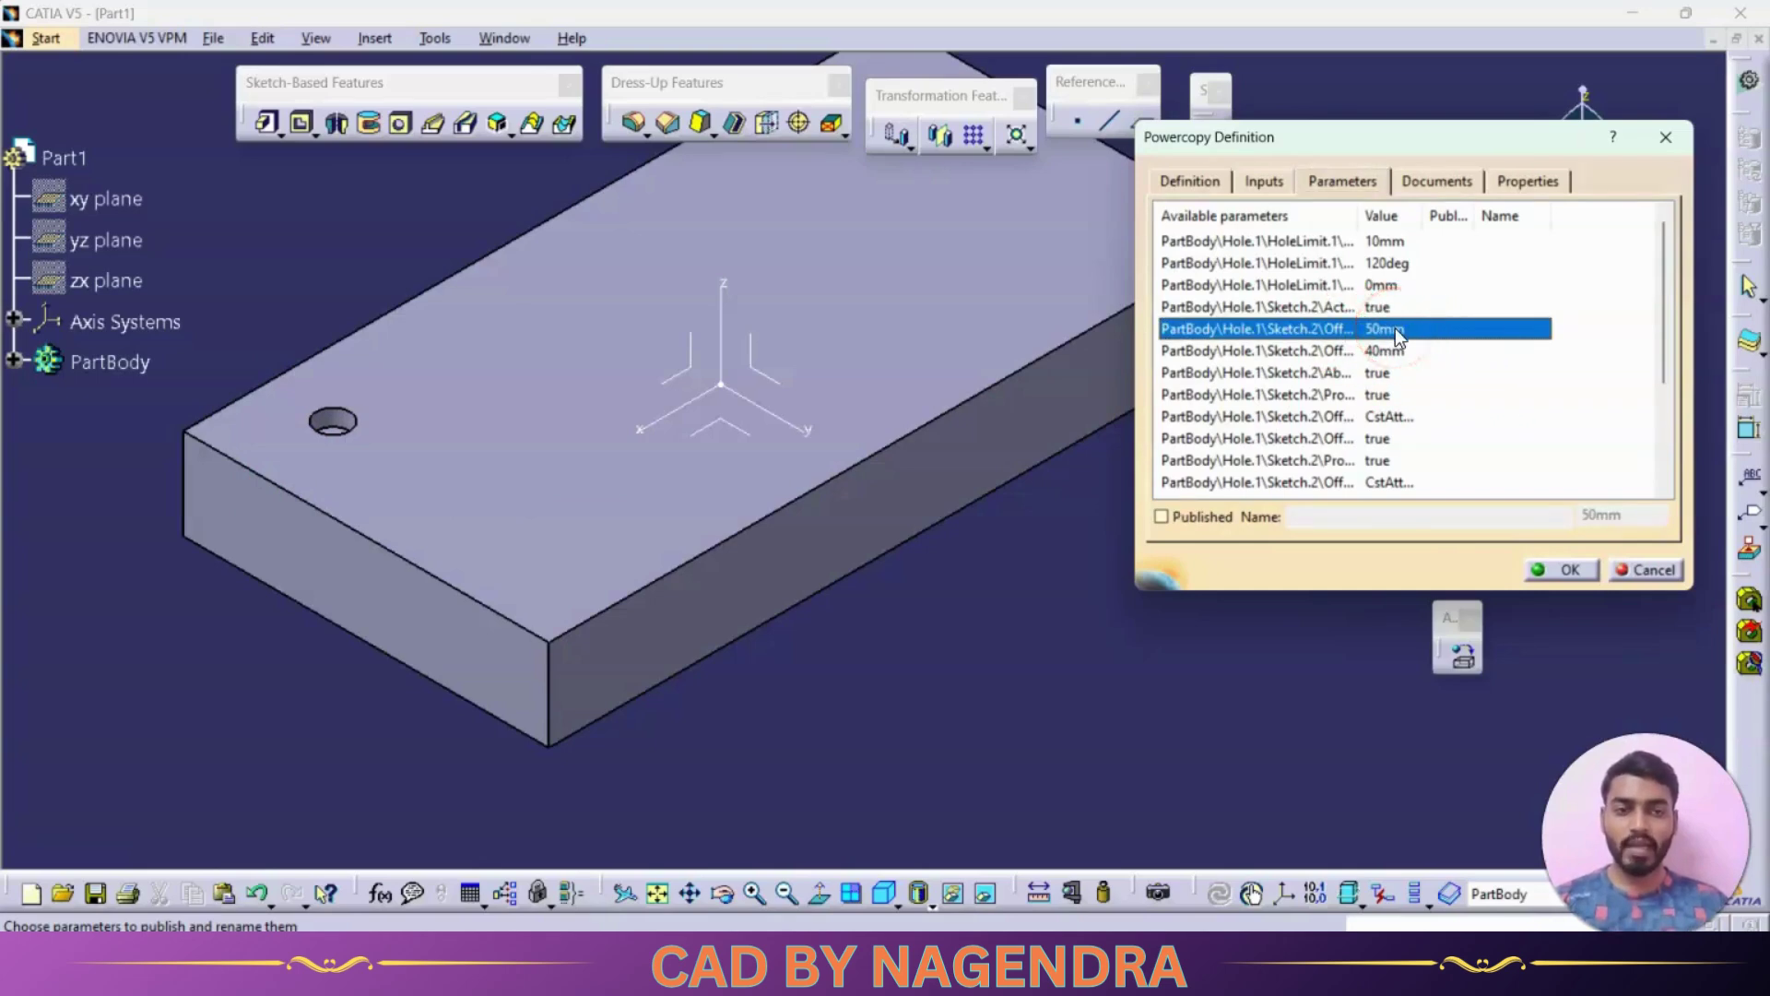
{"action": "double_click", "coordinate": [1381, 328]}
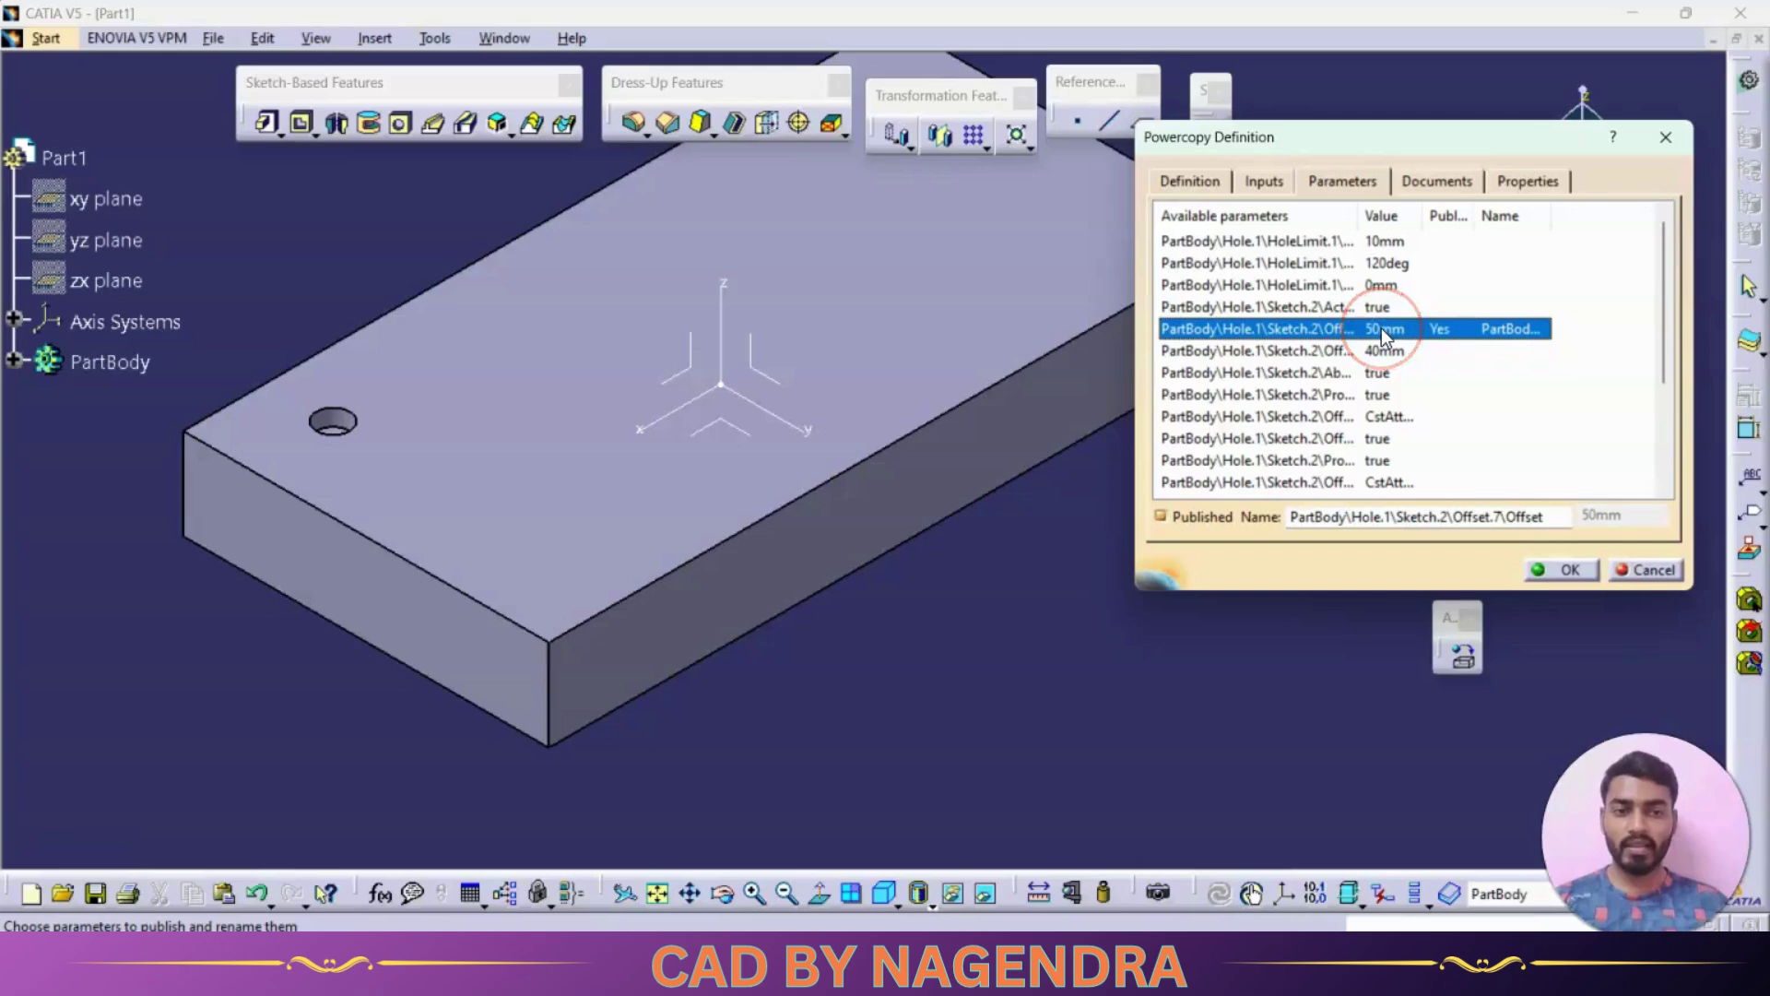
{"action": "left_click", "coordinate": [1363, 352]}
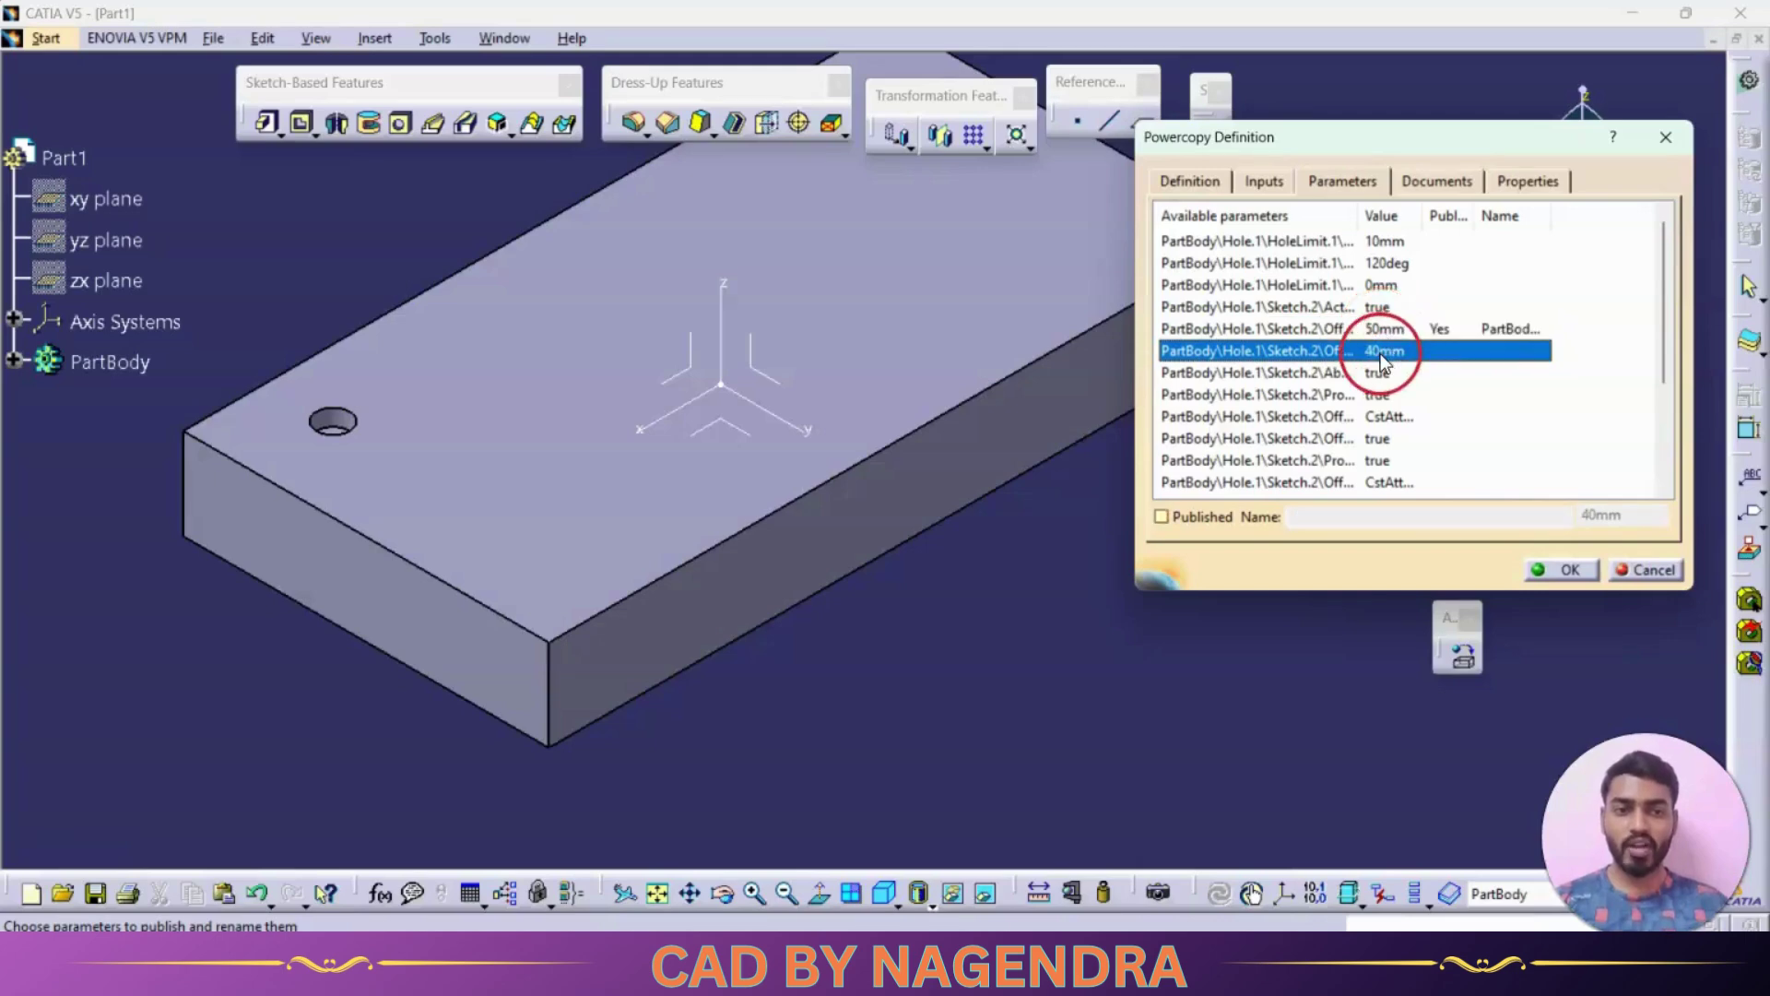
{"action": "double_click", "coordinate": [1386, 350]}
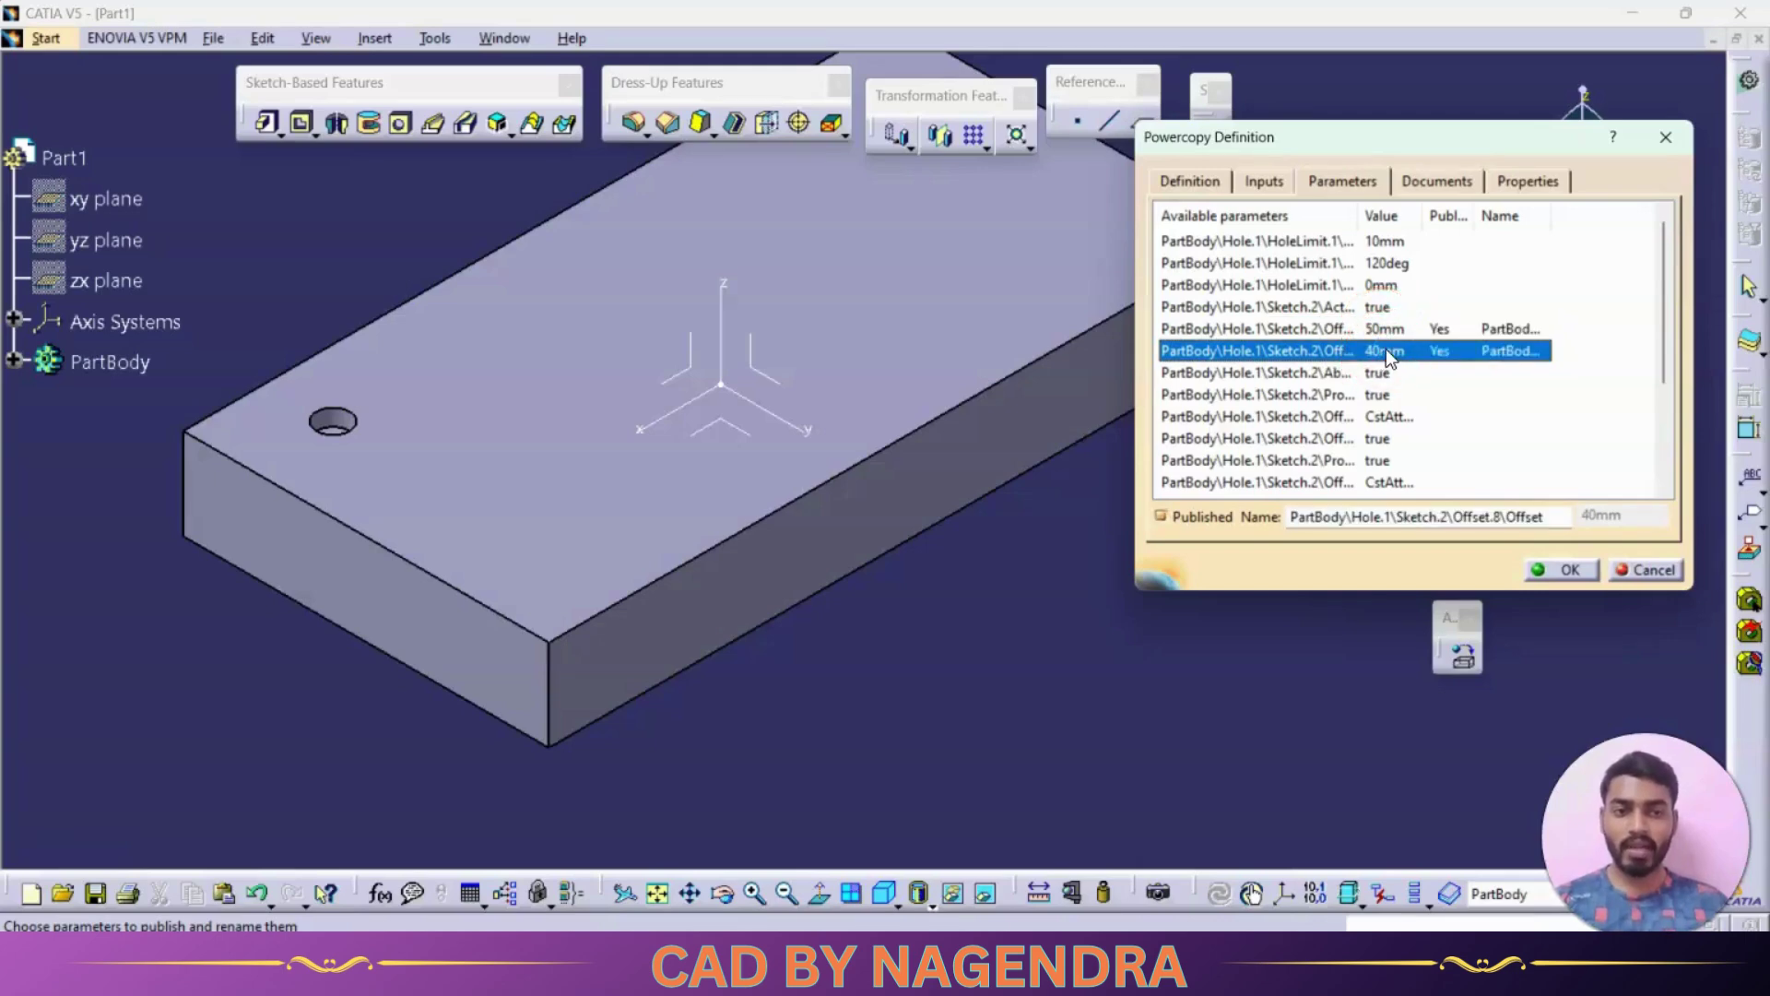
{"action": "left_click_drag", "start_coordinate": [1666, 320], "coordinate": [1679, 433]}
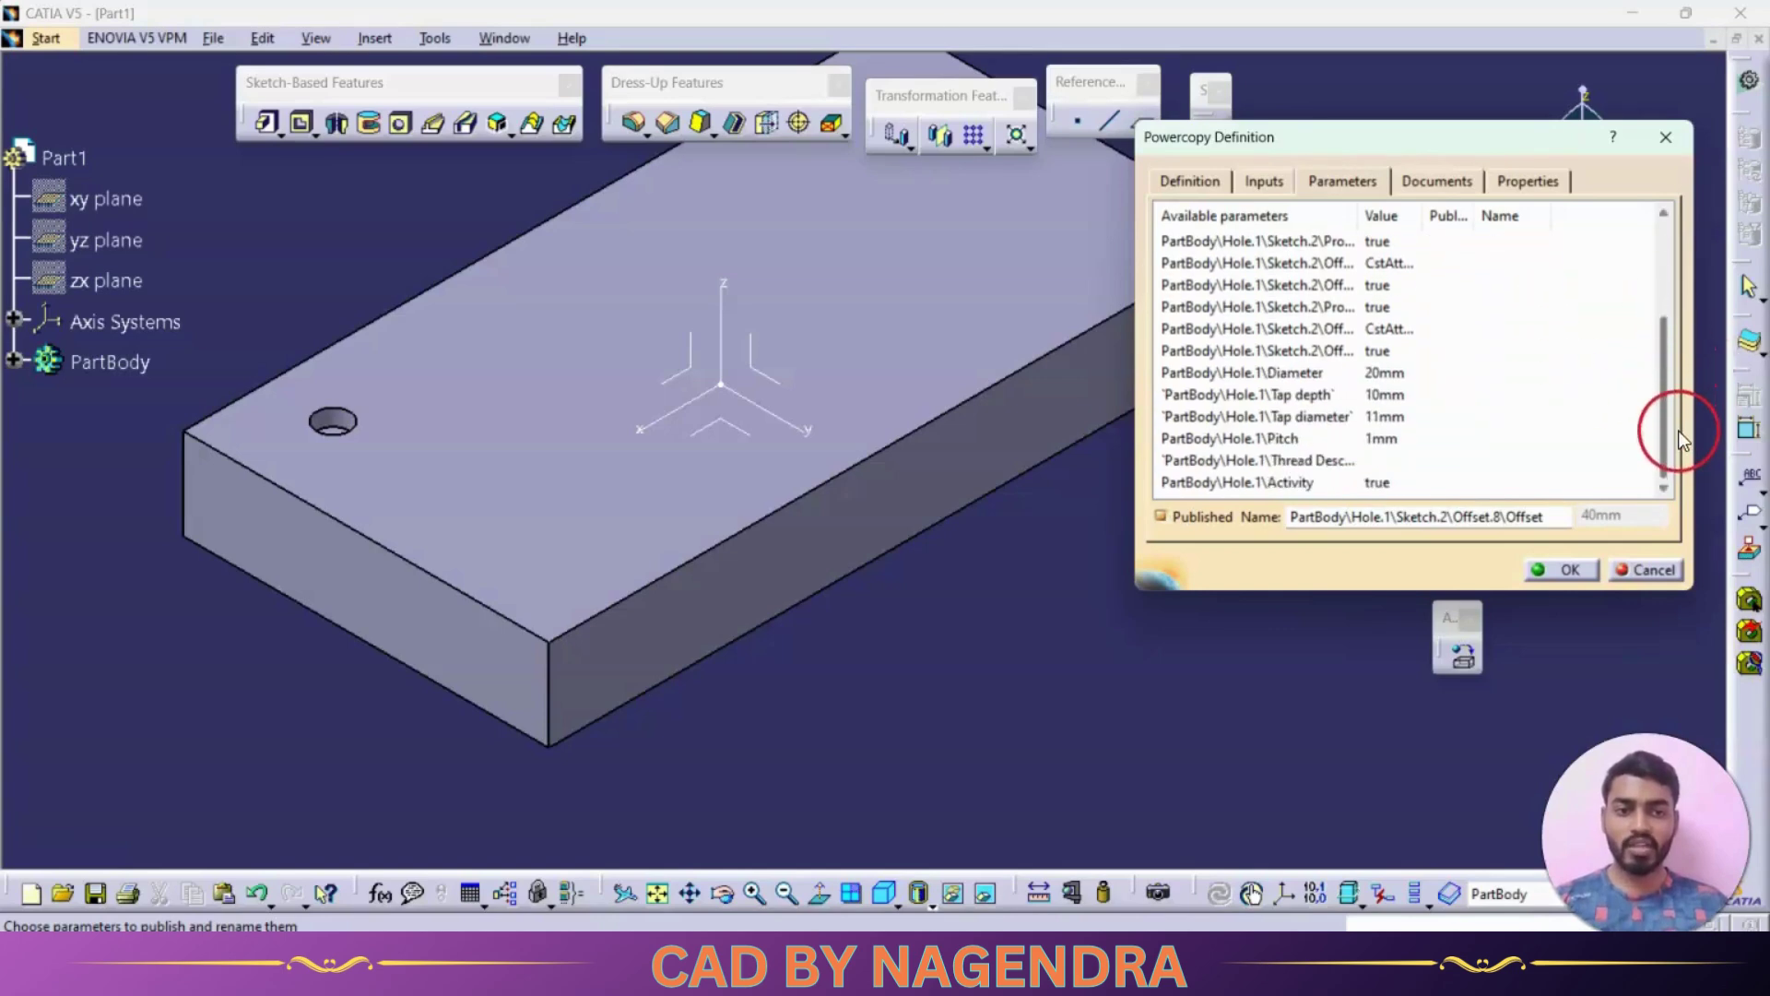
{"action": "double_click", "coordinate": [1385, 371]}
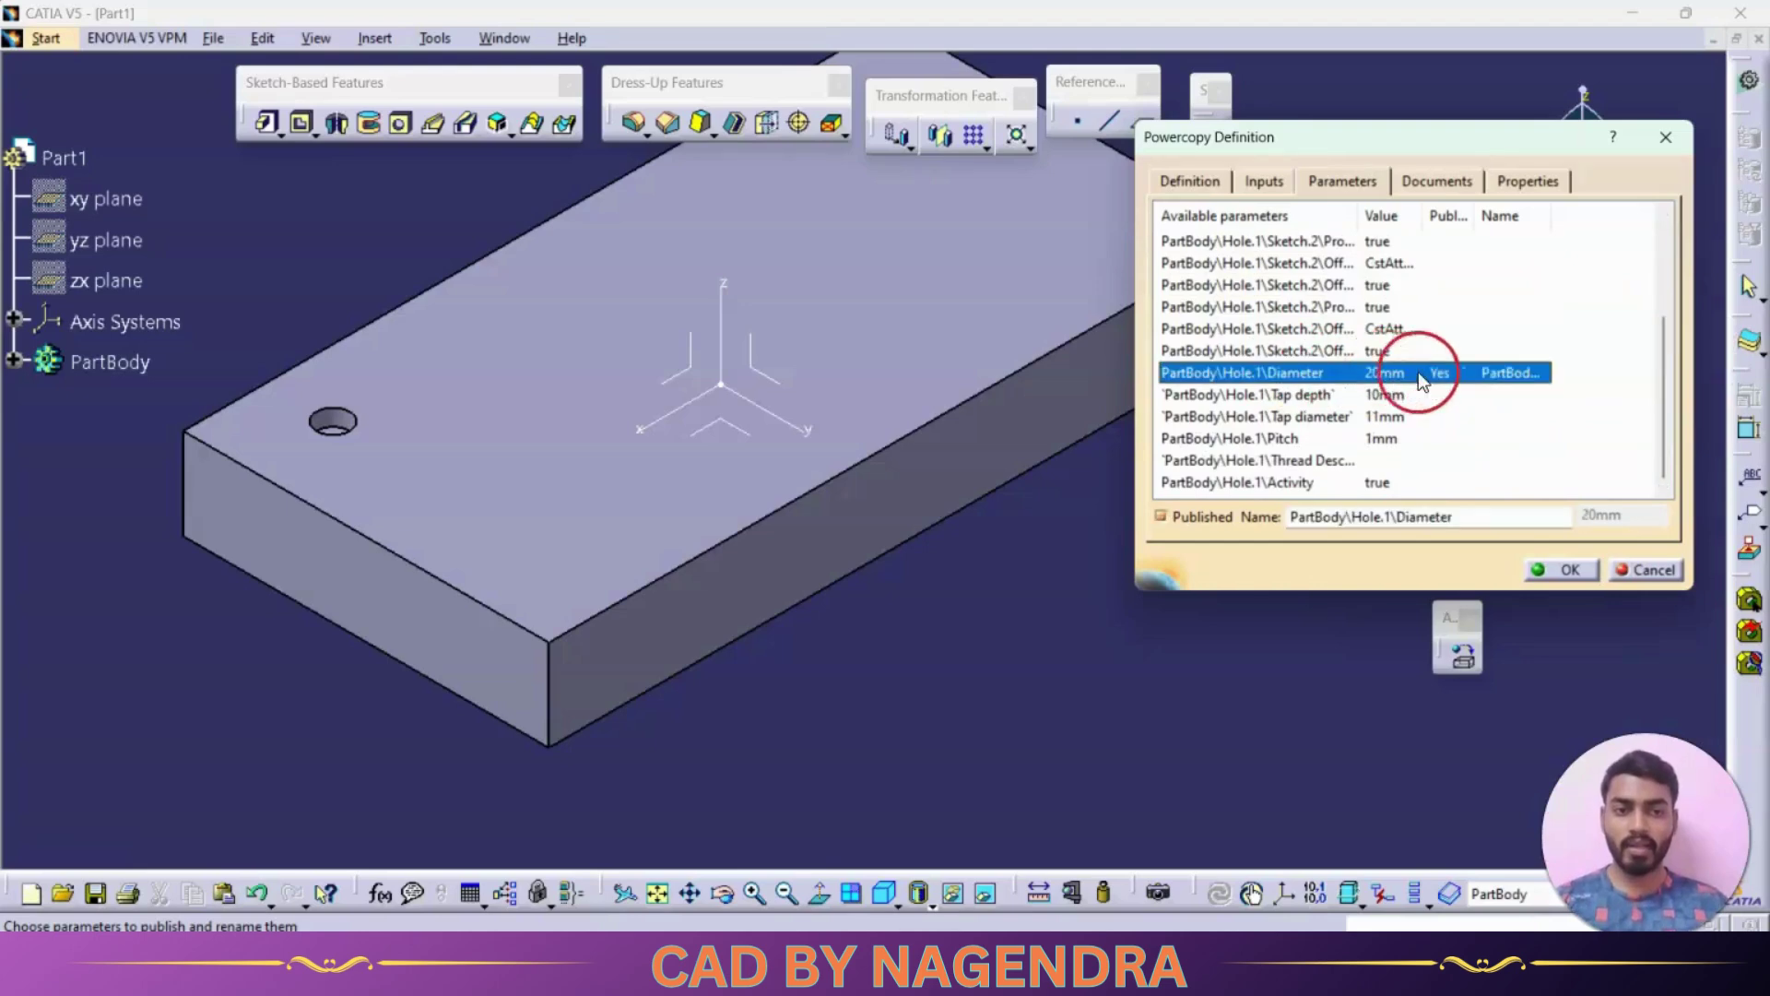
{"action": "scroll", "coordinate": [1667, 387], "scroll_direction": "up", "scroll_amount": 4}
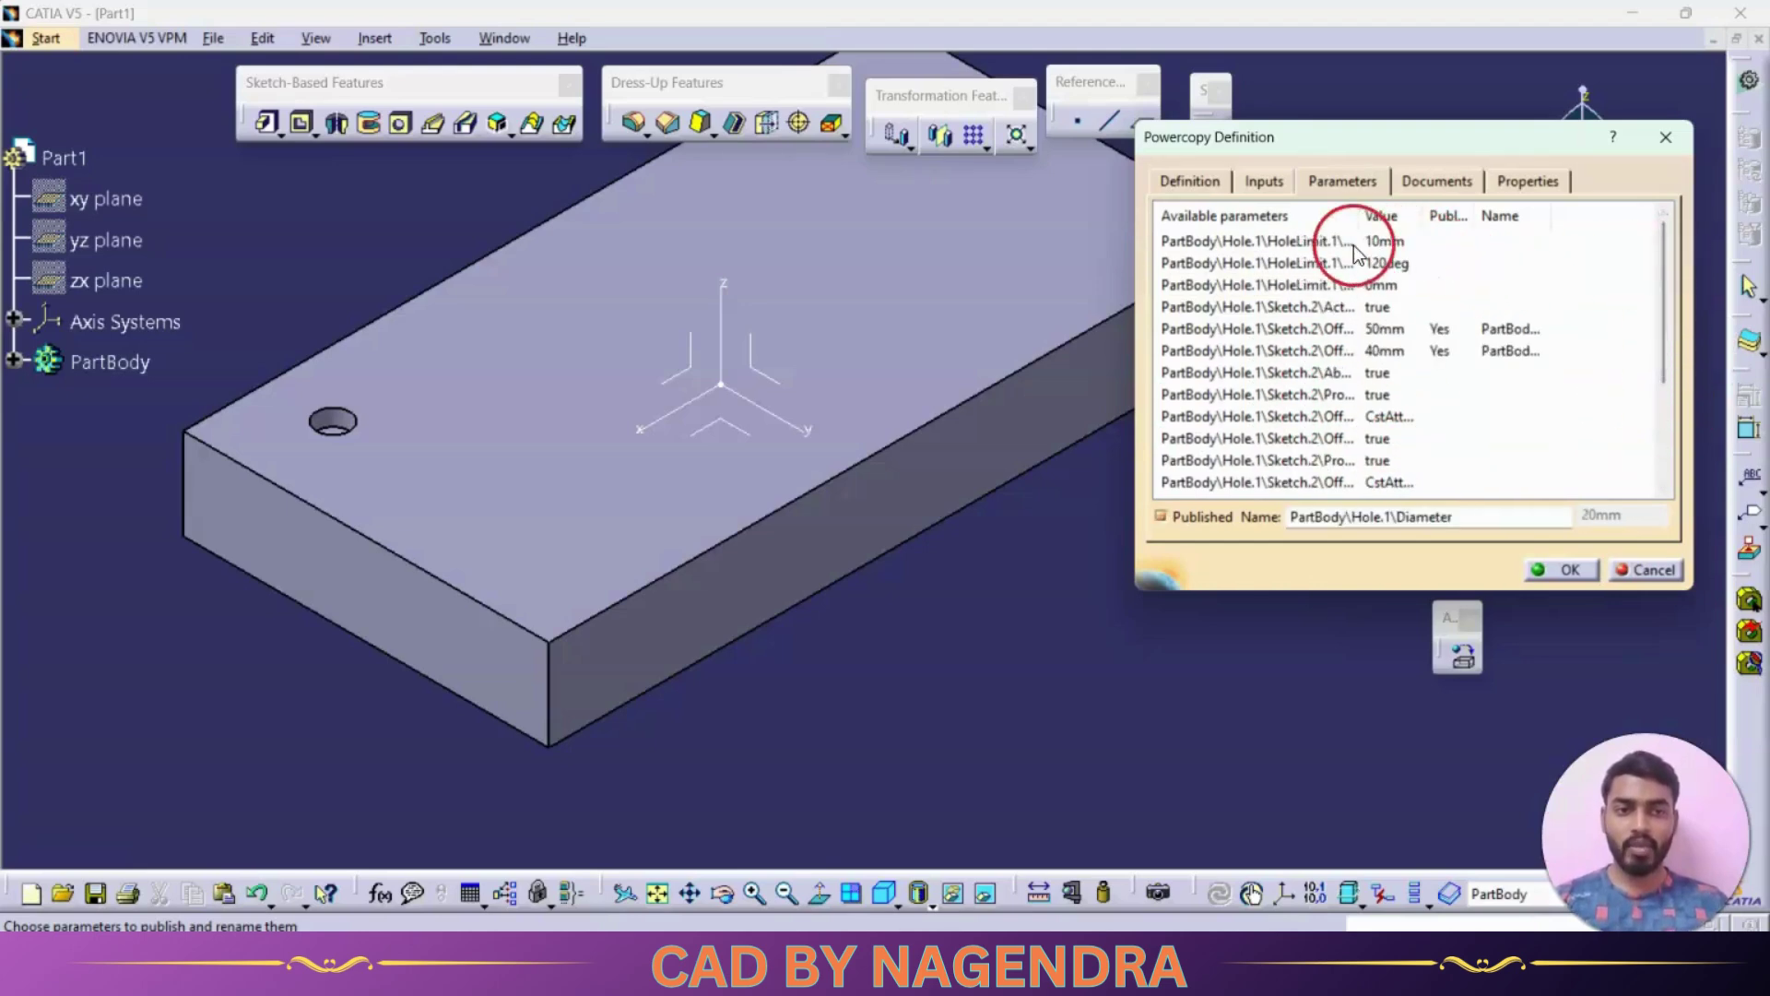
{"action": "double_click", "coordinate": [1395, 240]}
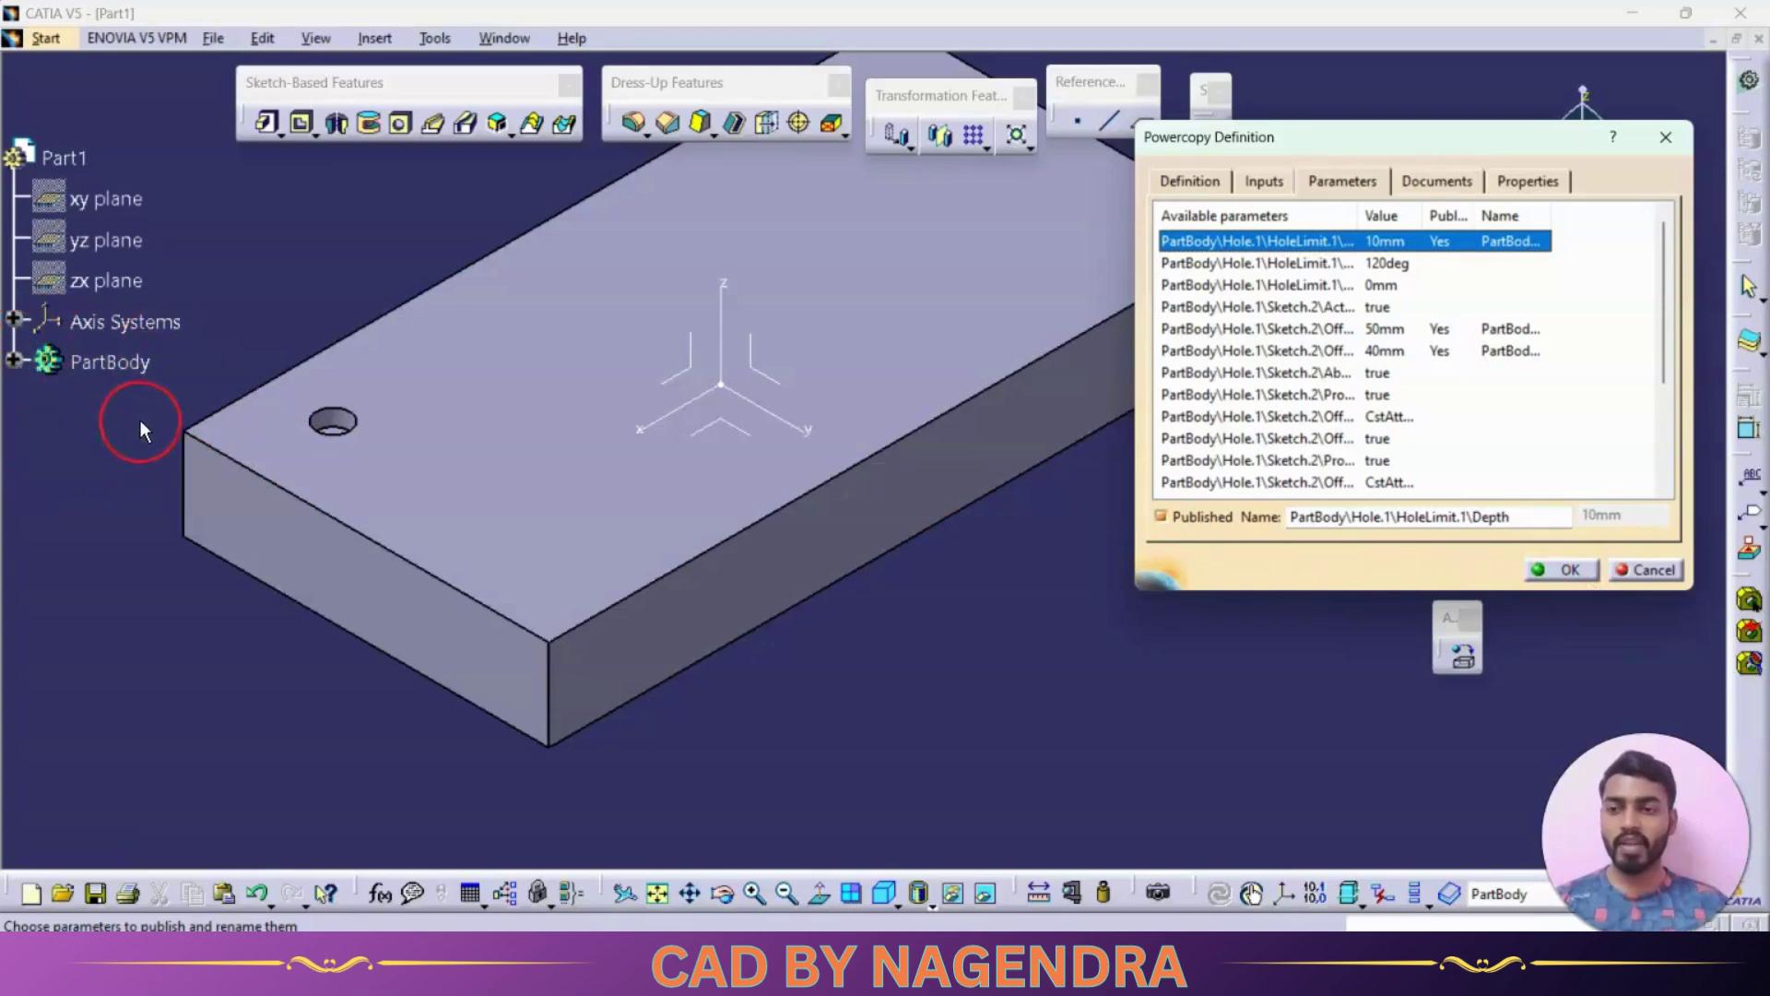
{"action": "left_click", "coordinate": [1556, 570]}
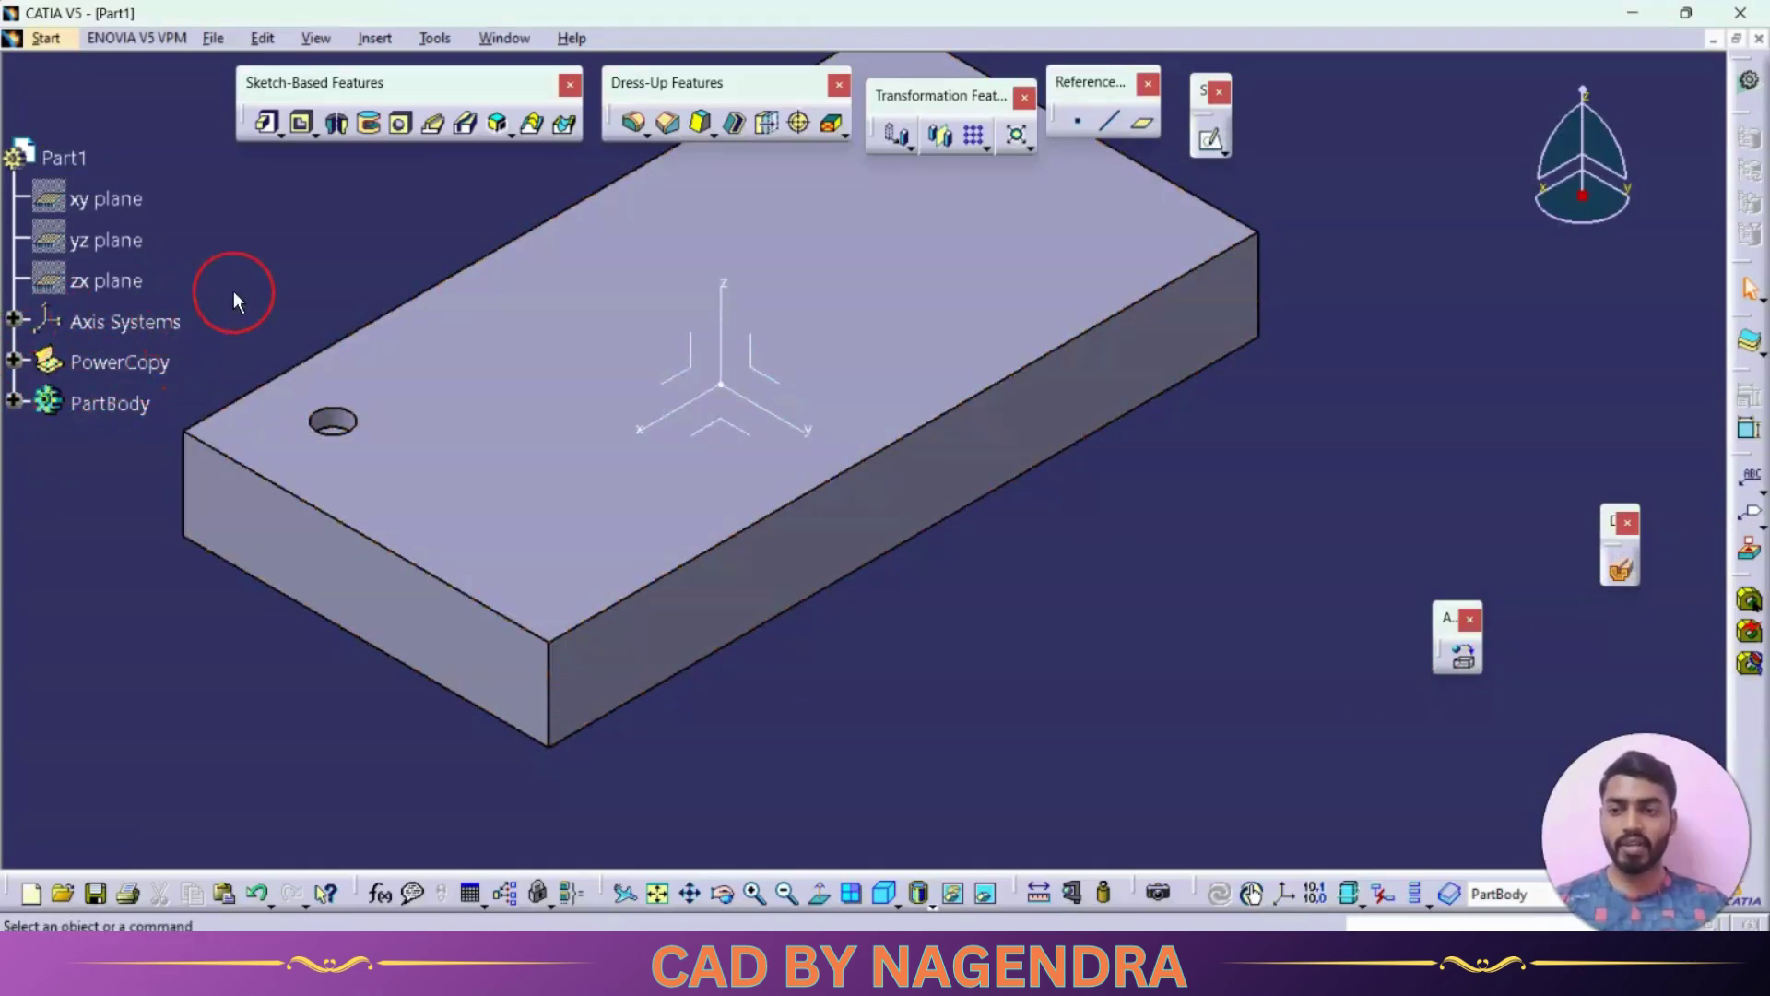
Step: Expand the PowerCopy set and reach Instantiate from PowerCopy.1's context menu
{"action": "left_click", "coordinate": [15, 362]}
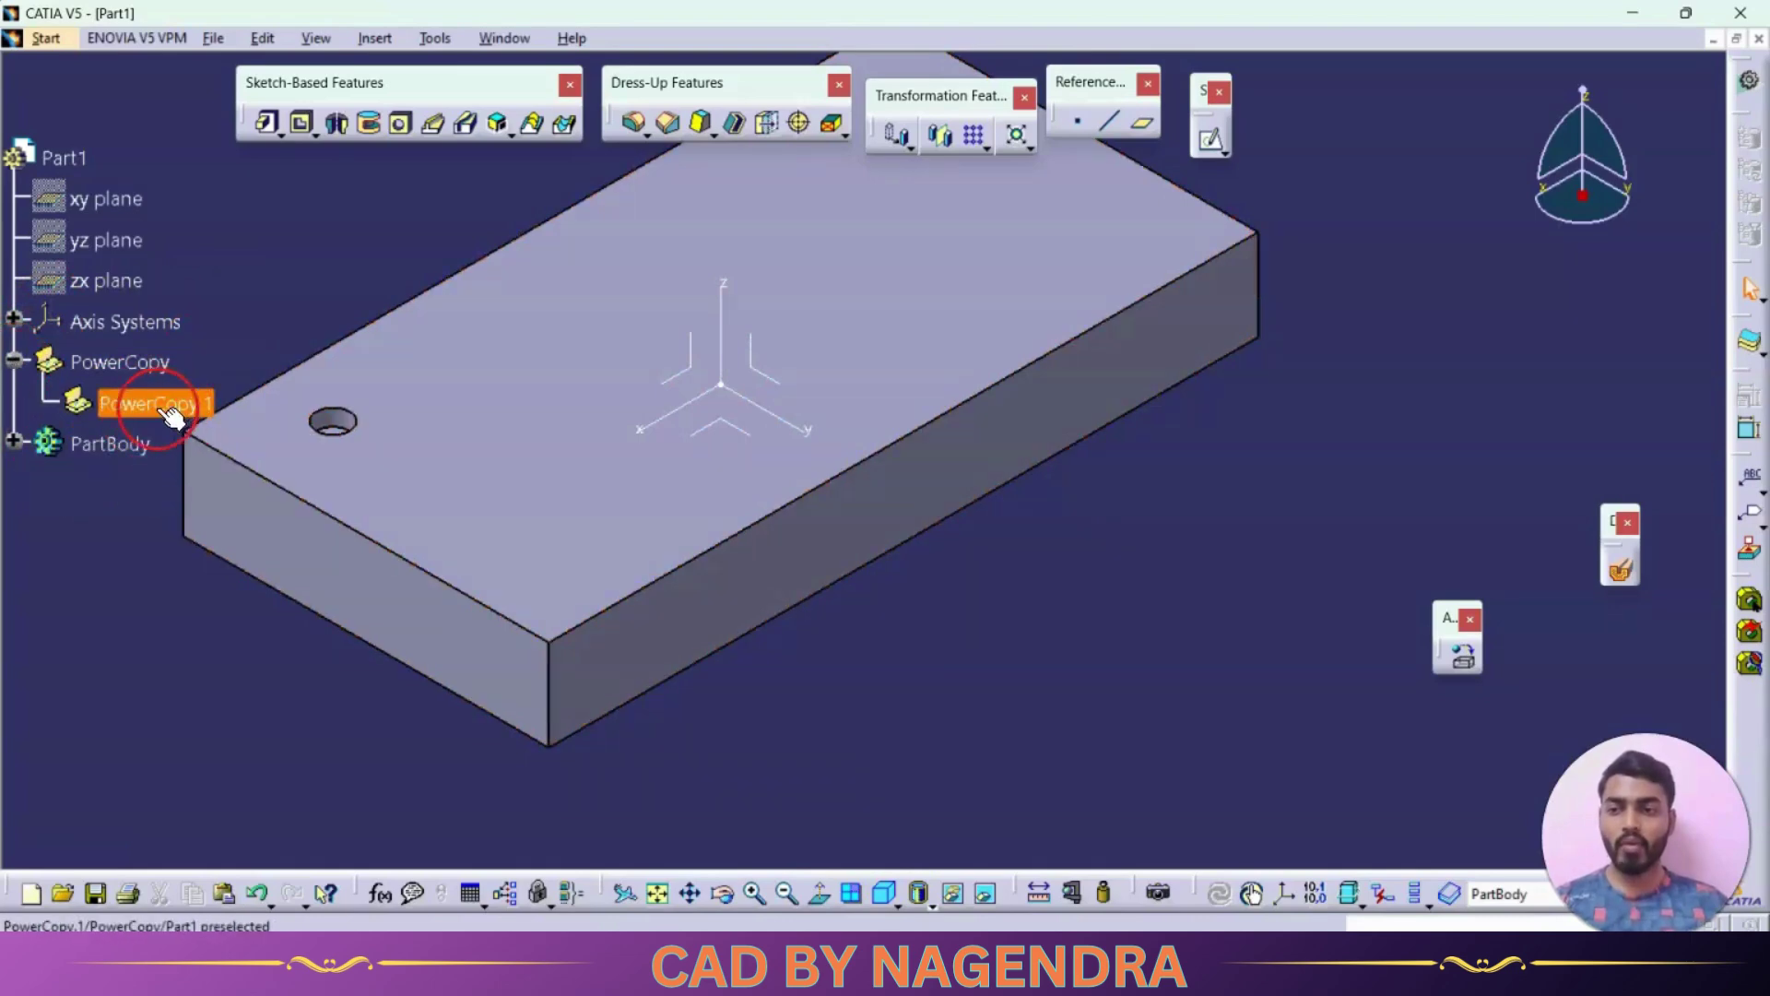
{"action": "scroll", "coordinate": [872, 571], "scroll_direction": "down", "scroll_amount": 2}
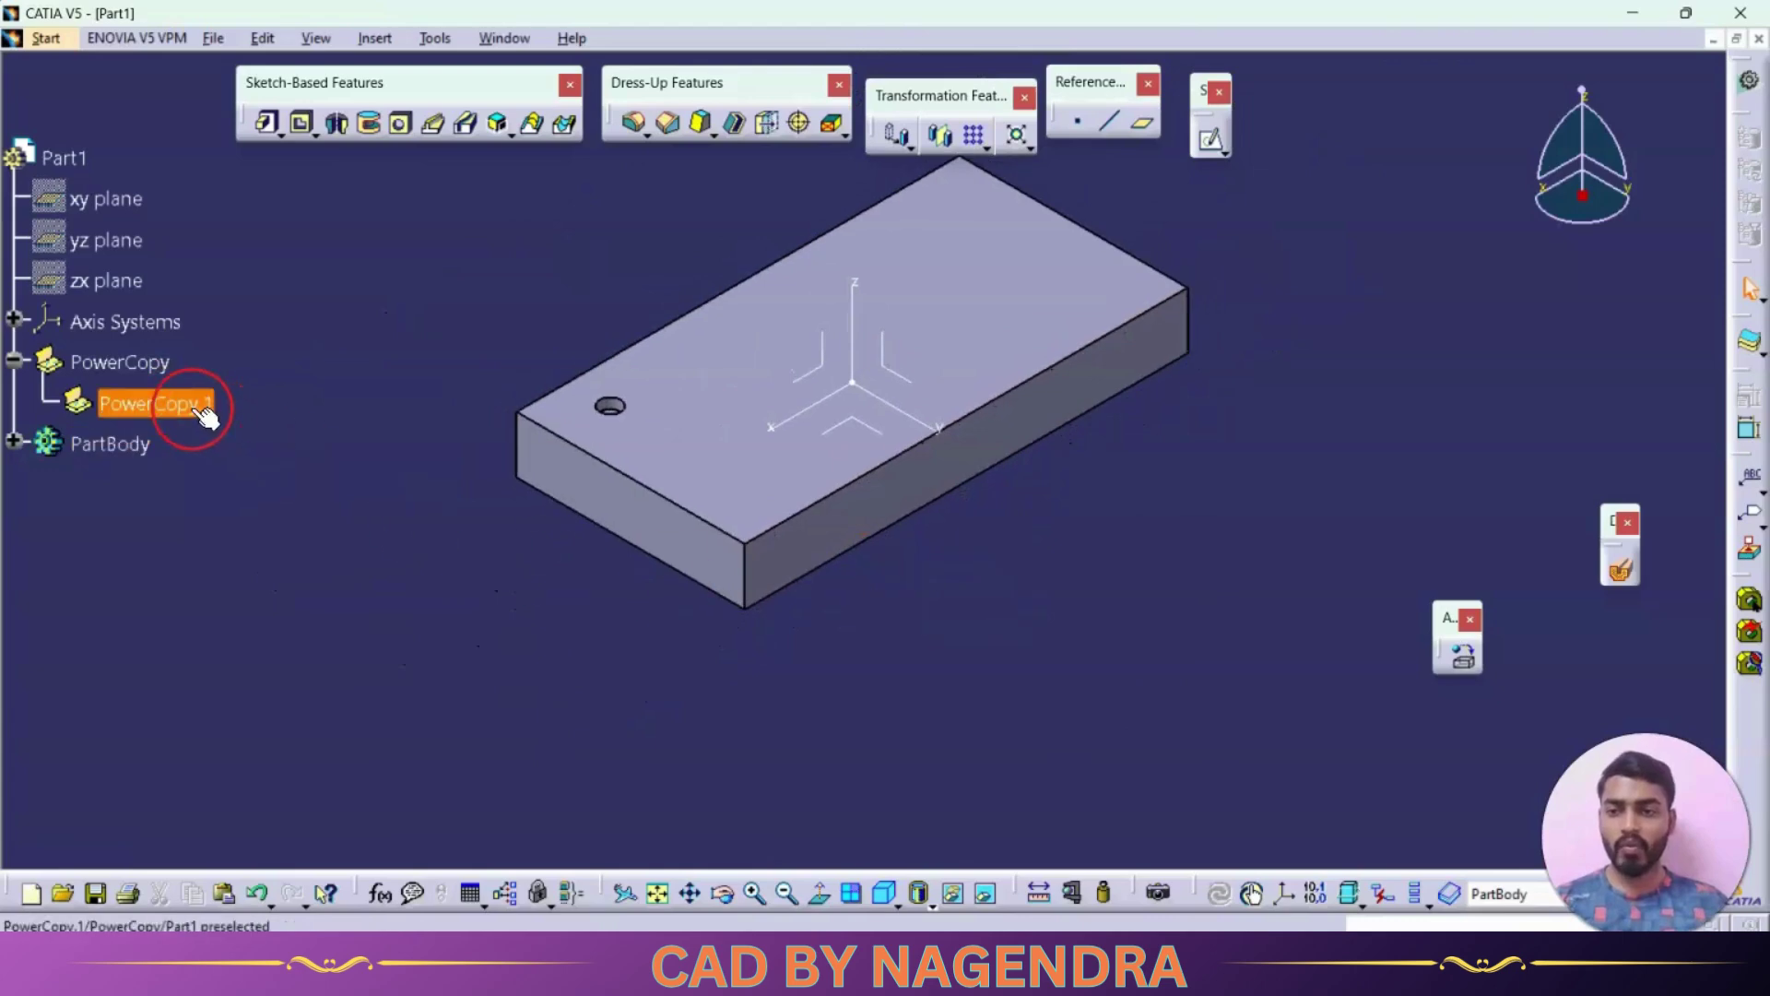
{"action": "right_click", "coordinate": [195, 408]}
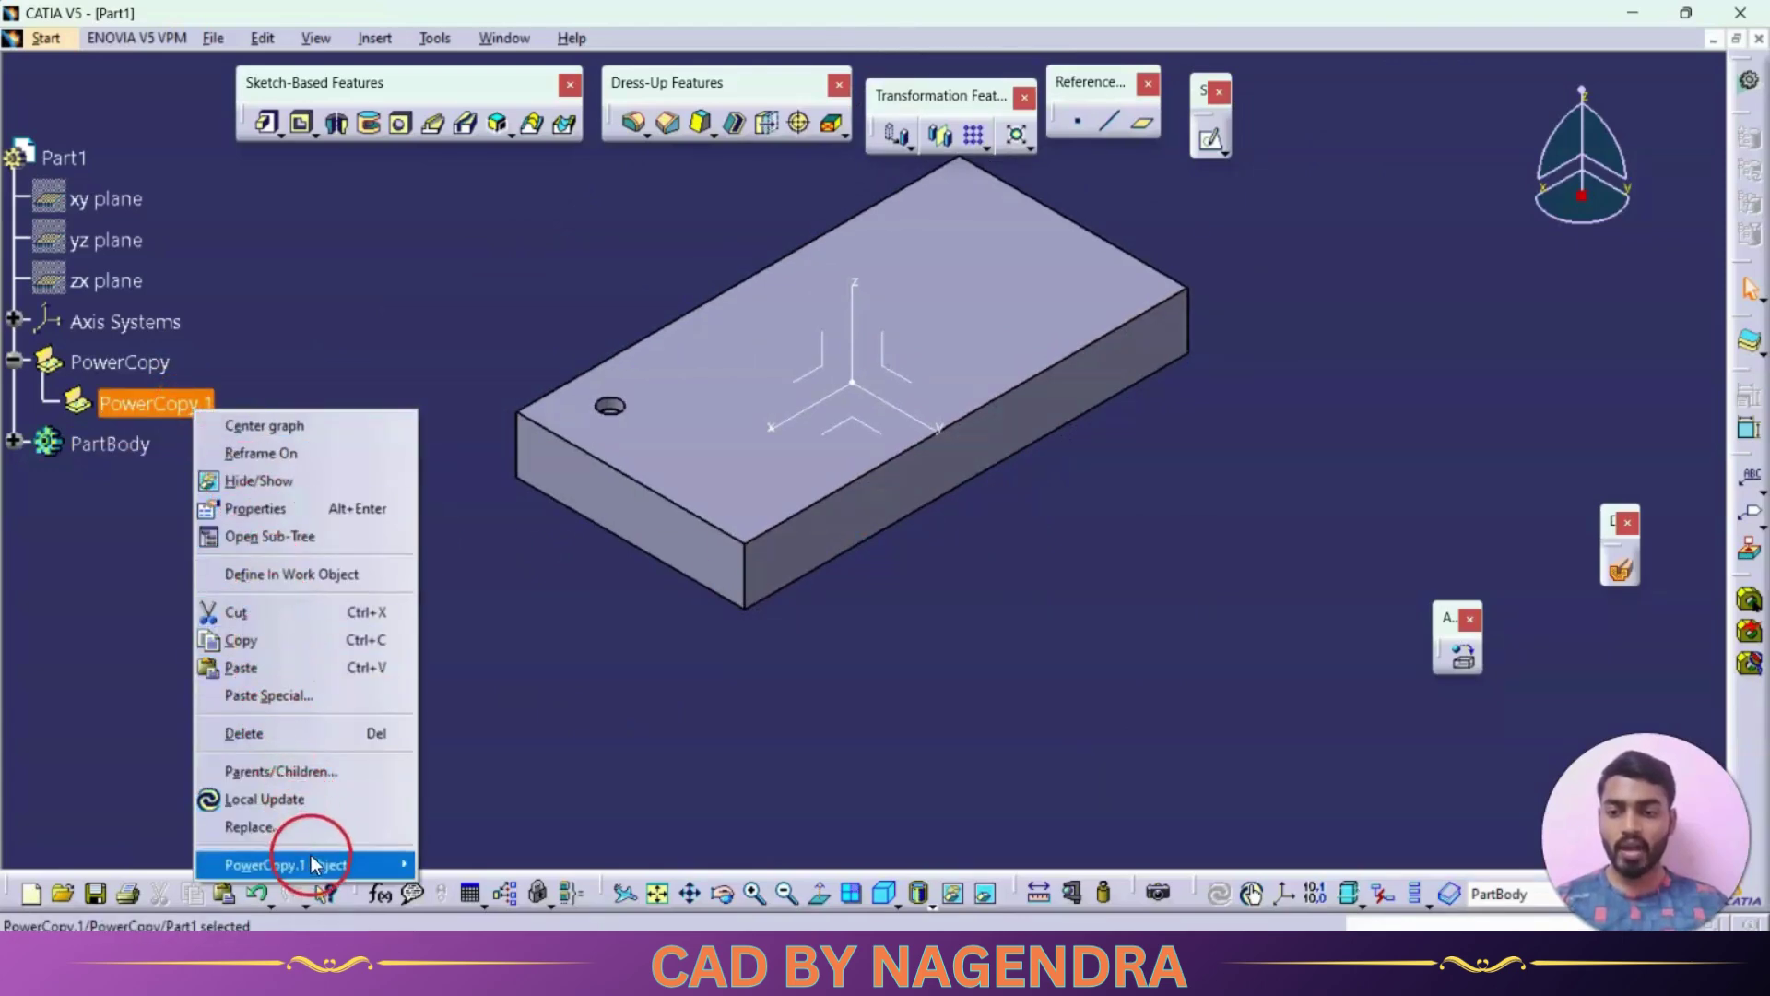
{"action": "mouse_move", "coordinate": [311, 866]}
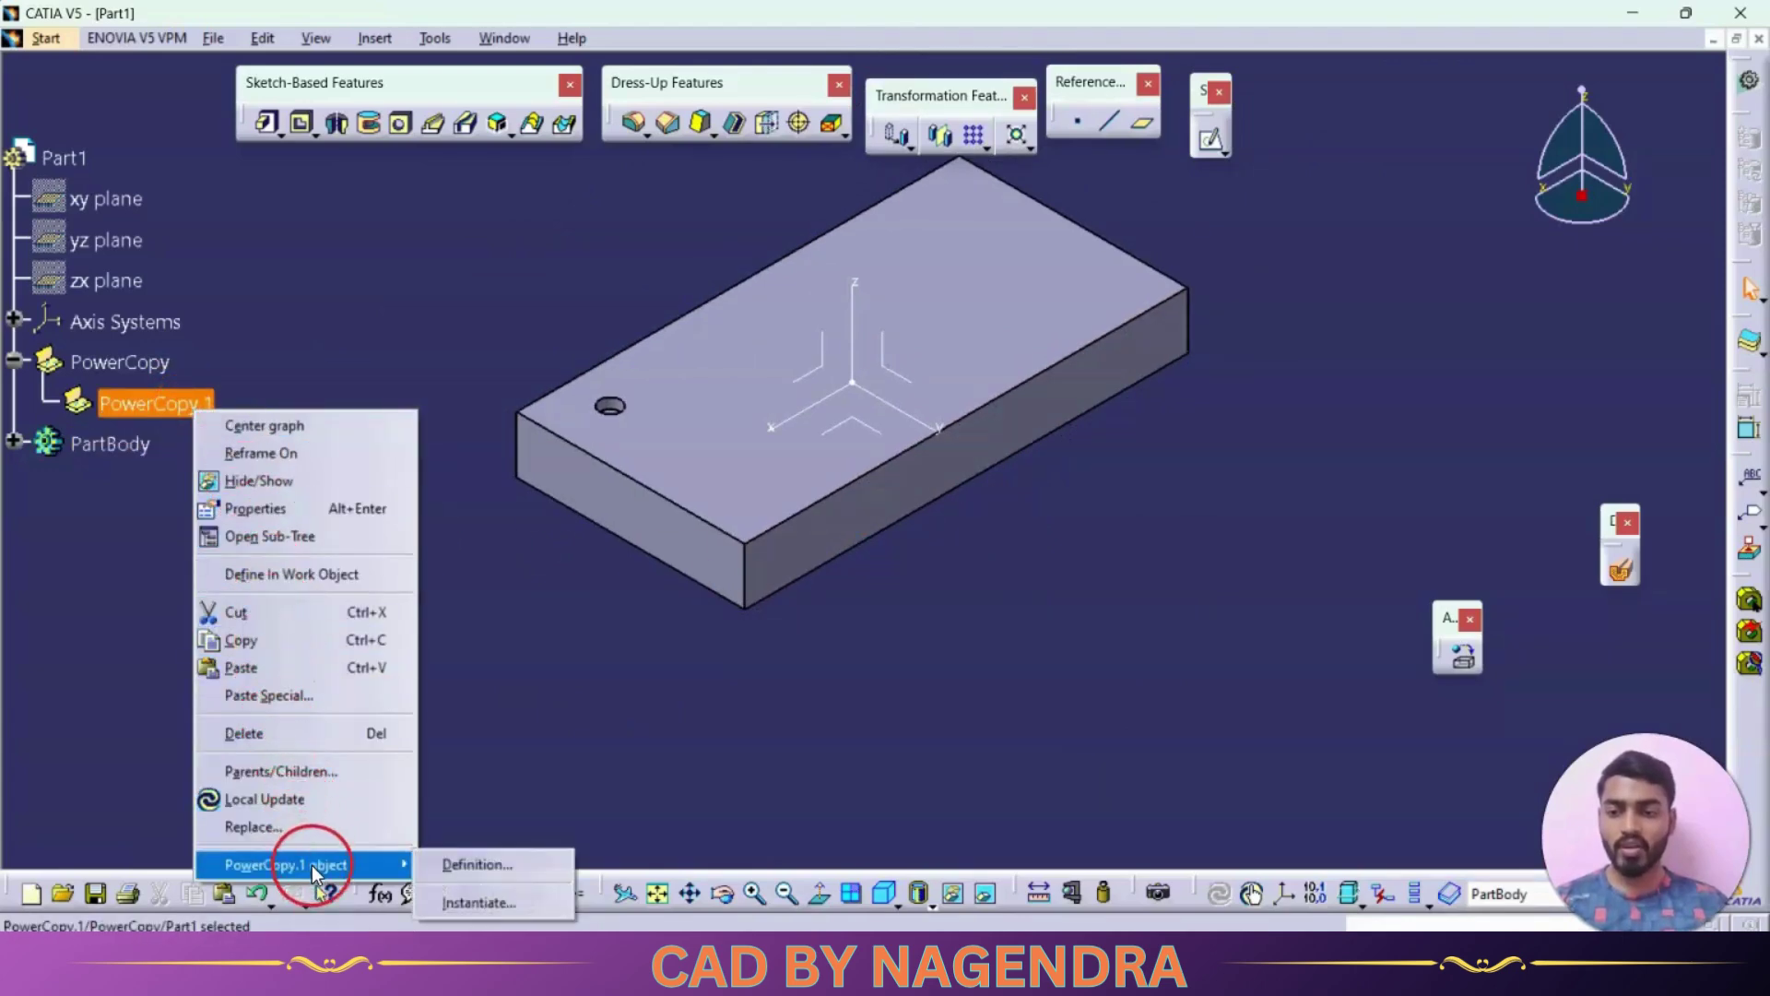
Step: Instantiate PowerCopy.1 on the top face, front edge and back top edge with Repeat on
{"action": "left_click", "coordinate": [496, 904]}
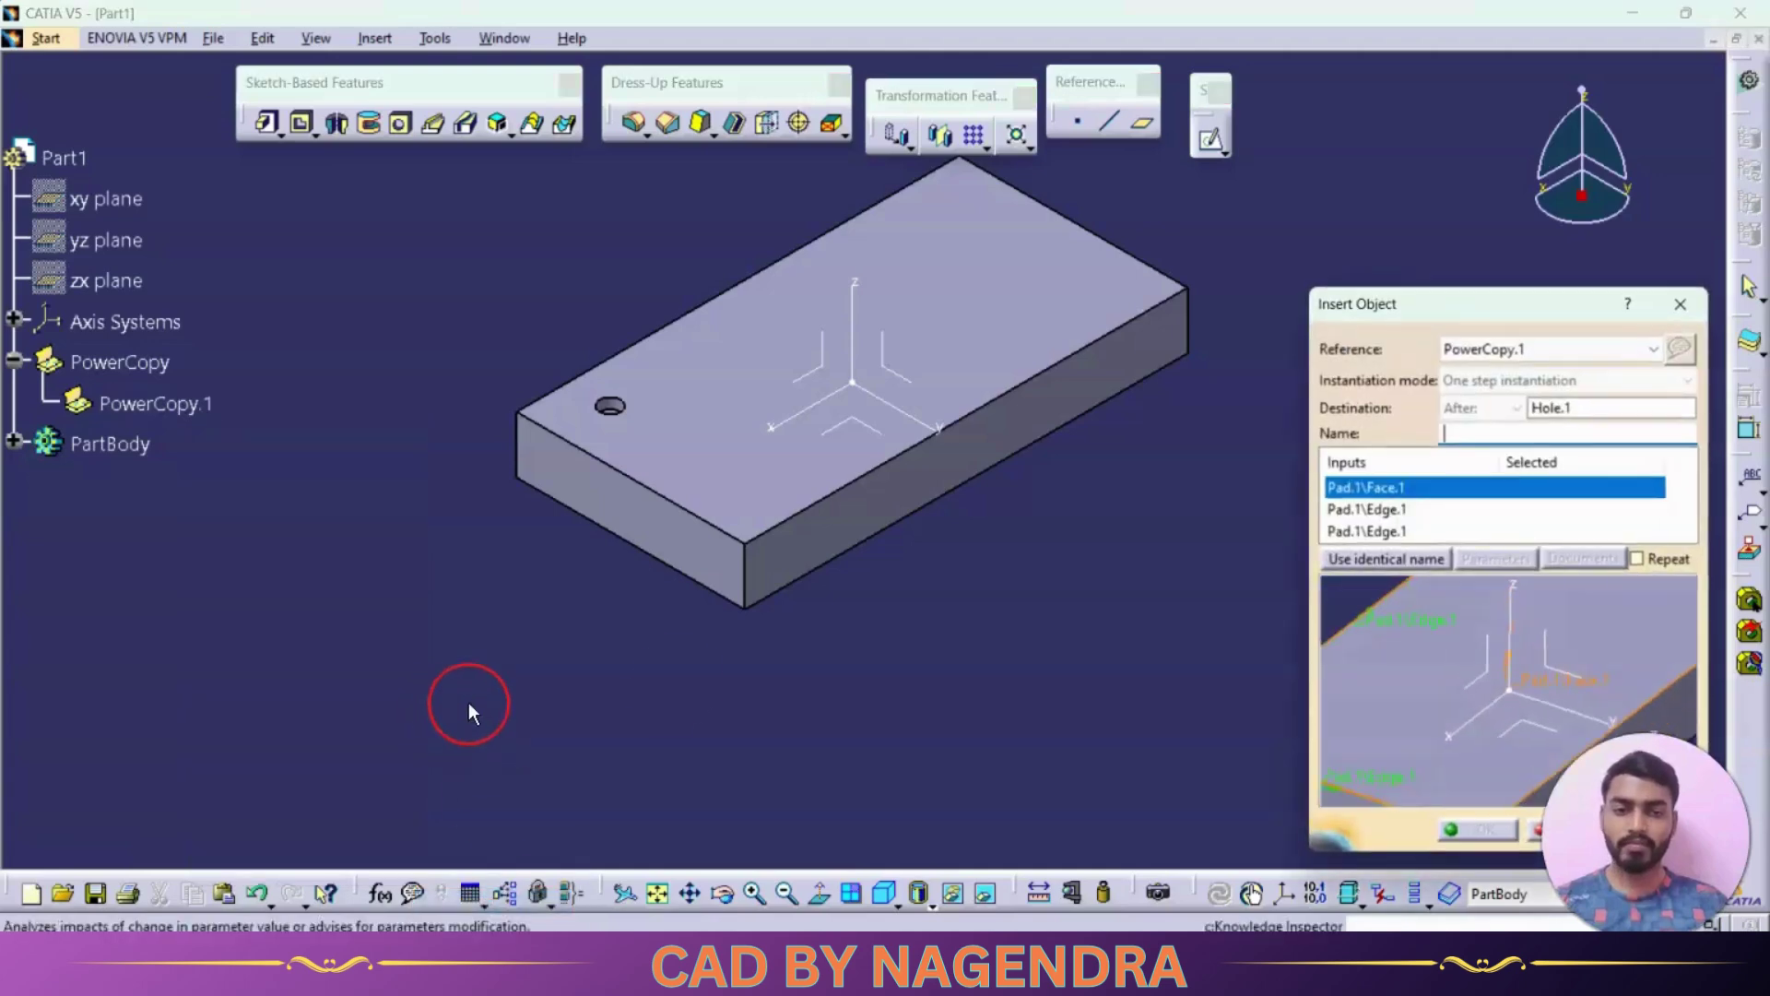
{"action": "middle_click_drag", "start_coordinate": [1187, 536], "coordinate": [1163, 545]}
{"action": "left_click_drag", "start_coordinate": [1444, 304], "coordinate": [1339, 96]}
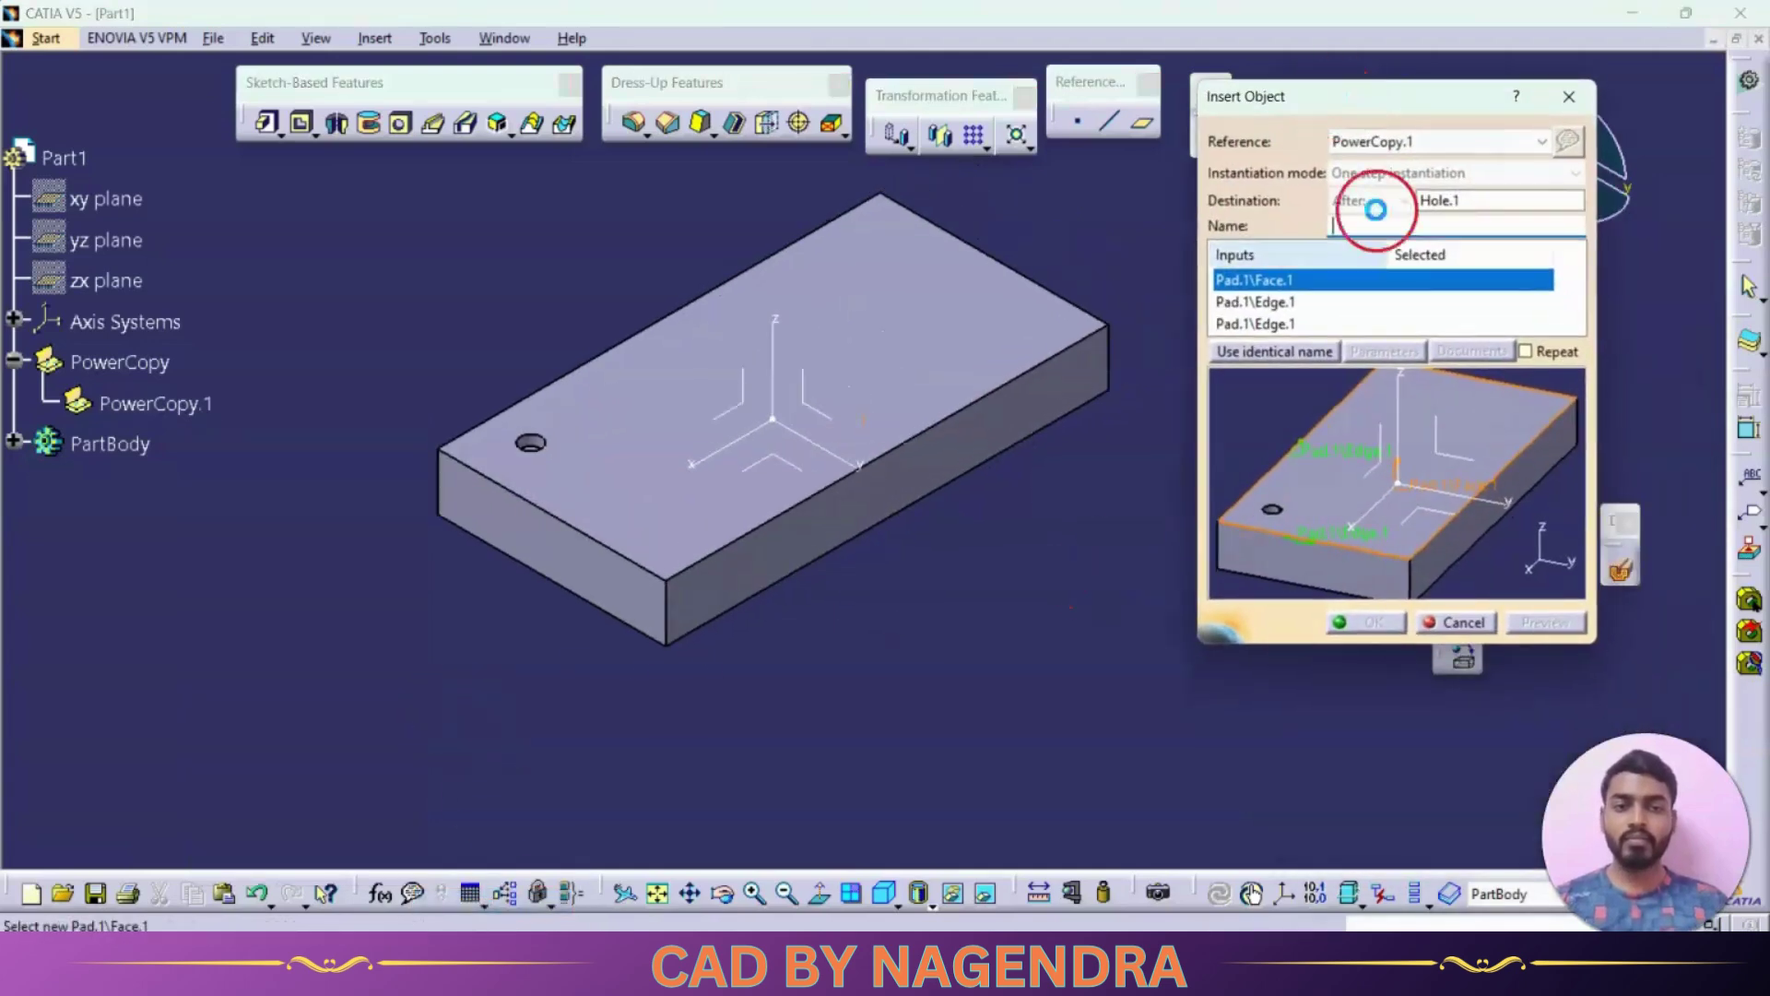
{"action": "middle_click_drag", "start_coordinate": [1390, 482], "coordinate": [1411, 506]}
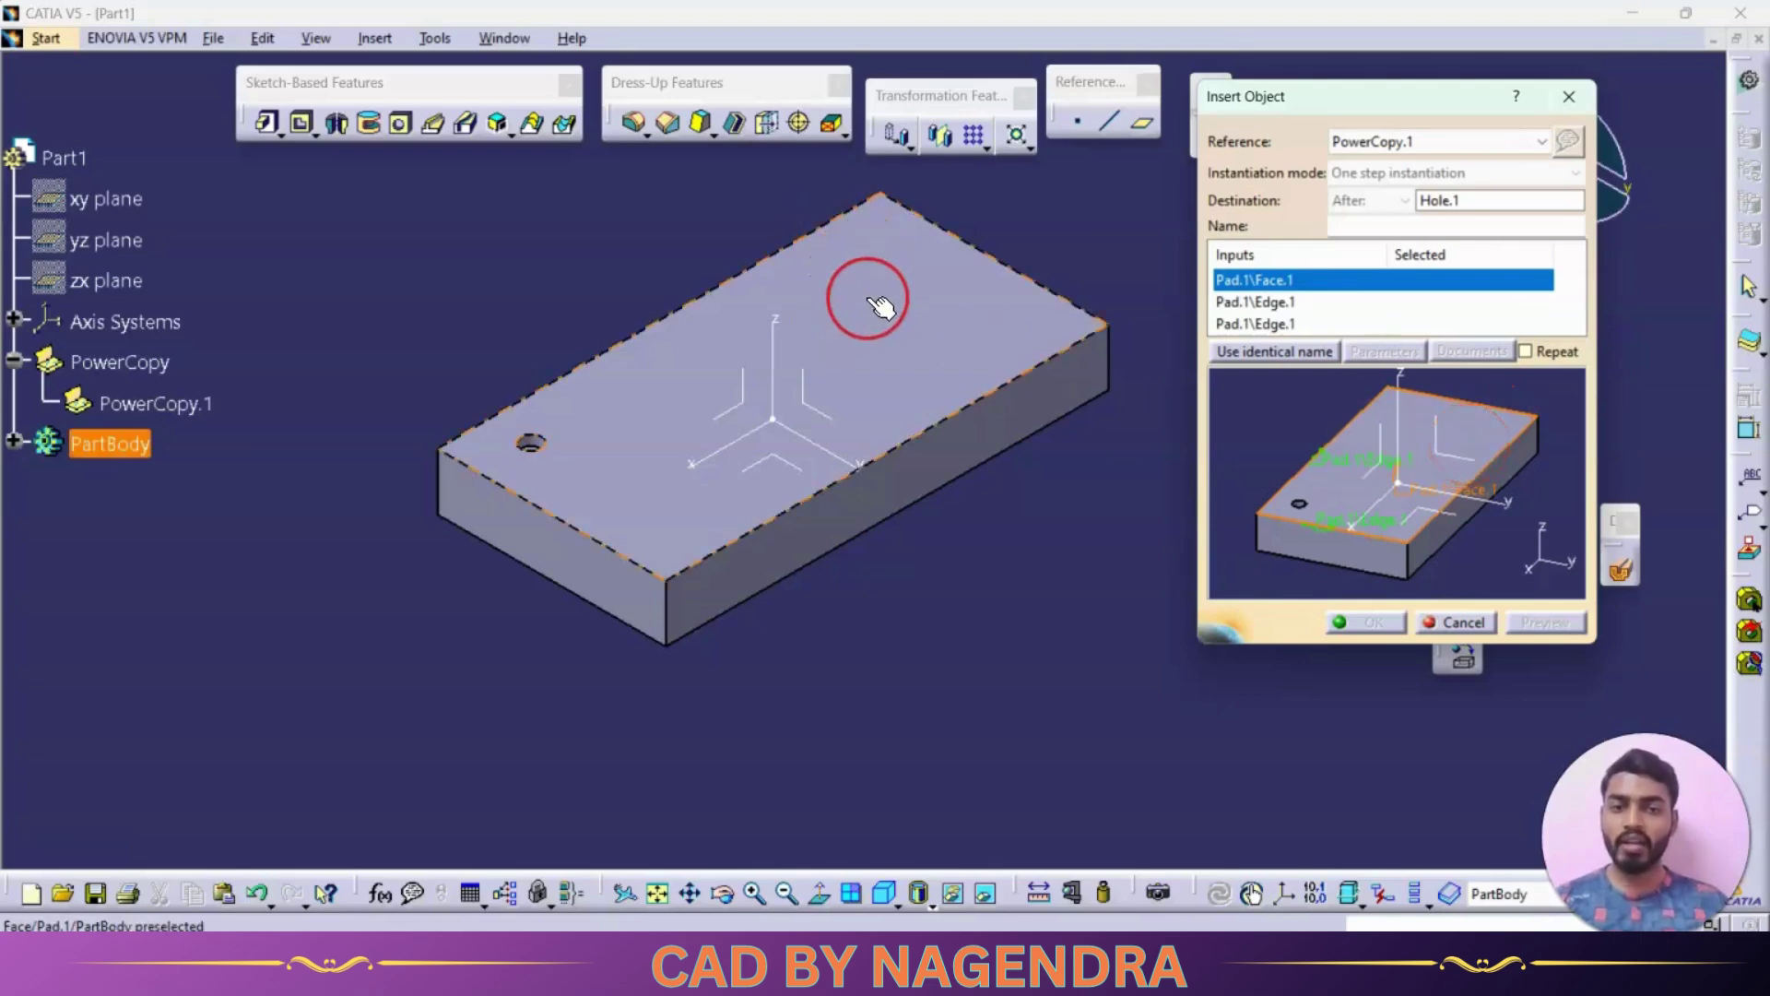
{"action": "left_click", "coordinate": [651, 402]}
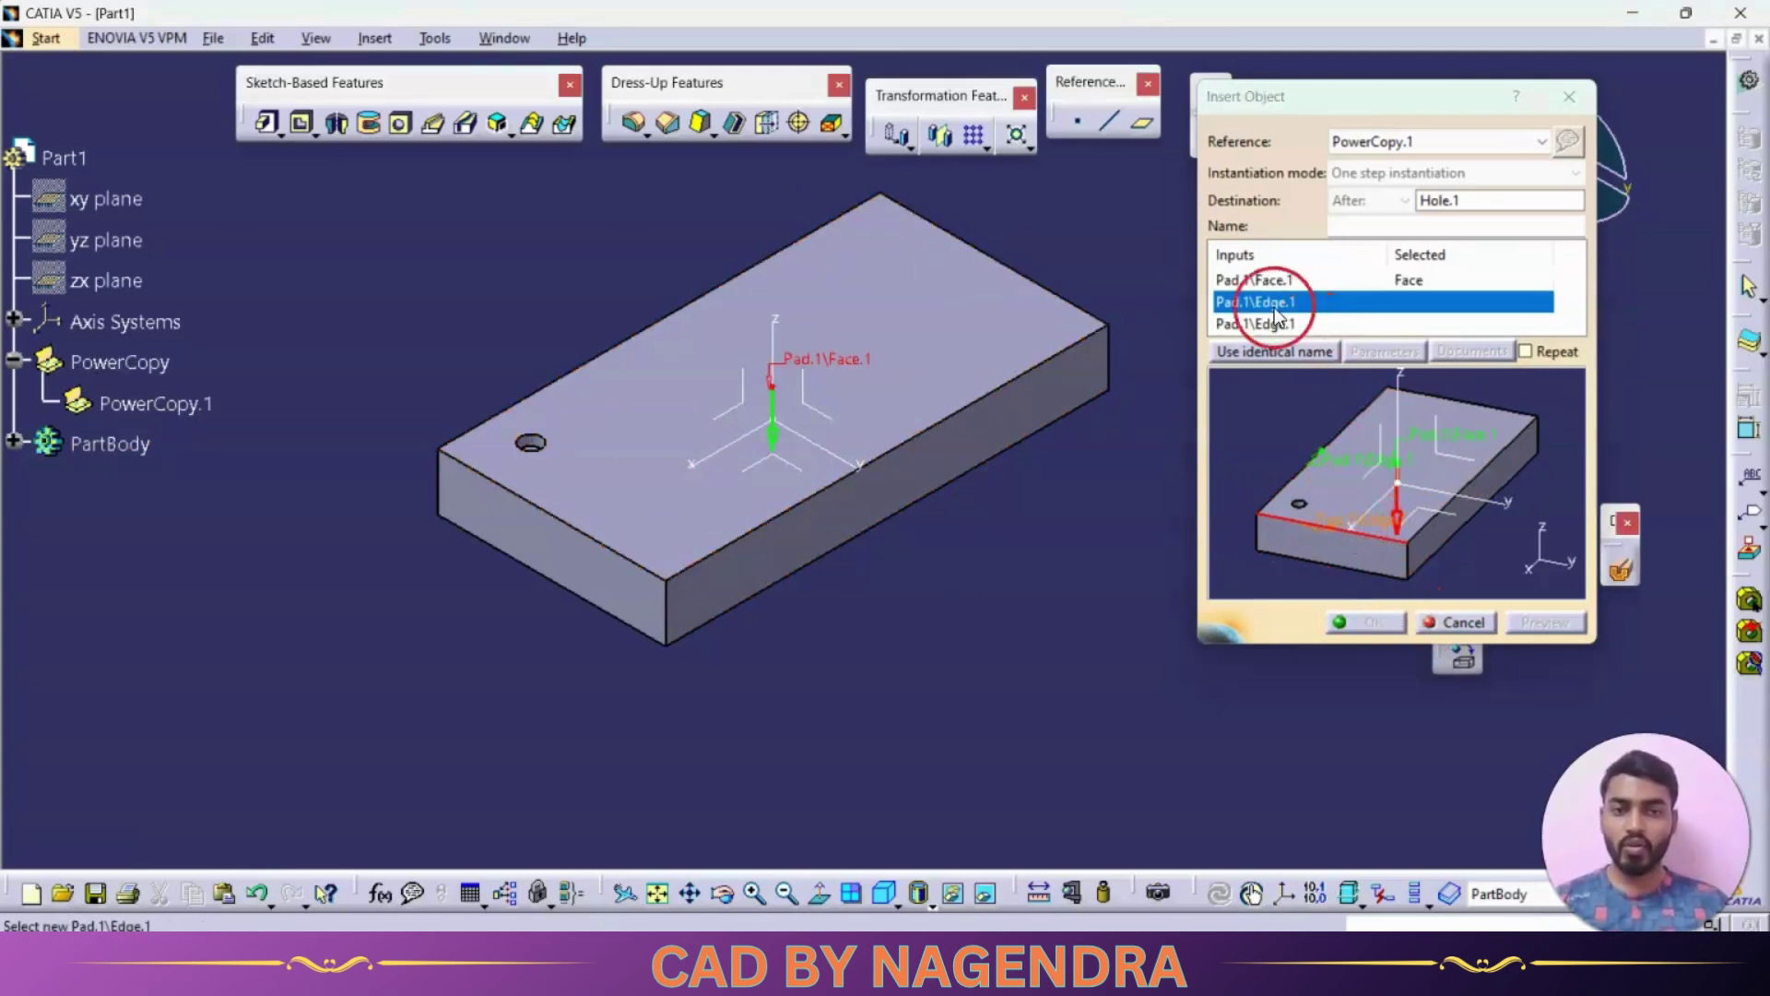
{"action": "left_click", "coordinate": [556, 518]}
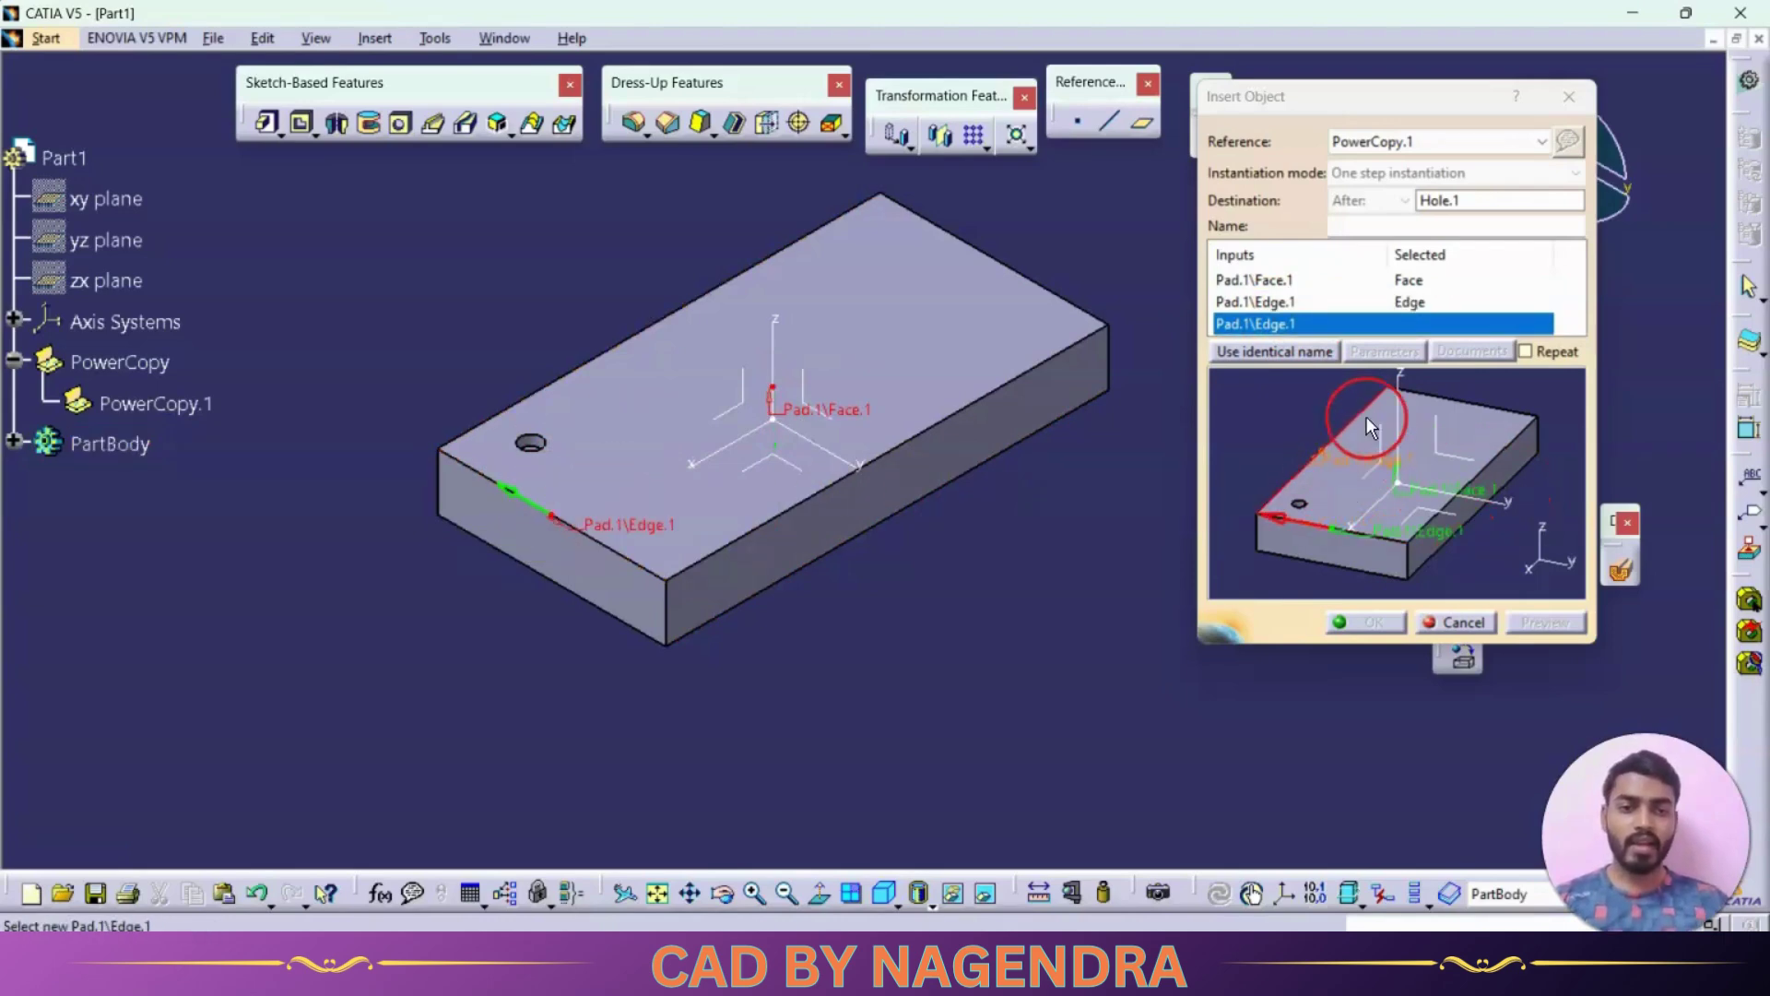
{"action": "left_click", "coordinate": [627, 341]}
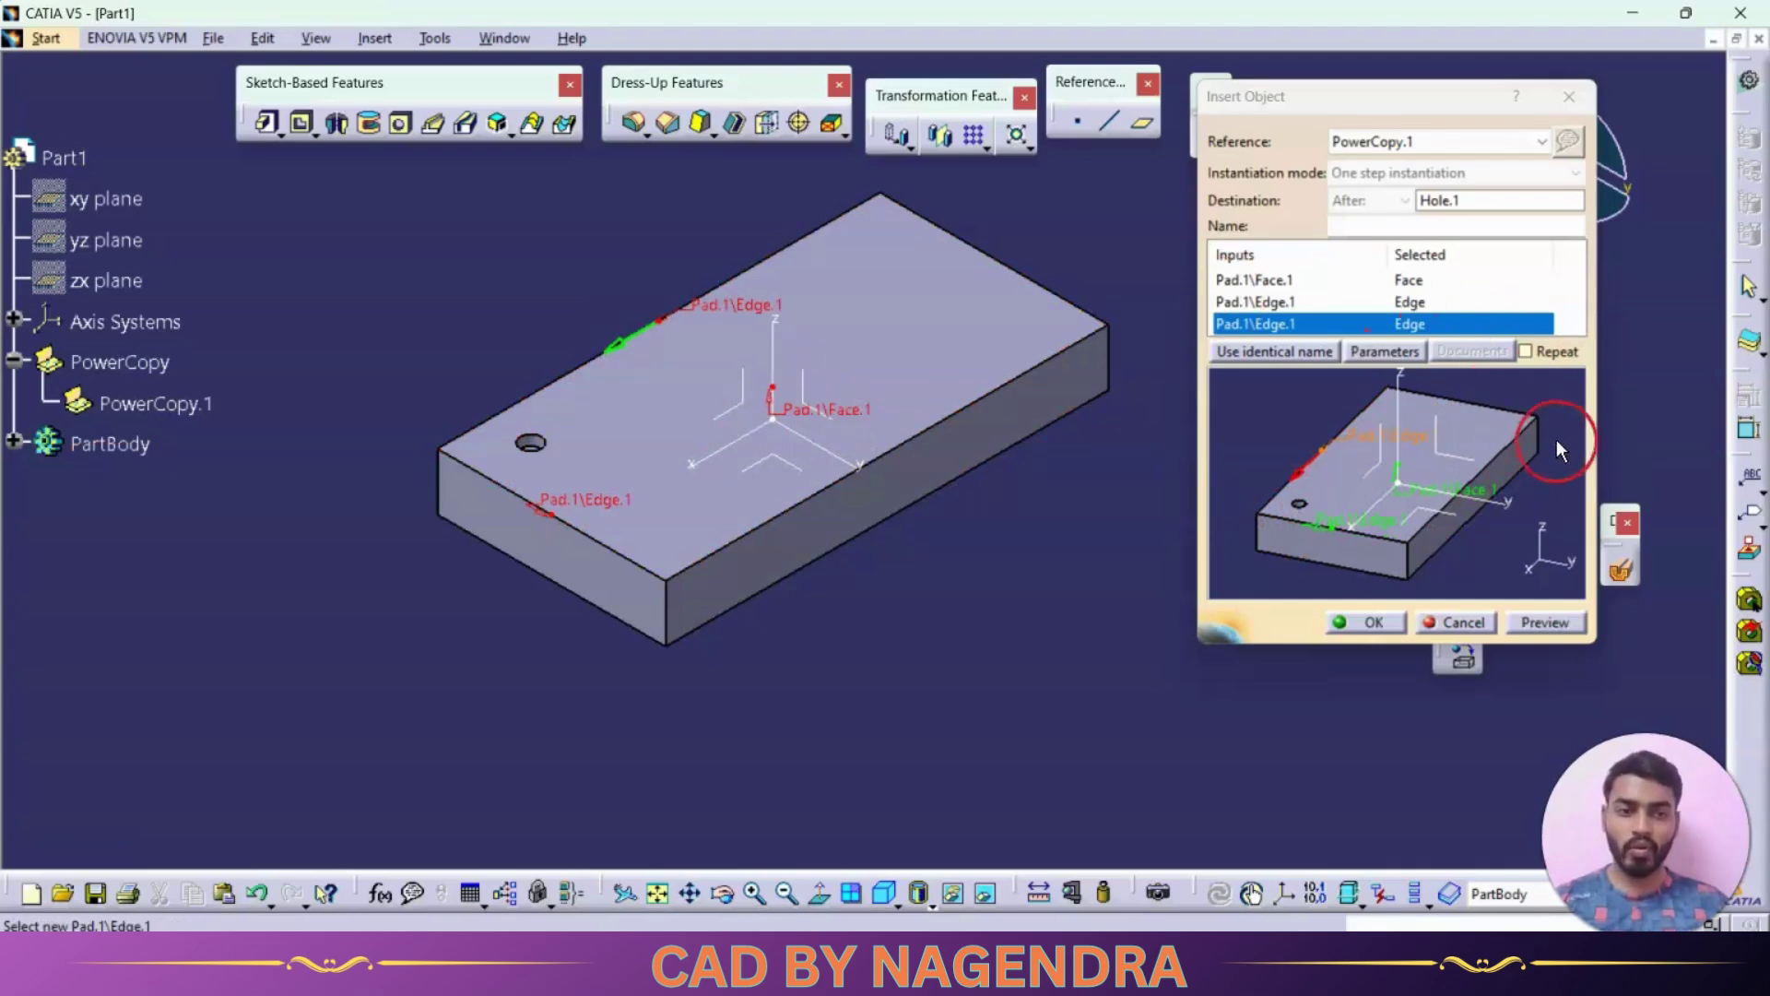
{"action": "left_click", "coordinate": [1525, 352]}
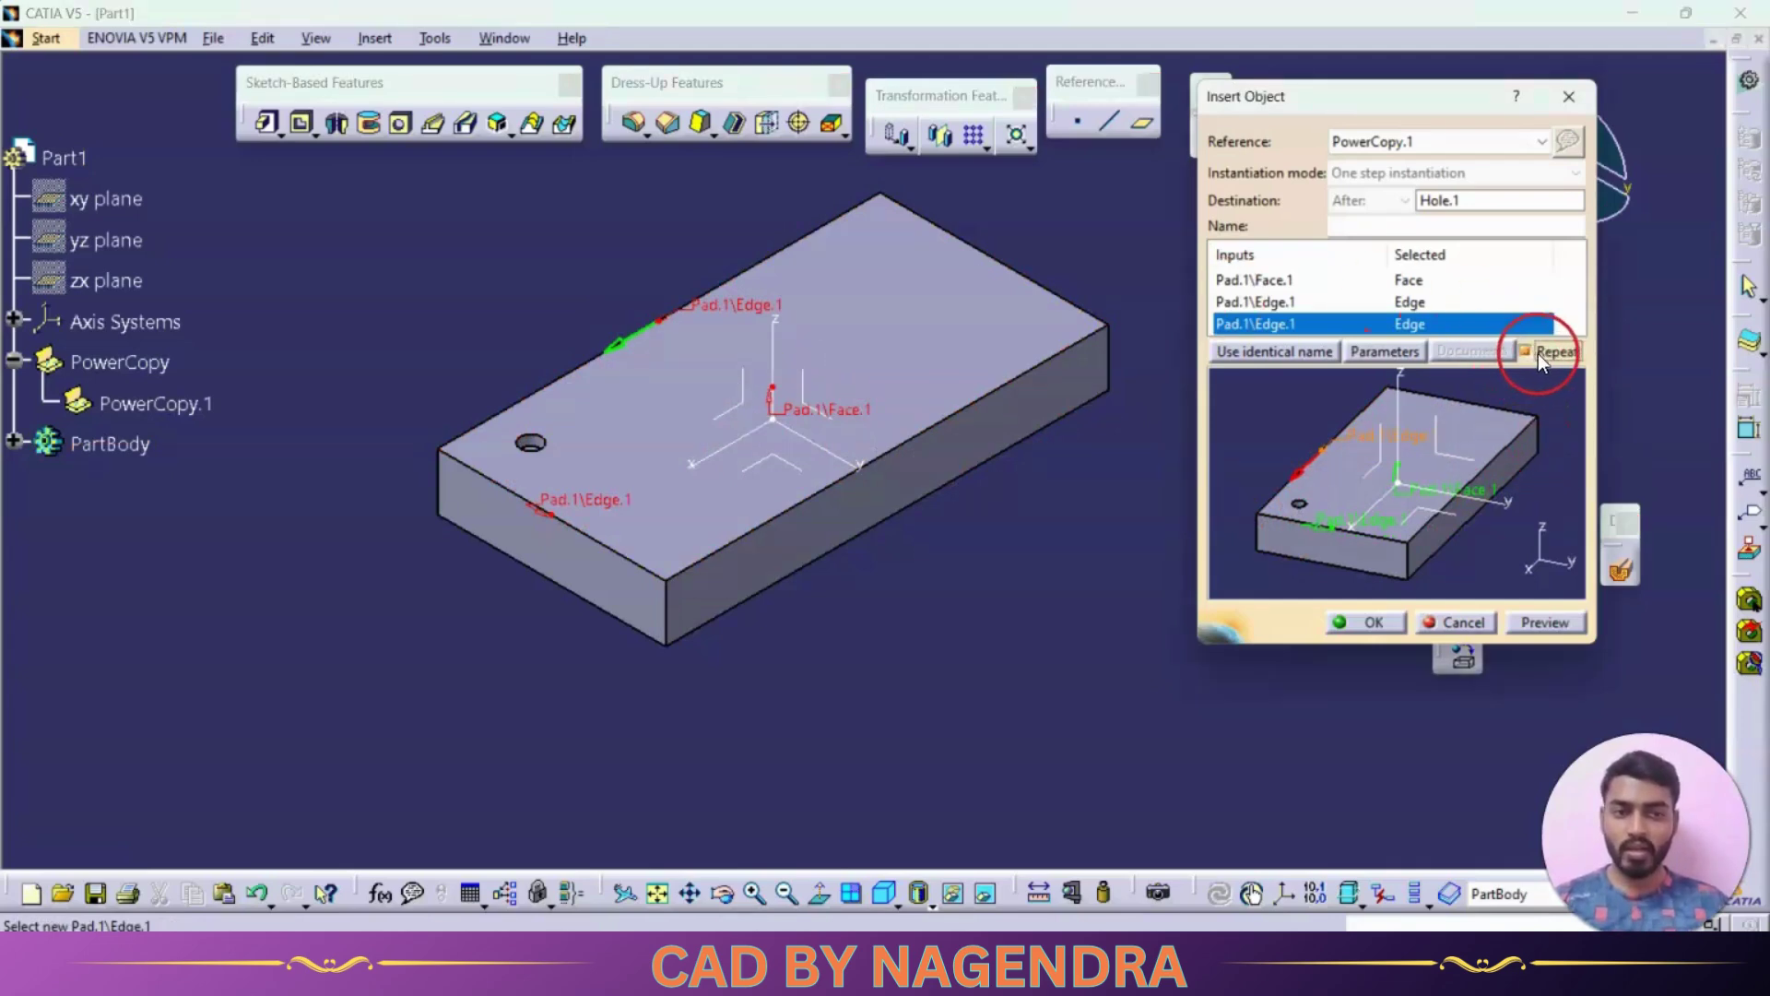
{"action": "left_click", "coordinate": [1381, 352]}
Step: Enter offsets 100mm and 80mm, diameter 50mm and depth 50, then preview the hole
{"action": "left_click_drag", "start_coordinate": [1458, 645], "coordinate": [1311, 277]}
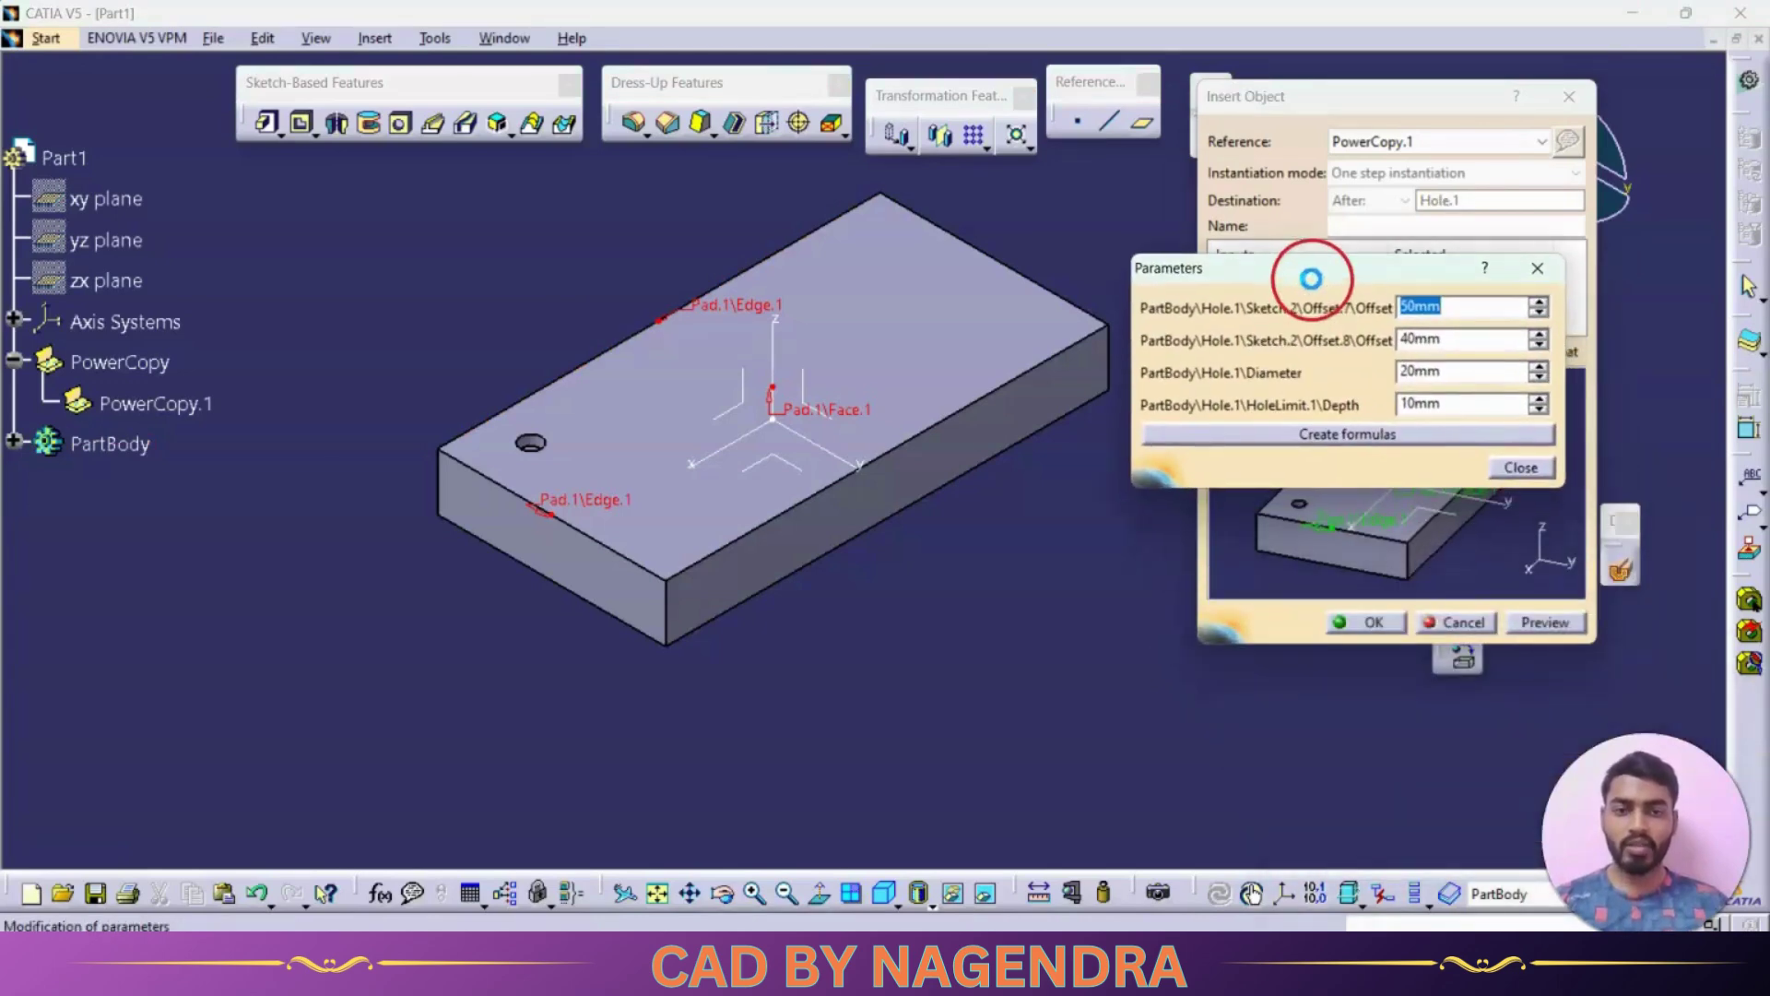
{"action": "left_click", "coordinate": [1440, 312]}
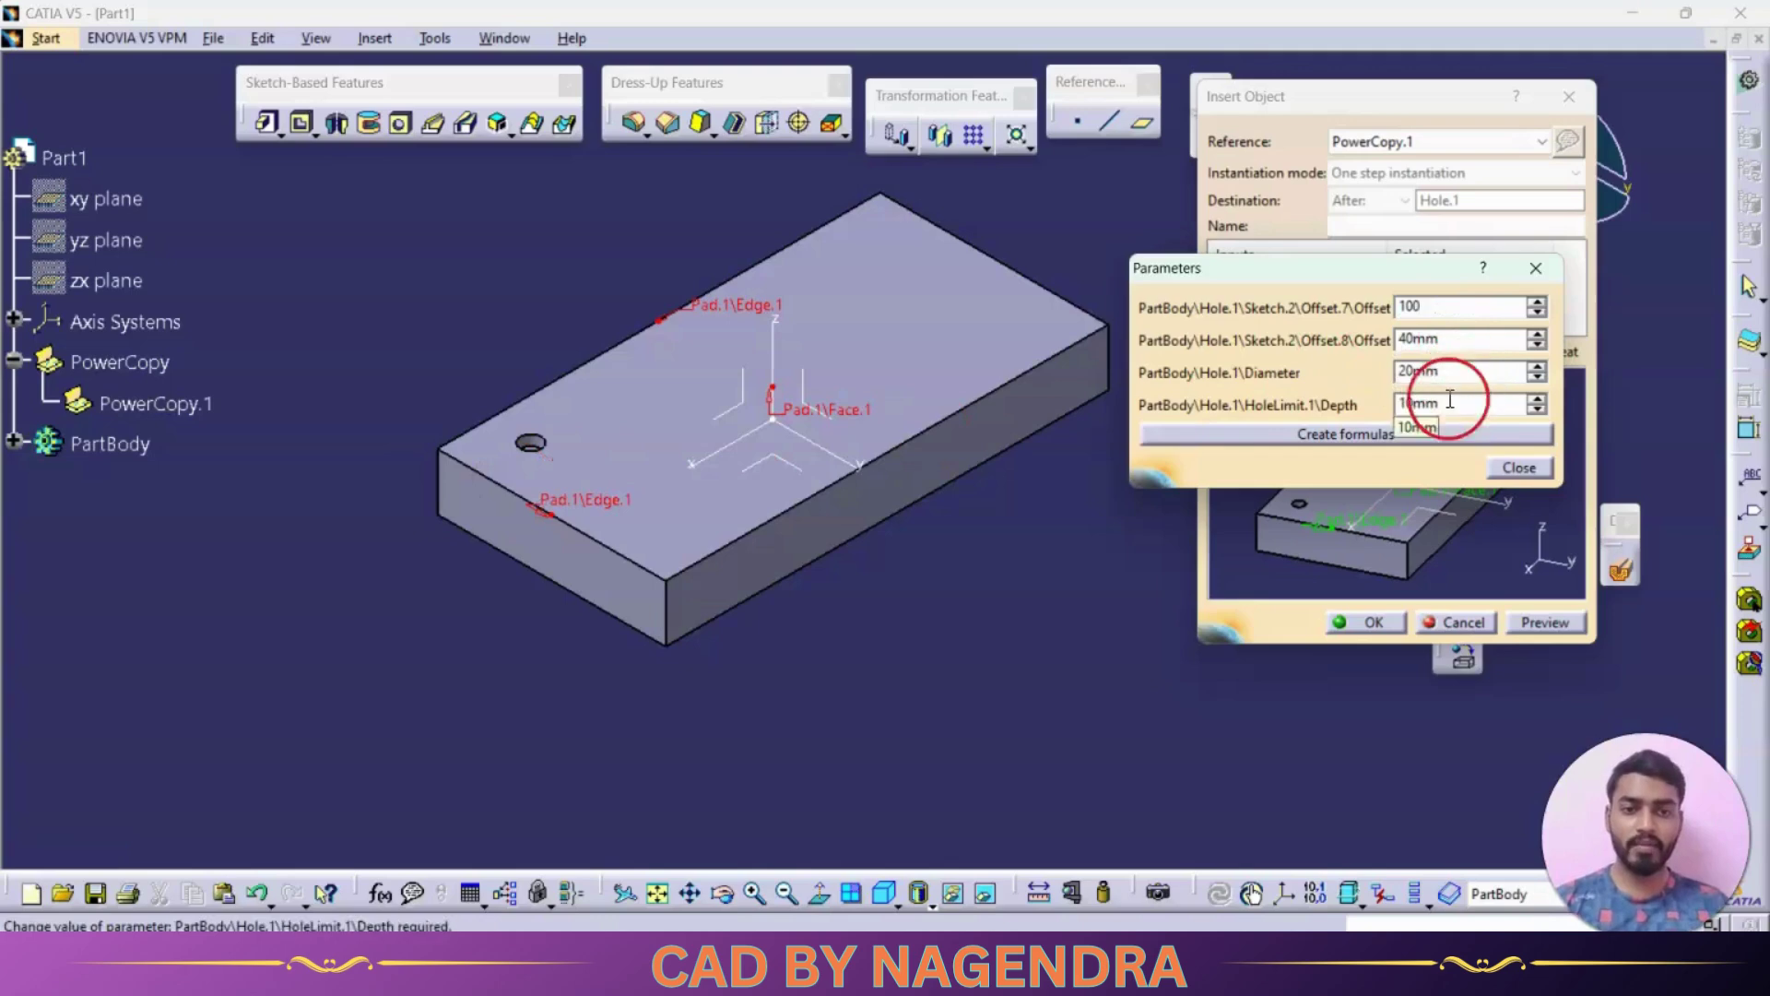
{"action": "left_click", "coordinate": [1480, 340]}
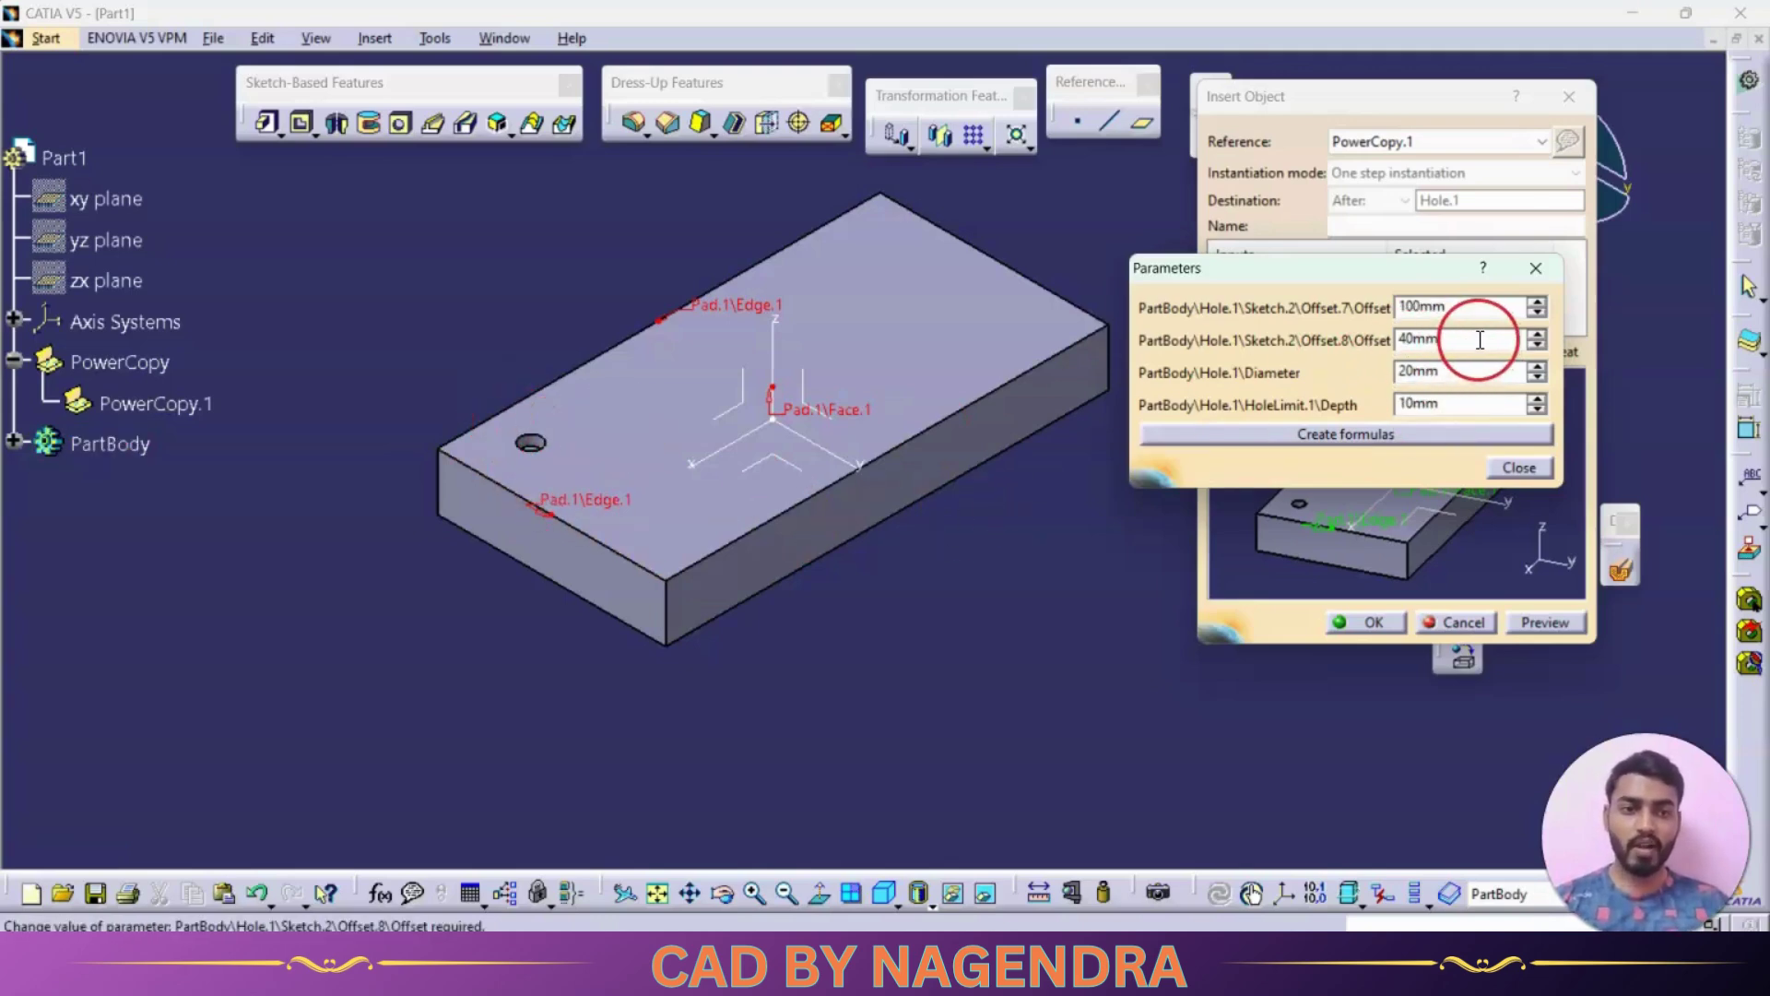
{"action": "type", "text": "80"}
{"action": "left_click", "coordinate": [1478, 374]}
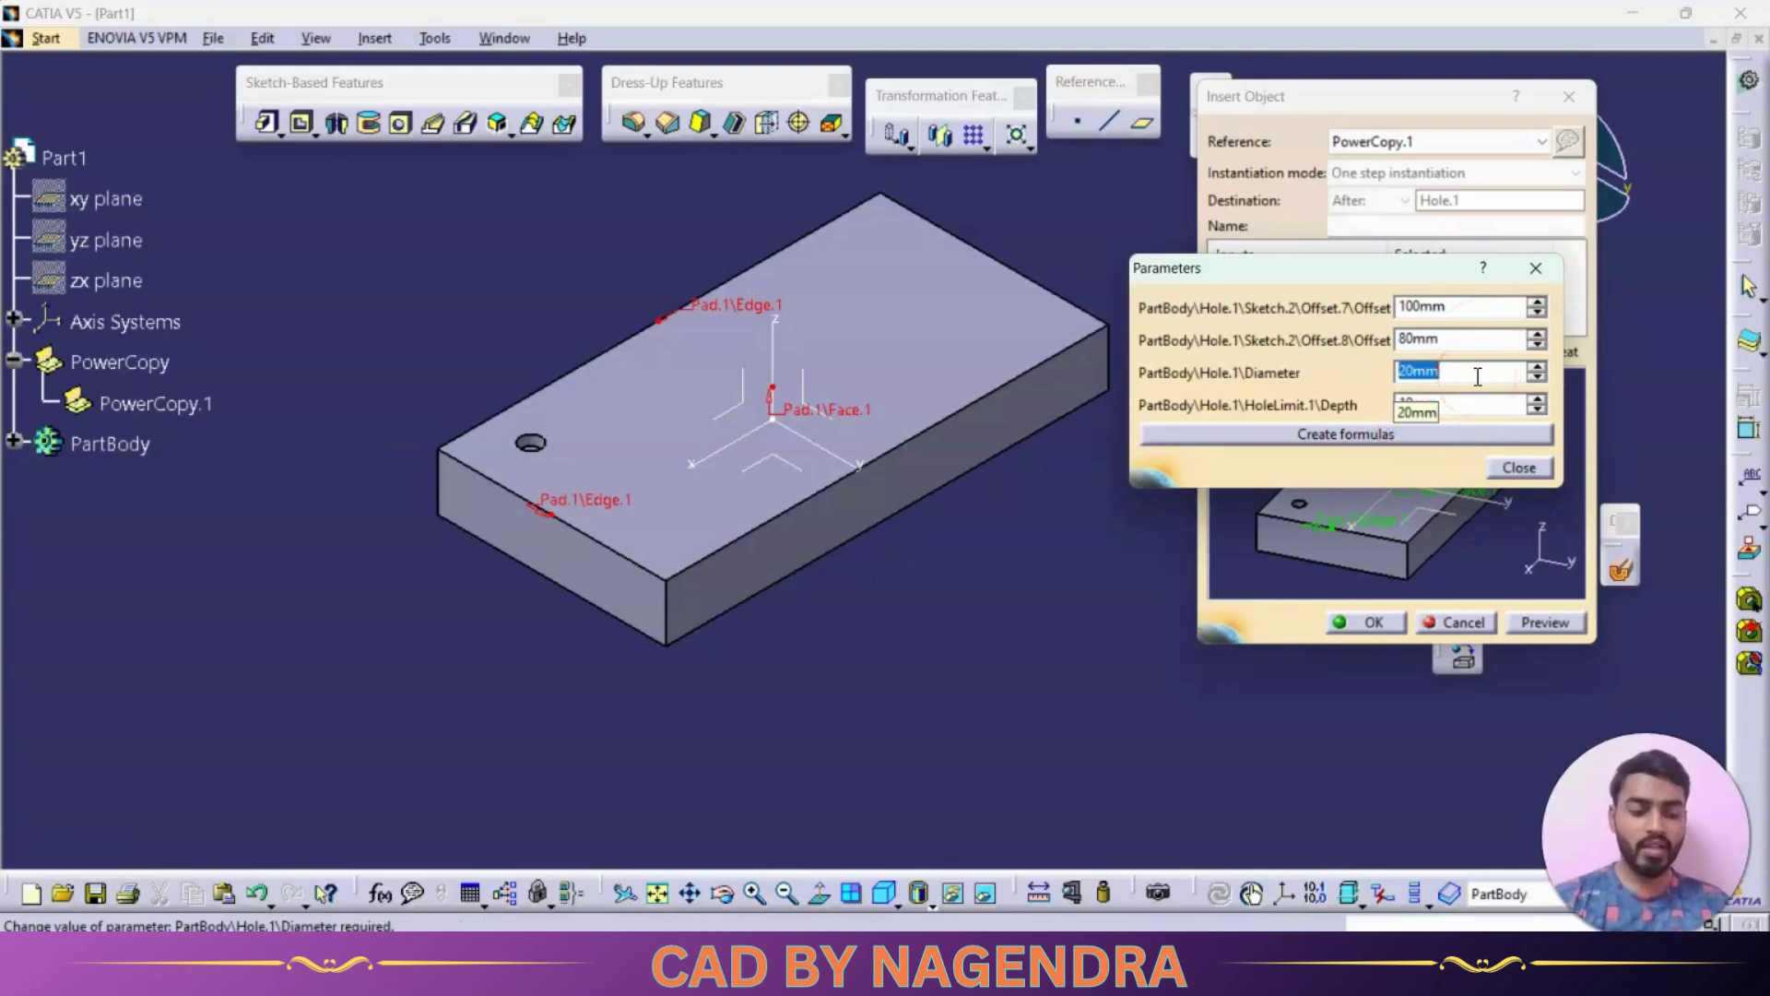
{"action": "type", "text": "50"}
{"action": "left_click", "coordinate": [1456, 403]}
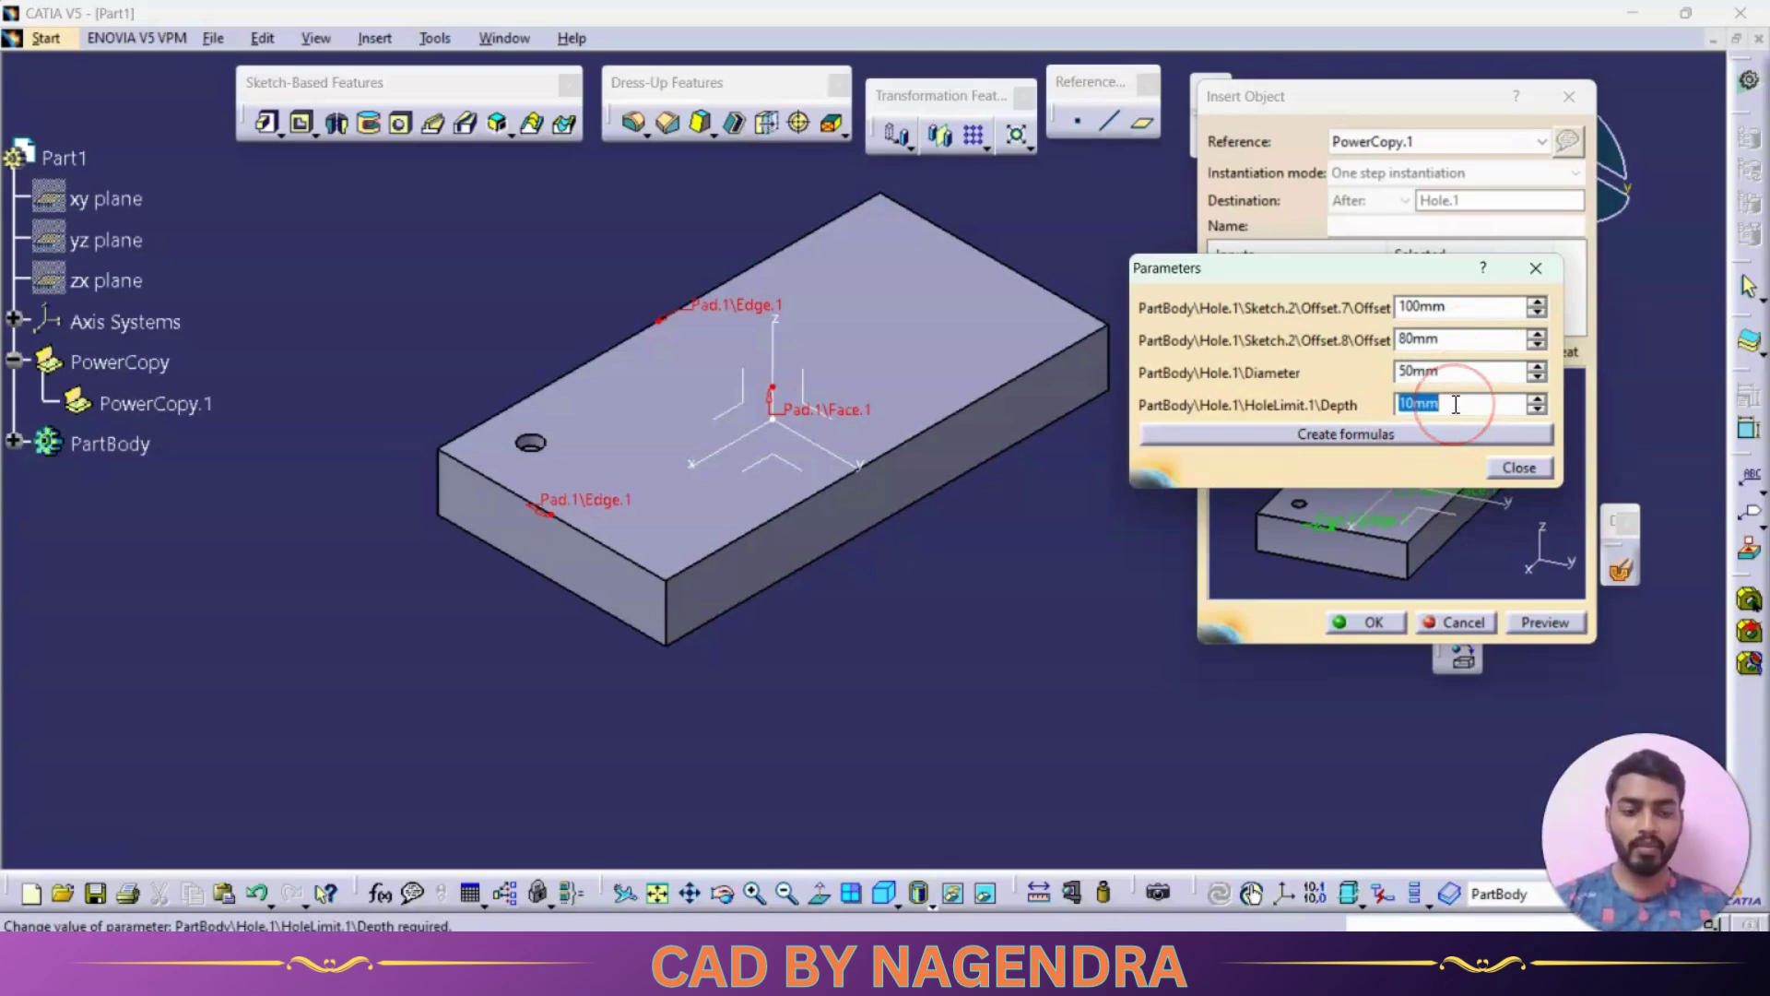
{"action": "type", "text": "50"}
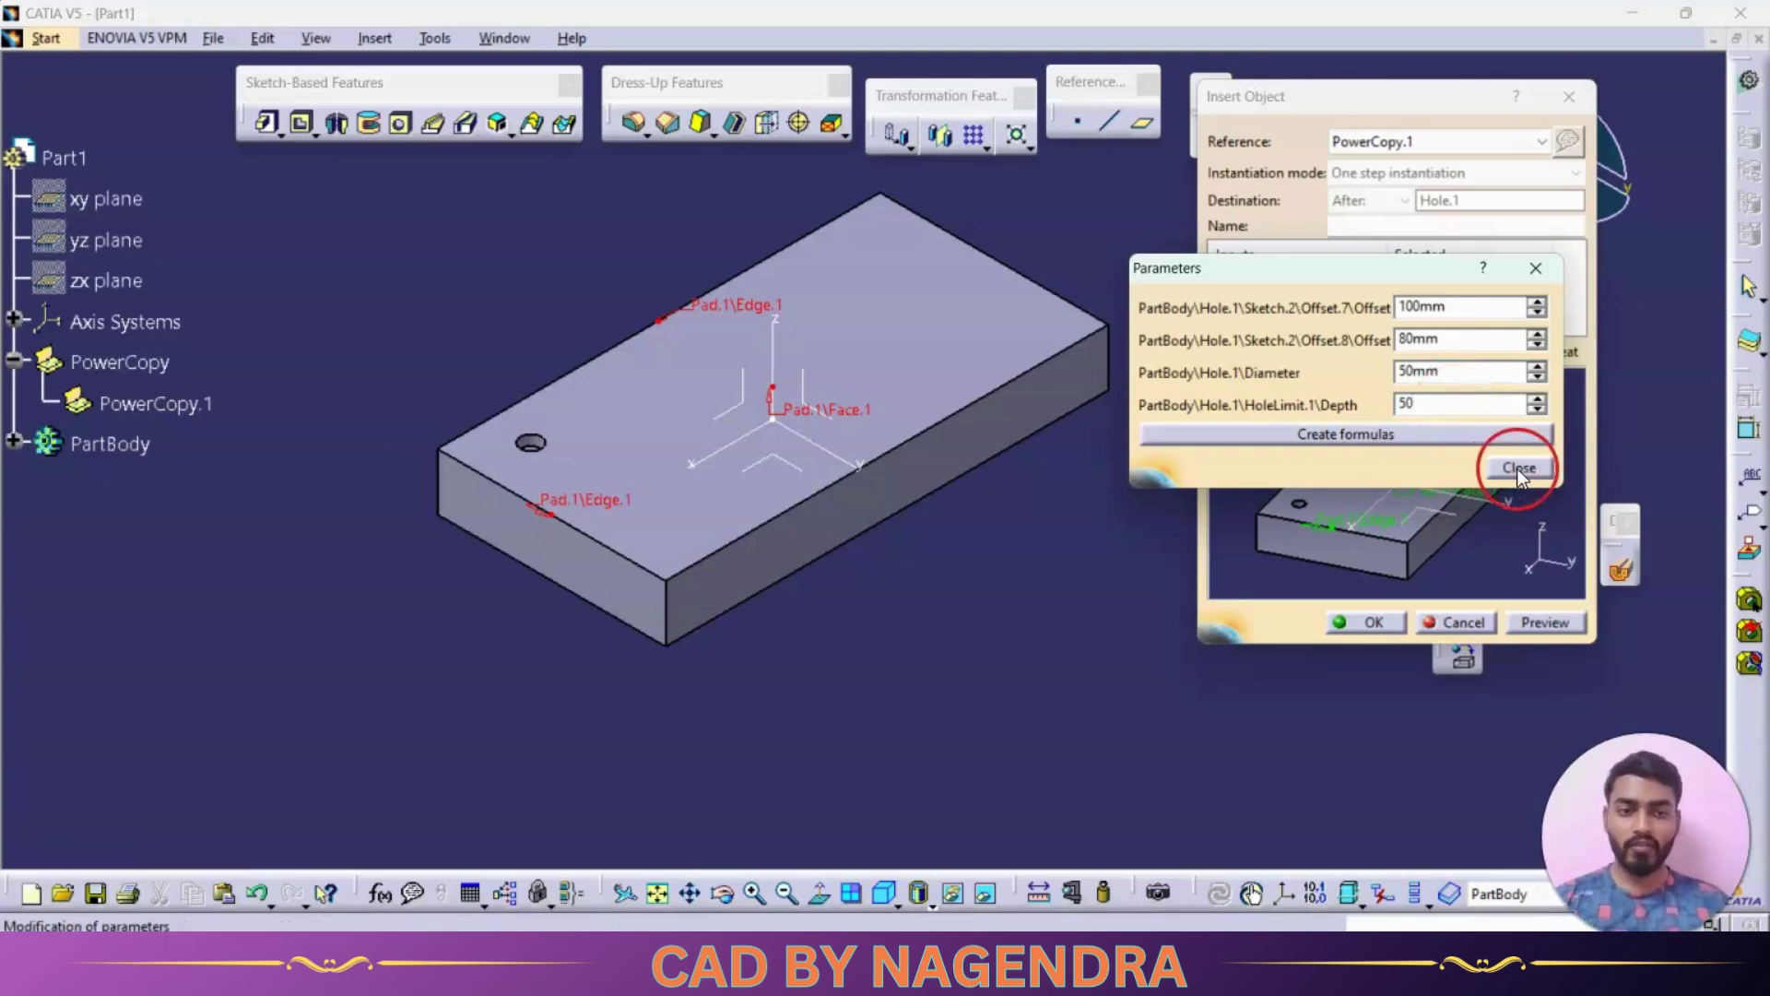
{"action": "left_click", "coordinate": [1518, 467]}
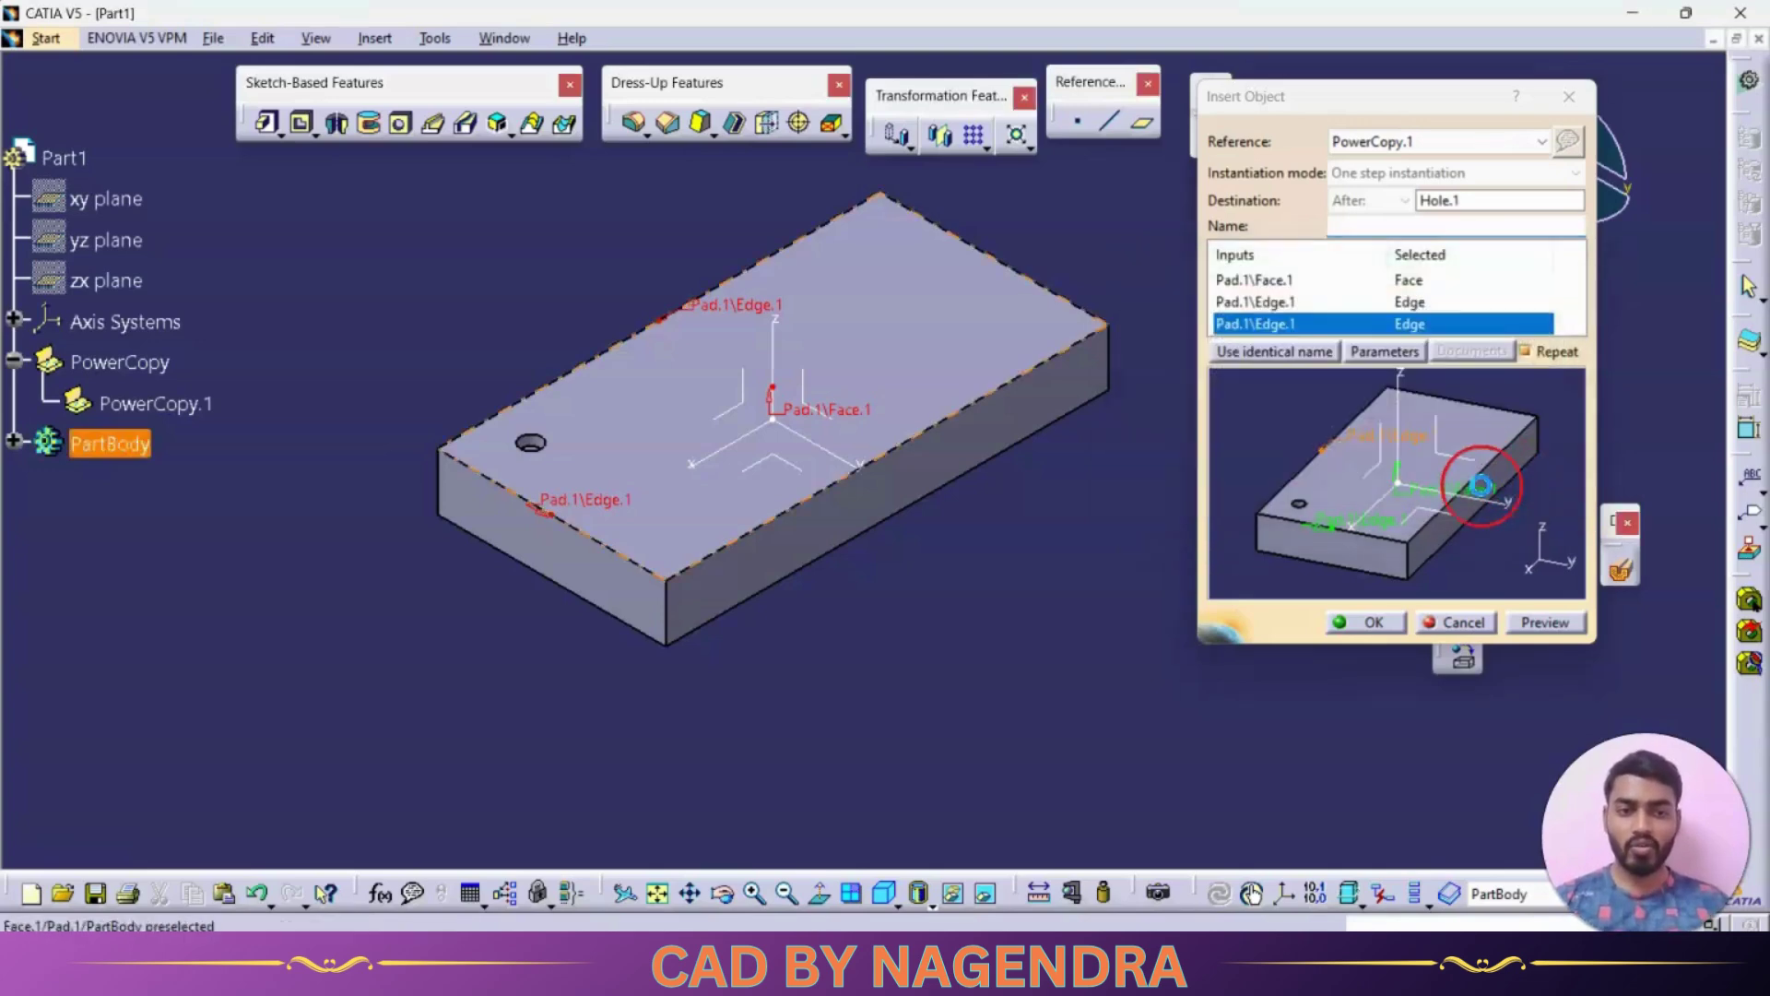
{"action": "left_click", "coordinate": [1538, 625]}
{"action": "middle_click_drag", "start_coordinate": [1060, 502], "coordinate": [703, 494]}
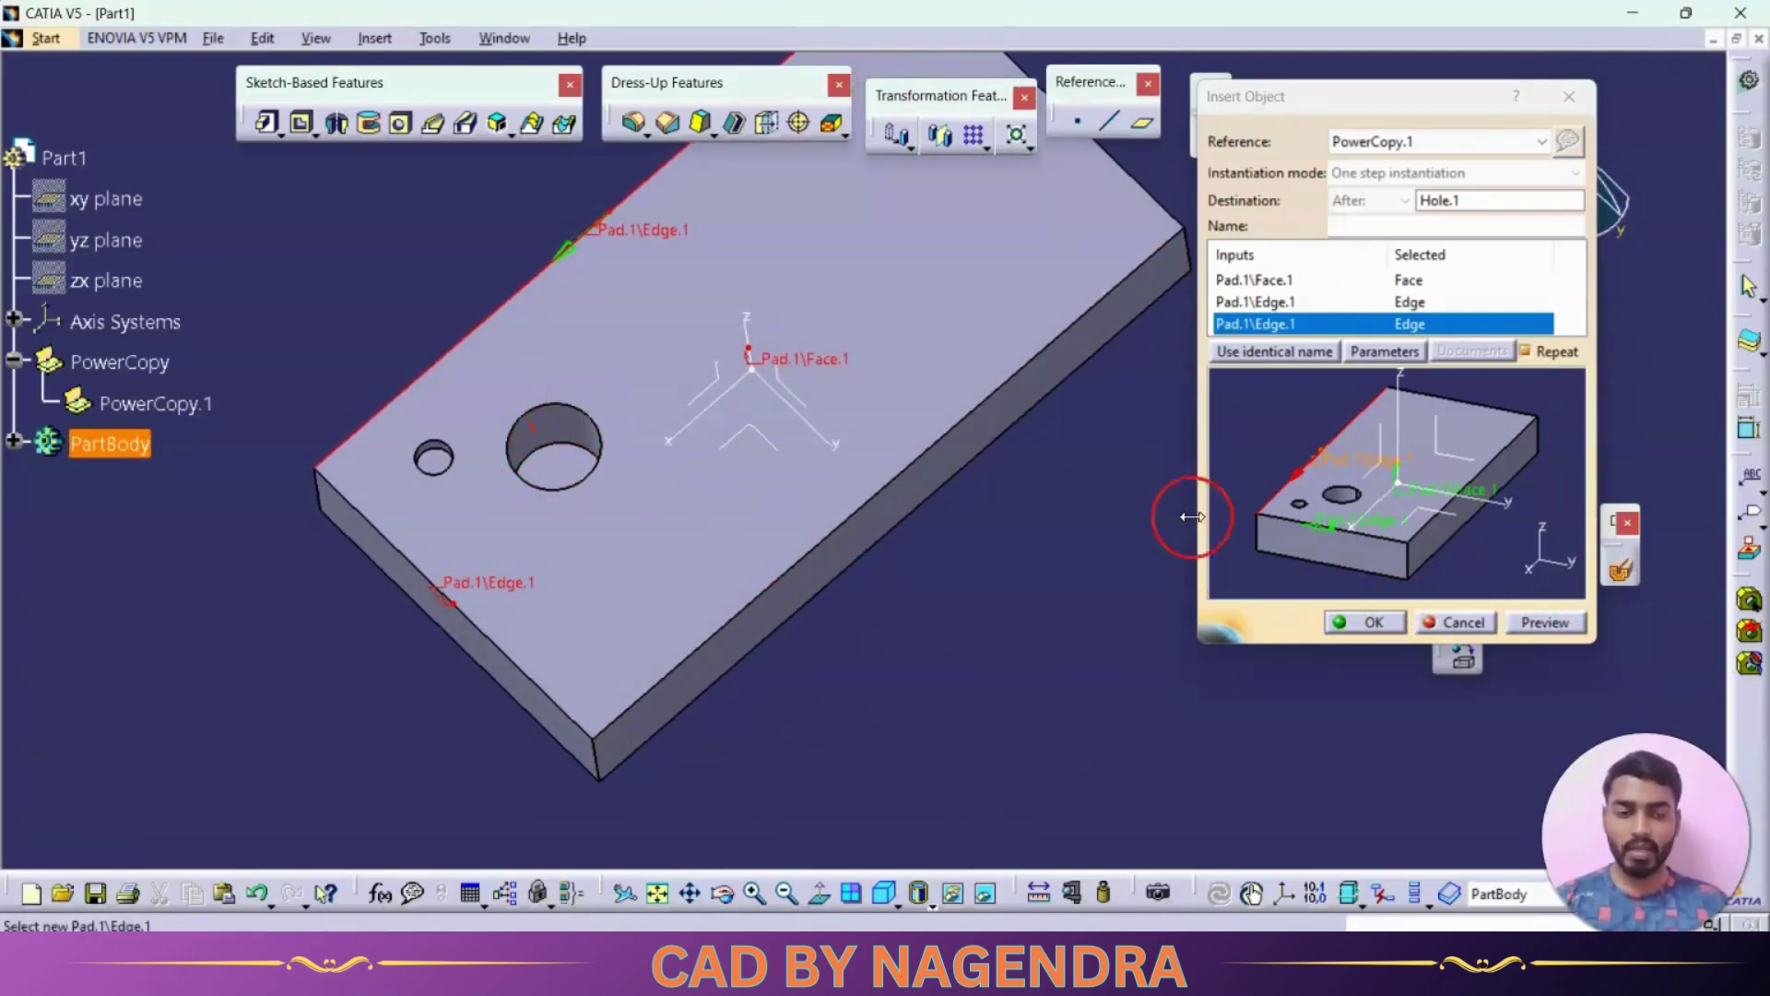
Step: Create the second hole and preview a third with offsets 200/150mm, diameter 30mm, depth 5
{"action": "left_click", "coordinate": [1374, 628]}
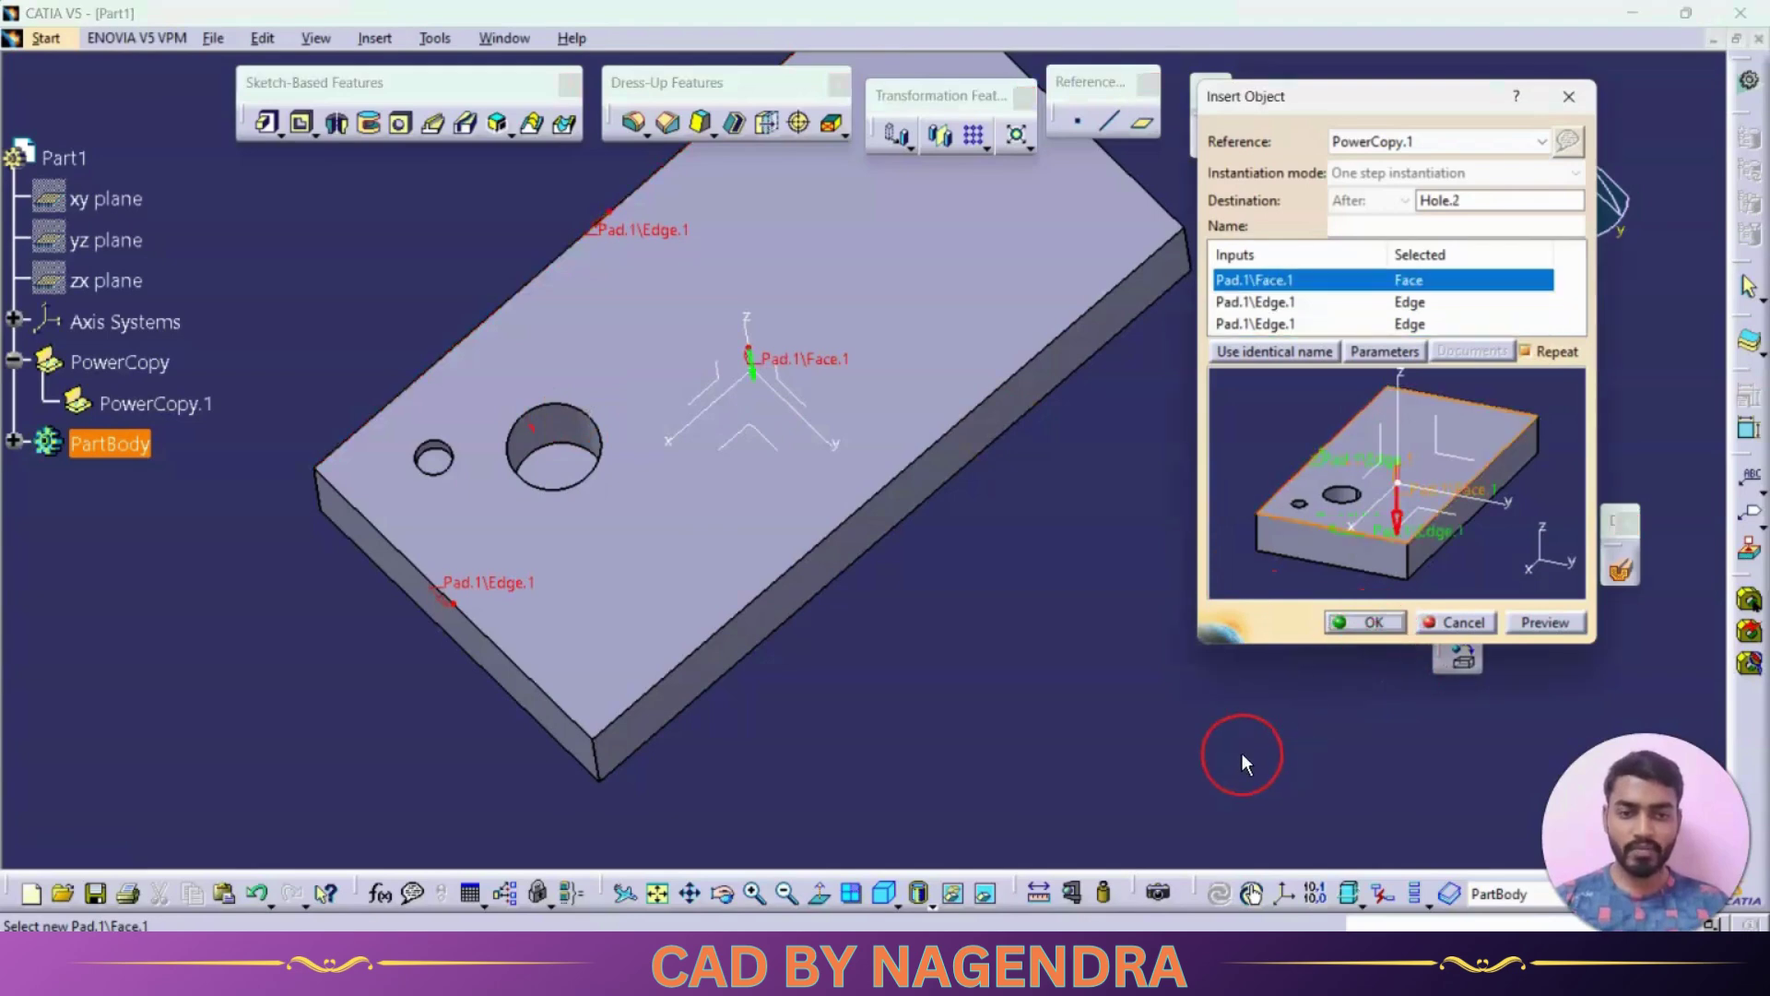
{"action": "middle_click_drag", "start_coordinate": [1234, 750], "coordinate": [814, 636]}
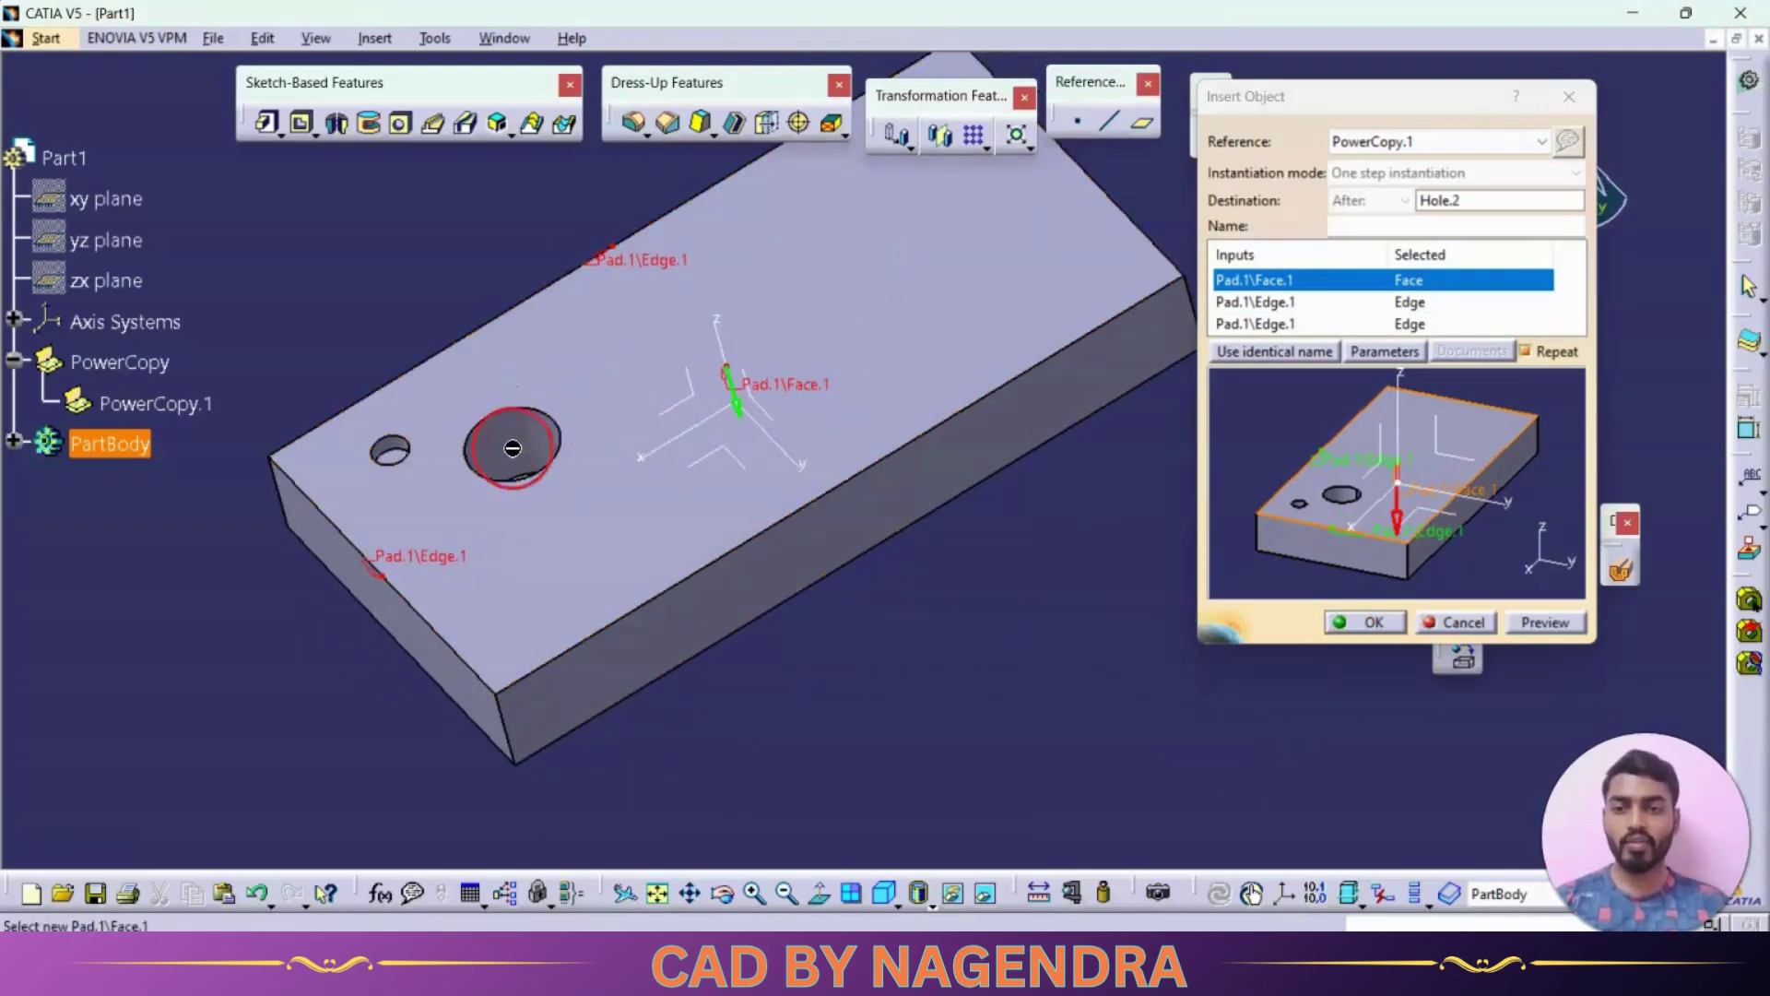
{"action": "left_click", "coordinate": [1385, 351]}
{"action": "left_click", "coordinate": [1458, 304]}
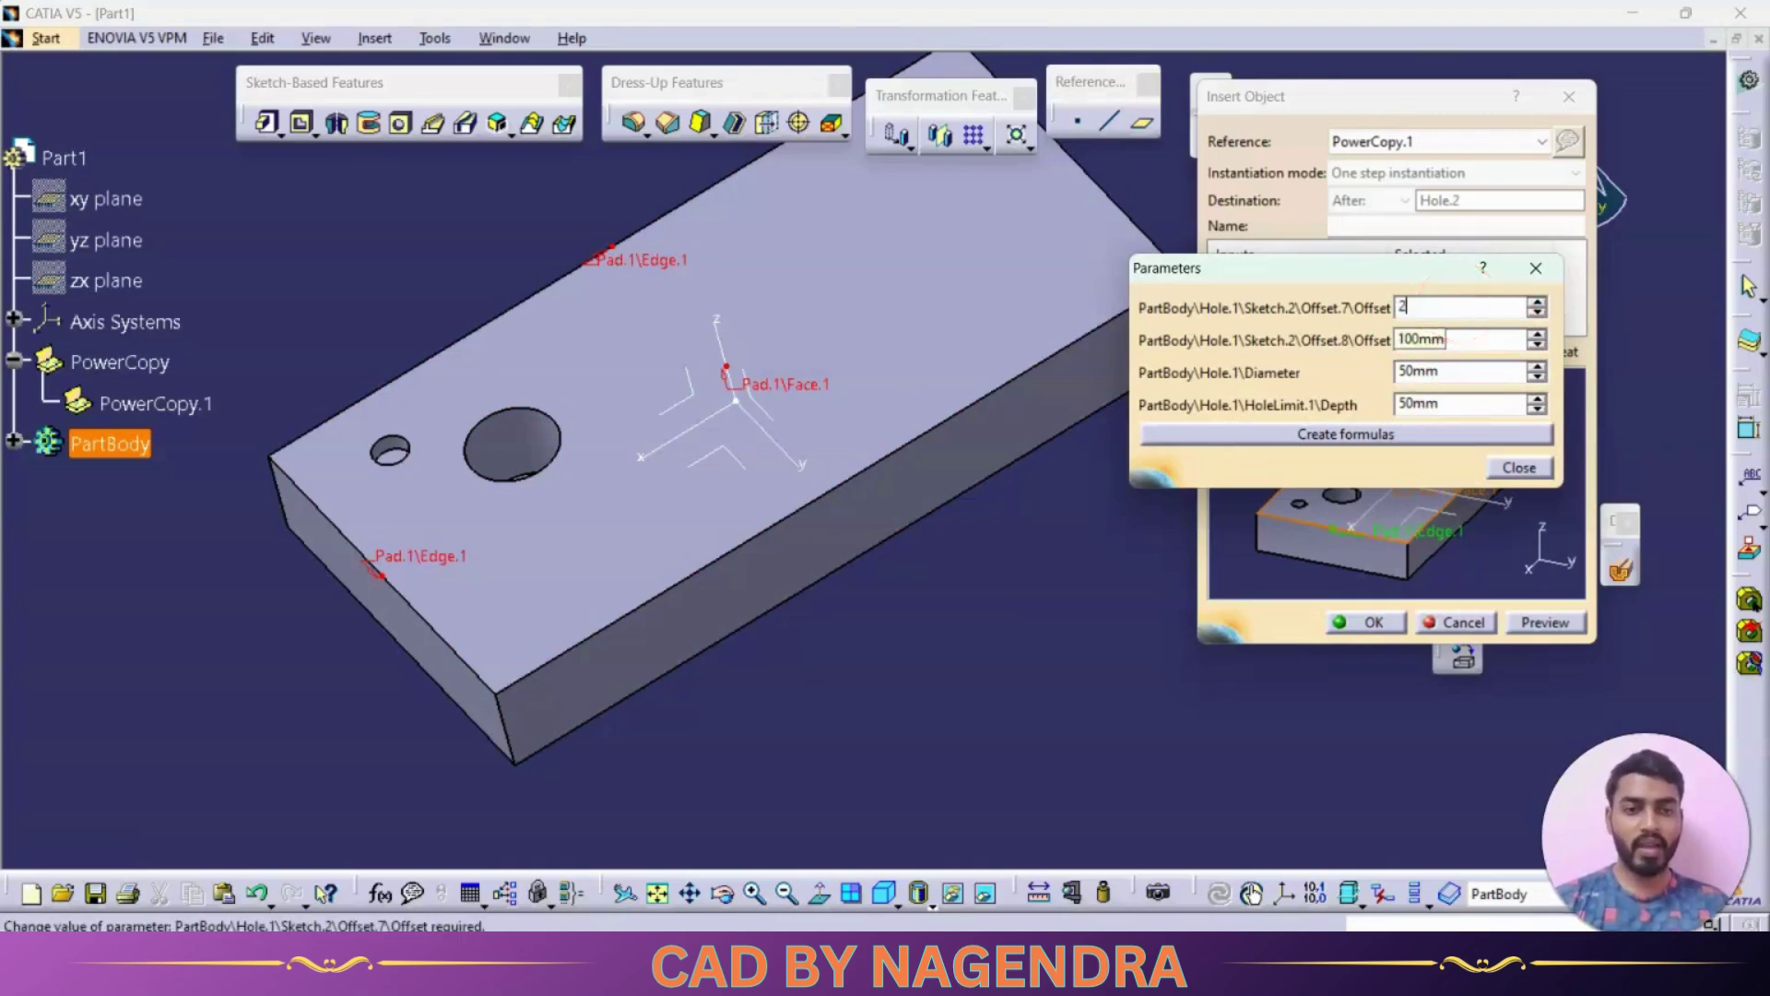
{"action": "type", "text": "200"}
{"action": "left_click", "coordinate": [1484, 344]}
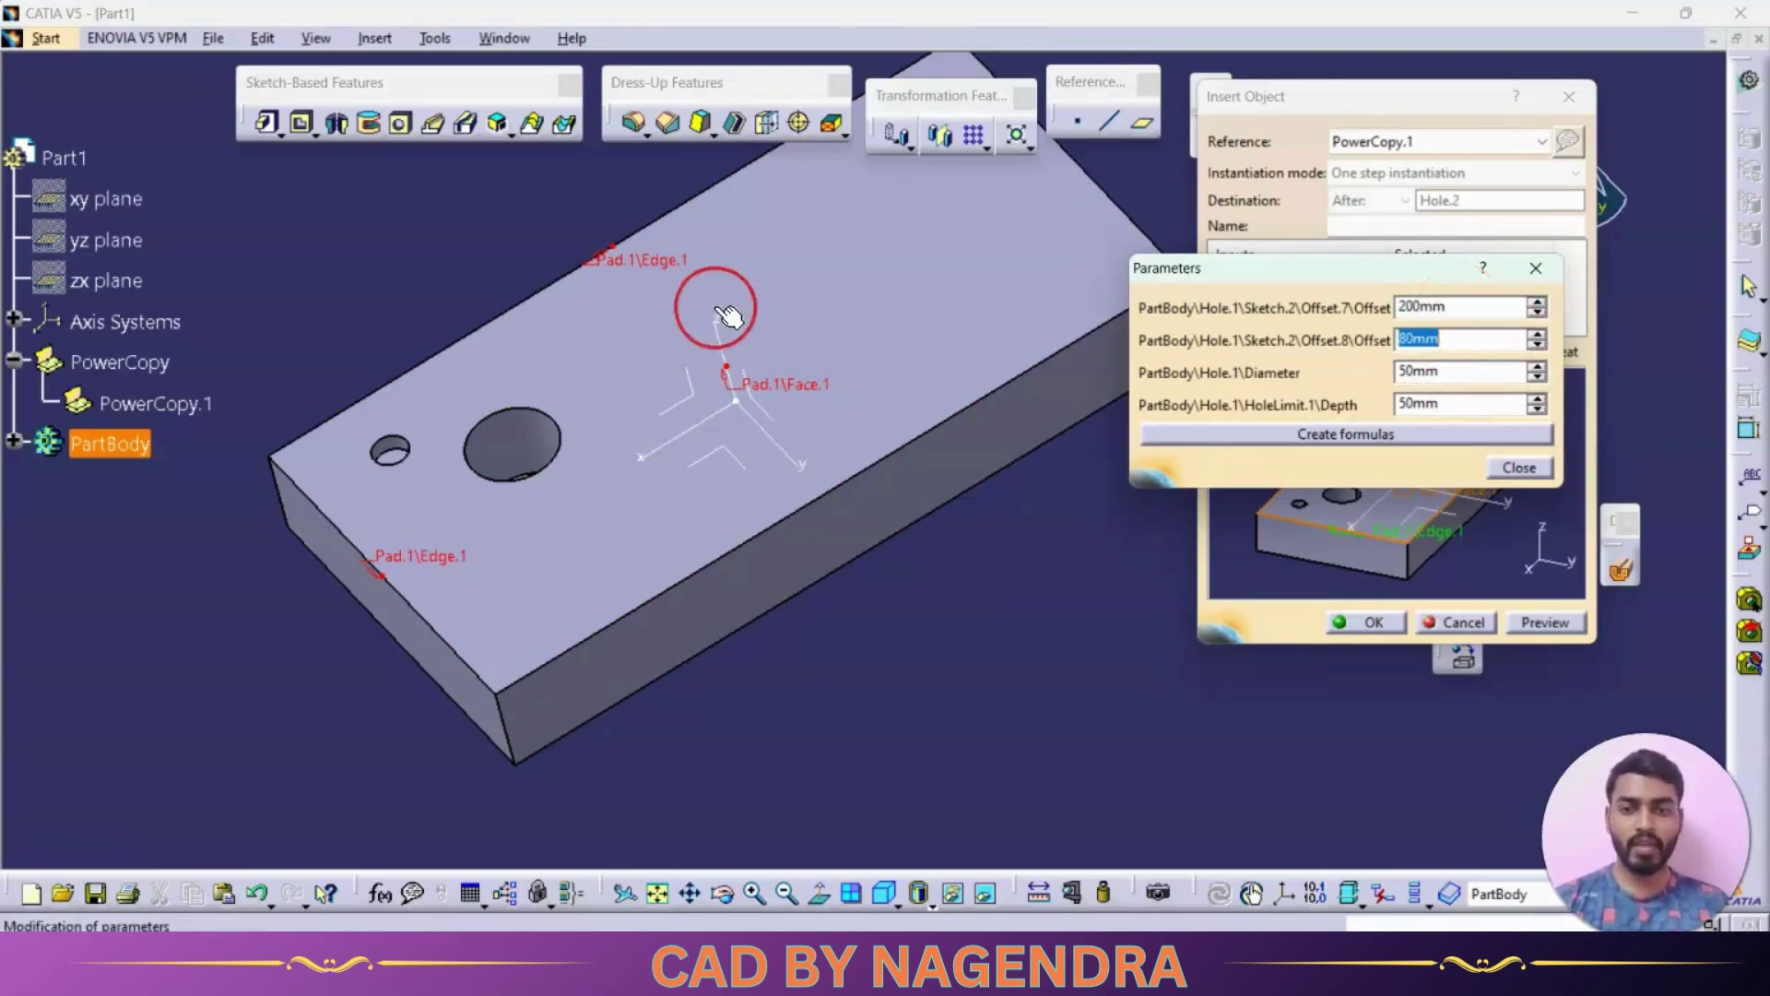
{"action": "type", "text": "15"}
{"action": "left_click", "coordinate": [1470, 371]}
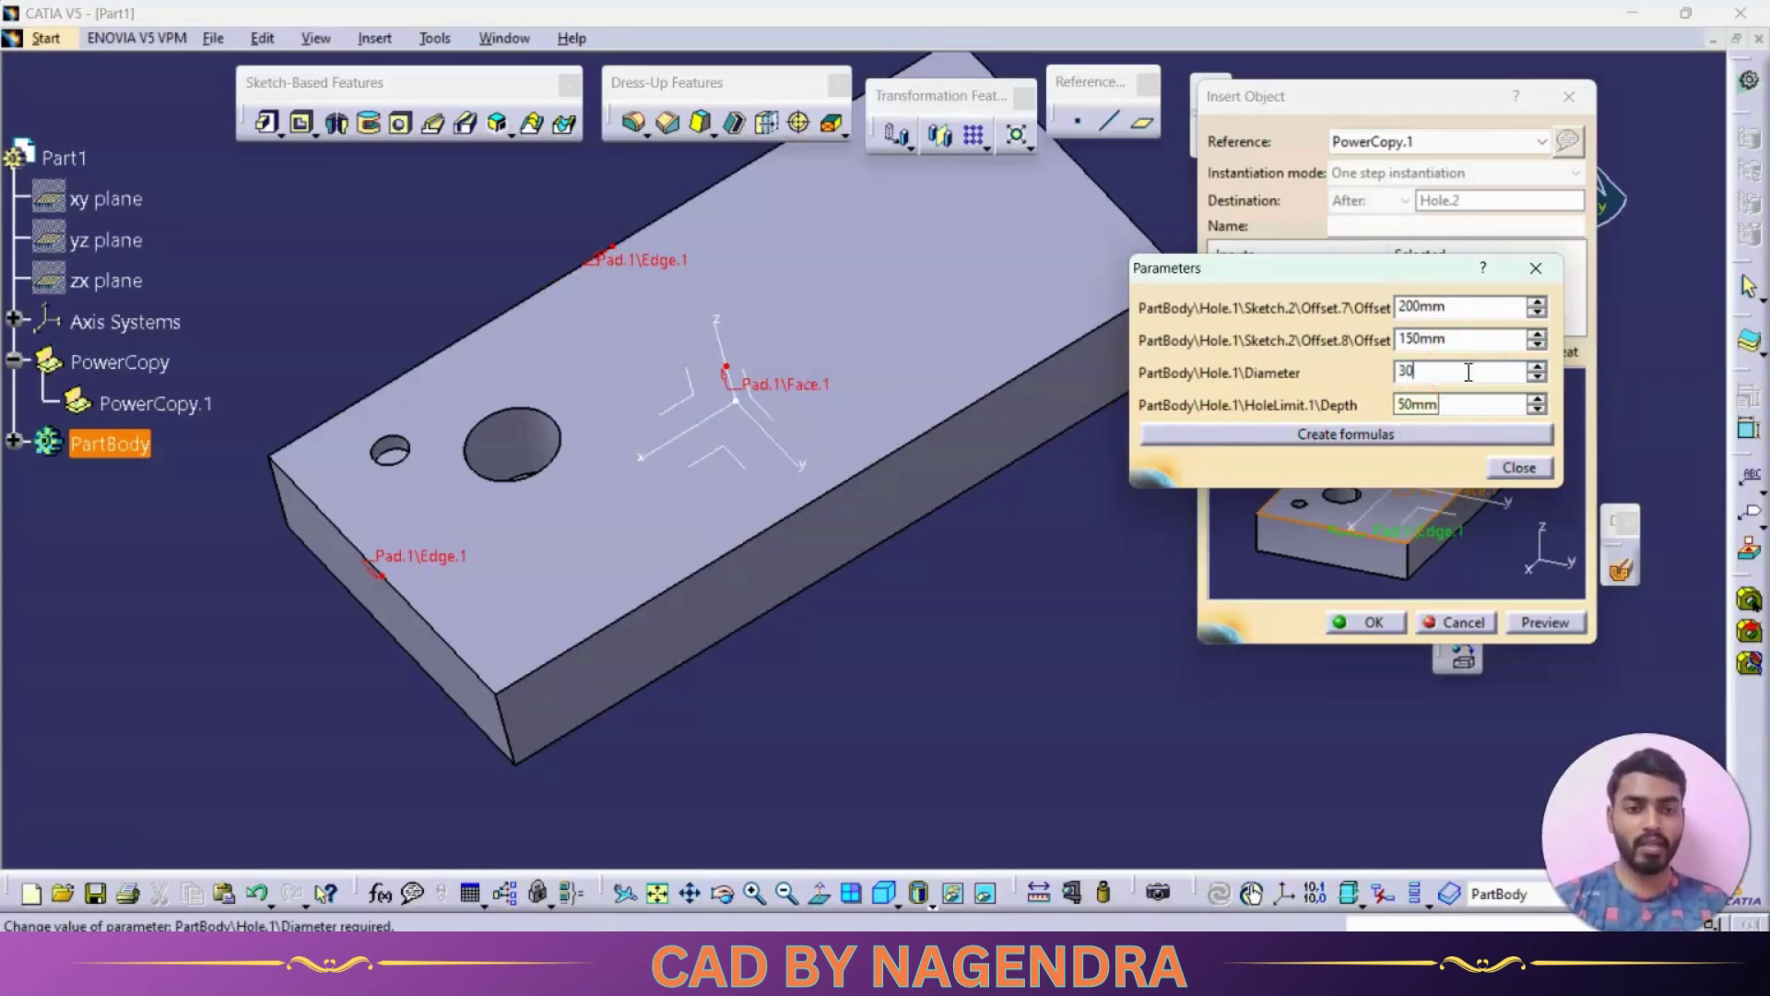
{"action": "left_click", "coordinate": [1456, 401]}
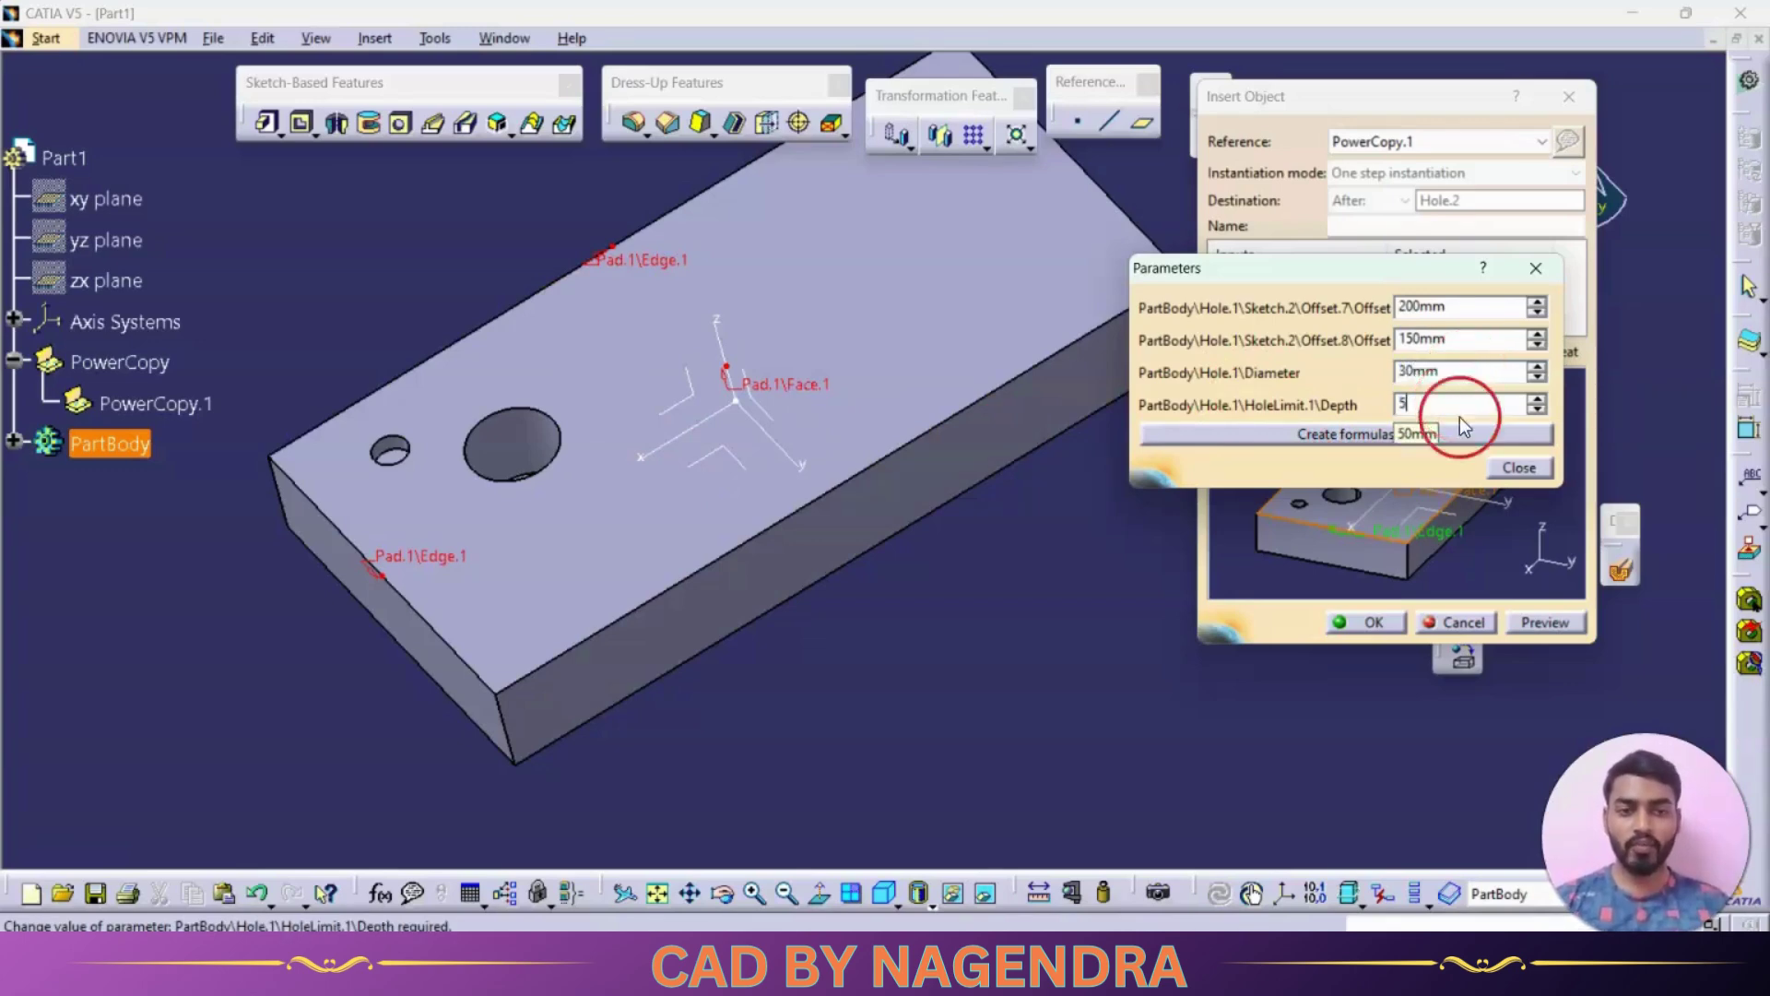
{"action": "left_click", "coordinate": [1428, 304]}
{"action": "left_click", "coordinate": [1554, 472]}
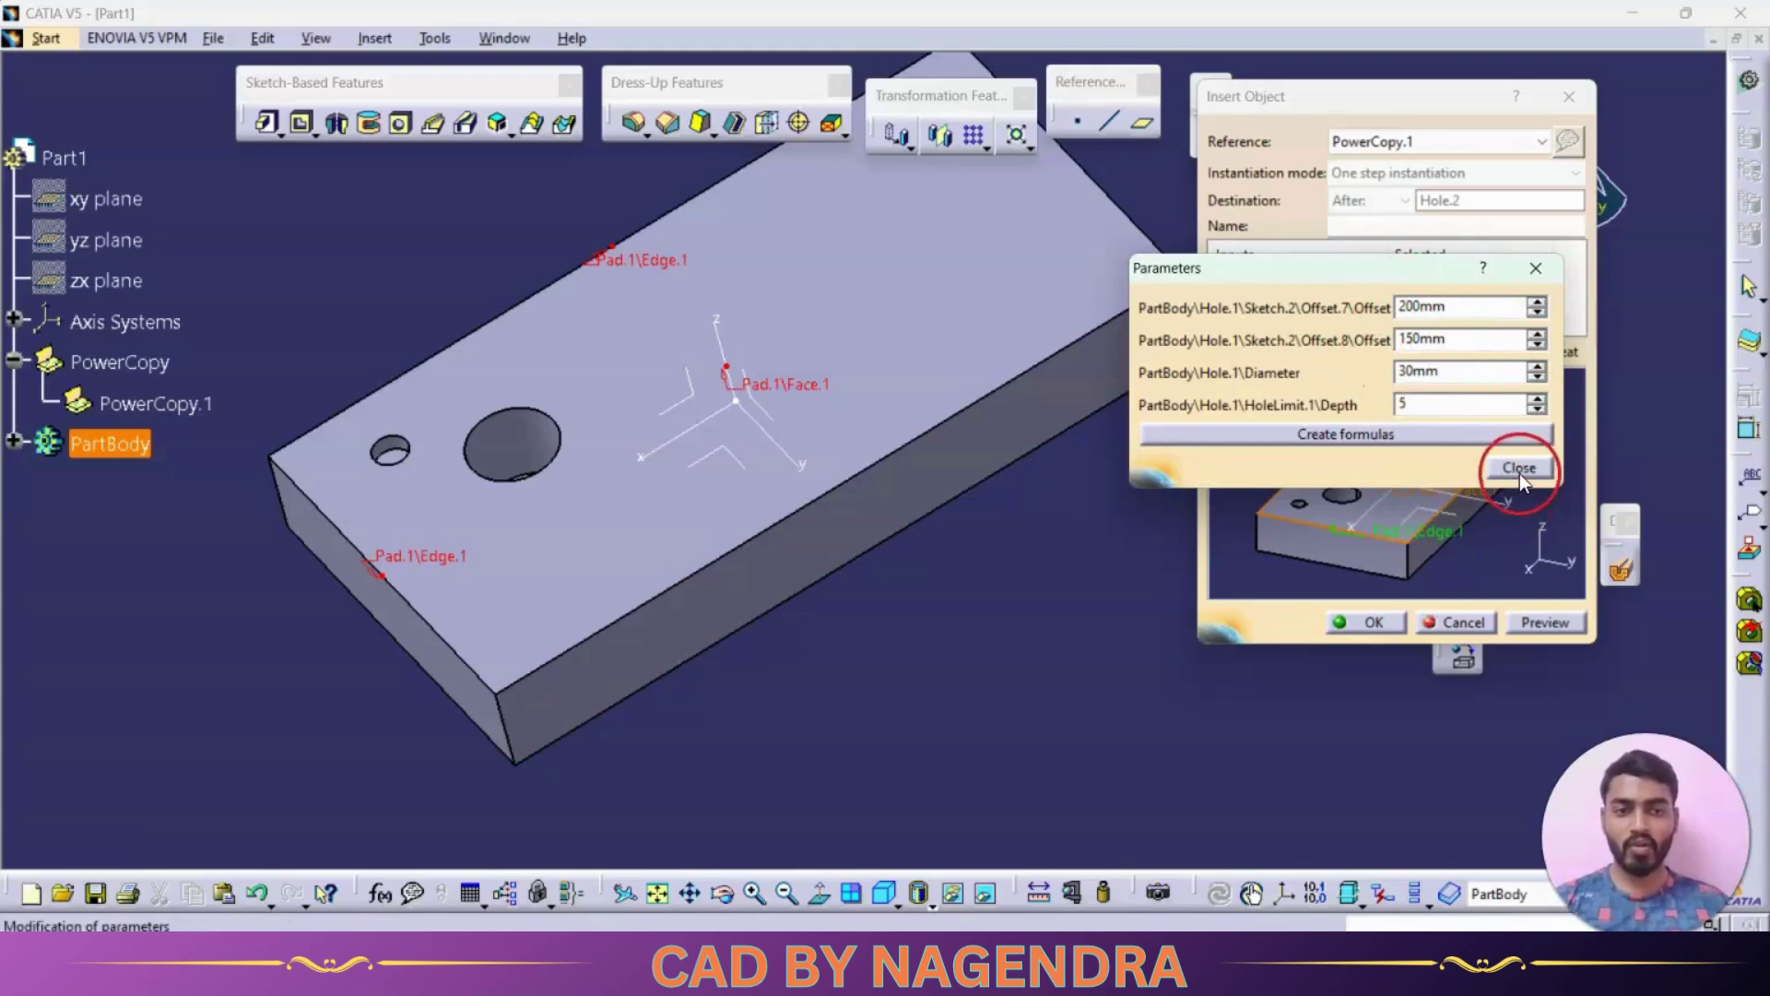
{"action": "left_click", "coordinate": [1308, 622]}
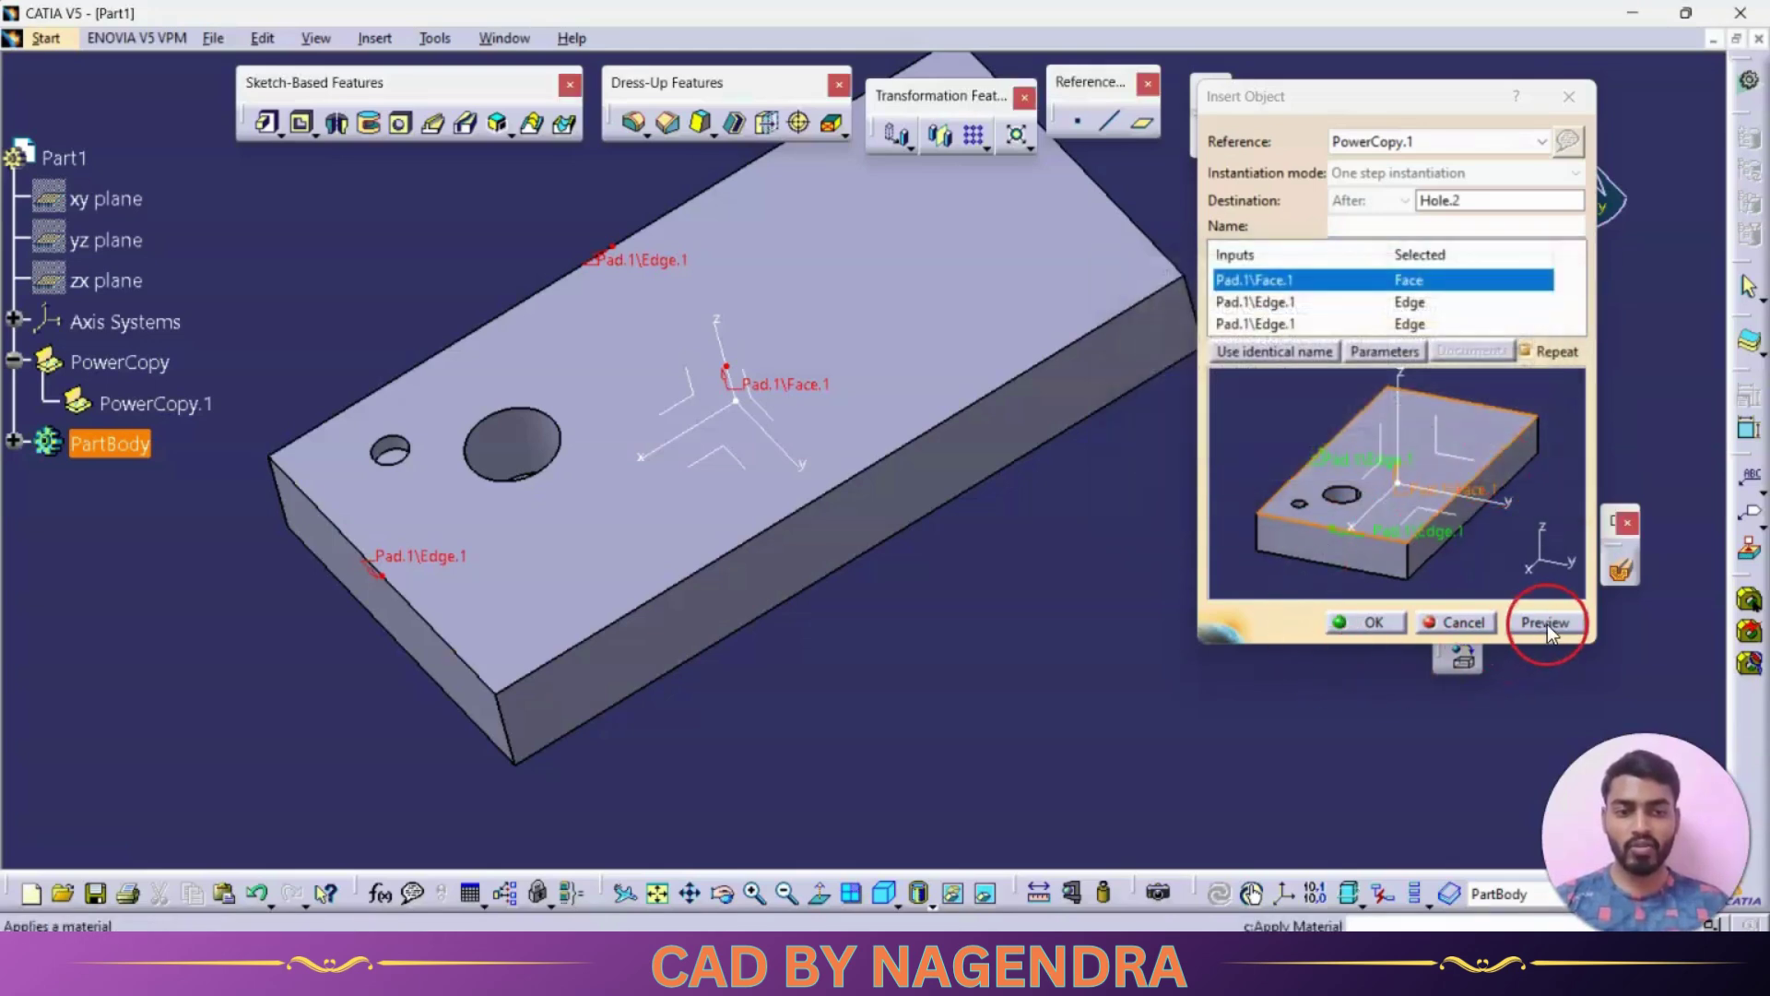
Step: Create the smaller third hole on the block and stop adding further copies
{"action": "middle_click_drag", "start_coordinate": [928, 533], "coordinate": [876, 645]}
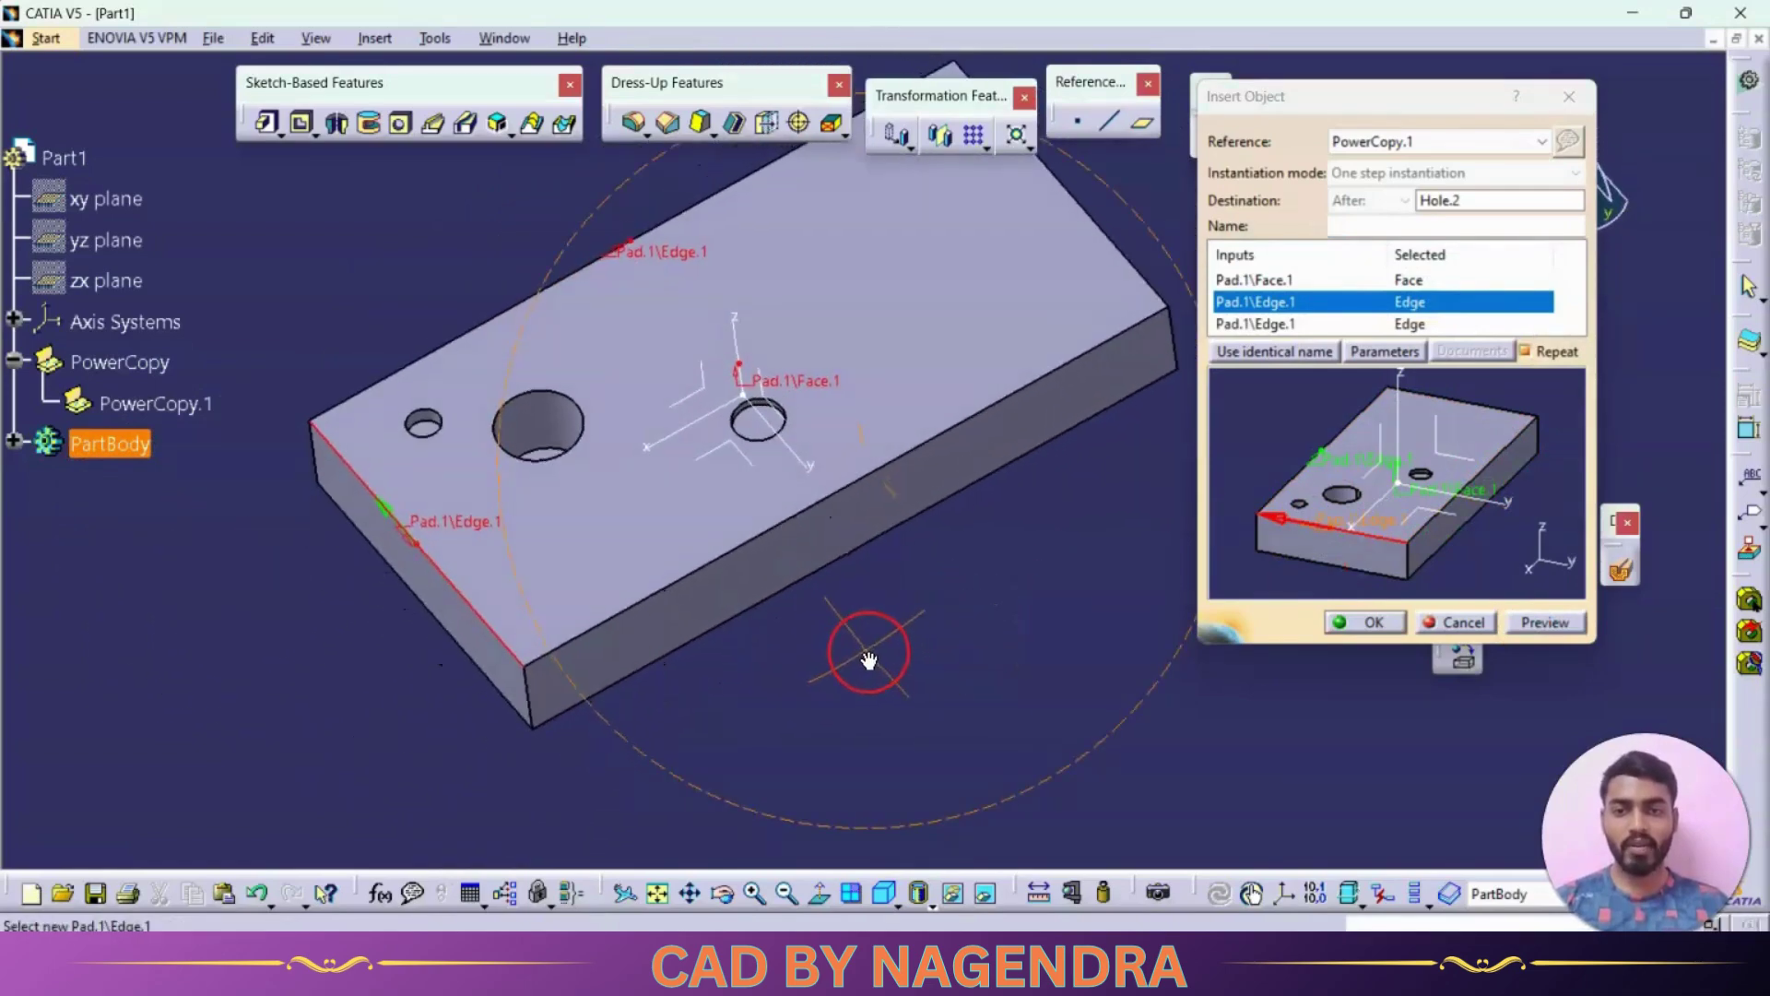
{"action": "left_click", "coordinate": [1366, 623]}
{"action": "left_click", "coordinate": [1366, 623]}
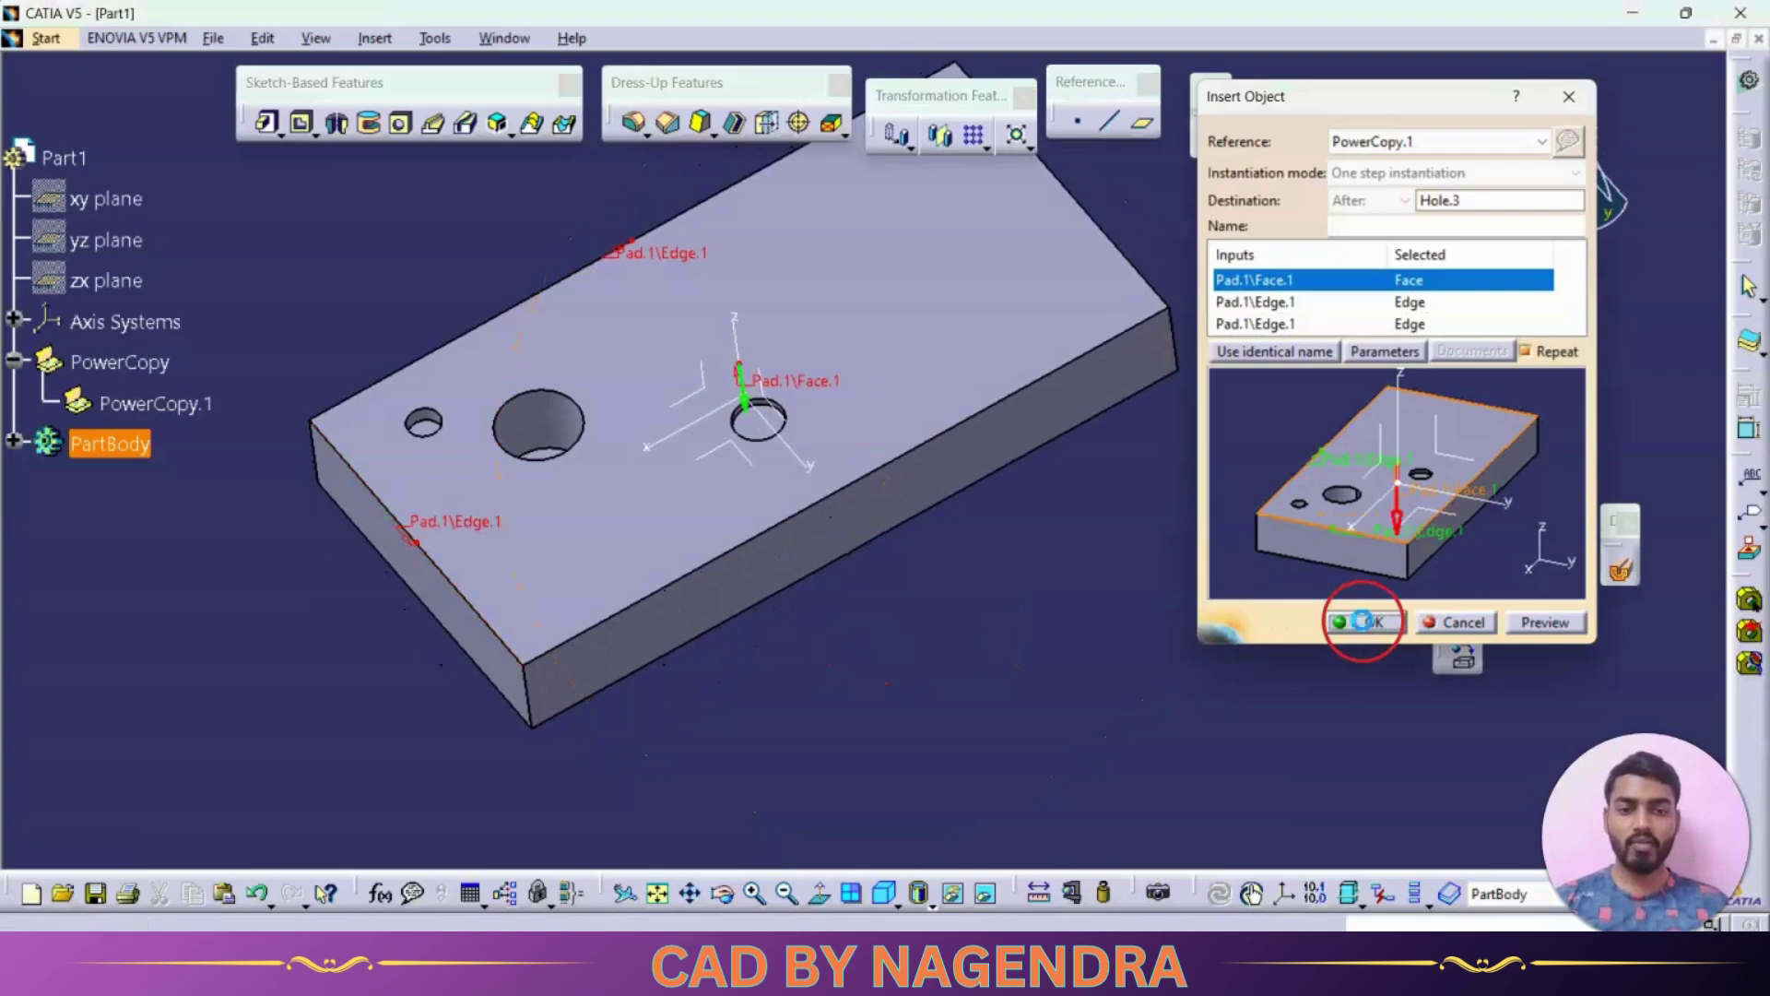
Step: Dismiss the Hole.4 update error and expand PartBody to show Pad.1 and Hole.1–Hole.4
{"action": "left_click_drag", "start_coordinate": [1495, 601], "coordinate": [1383, 403]}
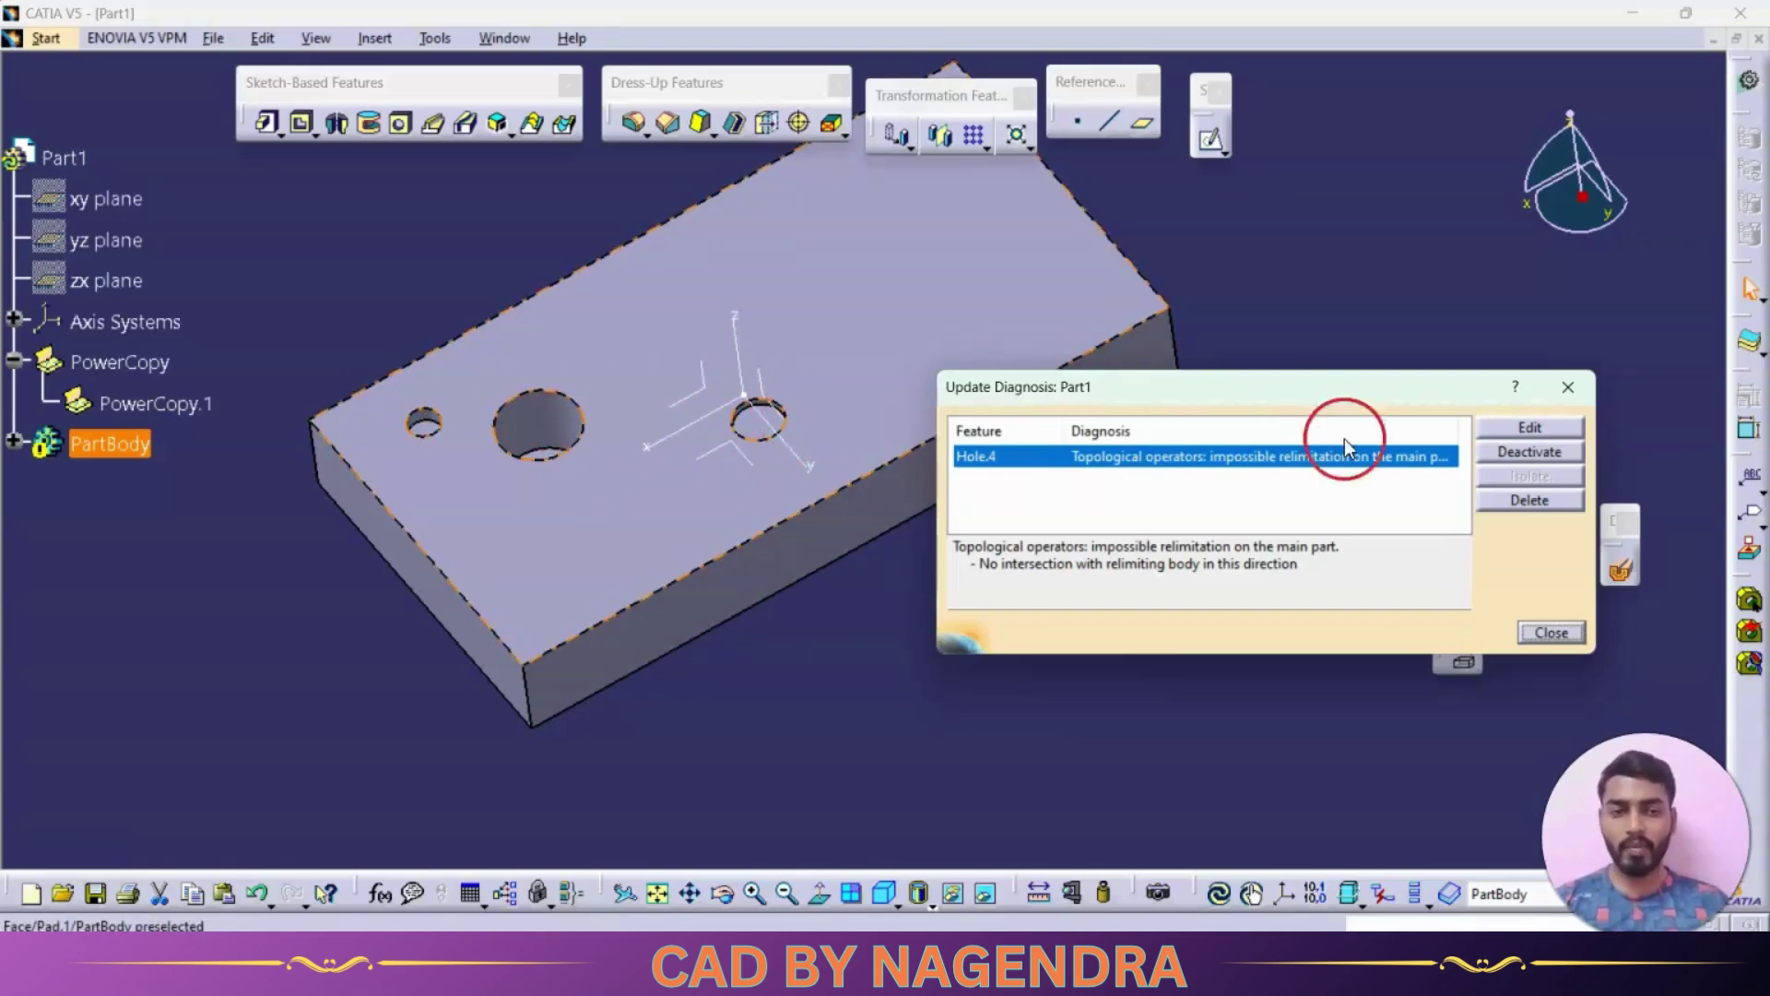
{"action": "left_click", "coordinate": [1569, 397]}
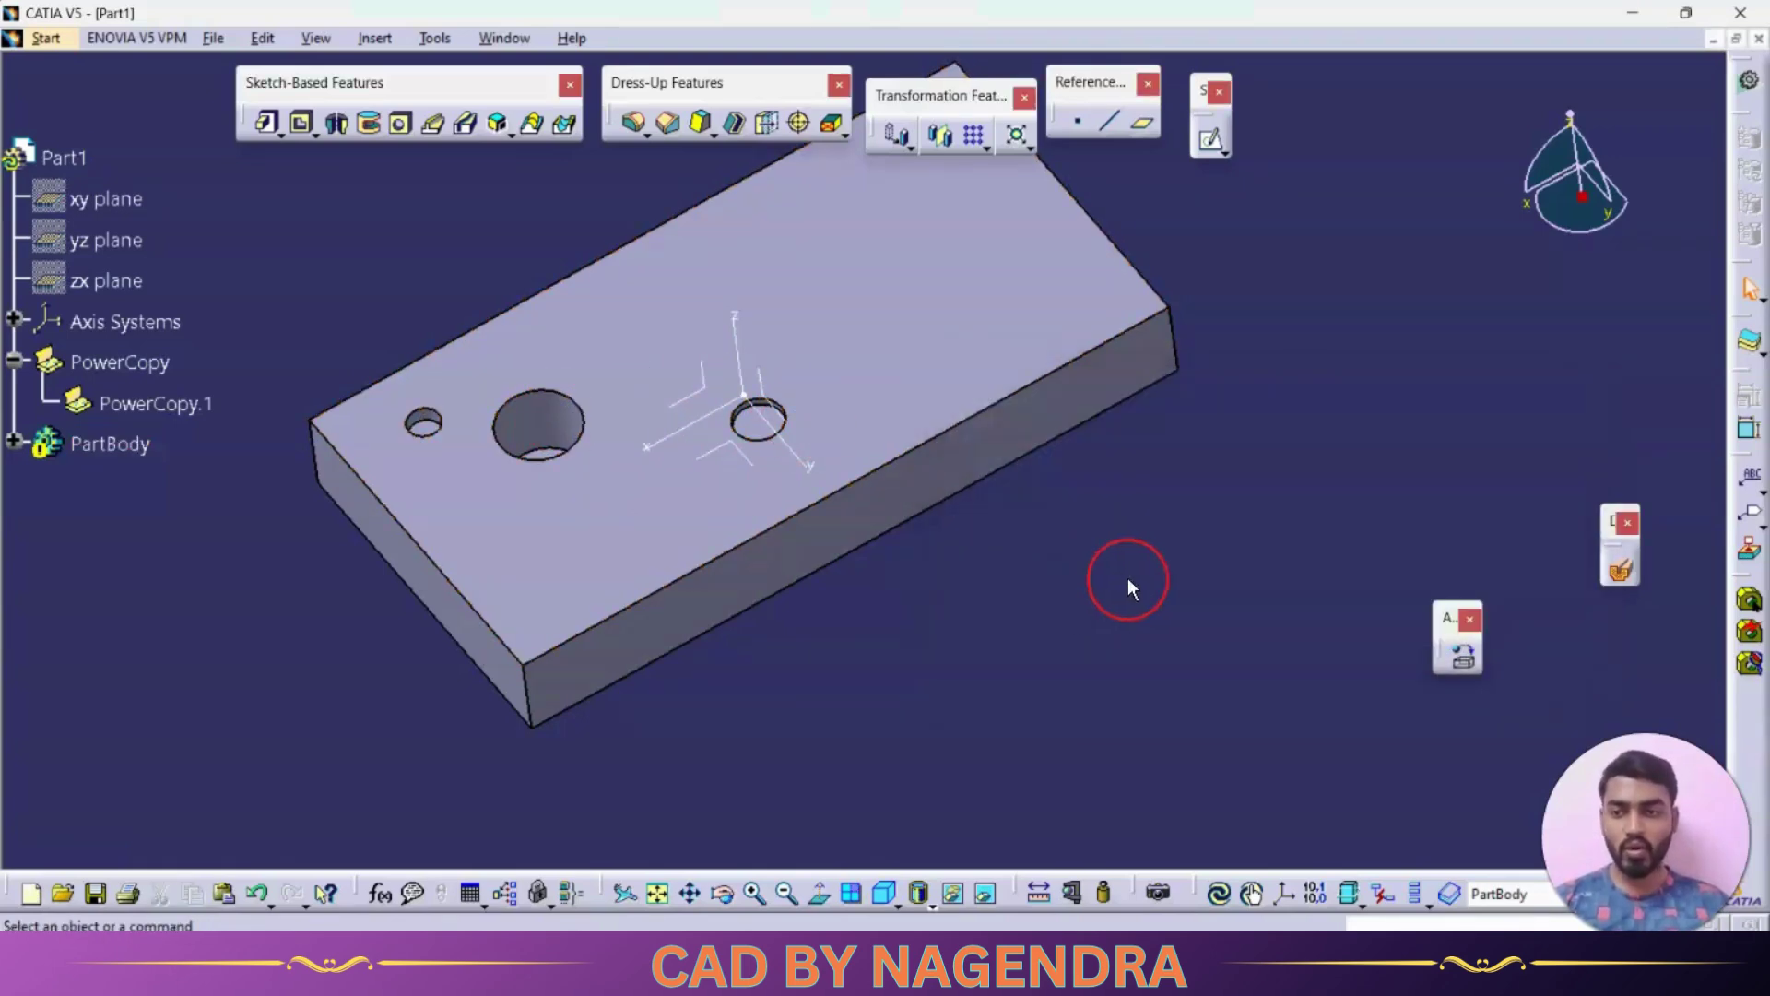
{"action": "left_click", "coordinate": [14, 440]}
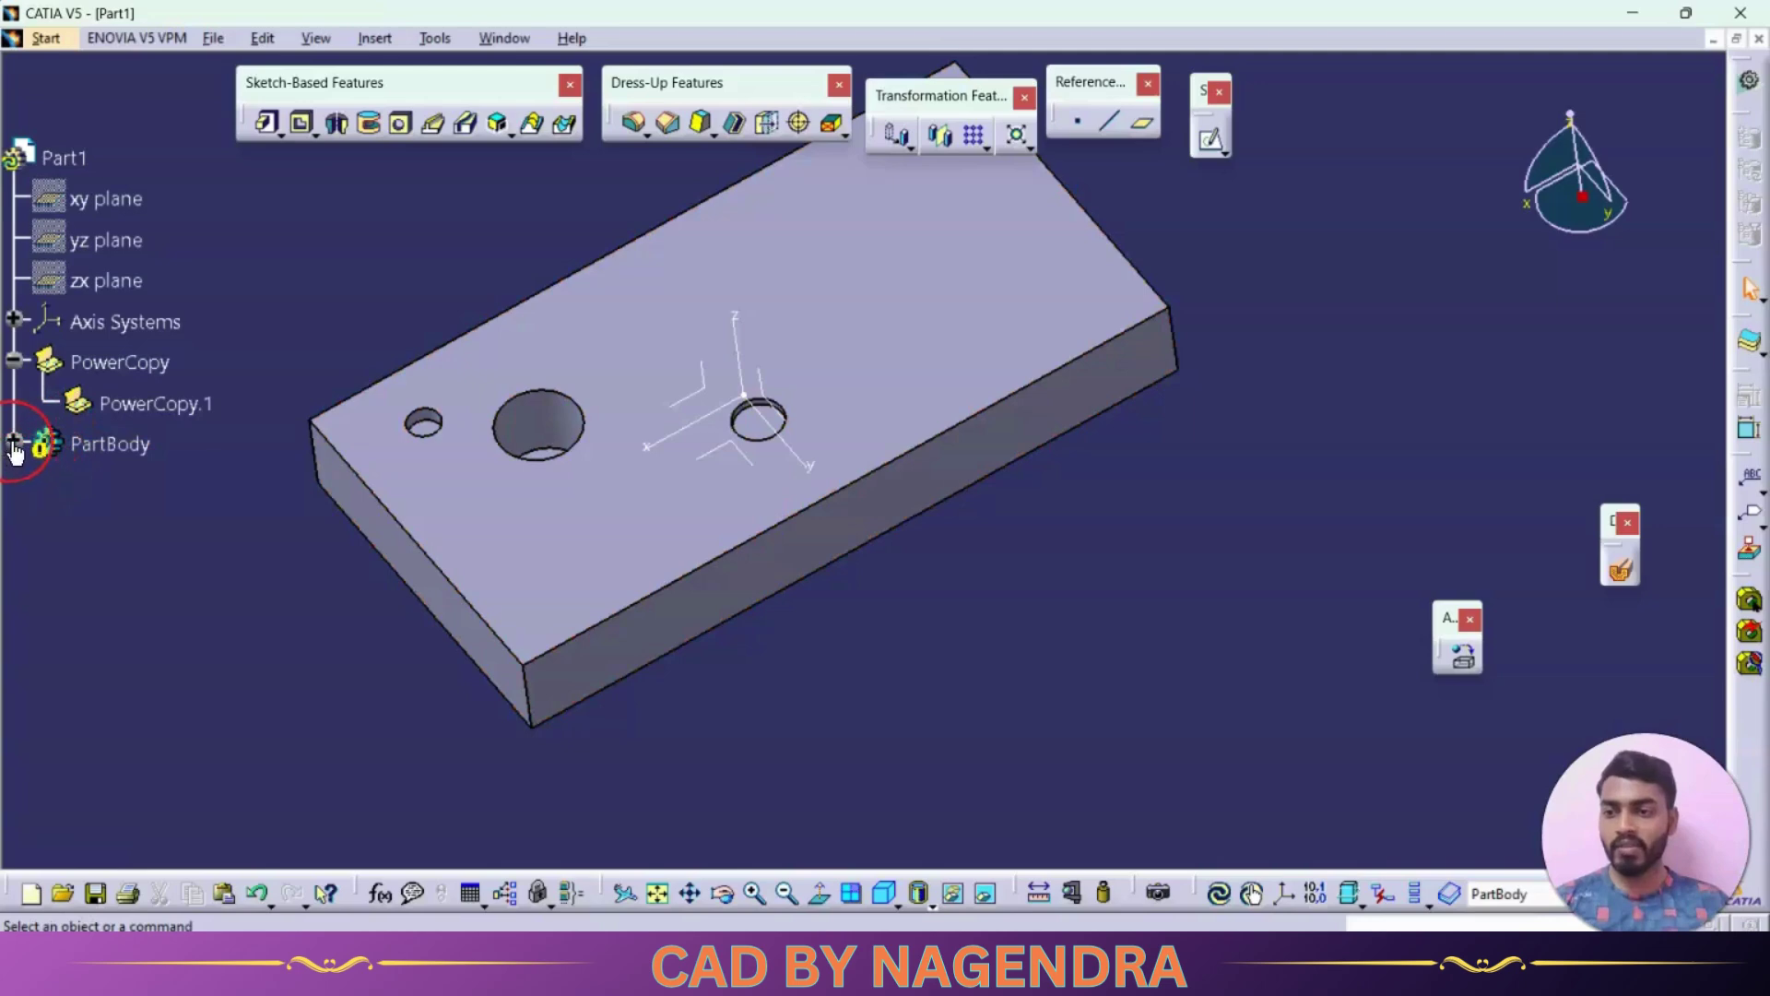
{"action": "scroll", "coordinate": [173, 434], "scroll_direction": "down", "scroll_amount": 3}
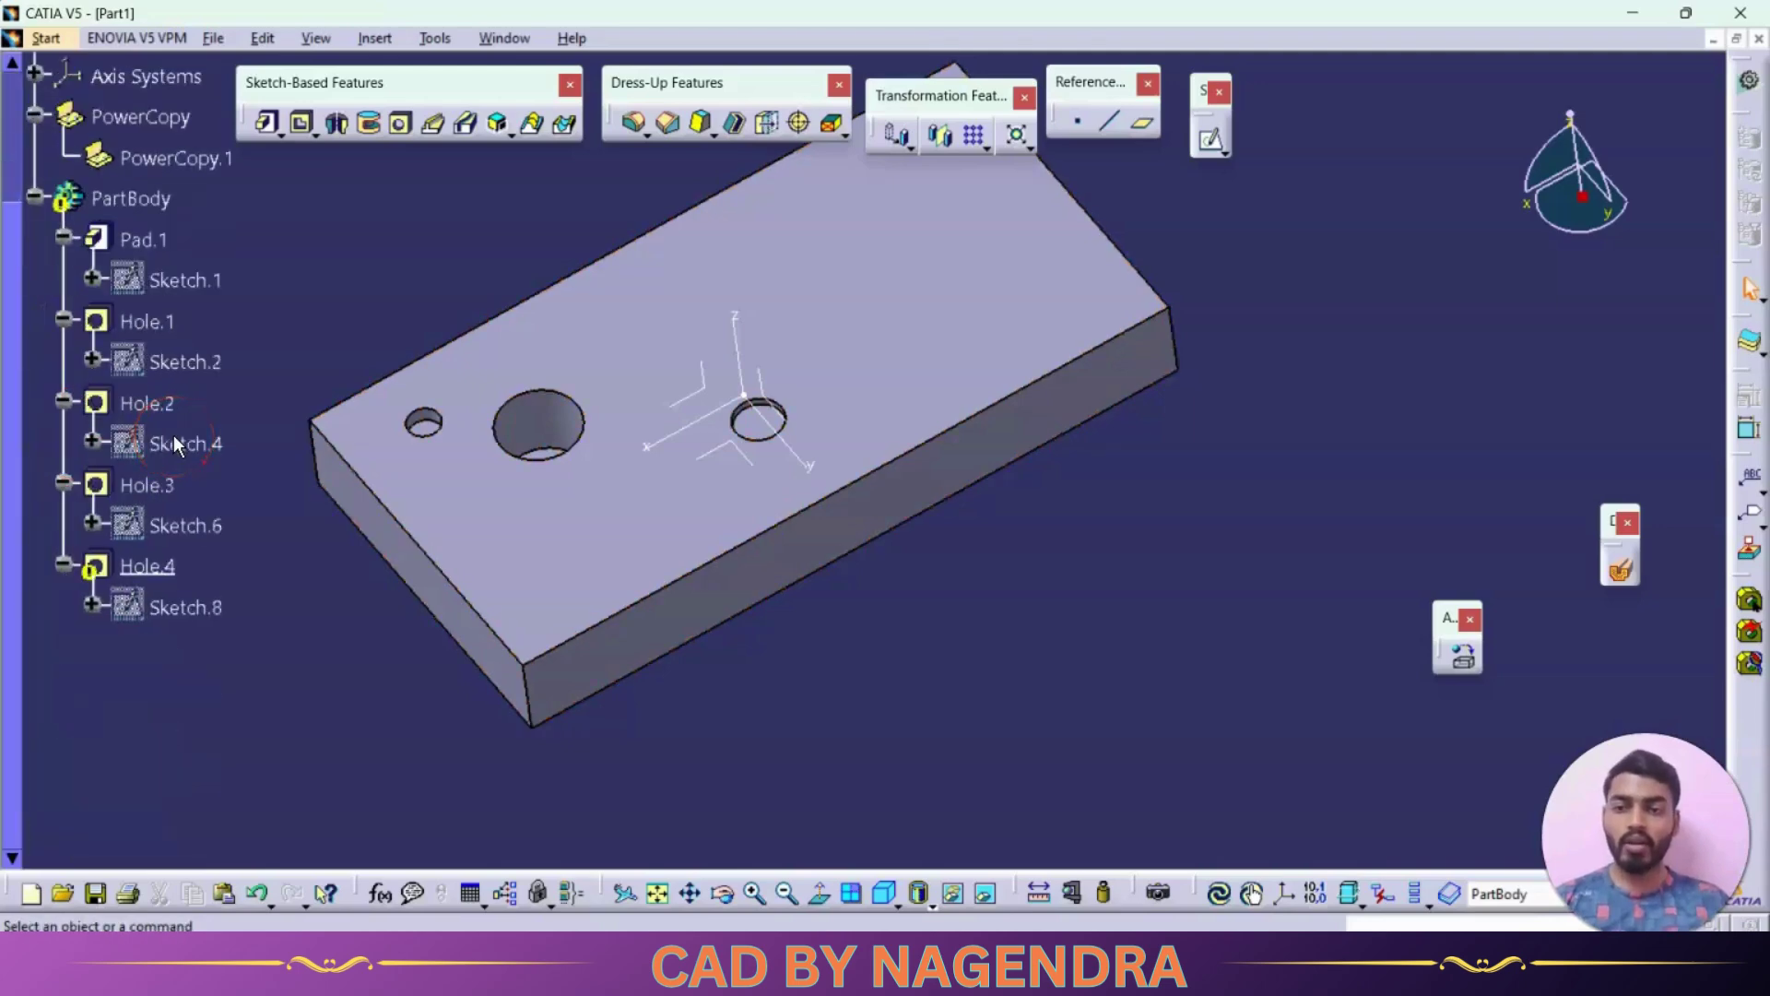
{"action": "scroll", "coordinate": [174, 435], "scroll_direction": "down", "scroll_amount": 2}
Step: Delete Hole.4 with its Sketch.8, leaving three holes, and view the plate isometrically
{"action": "middle_click_drag", "start_coordinate": [681, 580], "coordinate": [376, 562]}
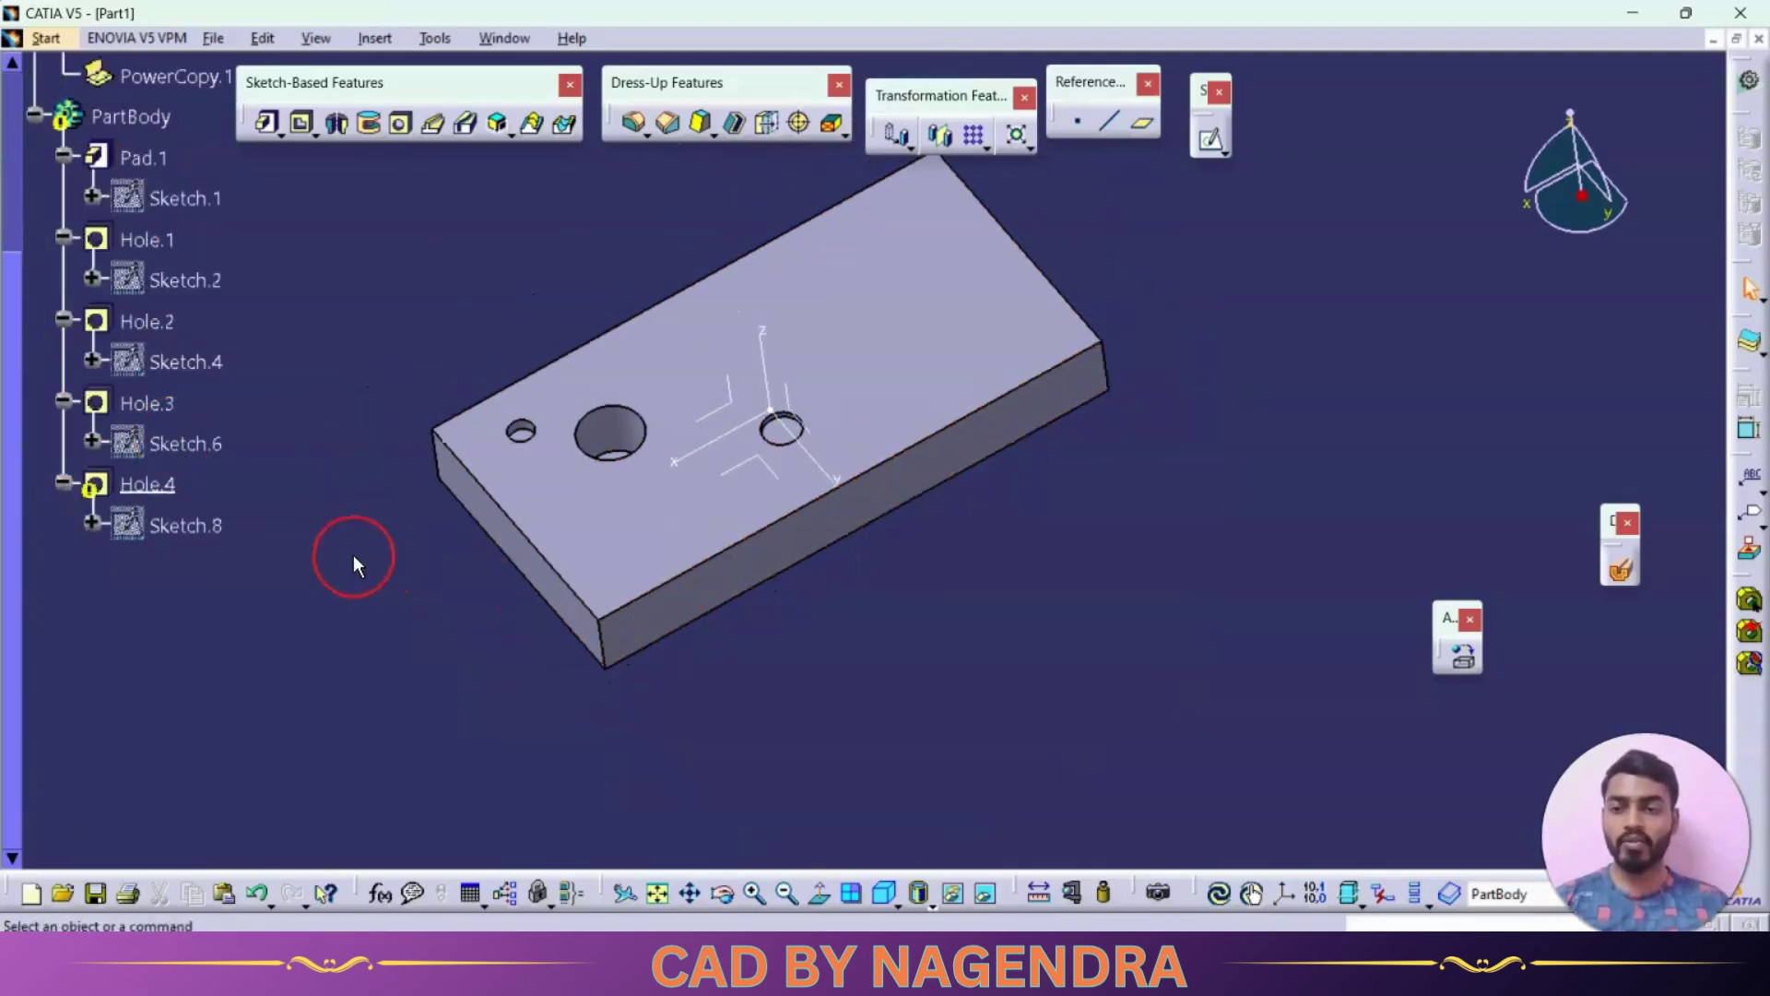
{"action": "right_click", "coordinate": [175, 503]}
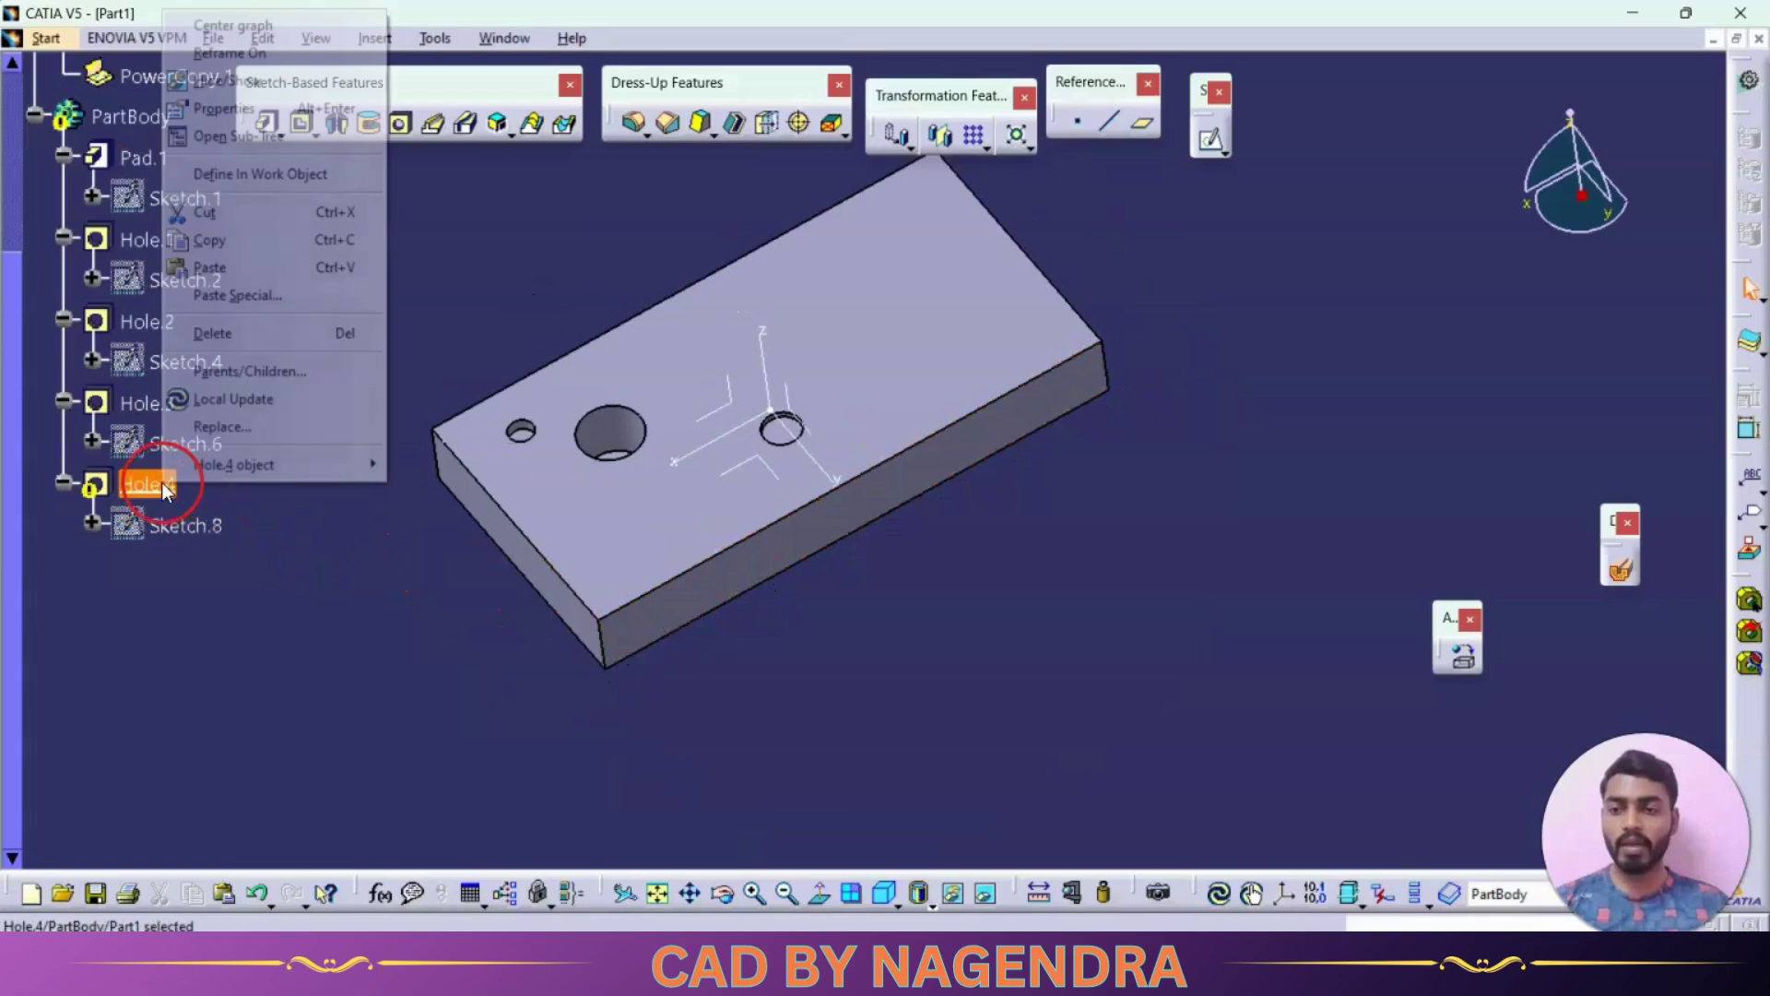
{"action": "left_click", "coordinate": [284, 334]}
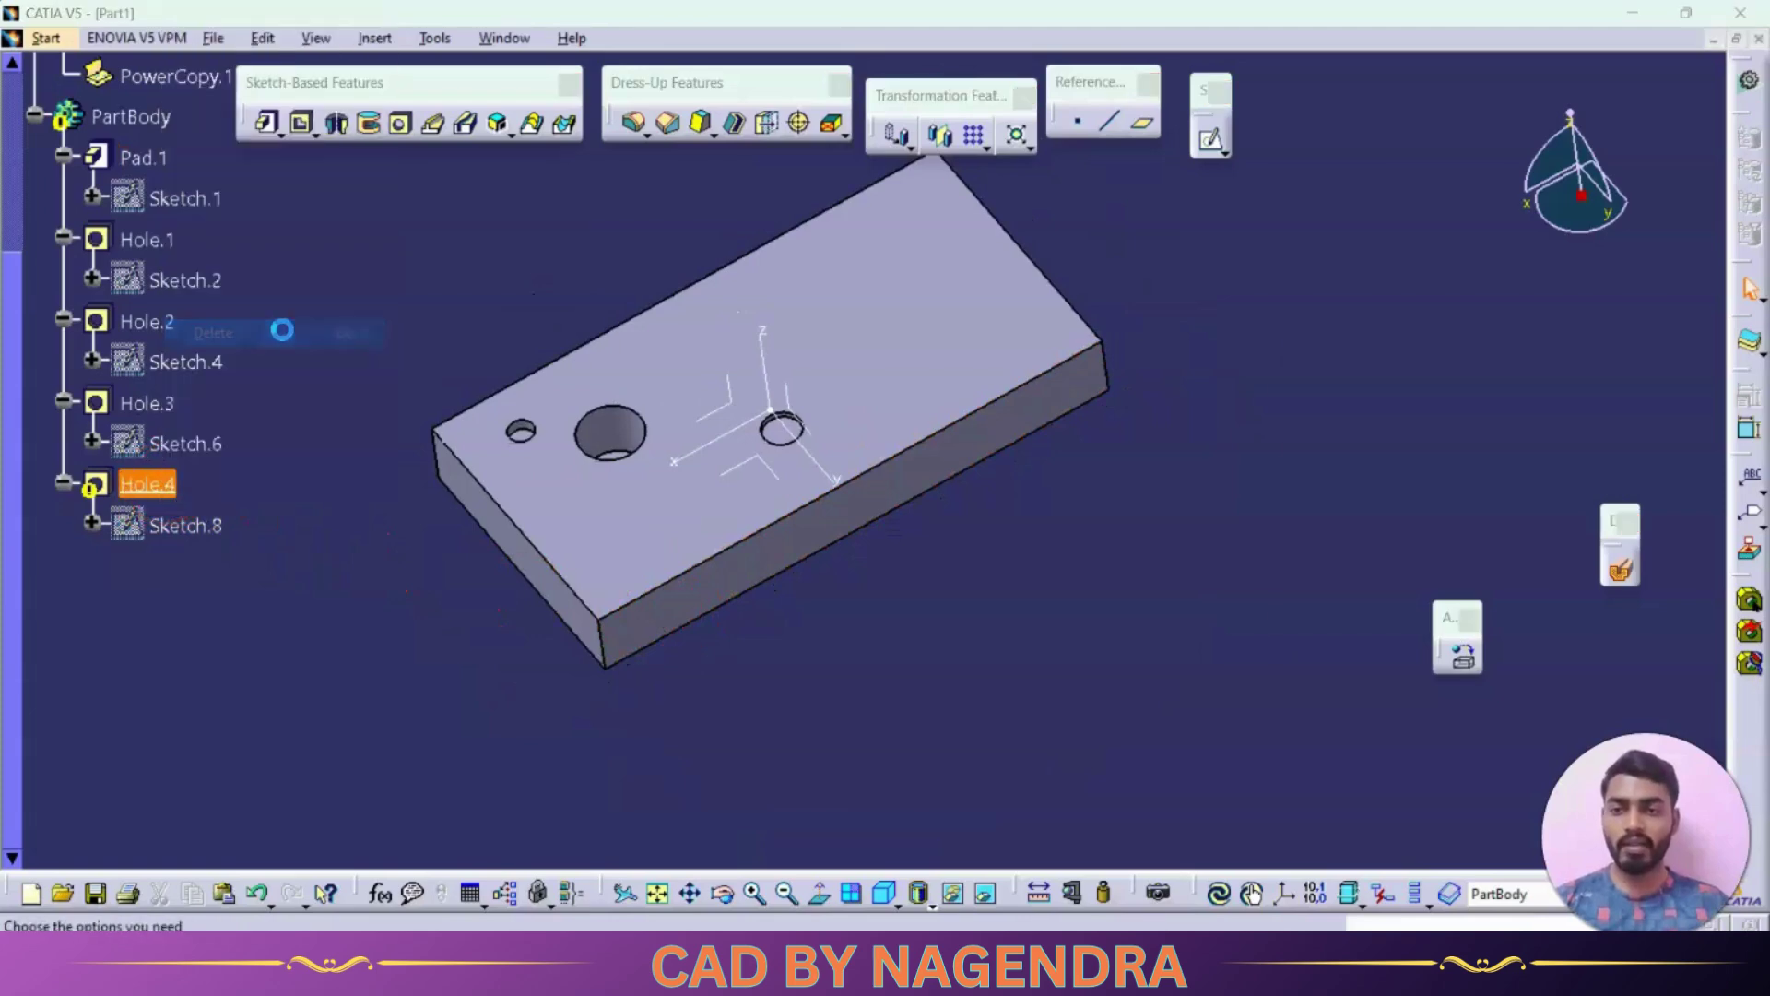
{"action": "left_click", "coordinate": [1503, 595]}
{"action": "middle_click_drag", "start_coordinate": [968, 621], "coordinate": [177, 502]}
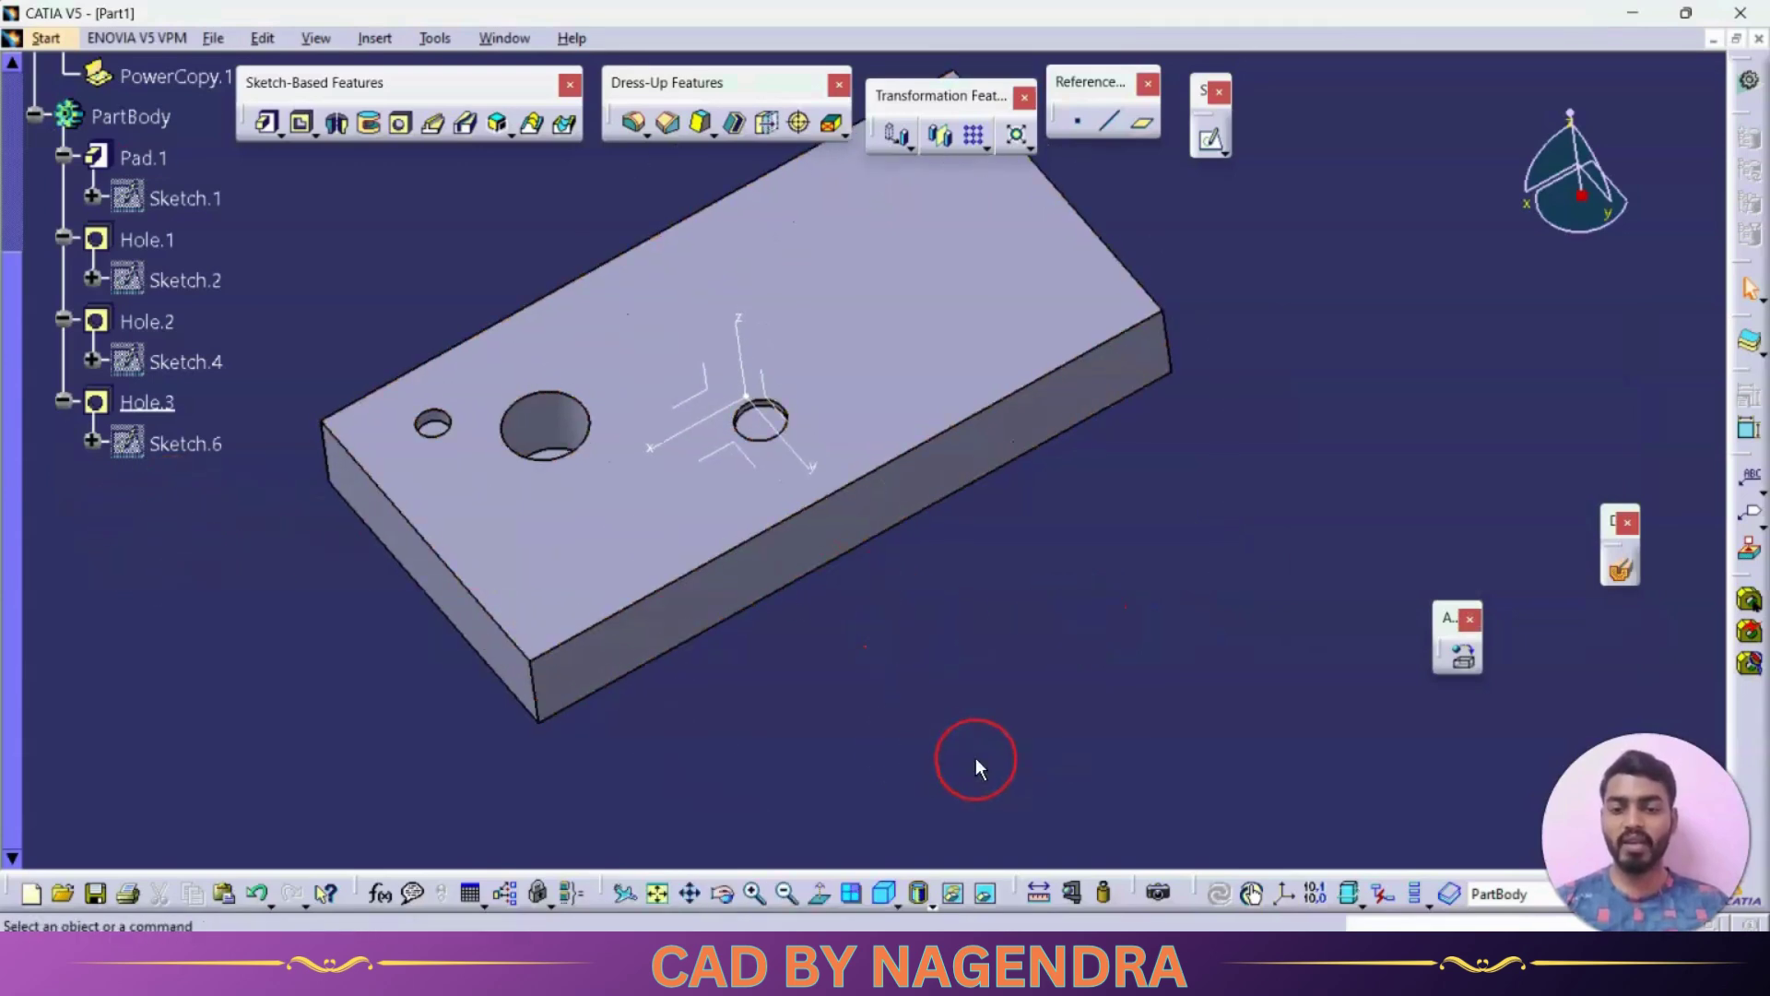
{"action": "left_click", "coordinate": [884, 892]}
{"action": "middle_click_drag", "start_coordinate": [968, 605], "coordinate": [1065, 582]}
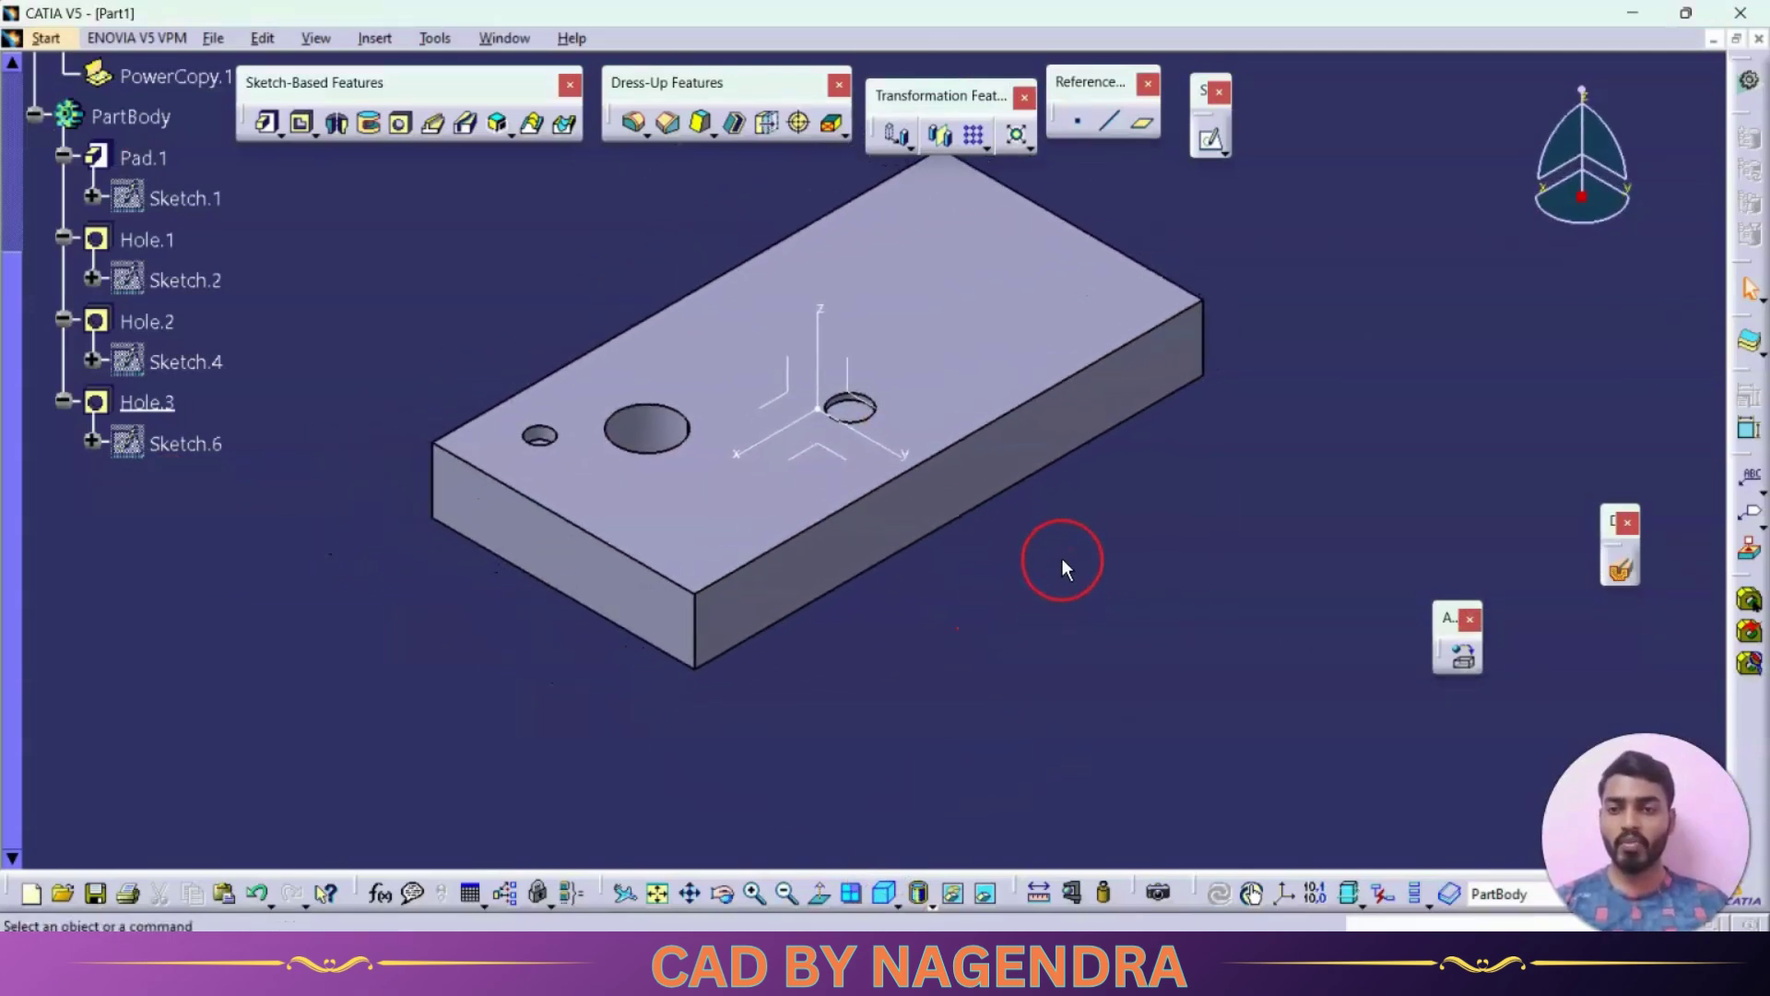
Step: Close the holed plate without saving and create a new part in Part Design
{"action": "left_click", "coordinate": [219, 47]}
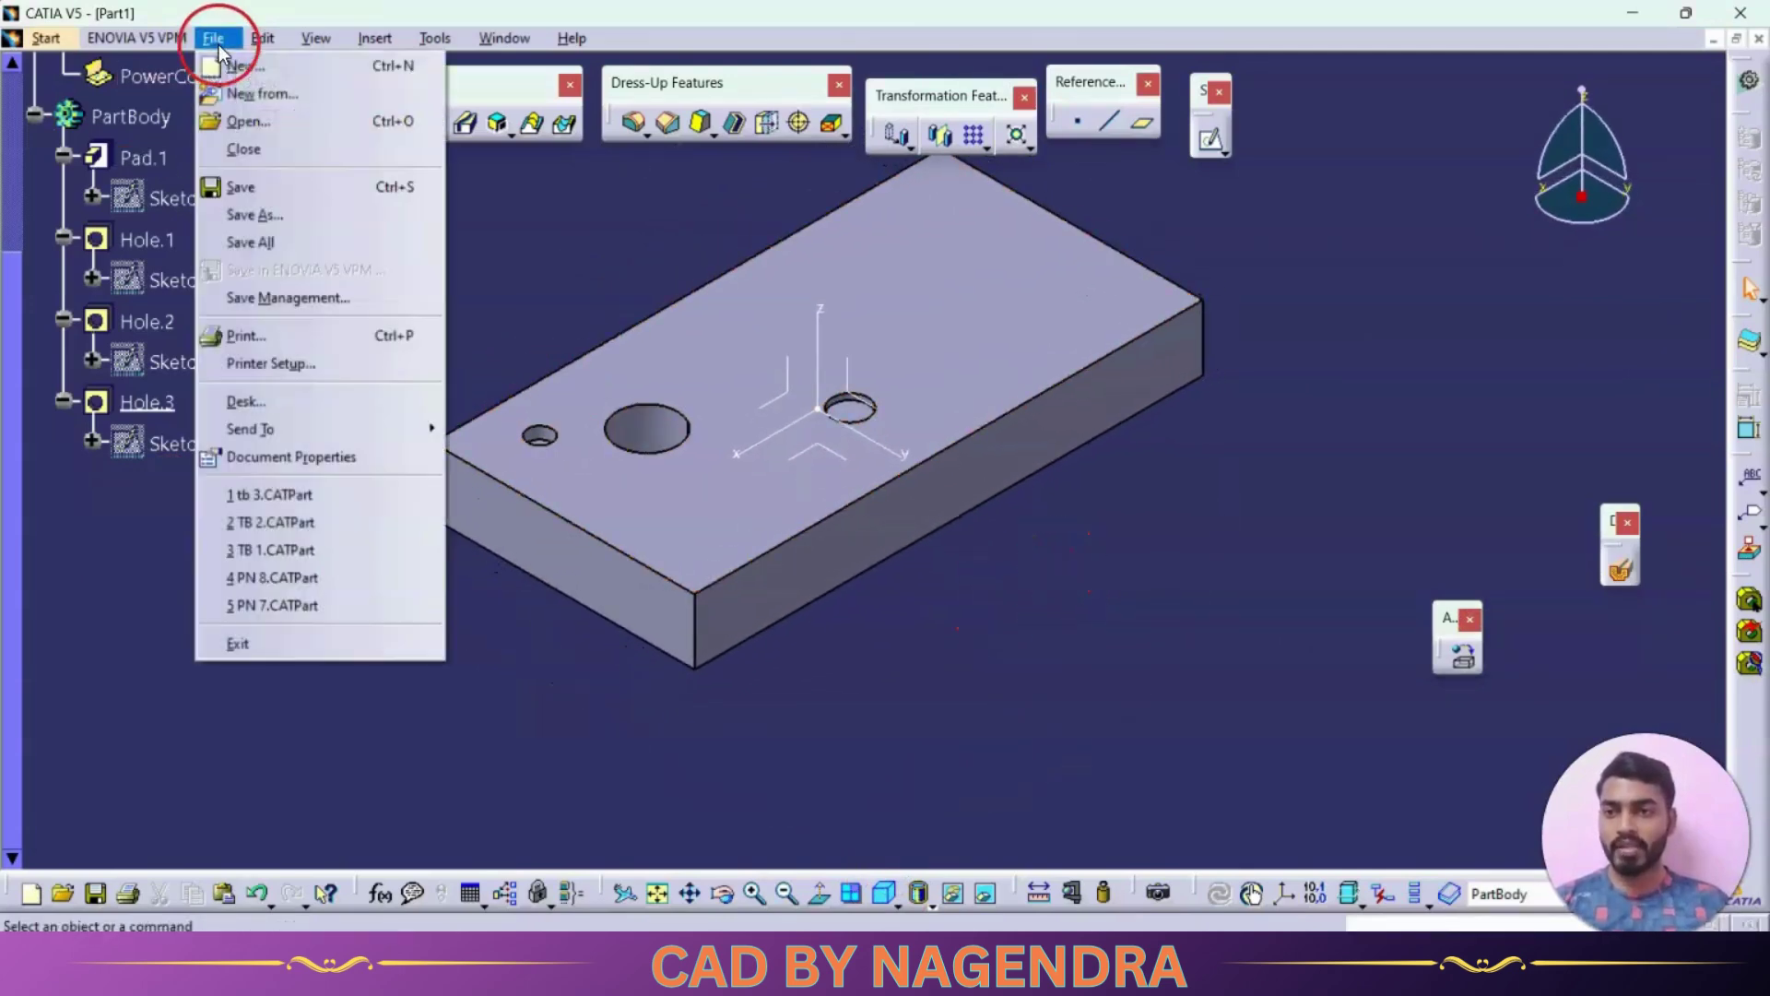
{"action": "left_click", "coordinate": [260, 152]}
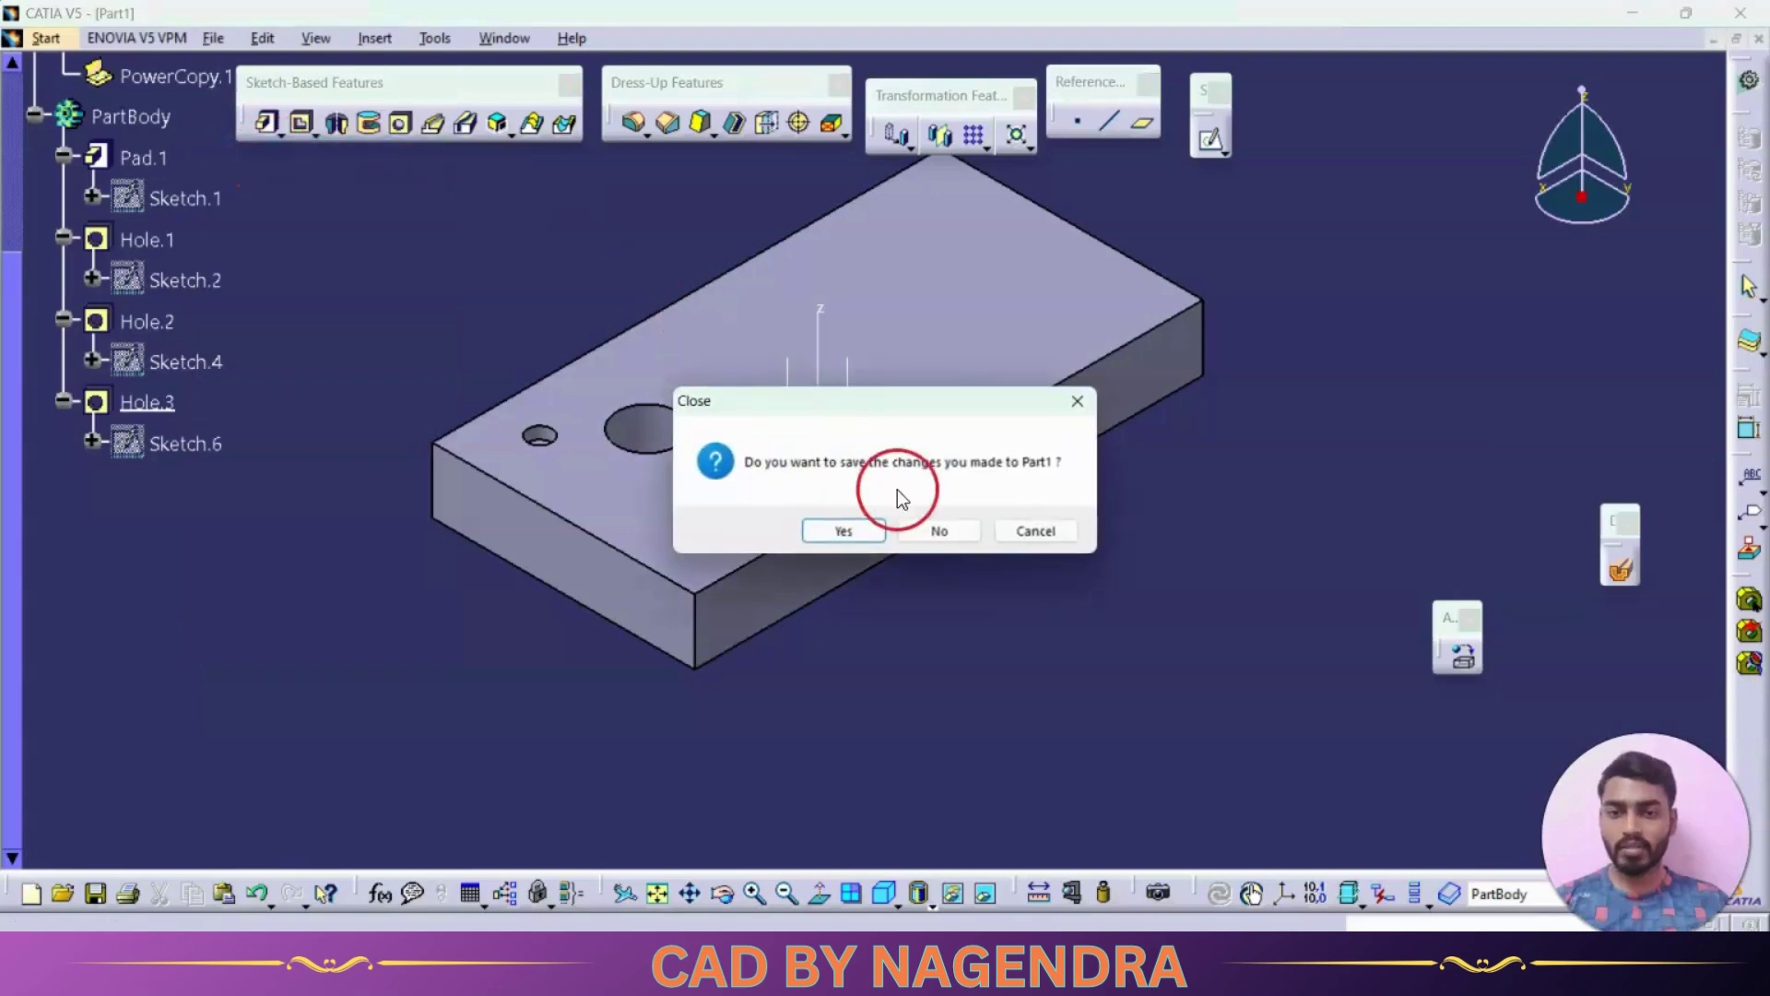
{"action": "left_click", "coordinate": [938, 528]}
{"action": "left_click", "coordinate": [23, 38]}
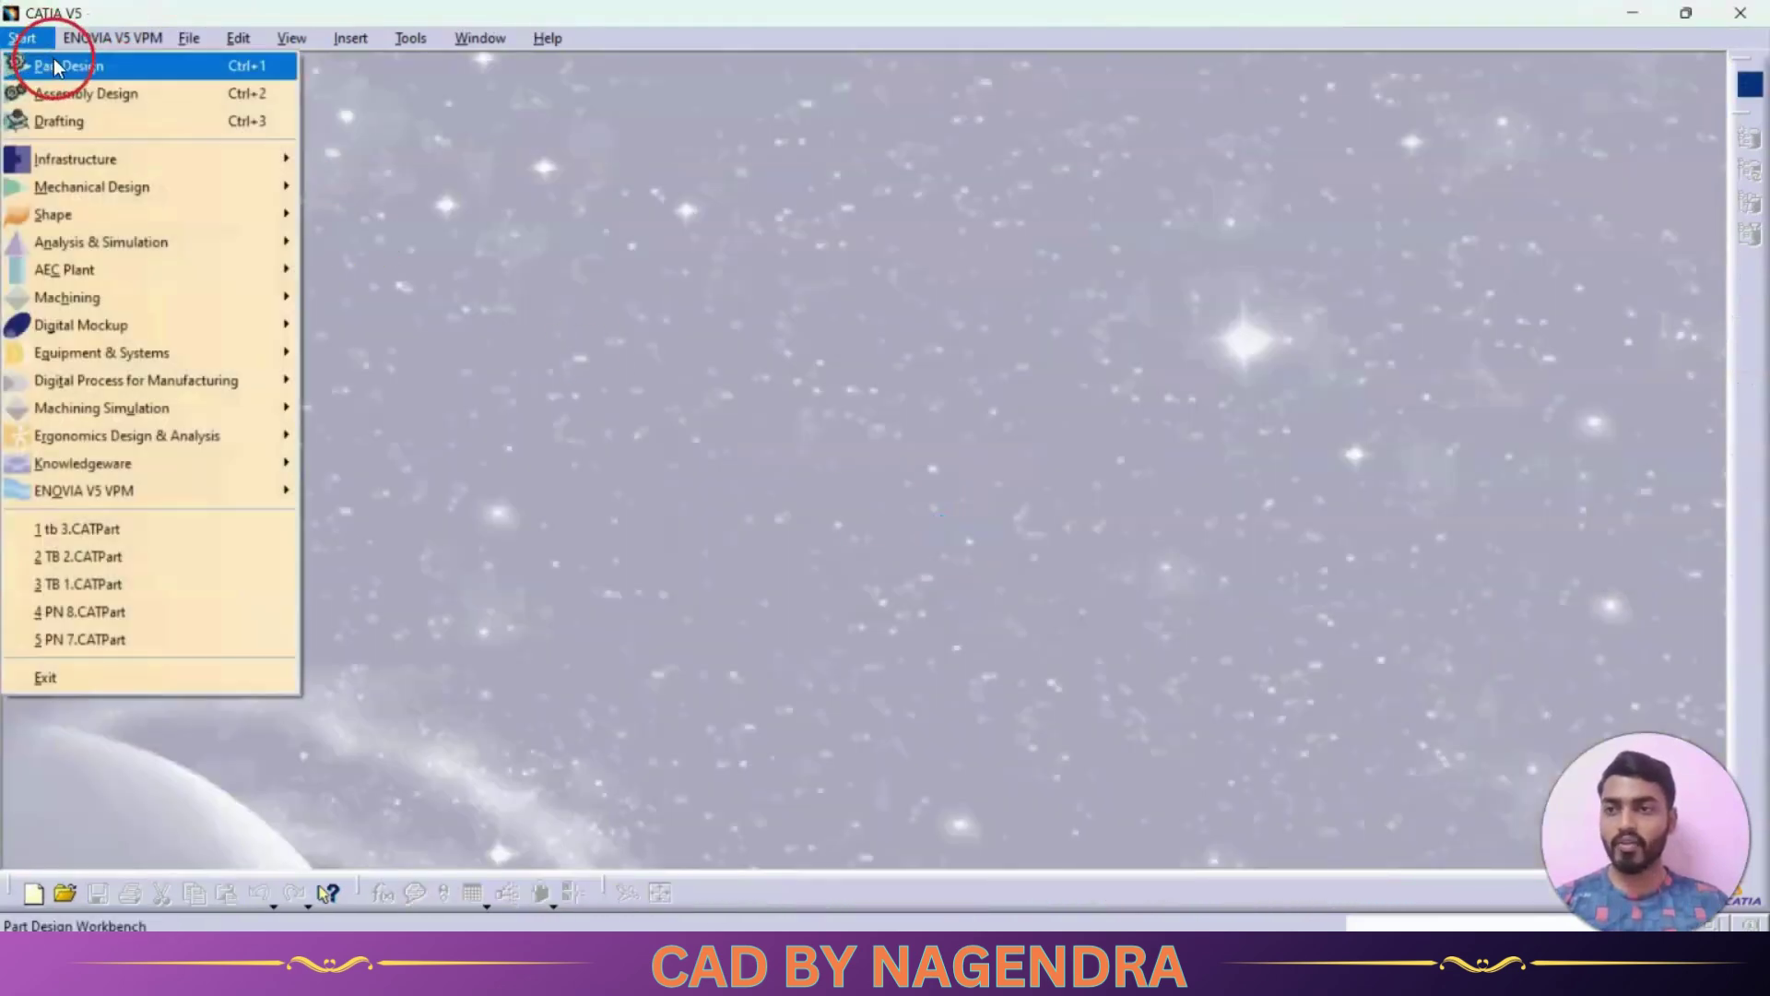
{"action": "left_click", "coordinate": [53, 58]}
{"action": "left_click", "coordinate": [461, 398]}
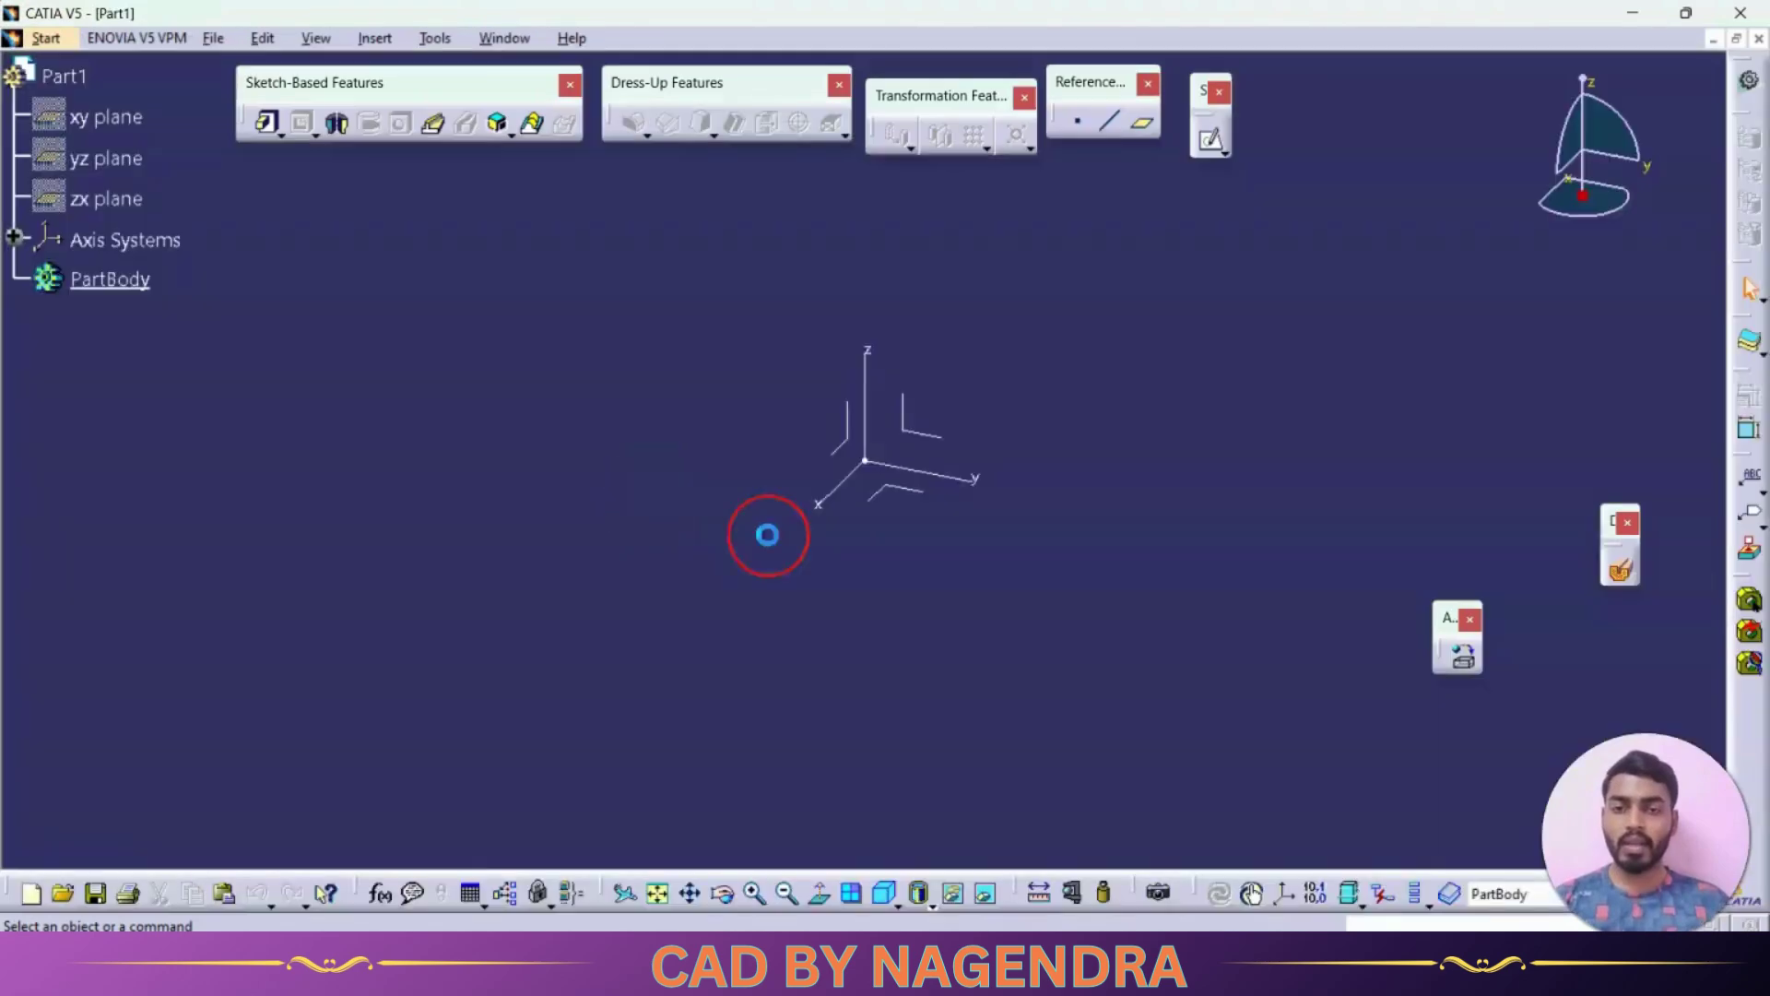
Step: Sketch a centred rectangle from the origin on the yz plane
{"action": "left_click", "coordinate": [939, 441]}
{"action": "left_click", "coordinate": [1210, 139]}
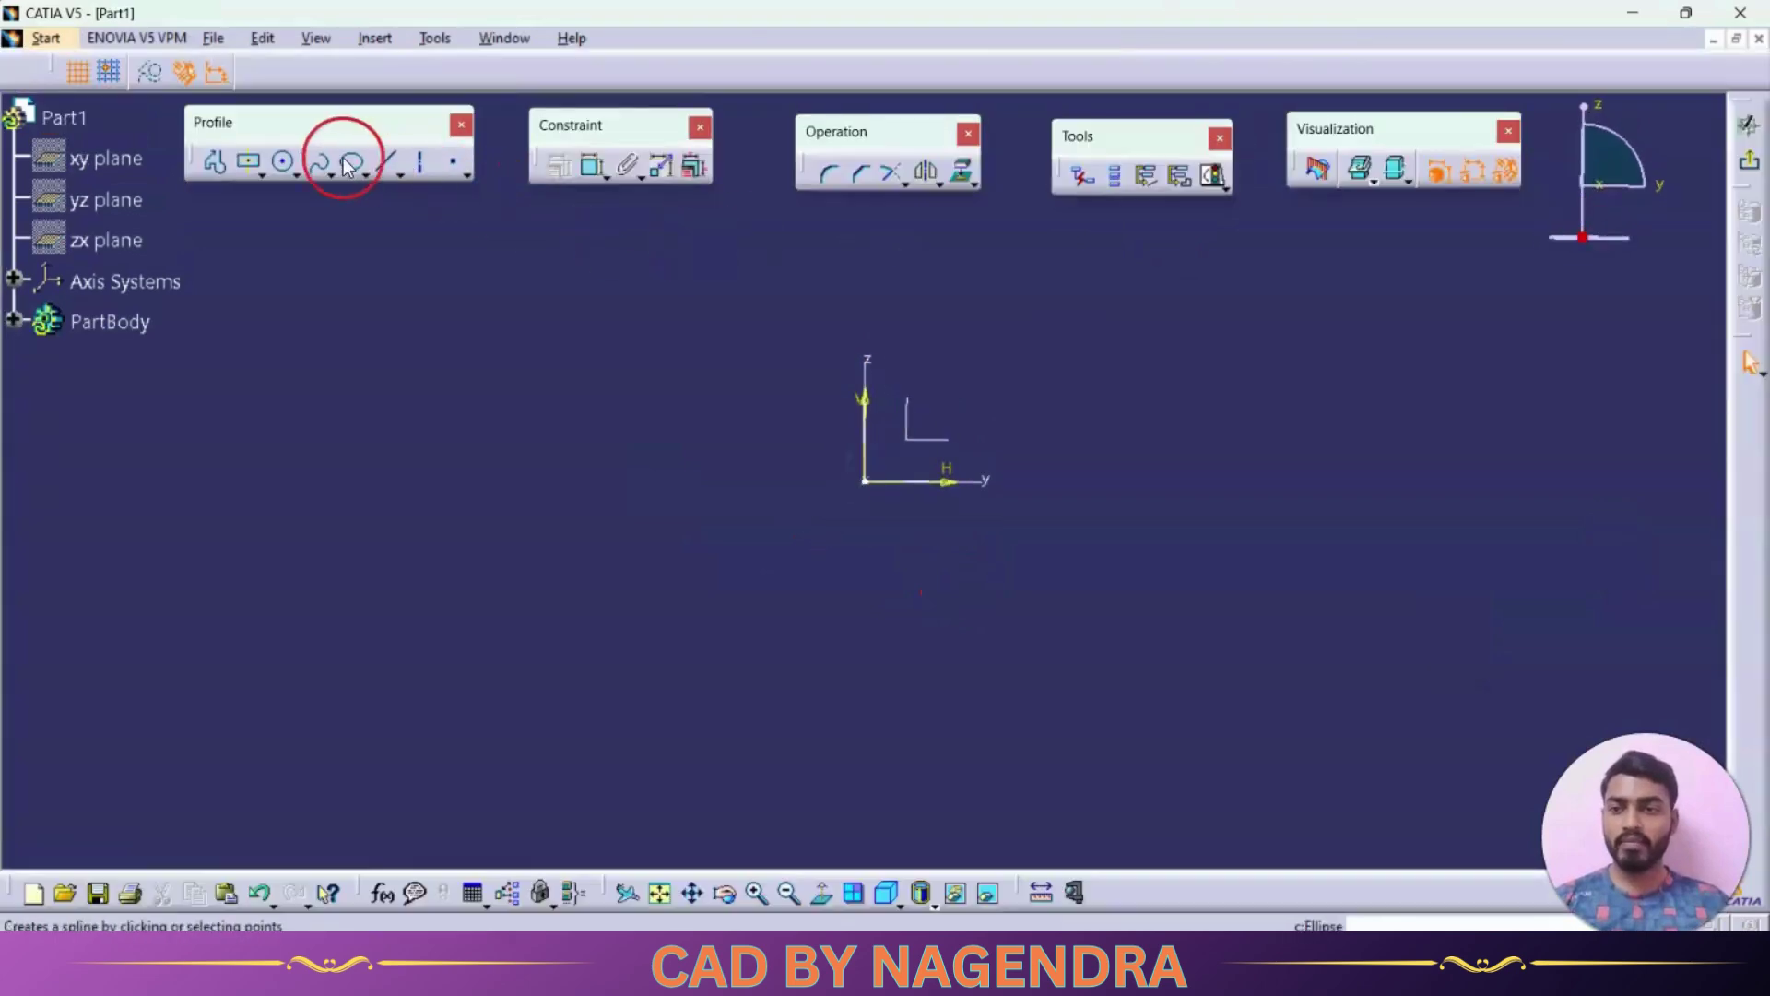
{"action": "left_click", "coordinate": [257, 168]}
{"action": "left_click", "coordinate": [866, 481]}
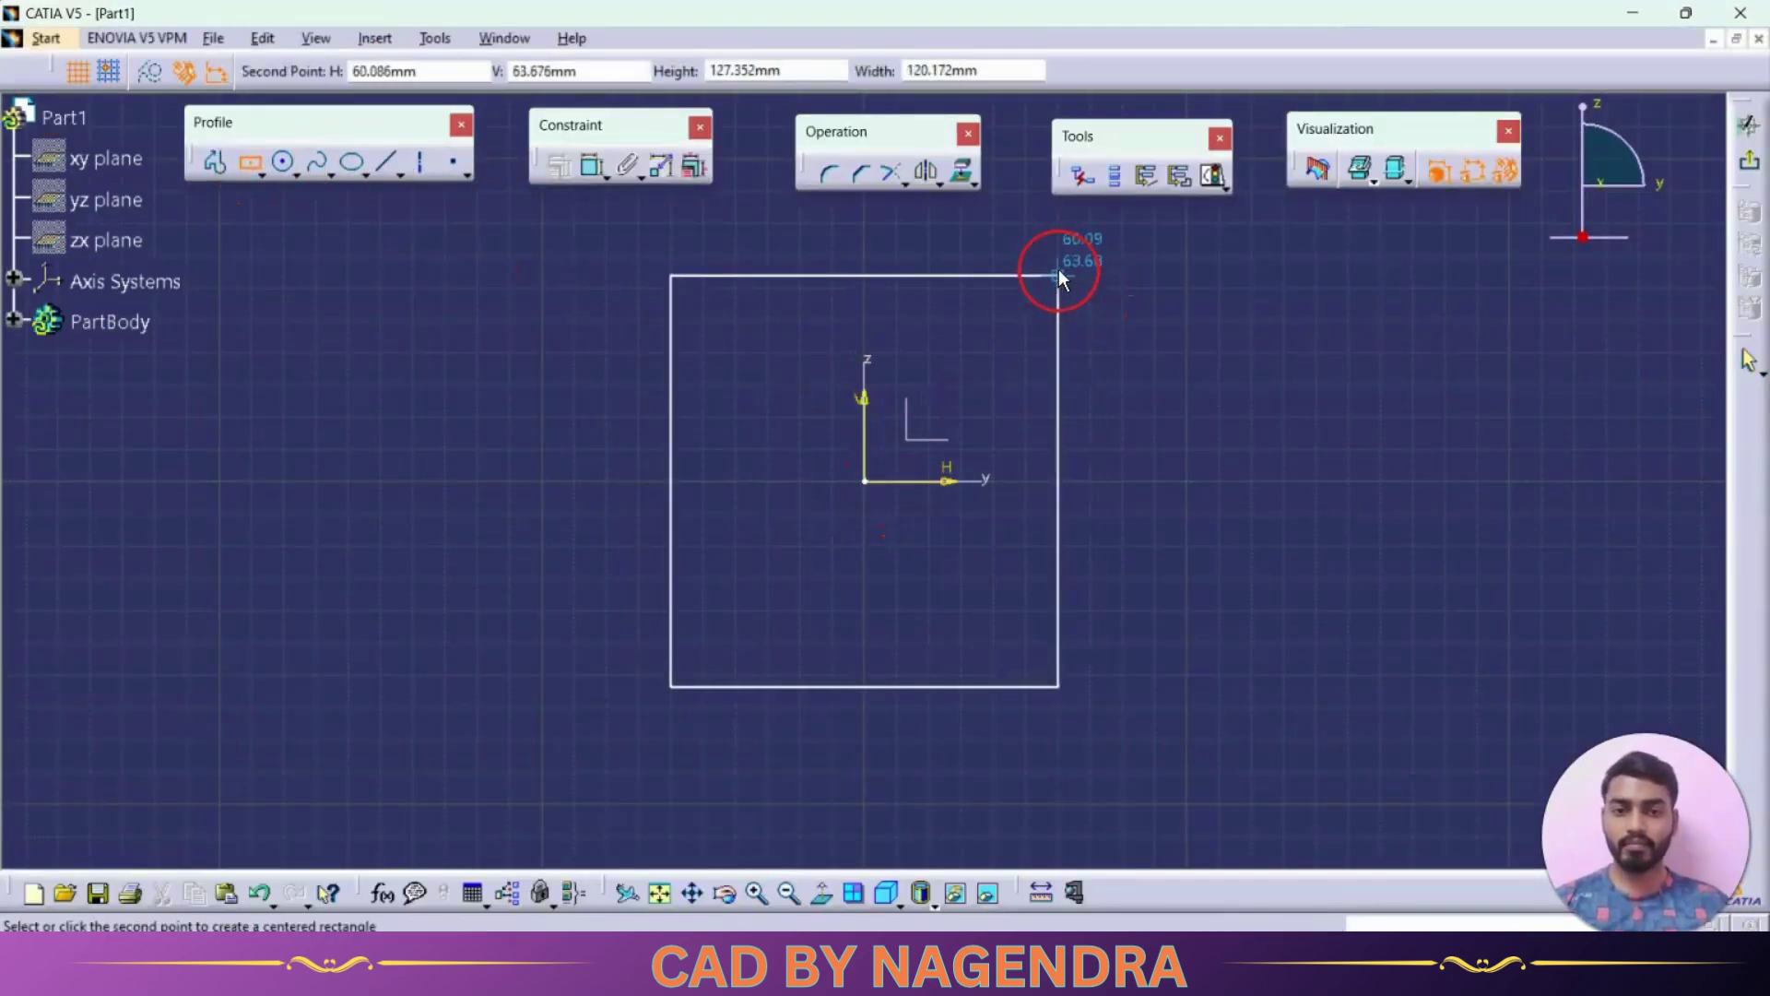
{"action": "left_click", "coordinate": [1058, 270]}
{"action": "left_click", "coordinate": [1749, 124]}
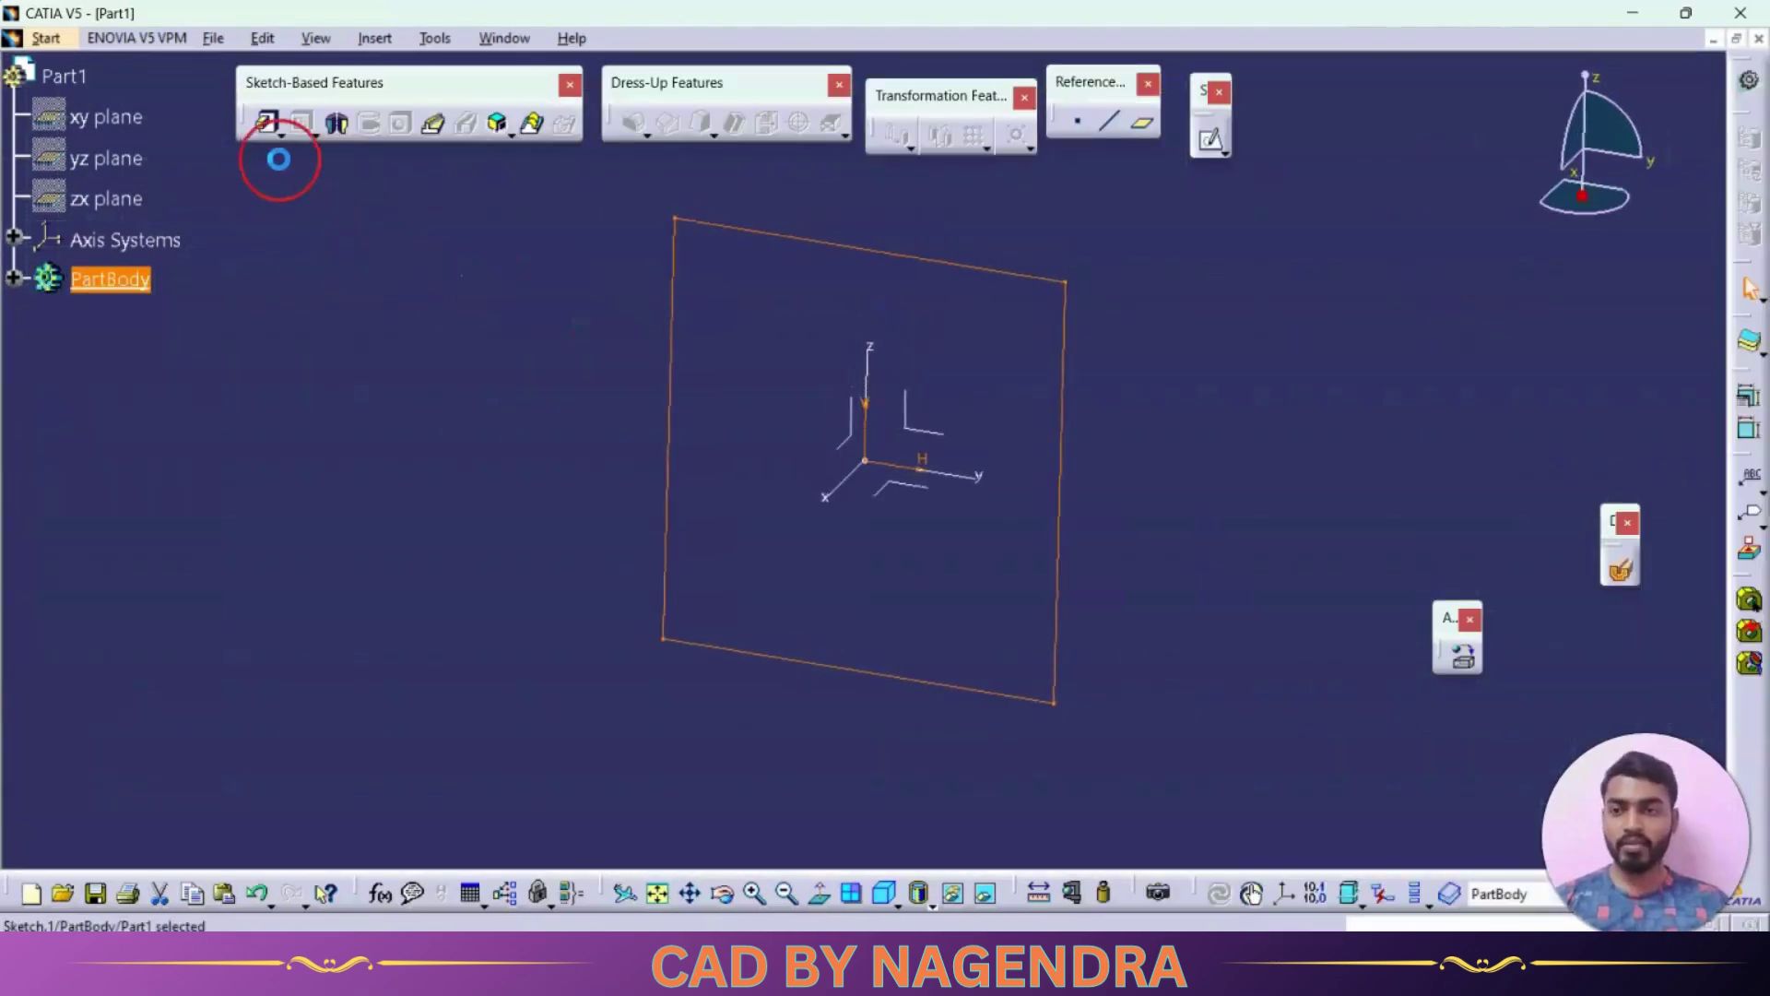
Step: Pad the rectangle with mirrored extent to a 190mm length
{"action": "left_click", "coordinate": [266, 126]}
{"action": "left_click", "coordinate": [1411, 497]}
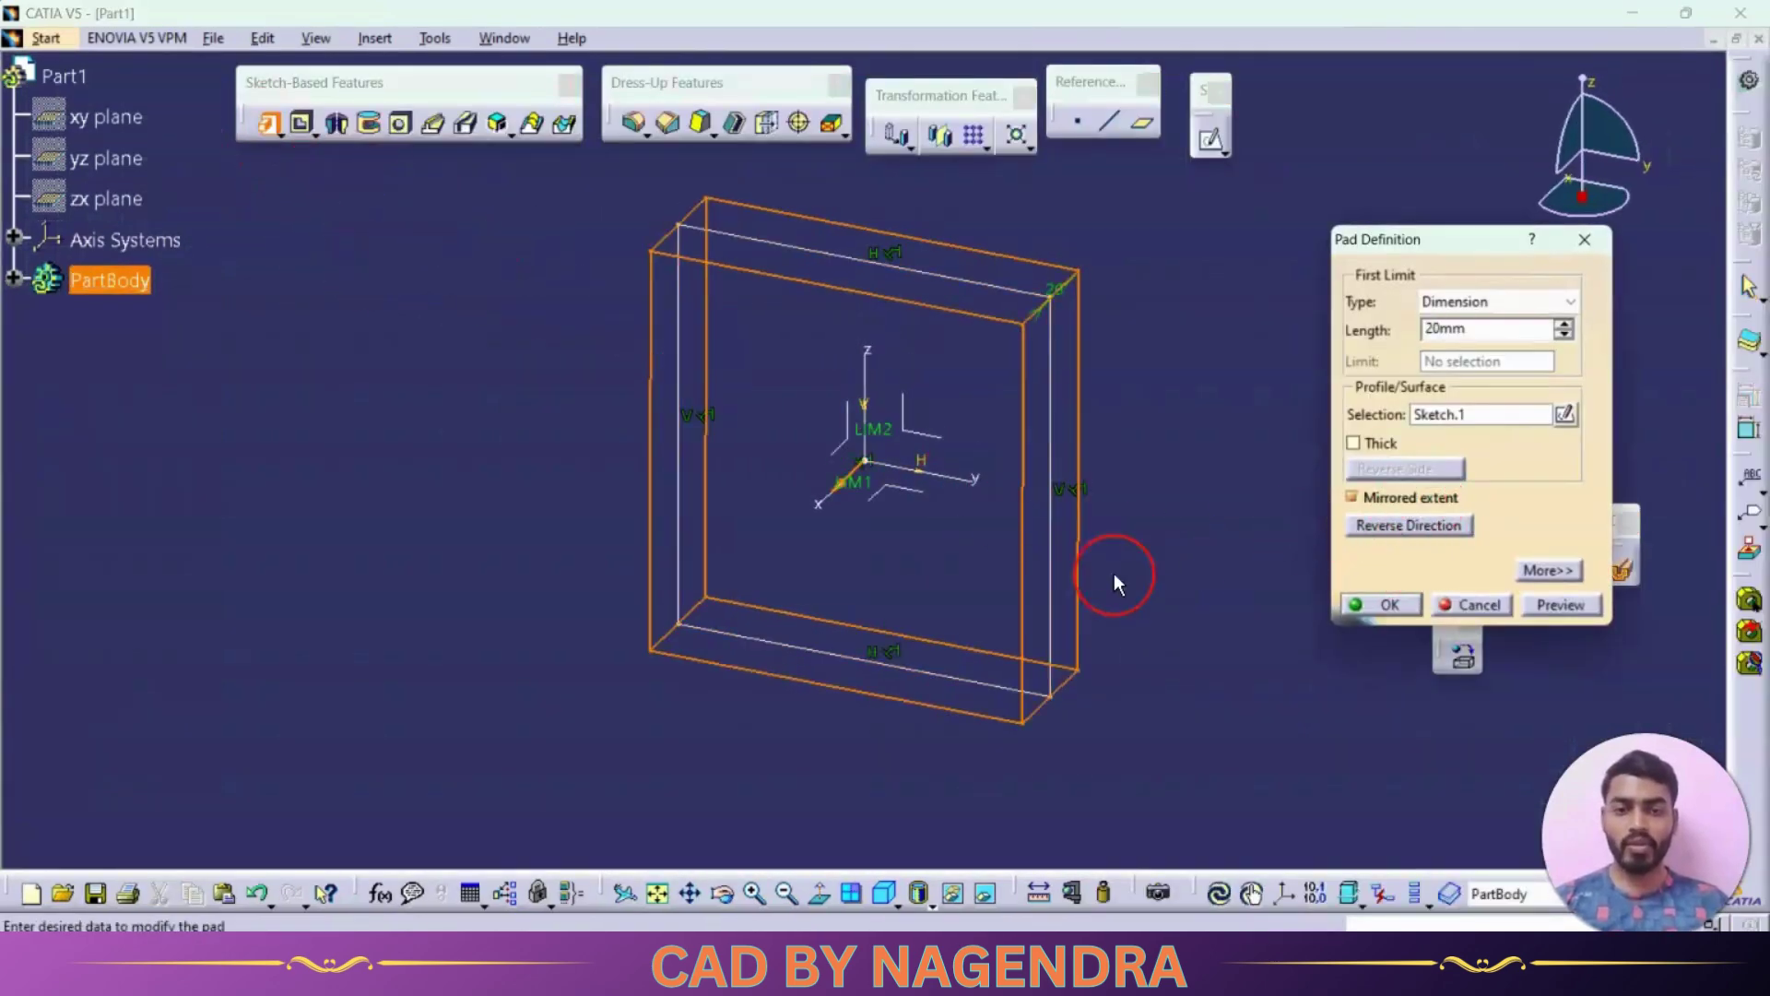
{"action": "left_click_drag", "start_coordinate": [876, 502], "coordinate": [661, 680]}
{"action": "left_click", "coordinate": [1508, 524]}
{"action": "left_click", "coordinate": [1388, 604]}
{"action": "middle_click_drag", "start_coordinate": [1292, 529], "coordinate": [1036, 614]}
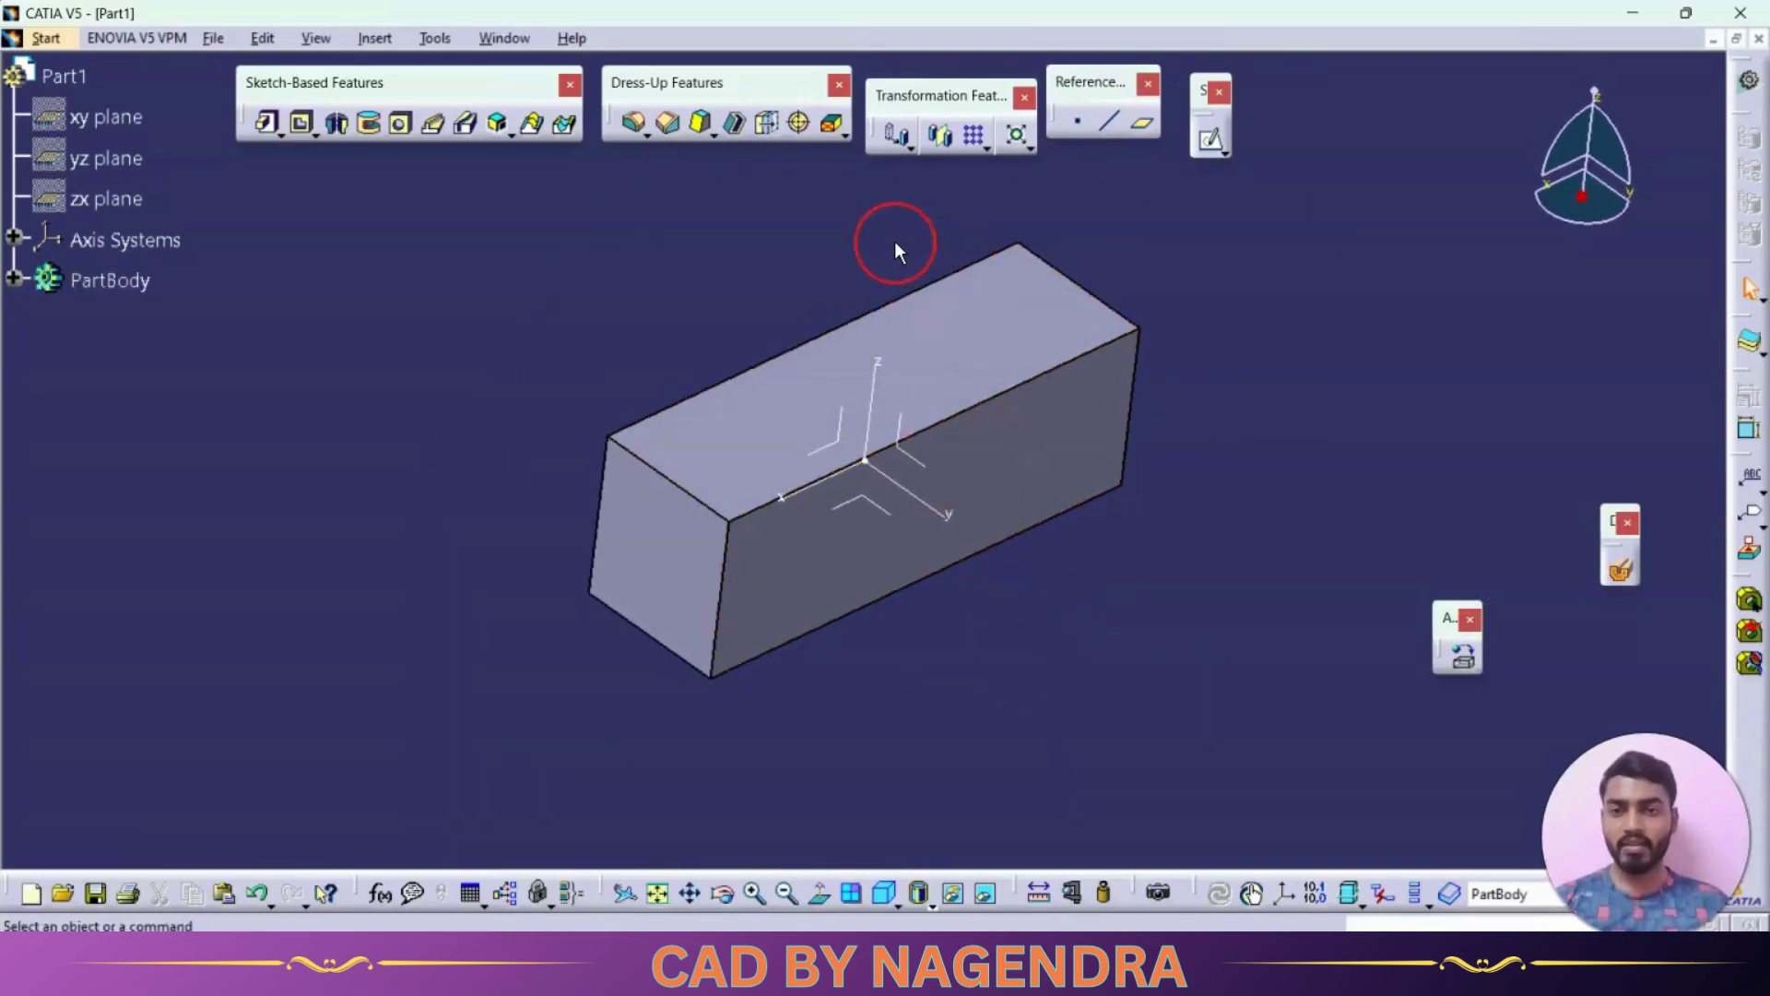
Step: Shell the block with 2mm inside thickness, removing the top and front faces
{"action": "left_click", "coordinate": [737, 128]}
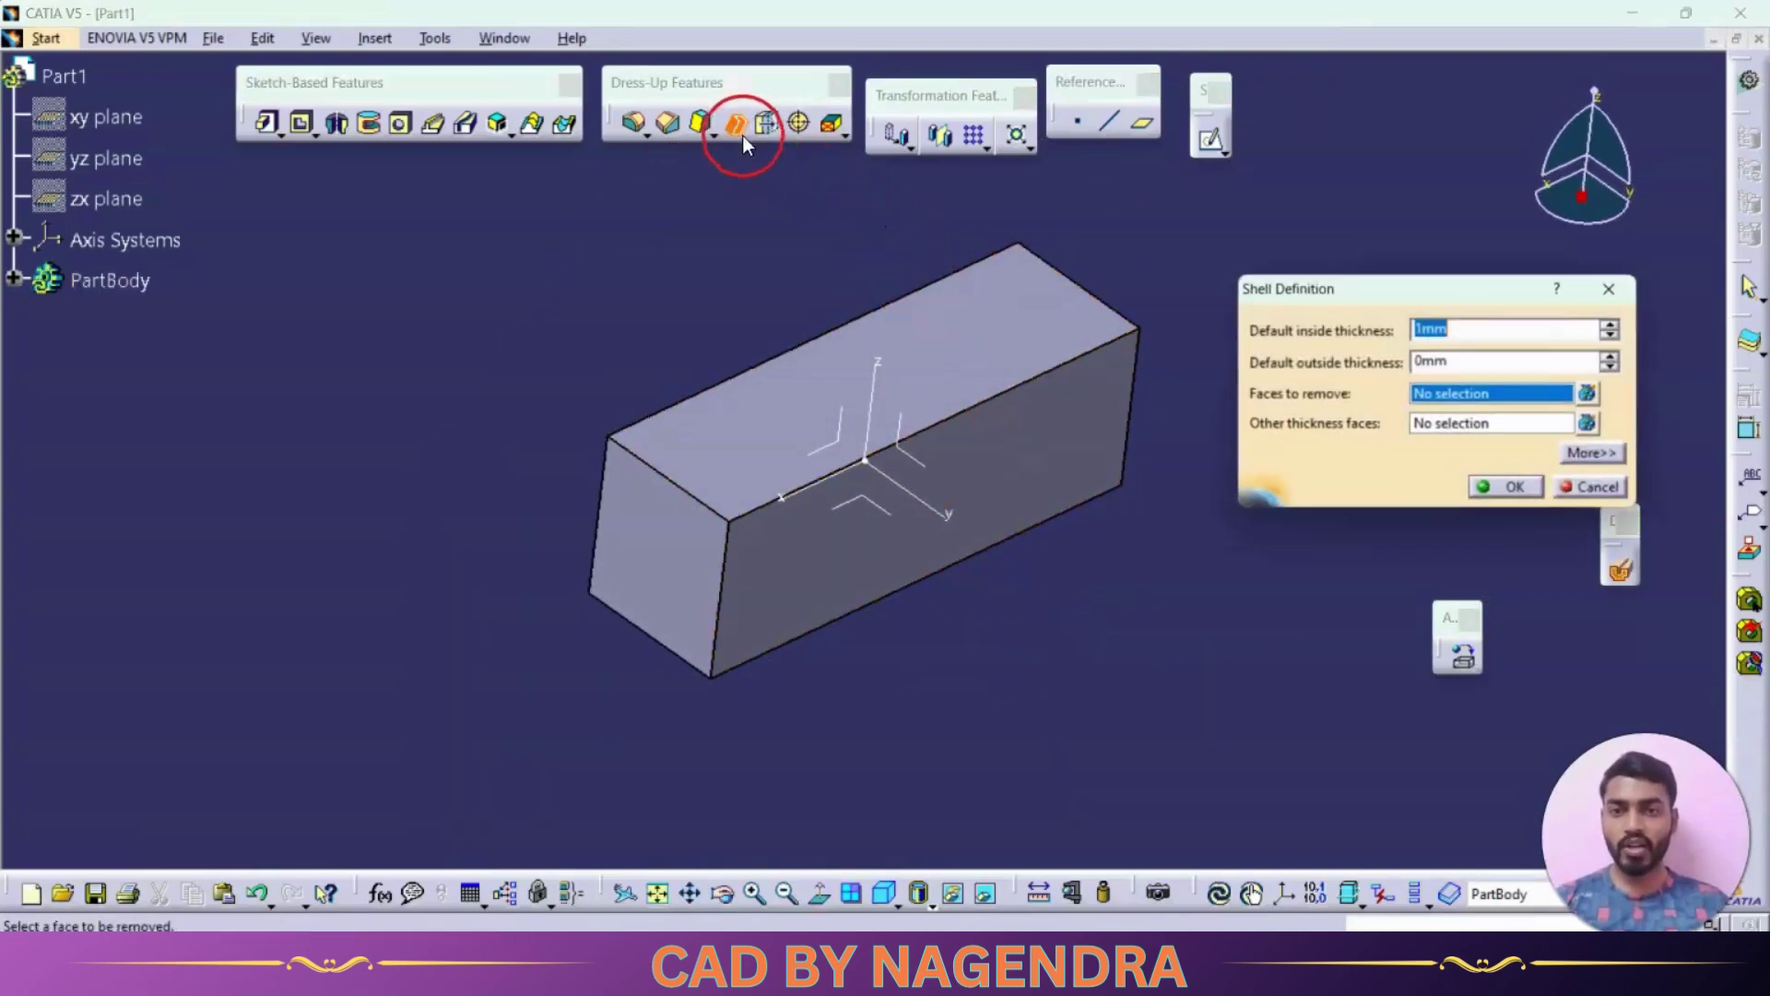
{"action": "left_click", "coordinate": [794, 421]}
{"action": "left_click", "coordinate": [842, 565]}
{"action": "double_click", "coordinate": [1494, 341]}
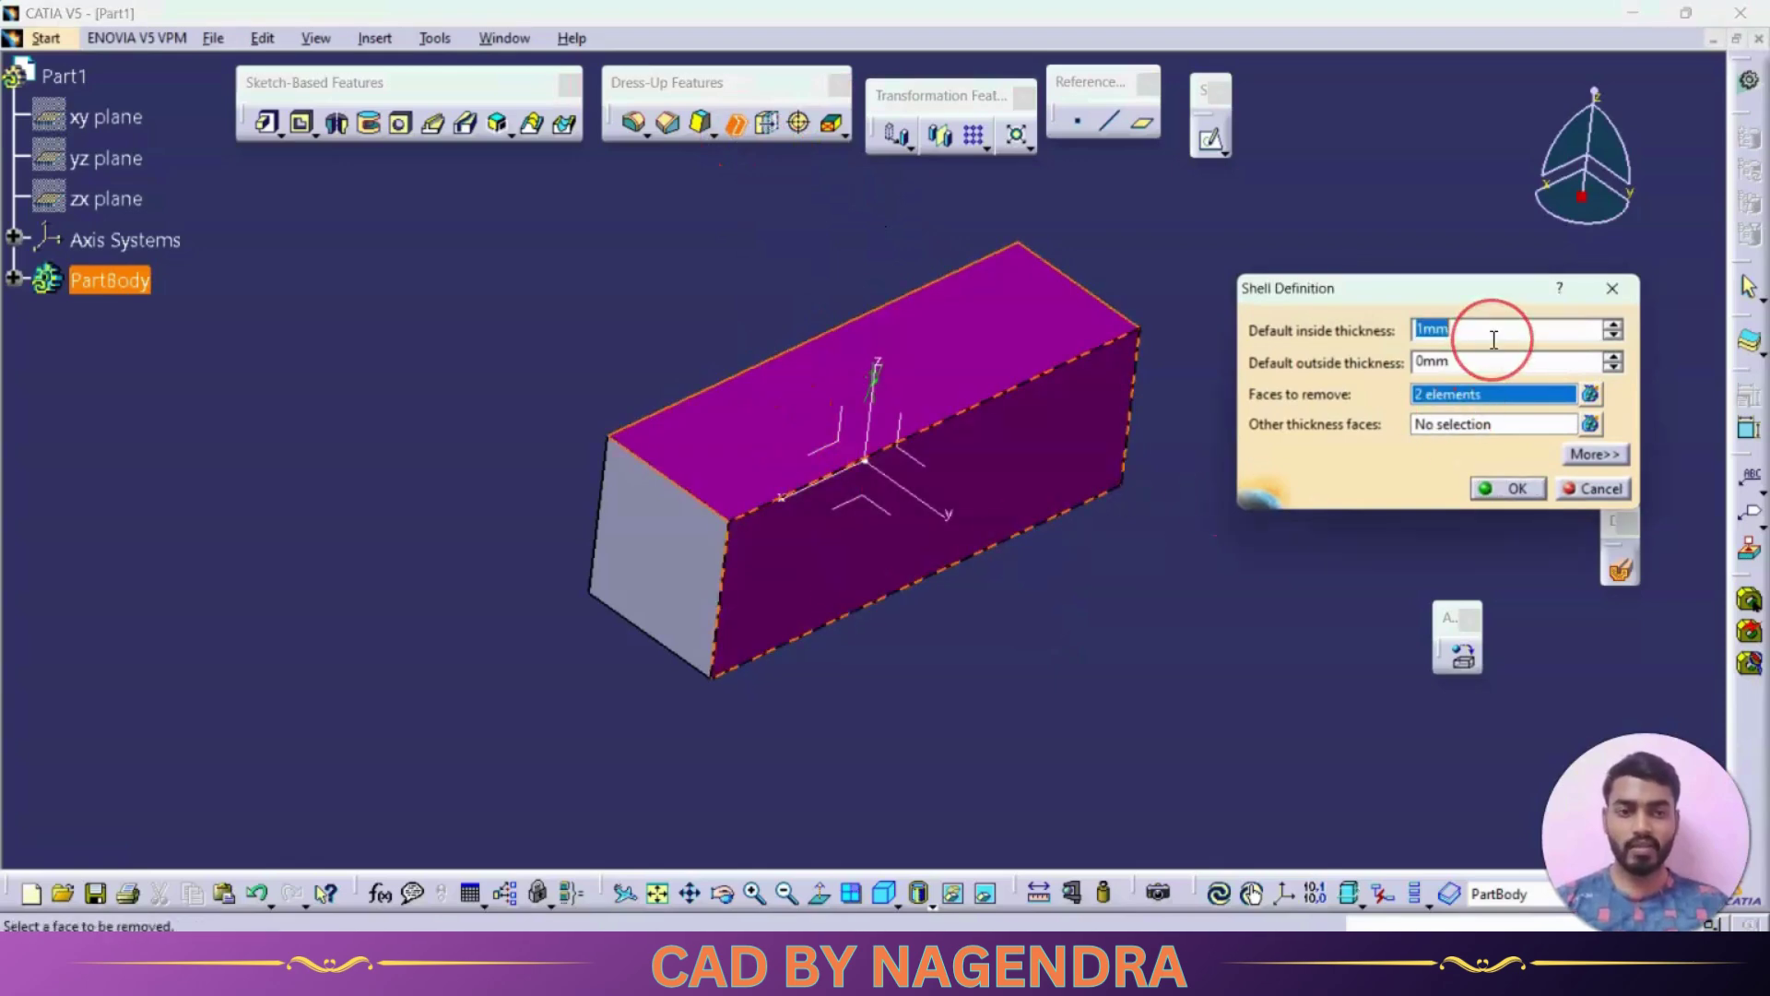
{"action": "type", "text": "20"}
{"action": "left_click", "coordinate": [1512, 487]}
{"action": "middle_click_drag", "start_coordinate": [1226, 560], "coordinate": [1005, 629]}
{"action": "left_click", "coordinate": [691, 537]}
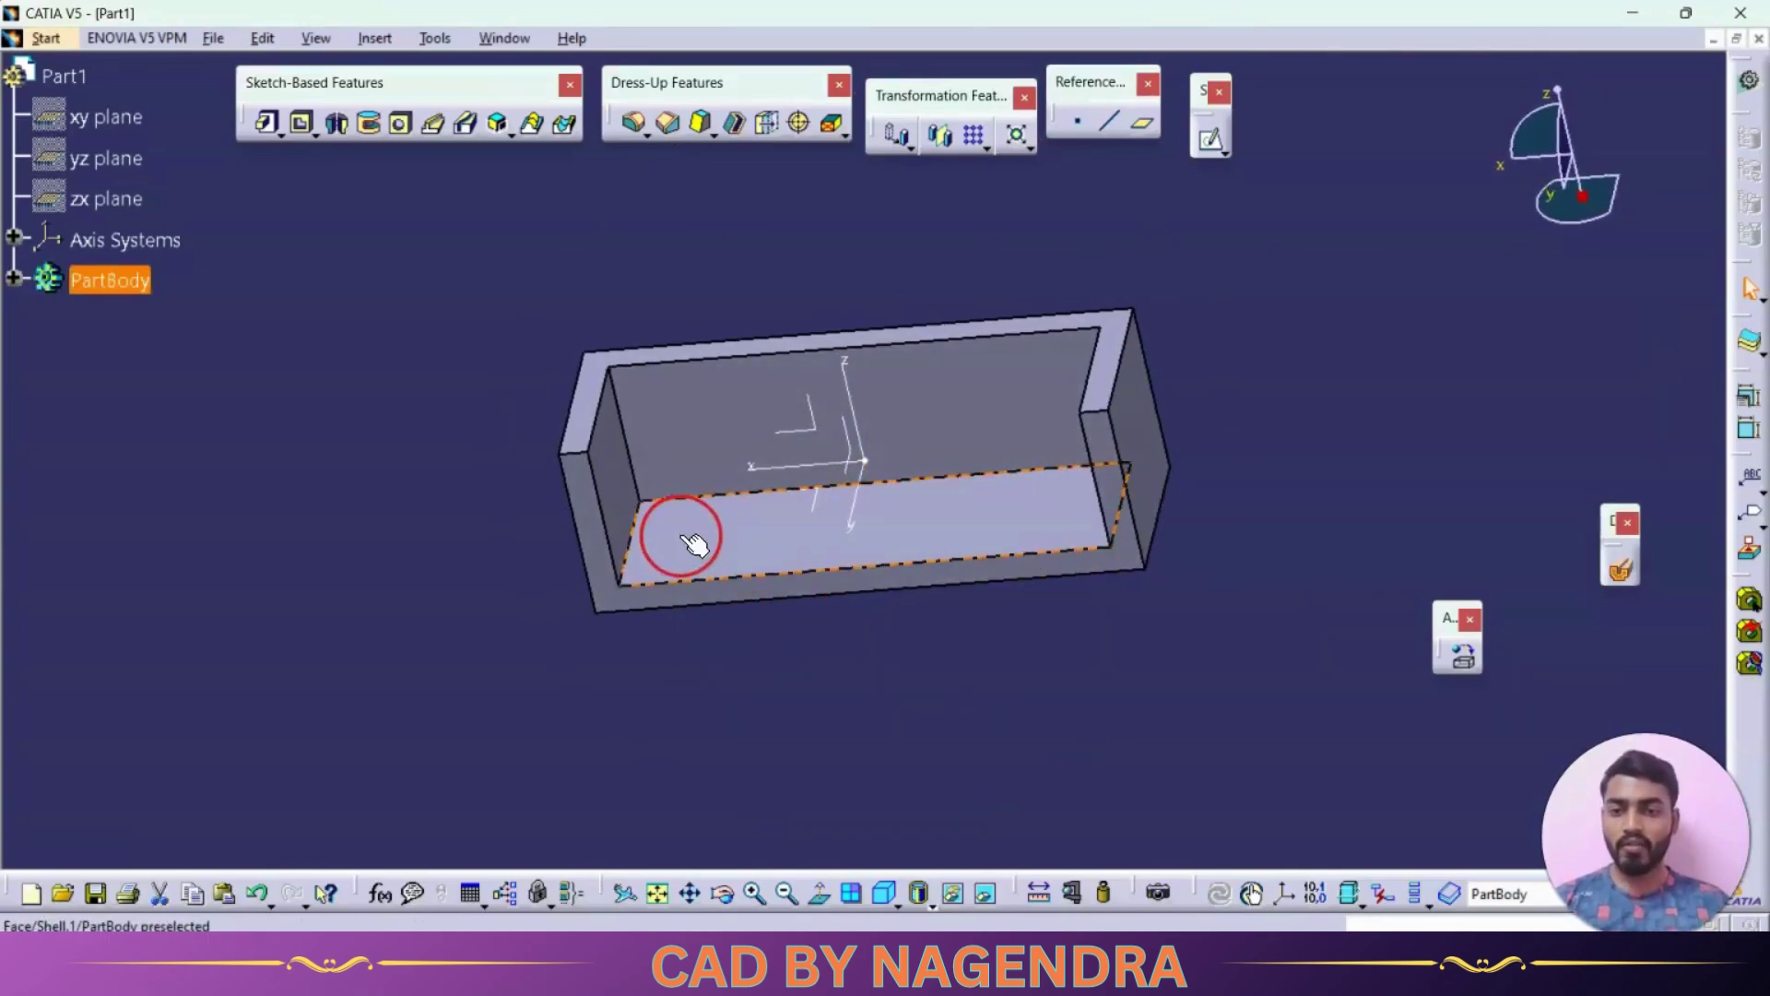
Step: Start a positioned sketch on the box floor with swapped and reversed axes
{"action": "left_click", "coordinate": [1226, 151]}
{"action": "left_click", "coordinate": [1289, 170]}
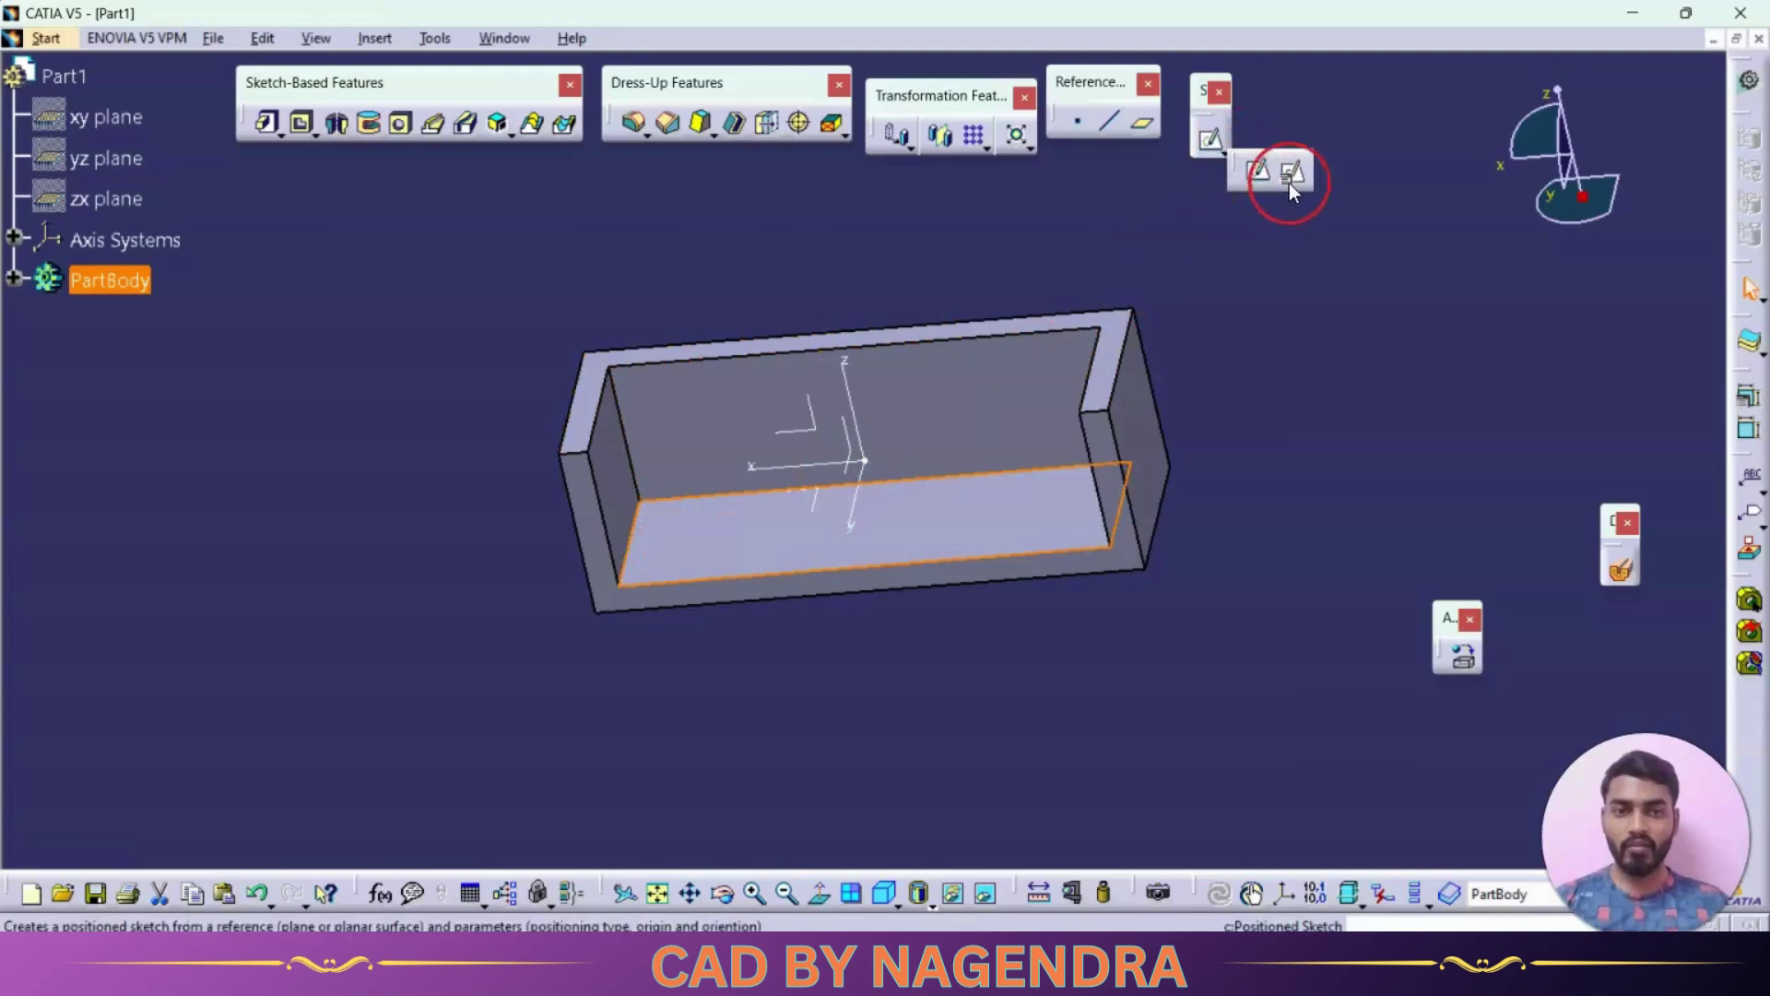
{"action": "middle_click_drag", "start_coordinate": [978, 498], "coordinate": [901, 525]}
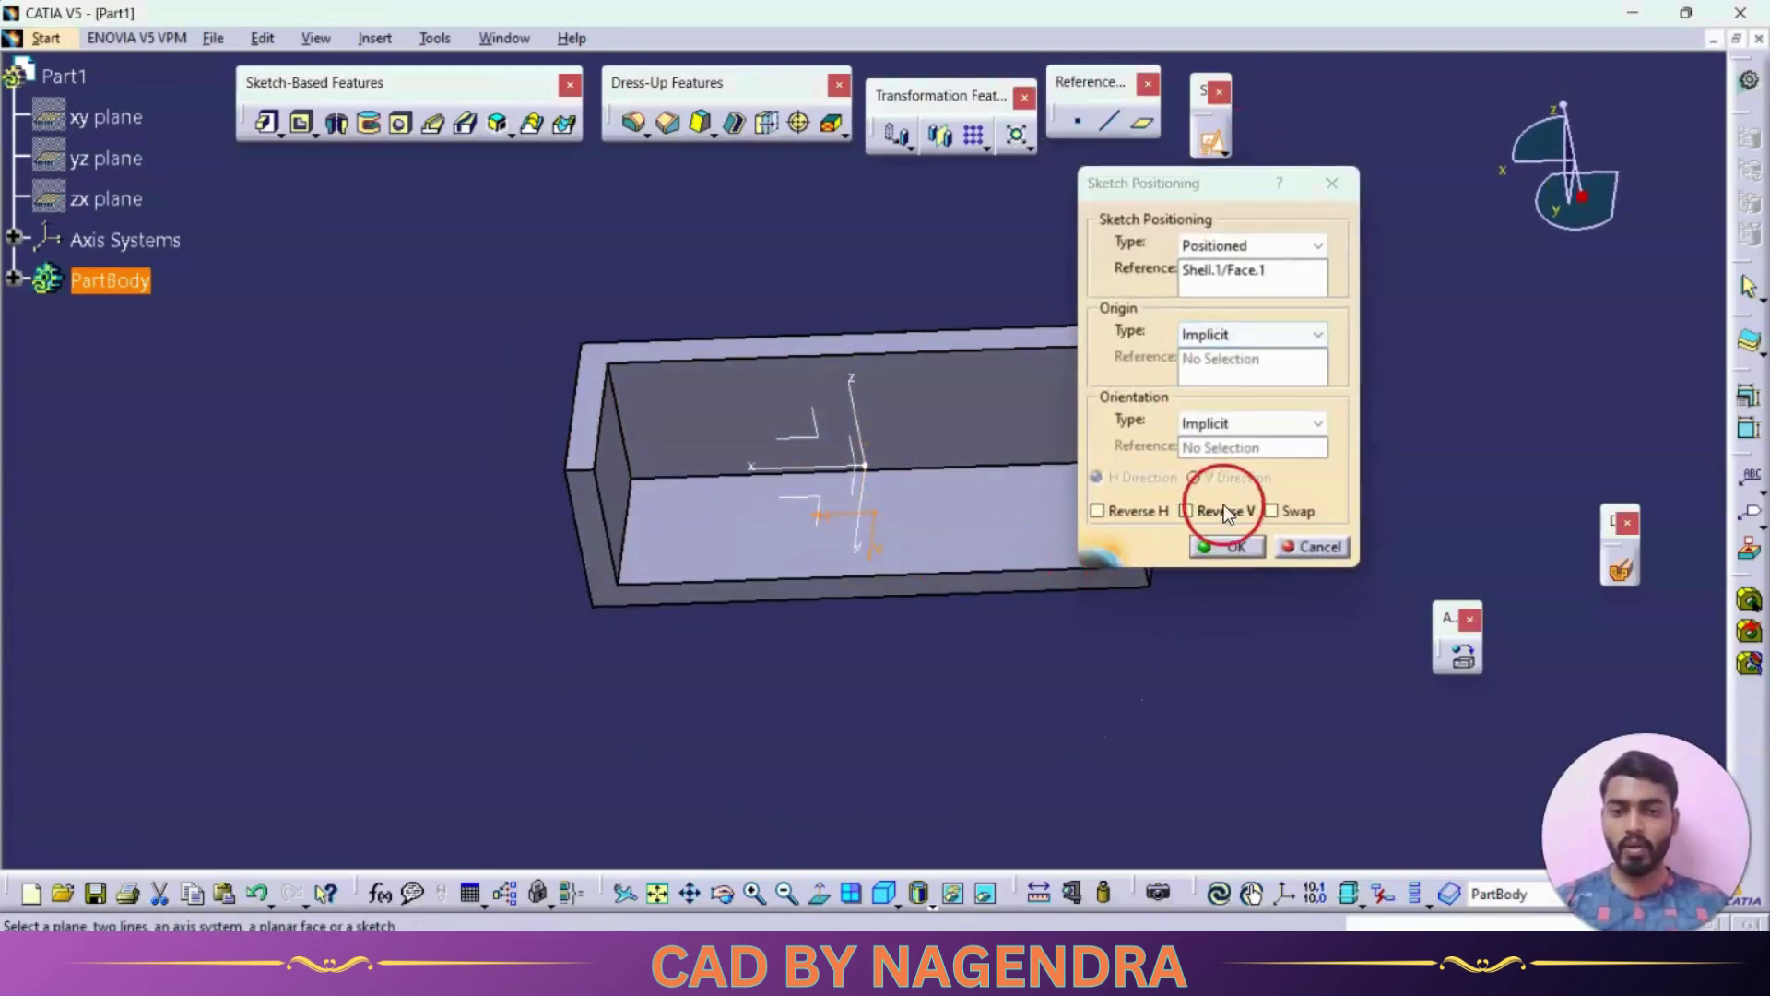
{"action": "left_click", "coordinate": [1270, 511]}
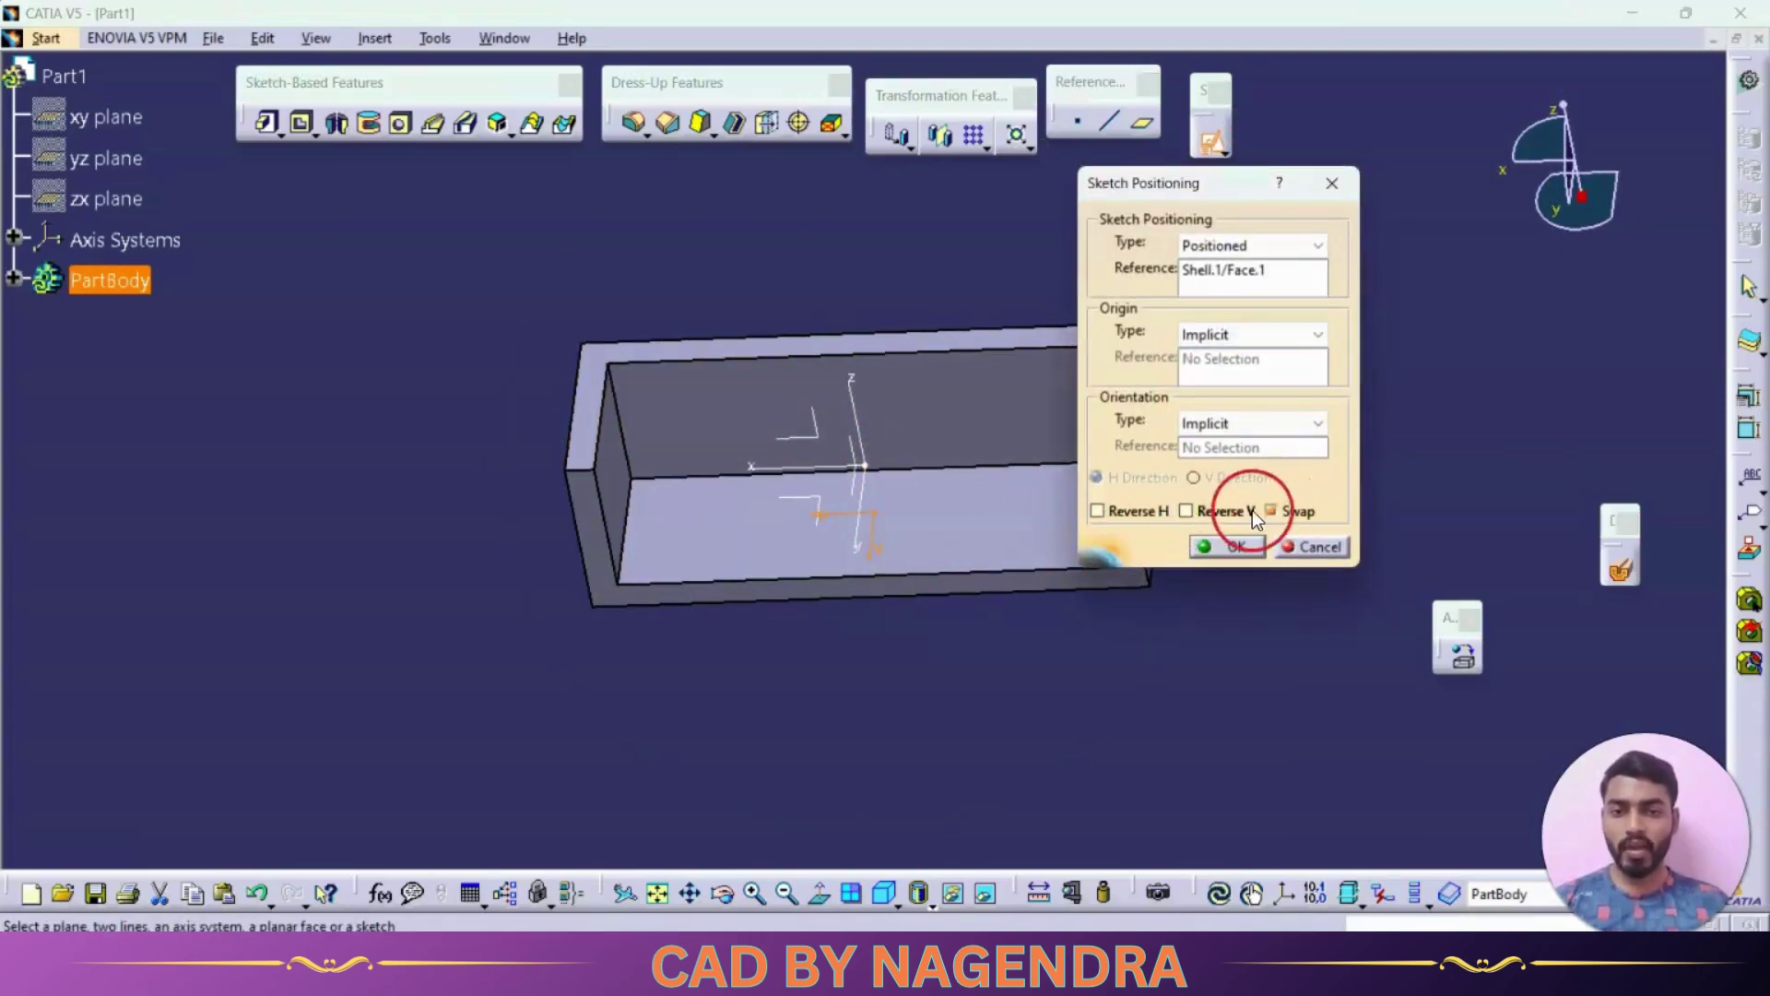
{"action": "left_click", "coordinate": [1113, 508]}
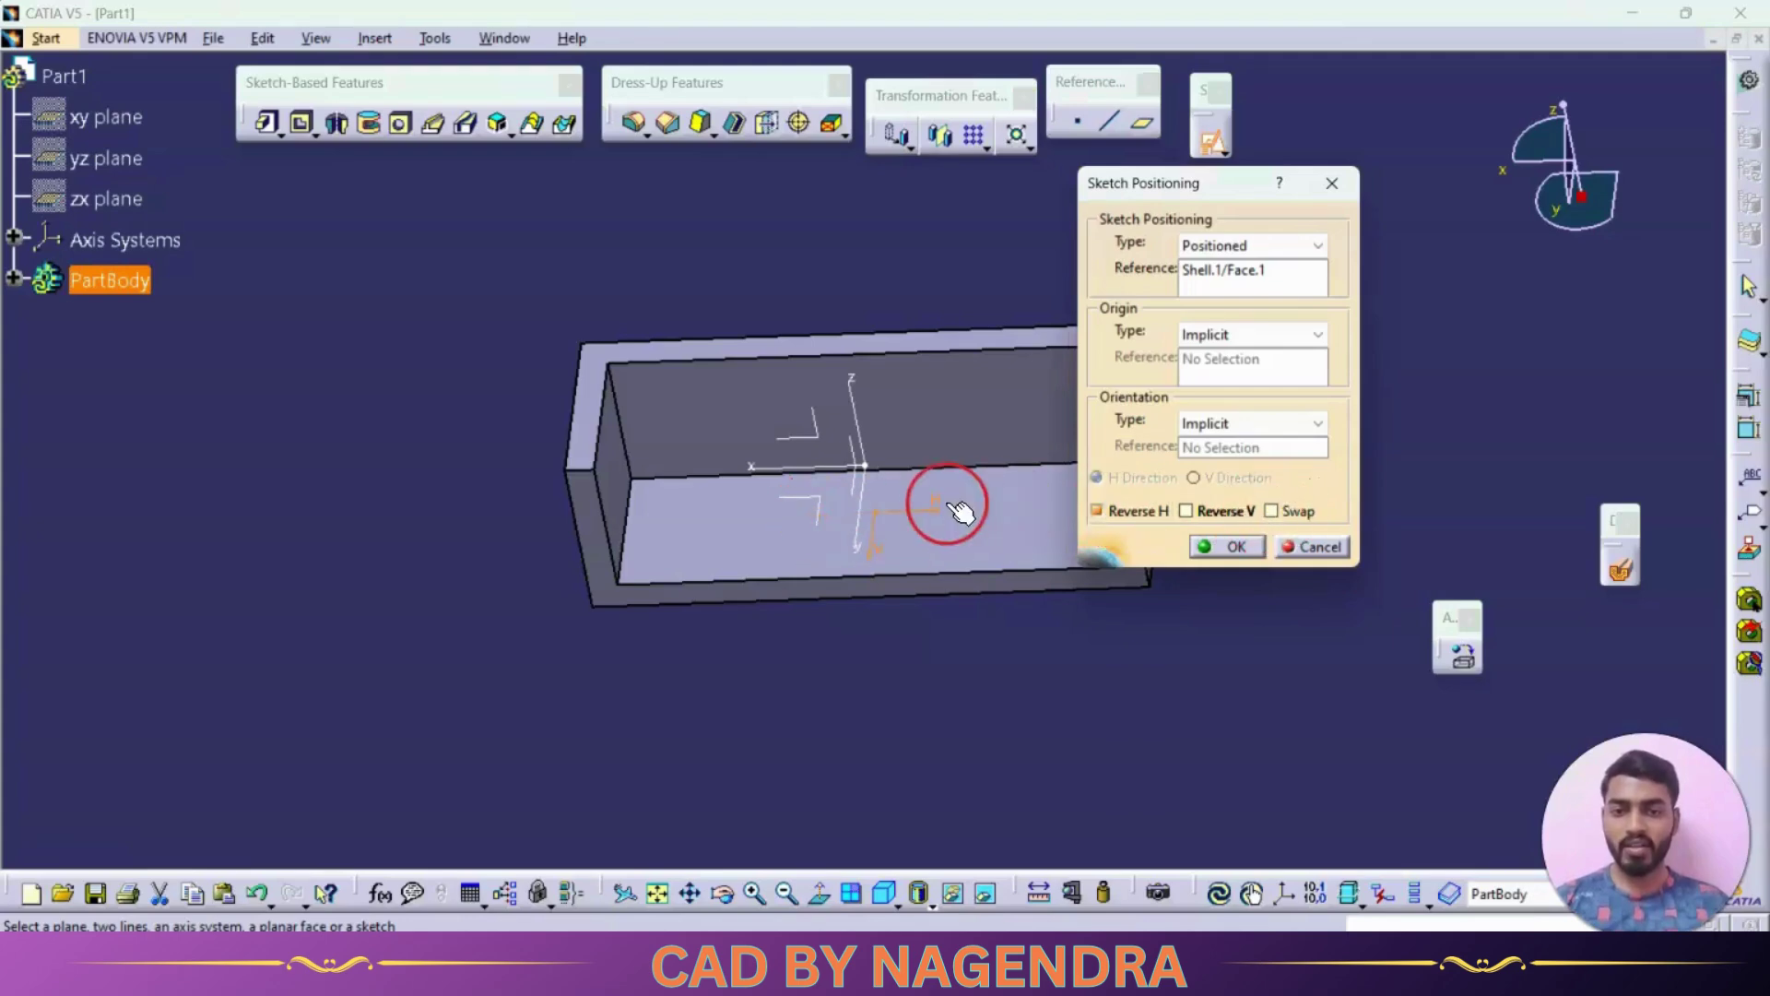
{"action": "left_click", "coordinate": [1213, 513]}
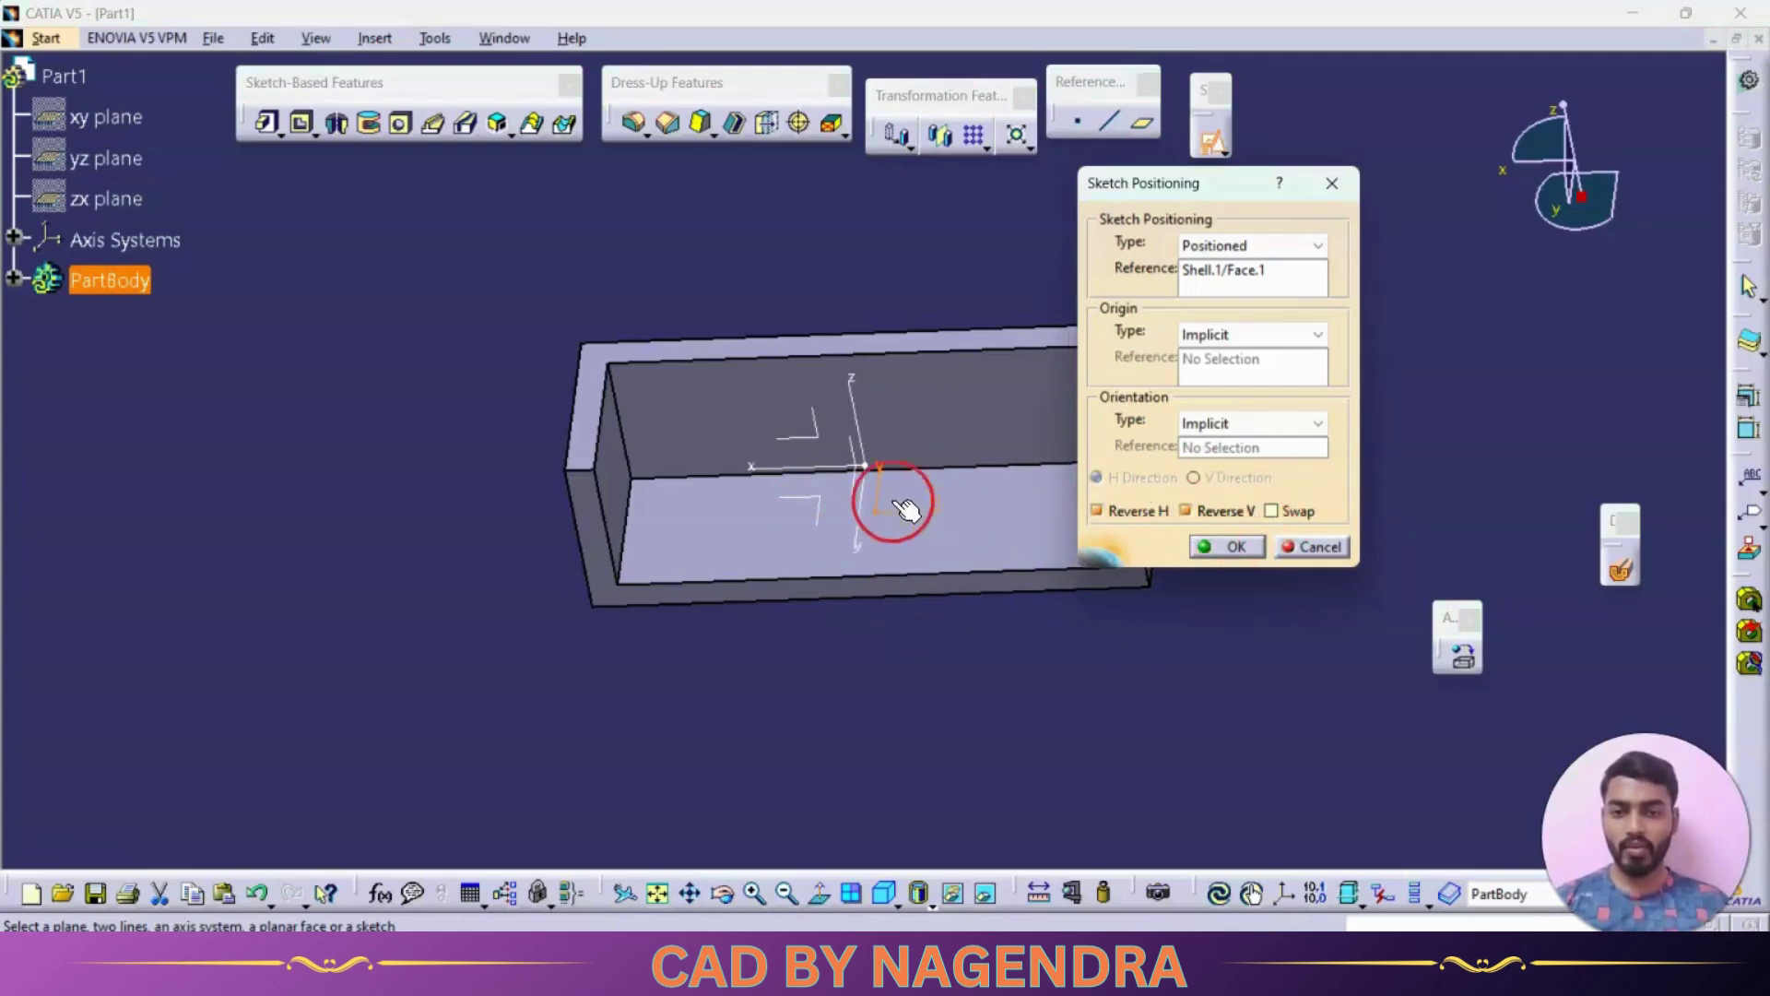
{"action": "left_click", "coordinate": [1232, 545]}
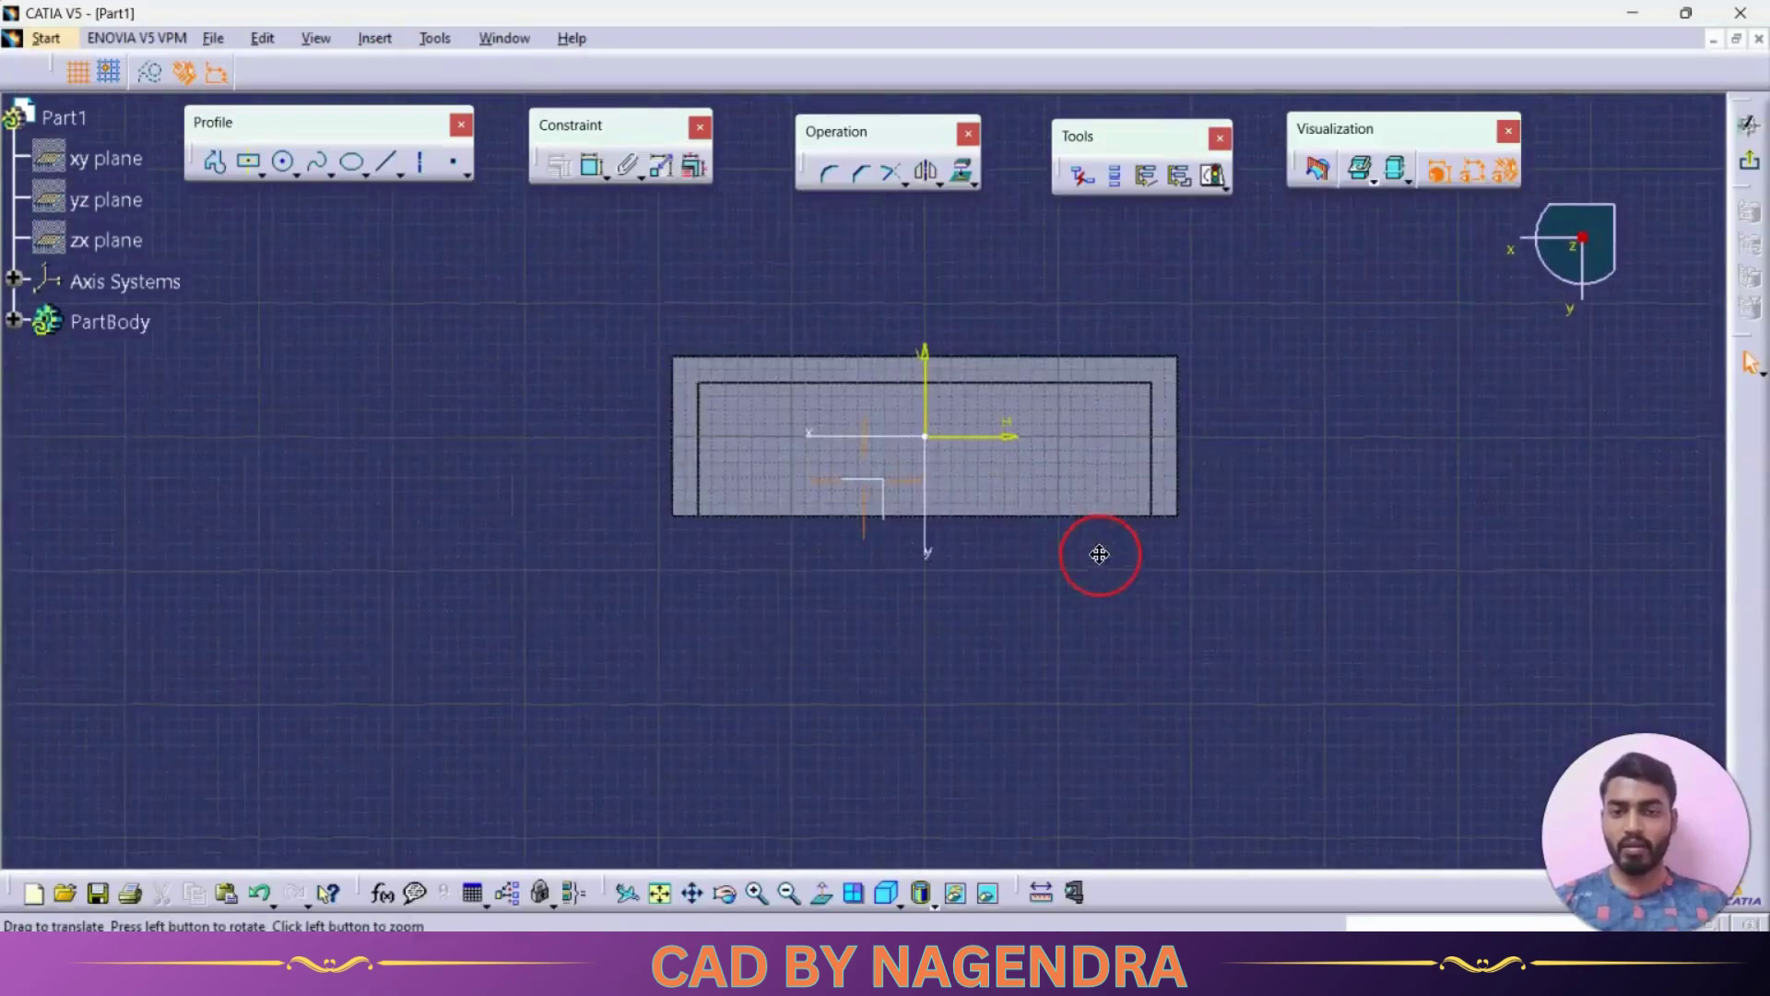
{"action": "middle_click_drag", "start_coordinate": [1100, 555], "coordinate": [1114, 477]}
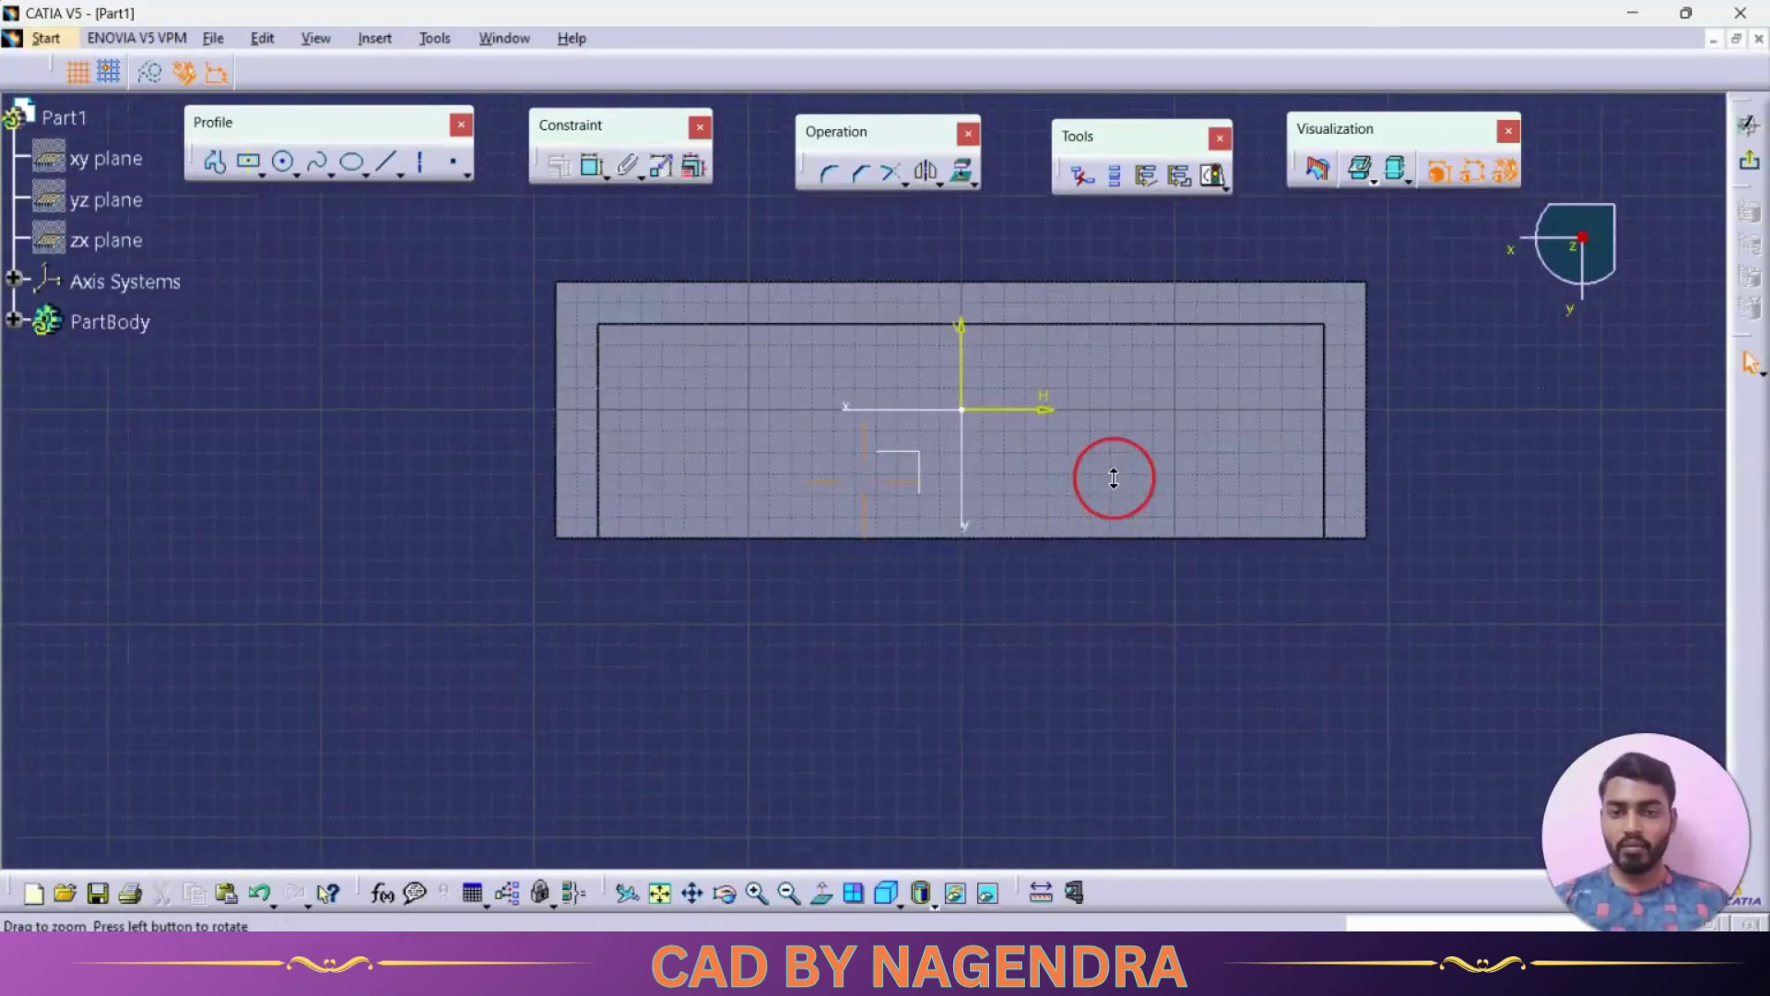
Step: Draw a narrow centred rectangle near the box's left wall
{"action": "left_click", "coordinate": [251, 164]}
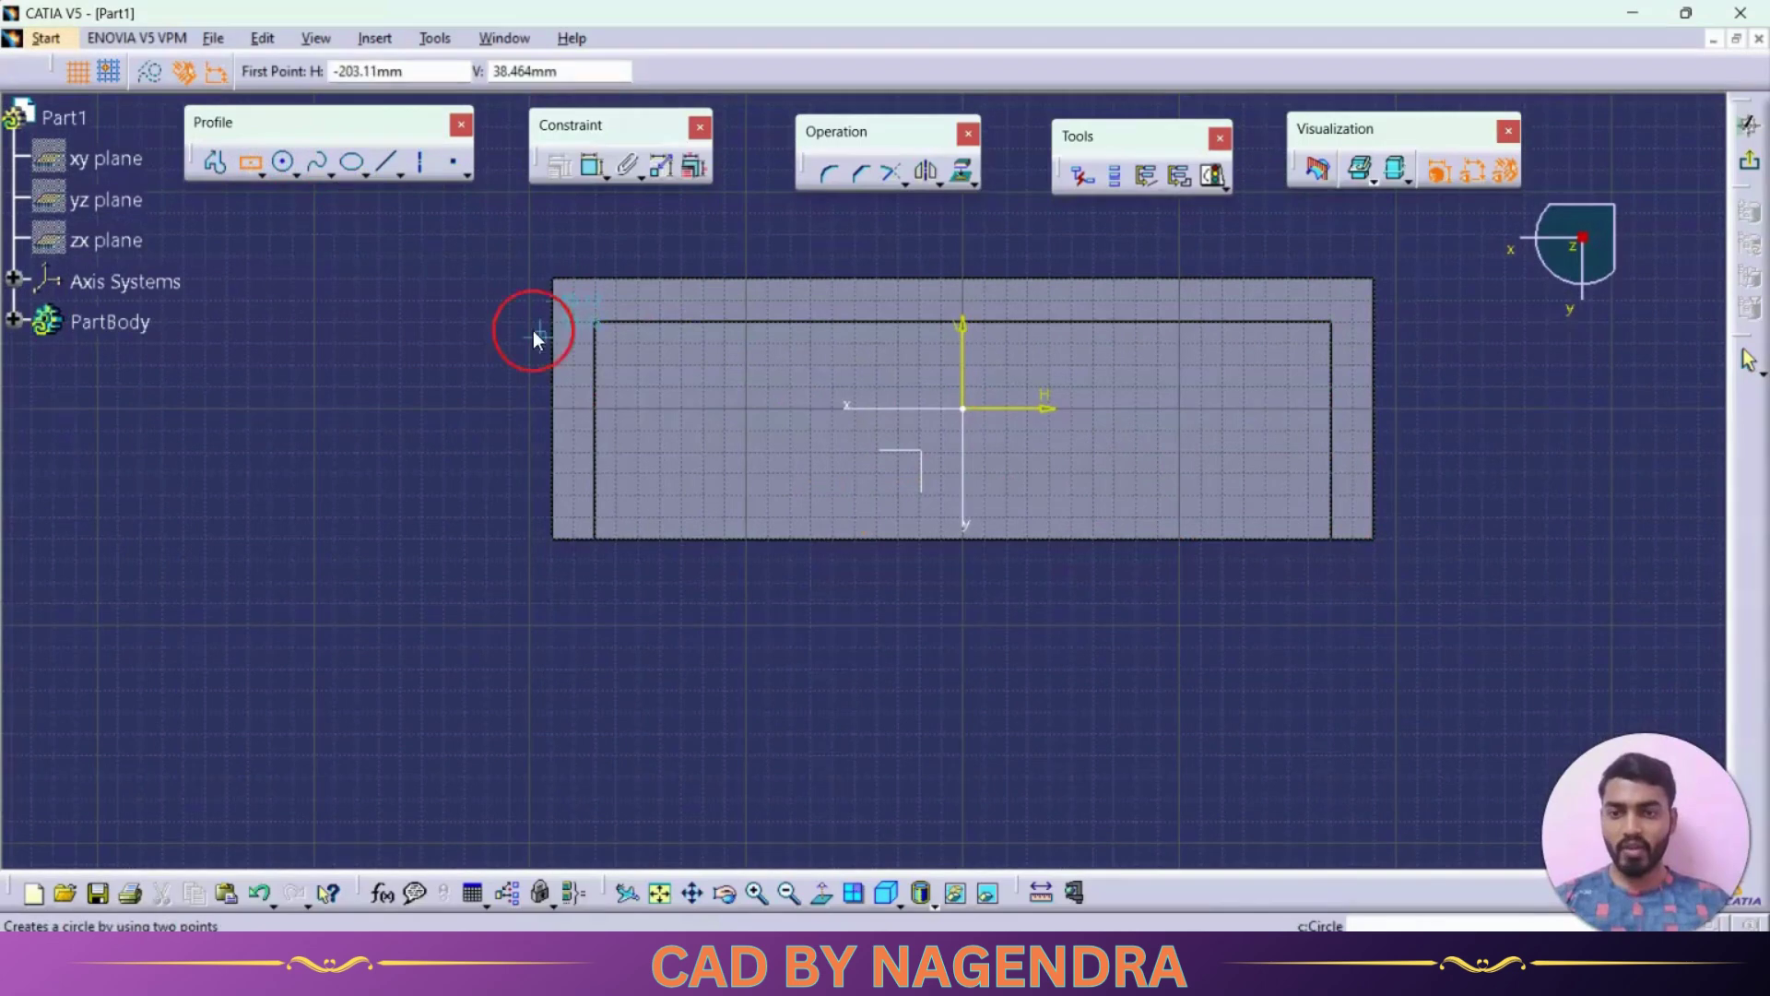
{"action": "left_click", "coordinate": [654, 438]}
{"action": "left_click", "coordinate": [676, 348]}
{"action": "left_click", "coordinate": [613, 270]}
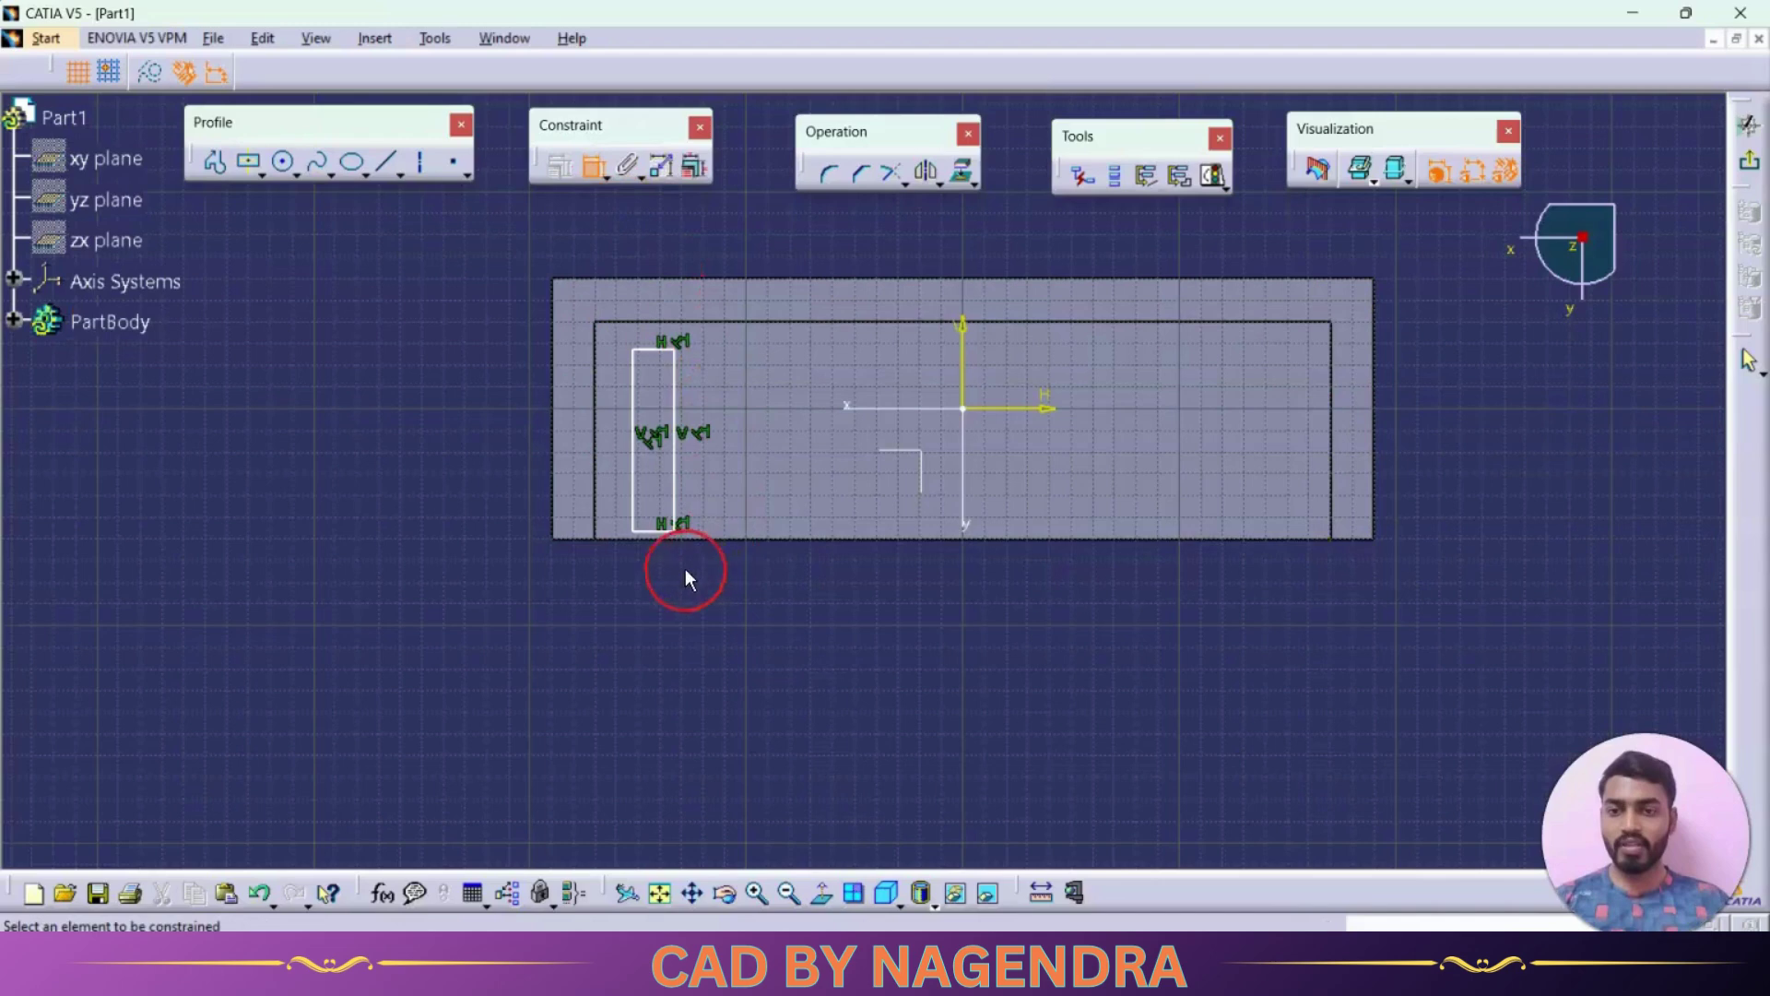
Step: Dimension the rectangle's width to 15 and its offset from the wall to 20
{"action": "left_click", "coordinate": [655, 531]}
{"action": "left_click", "coordinate": [664, 612]}
{"action": "double_click", "coordinate": [662, 613]}
{"action": "type", "text": "15"}
{"action": "key", "text": "Return"}
{"action": "left_click", "coordinate": [601, 442]}
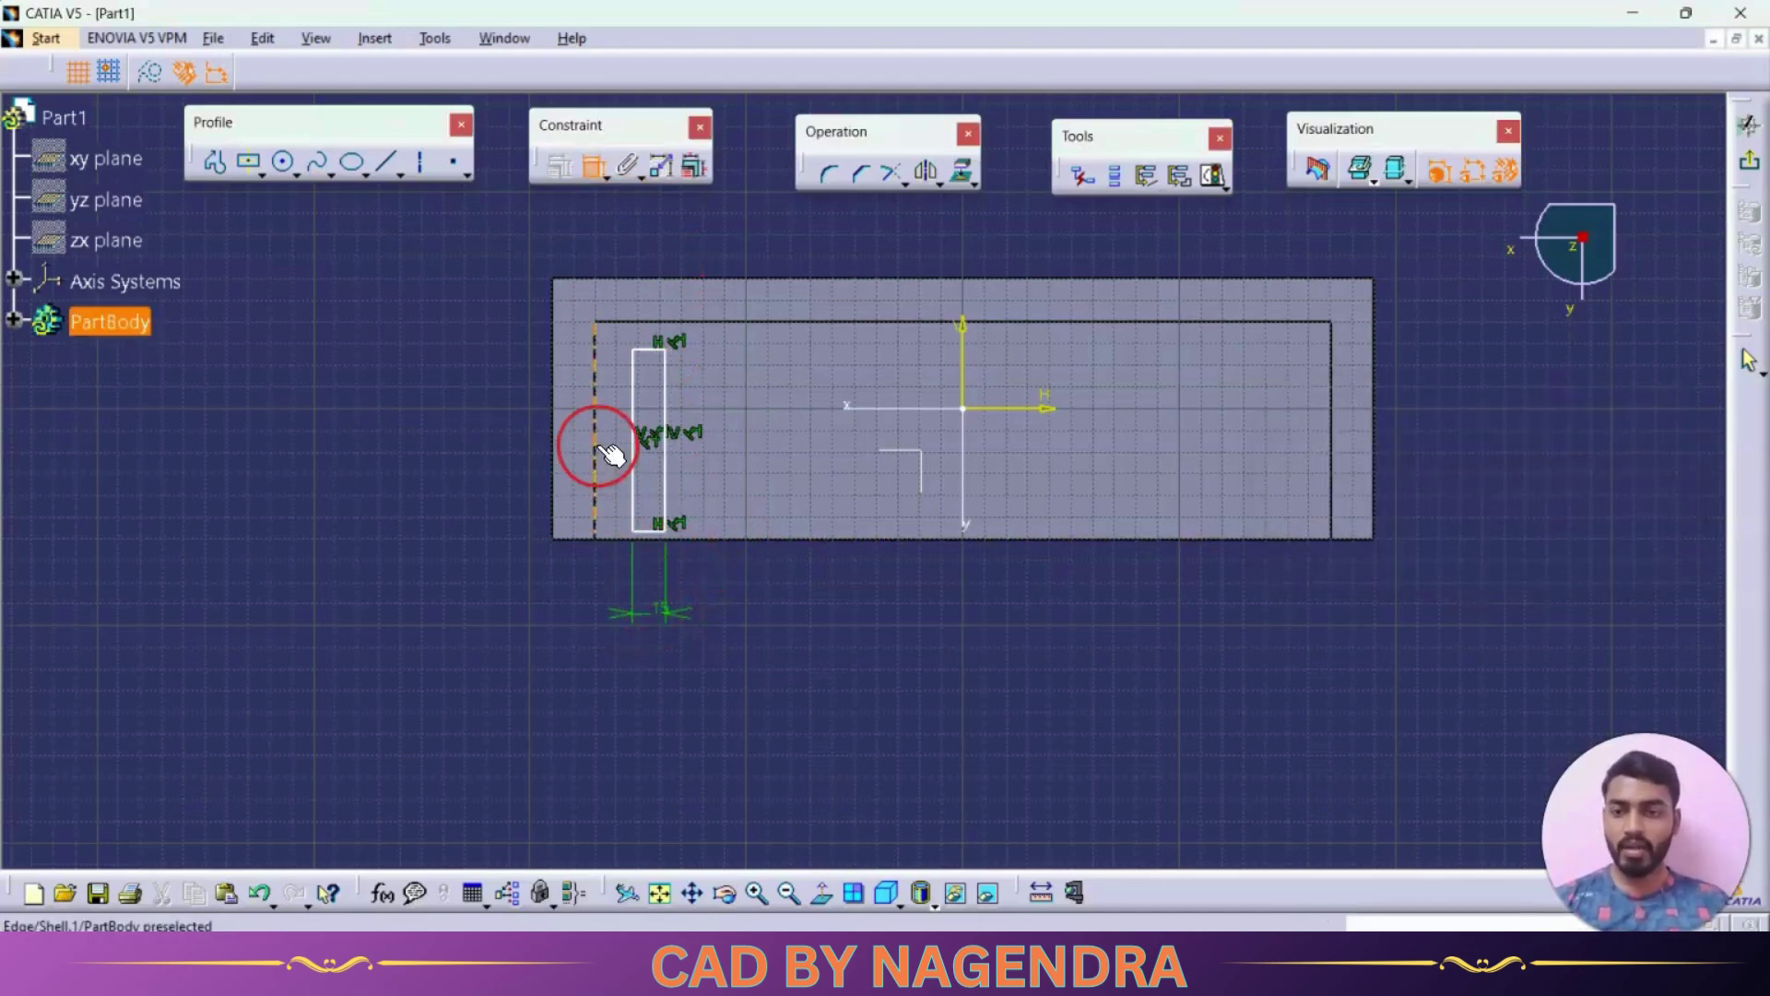
{"action": "left_click", "coordinate": [631, 438]}
{"action": "left_click", "coordinate": [458, 481]}
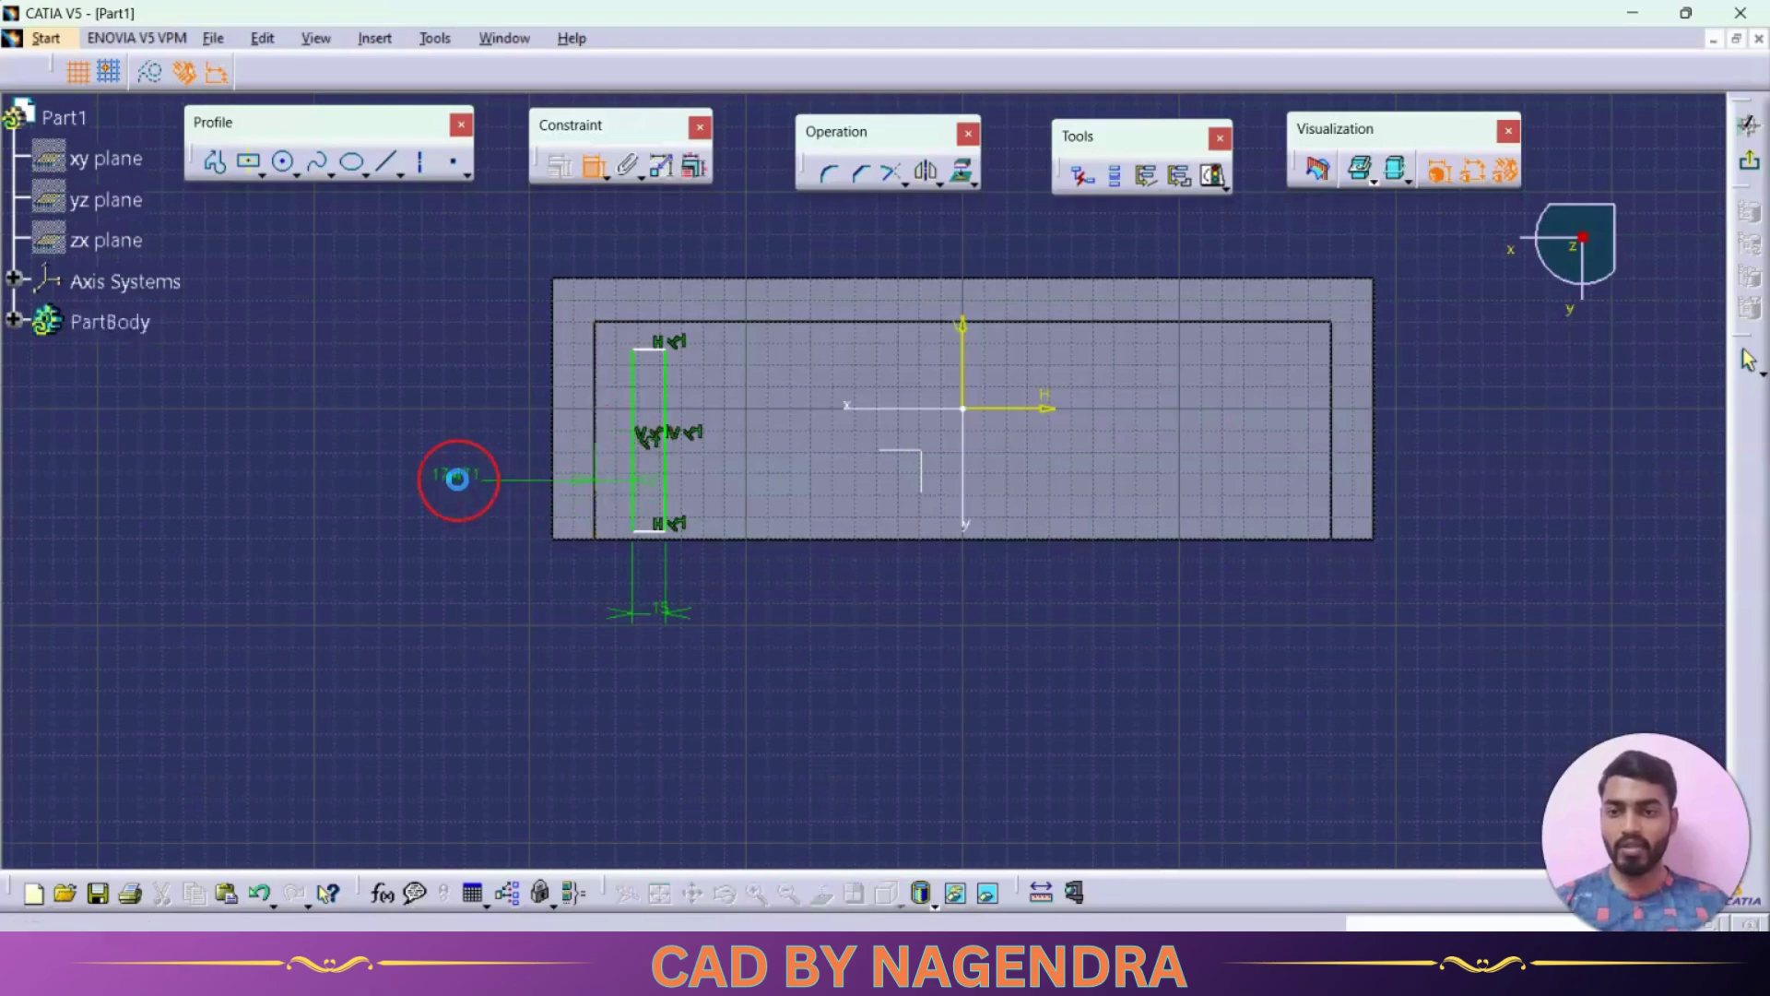
{"action": "double_click", "coordinate": [459, 480]}
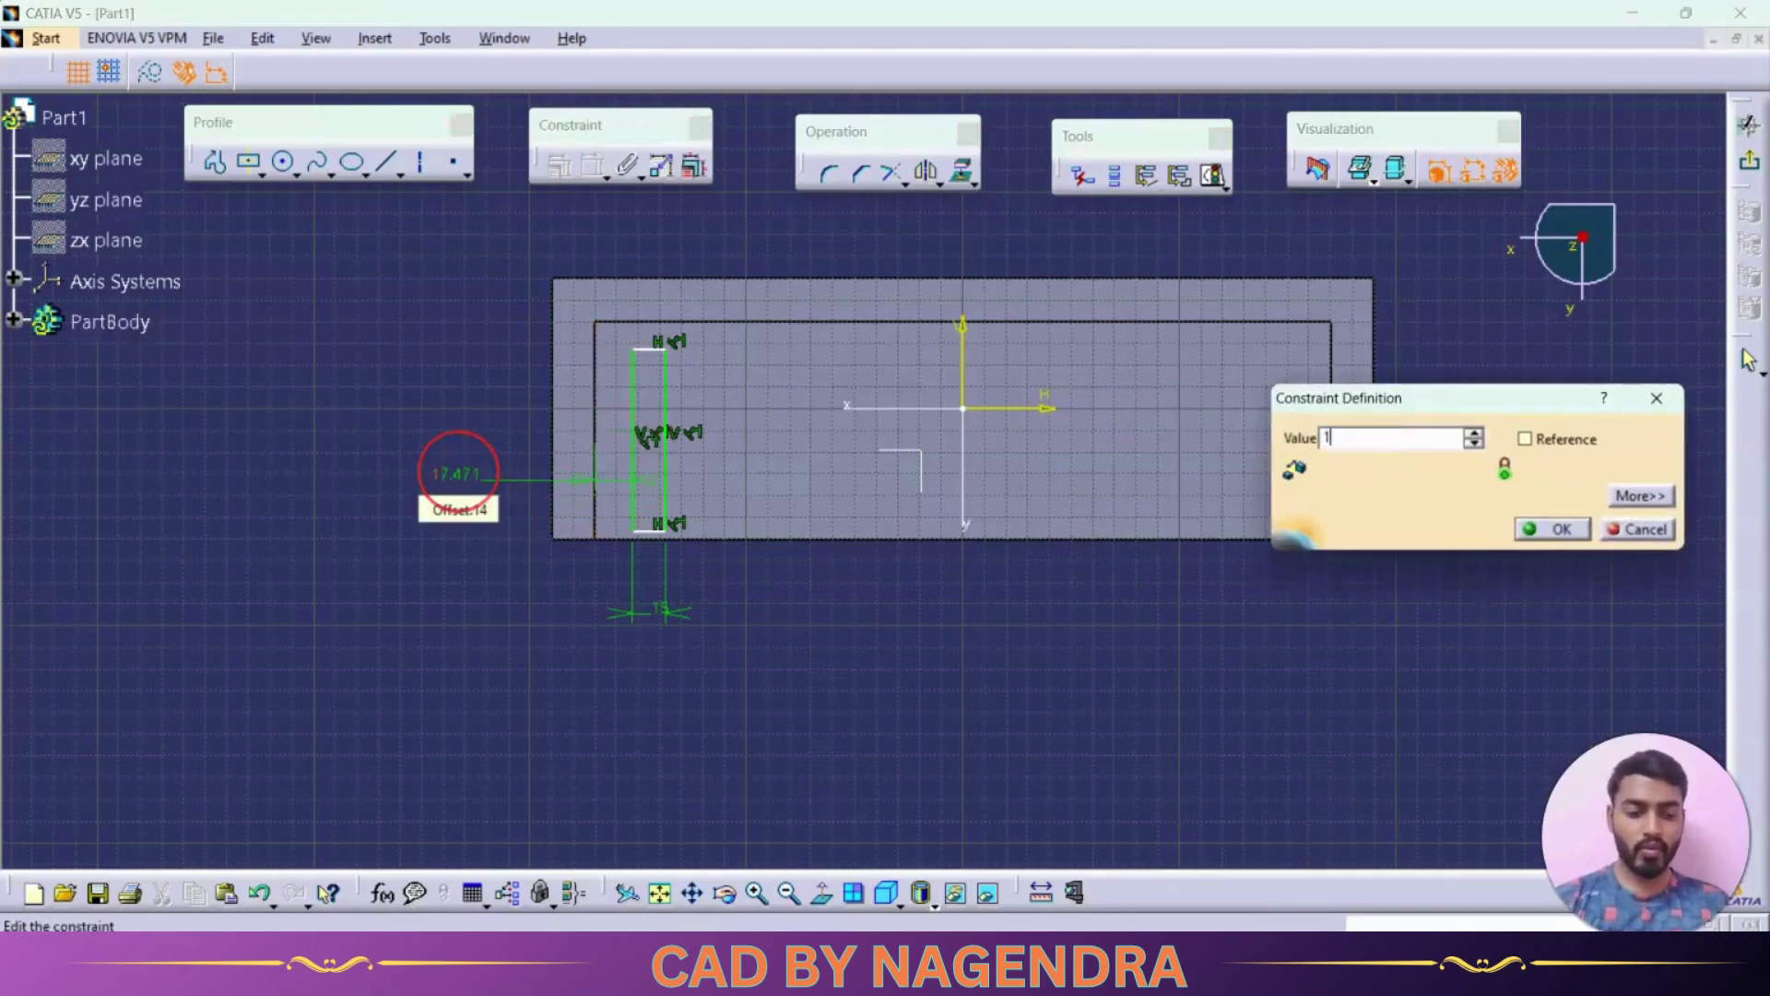
{"action": "type", "text": "20"}
{"action": "key", "text": "Return"}
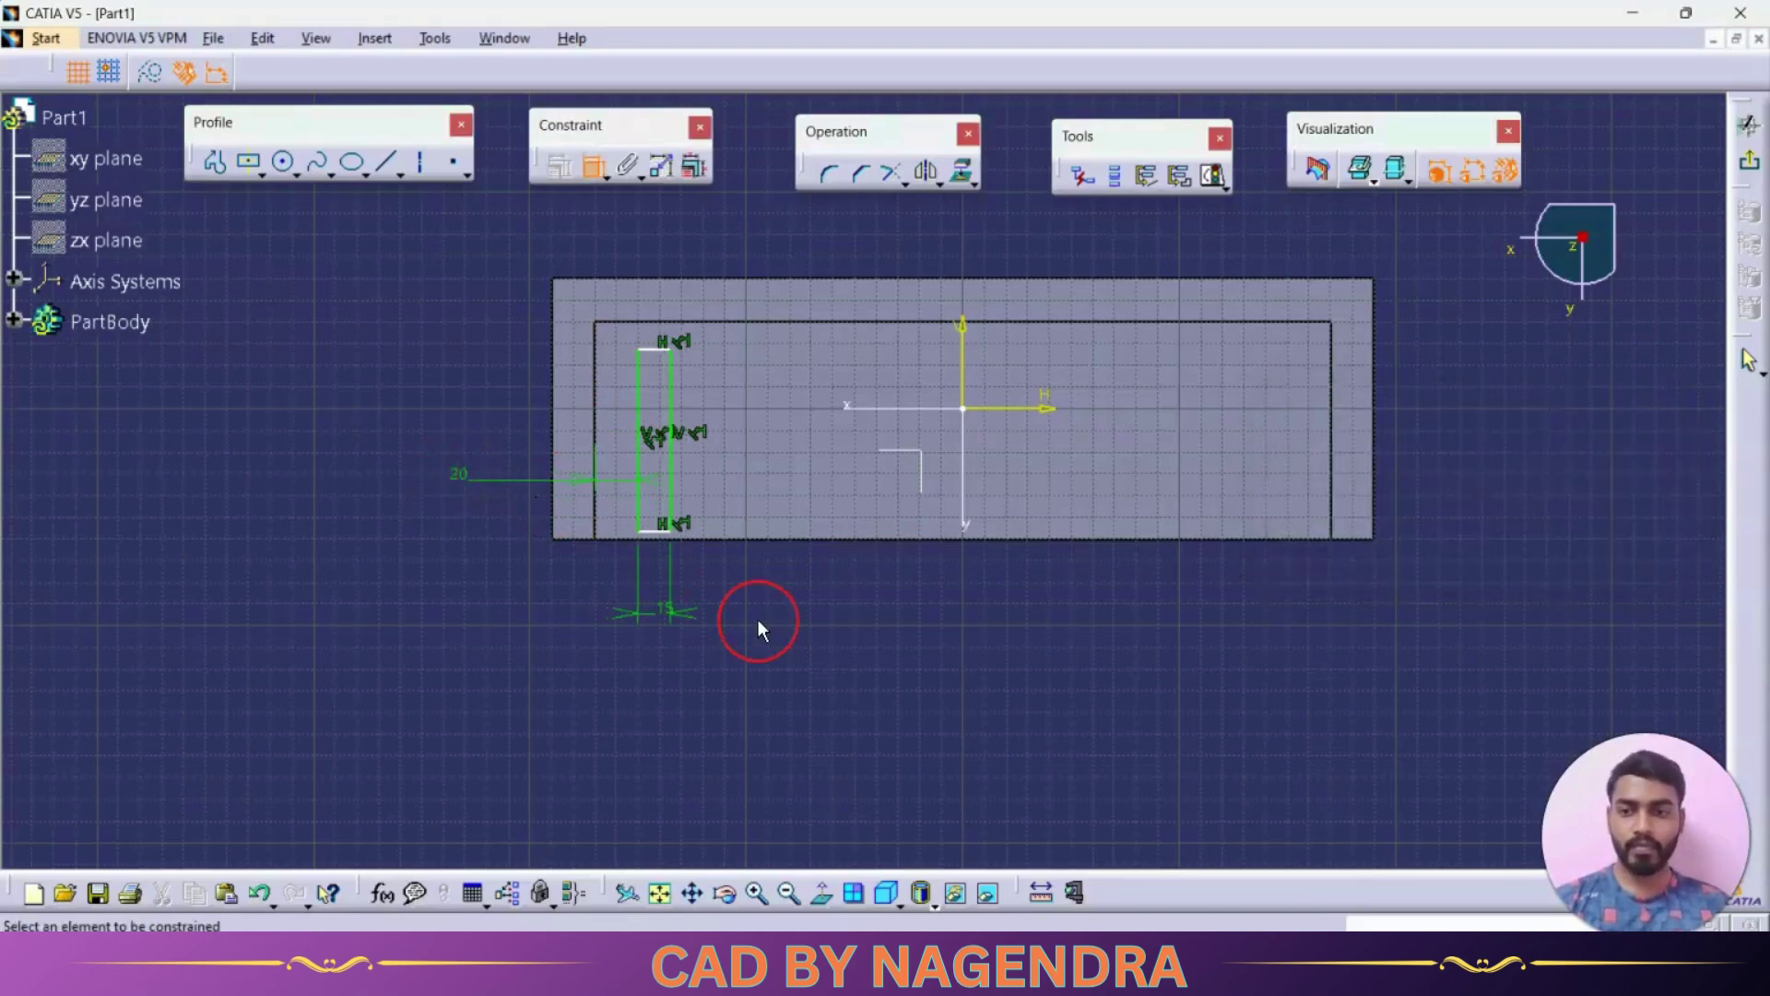
Step: Constrain the rectangle's length and set it 5 mm from the box's bottom edge
{"action": "left_click", "coordinate": [640, 391]}
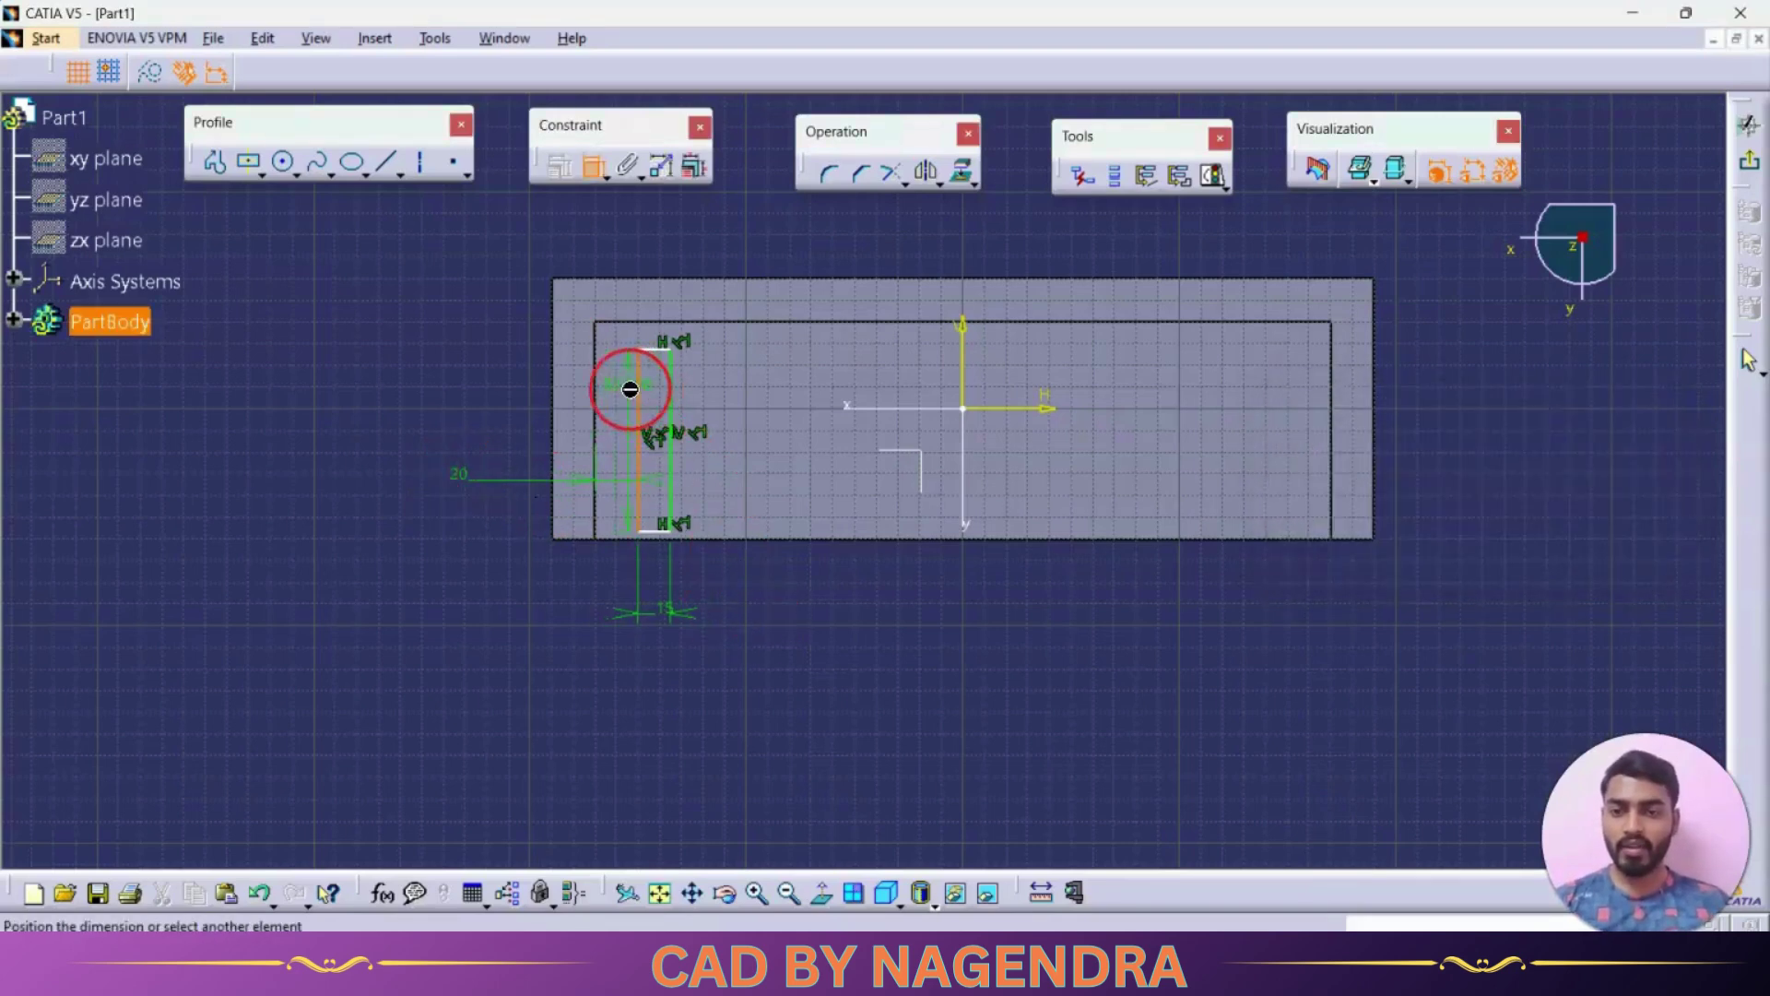
{"action": "left_click", "coordinate": [413, 395]}
{"action": "double_click", "coordinate": [412, 392]}
{"action": "type", "text": "15"}
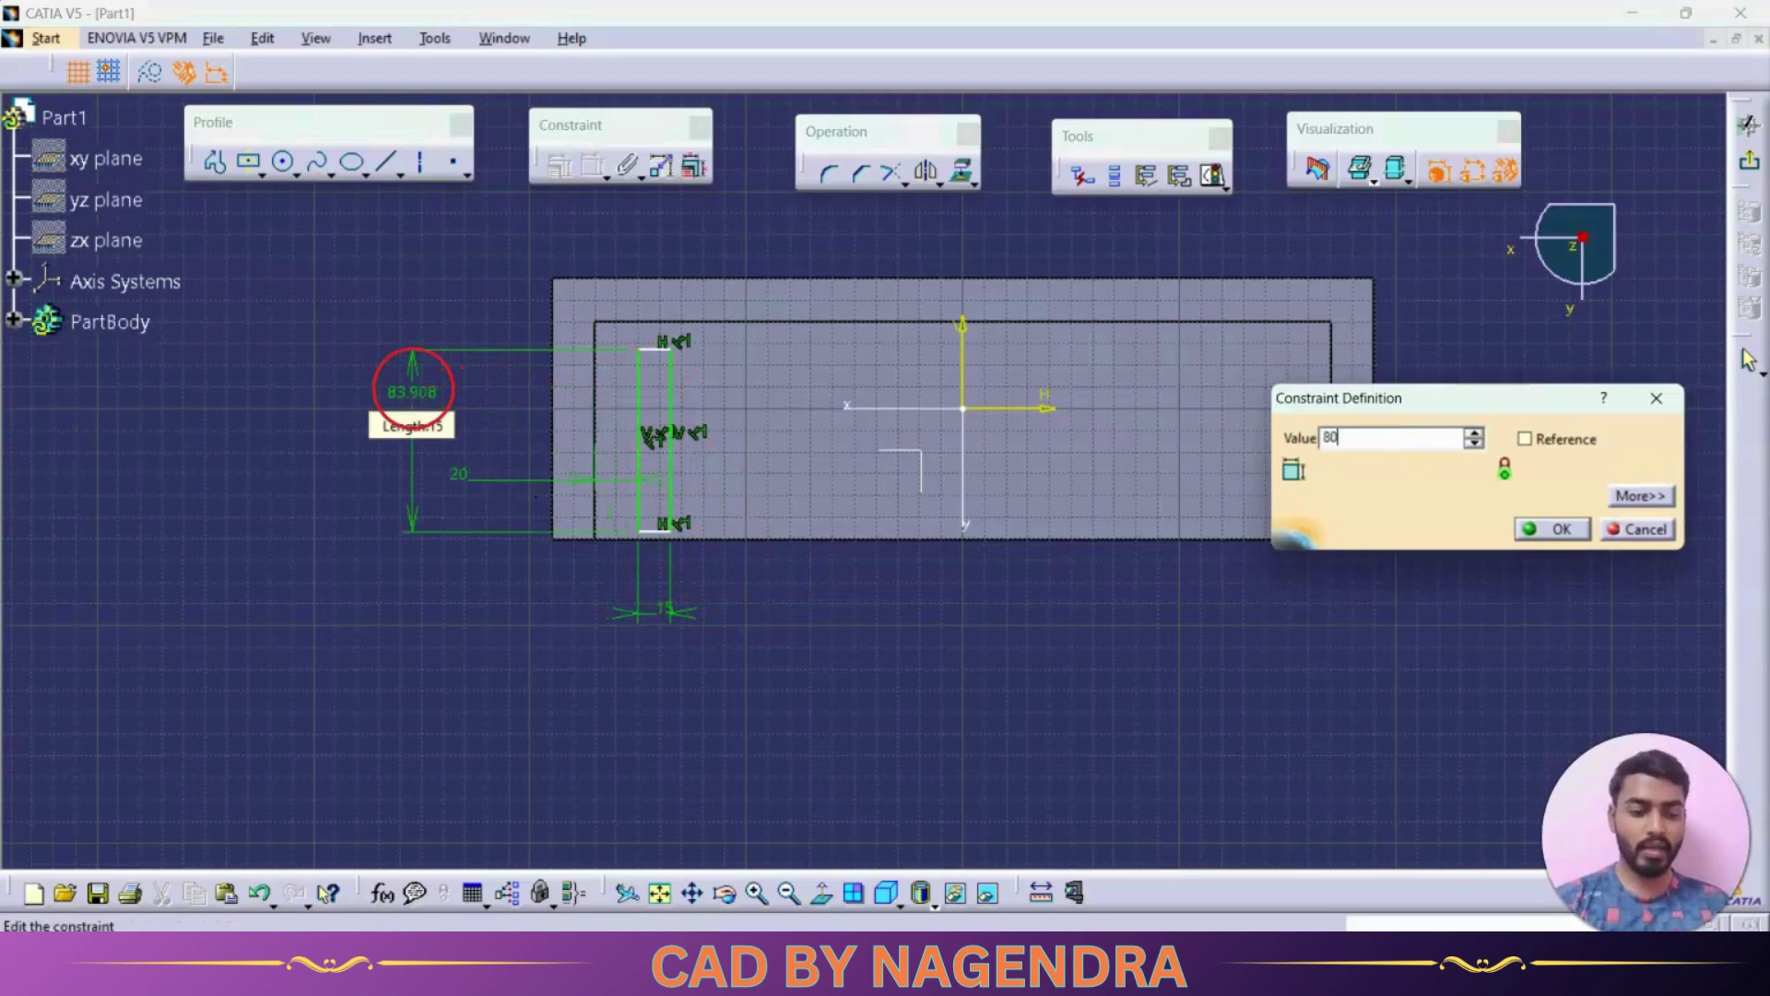
{"action": "key", "text": "Return"}
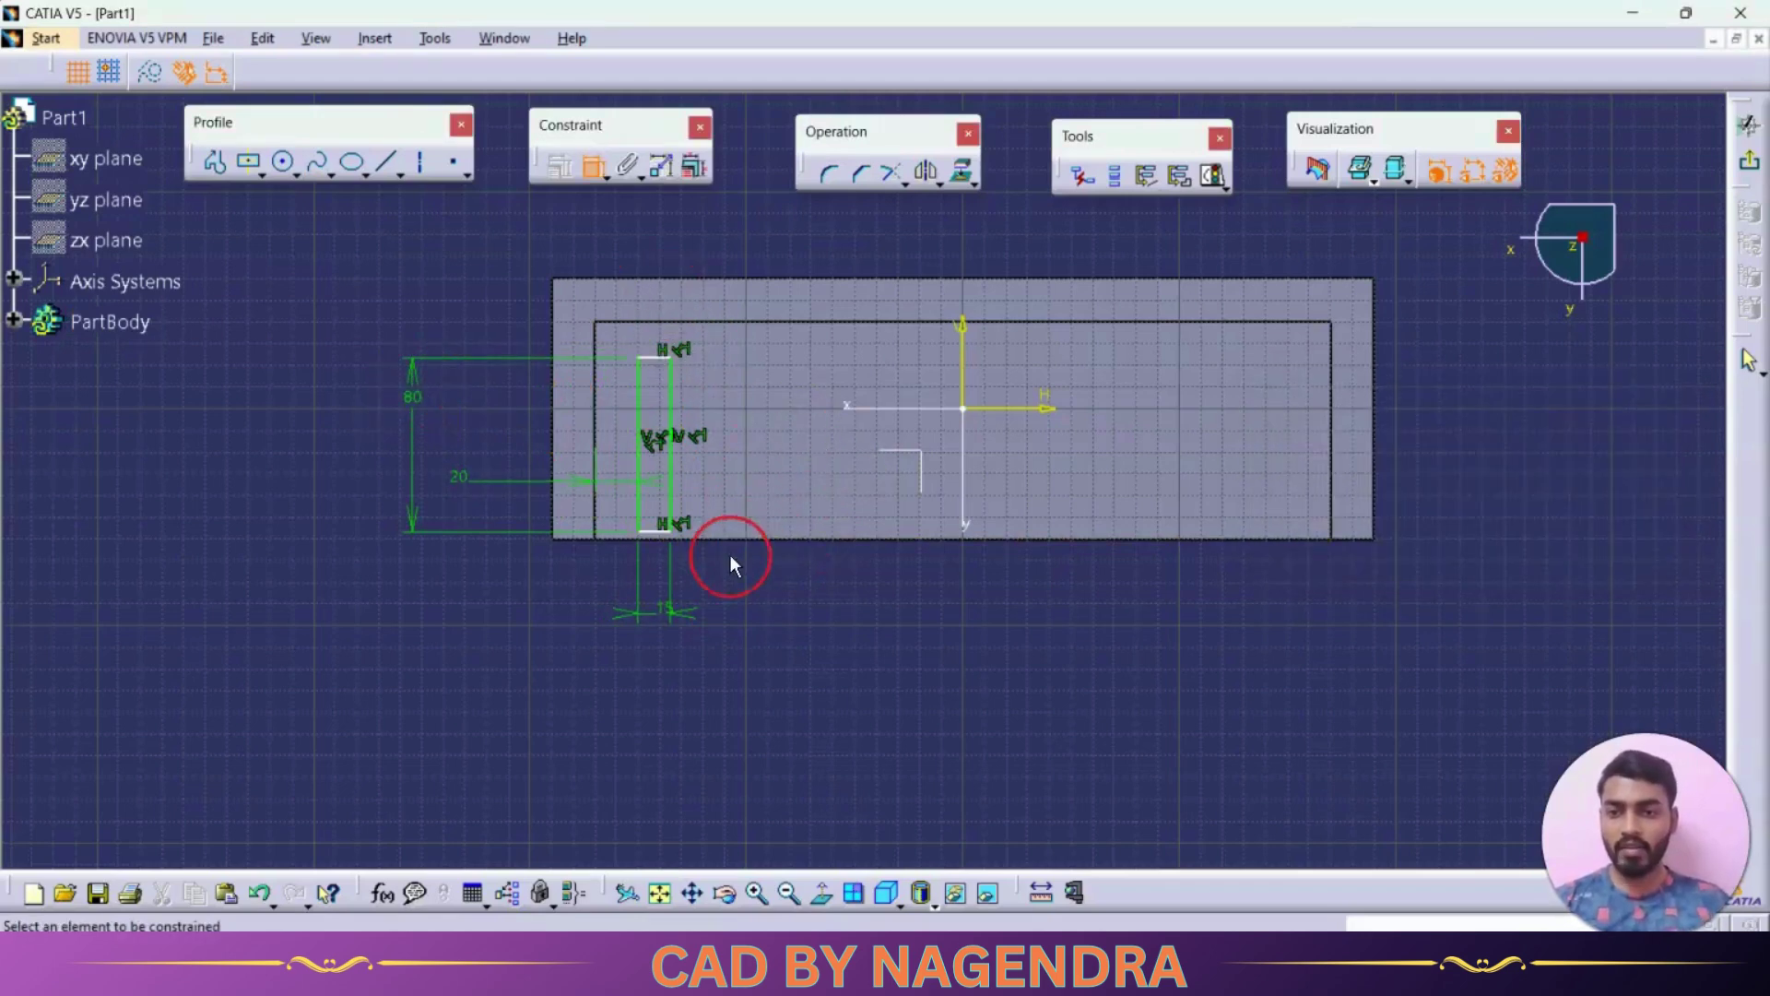
{"action": "left_click", "coordinate": [745, 542]}
{"action": "left_click", "coordinate": [664, 532]}
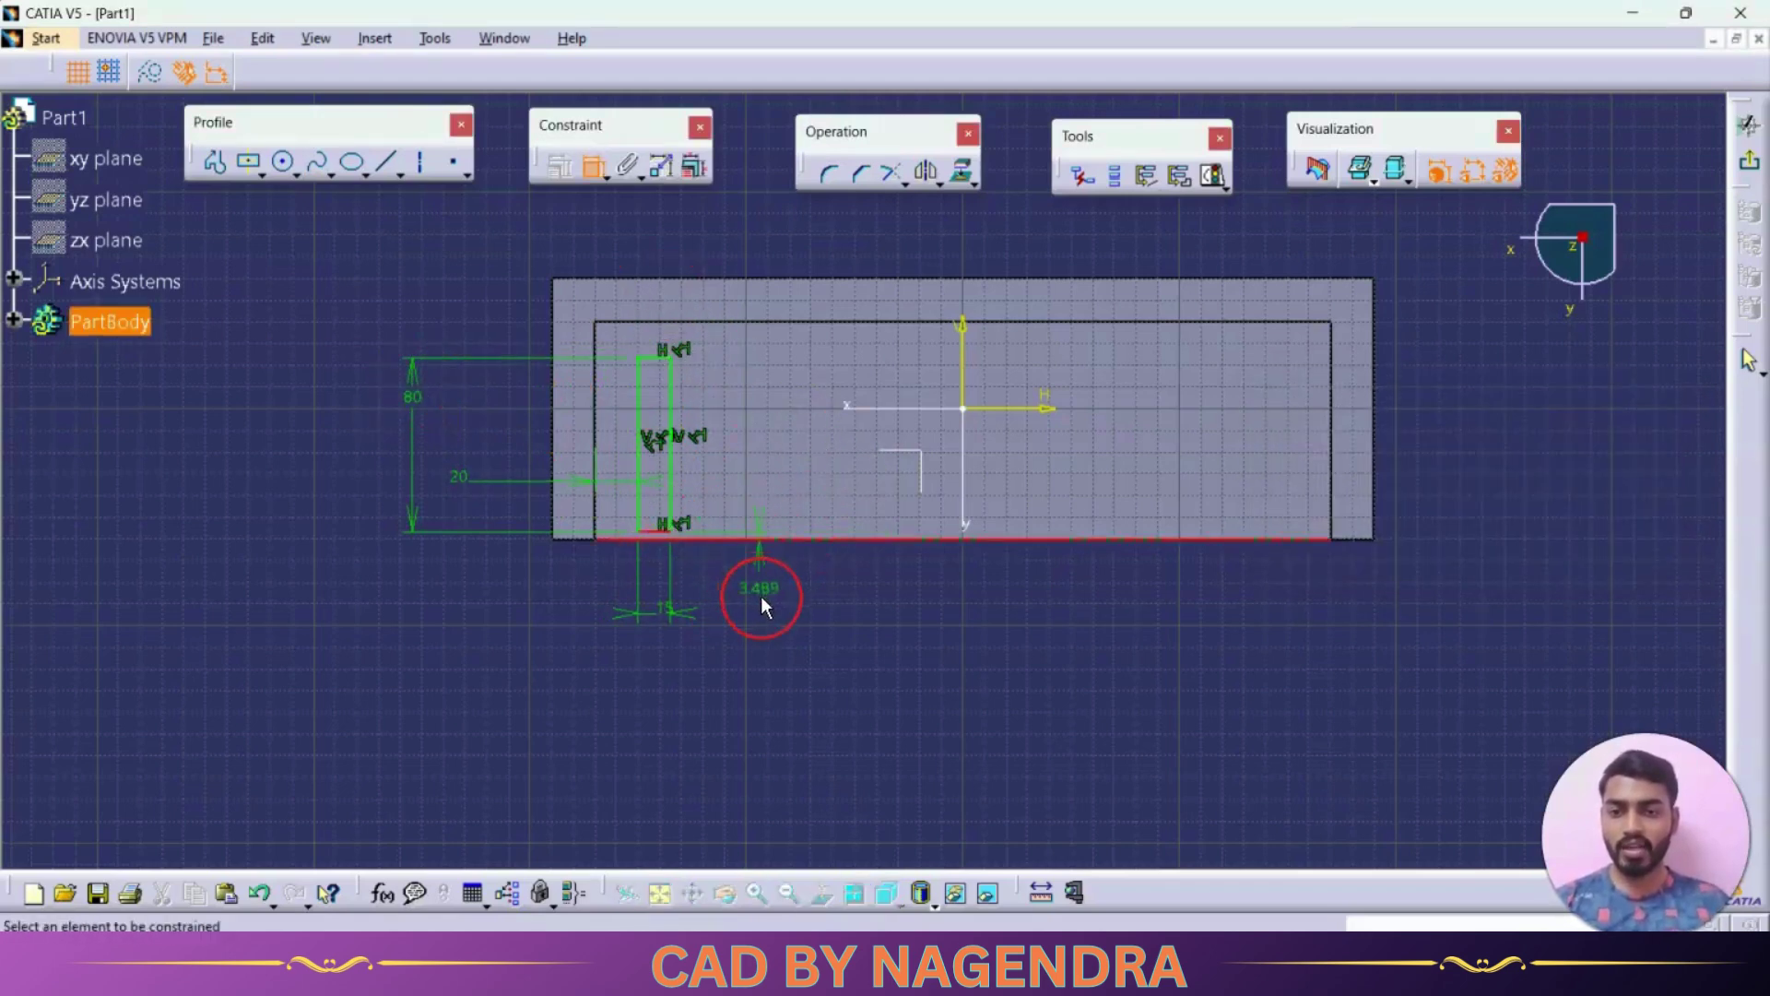
{"action": "left_click", "coordinate": [760, 591]}
{"action": "double_click", "coordinate": [760, 591]}
{"action": "type", "text": "5"}
{"action": "key", "text": "Return"}
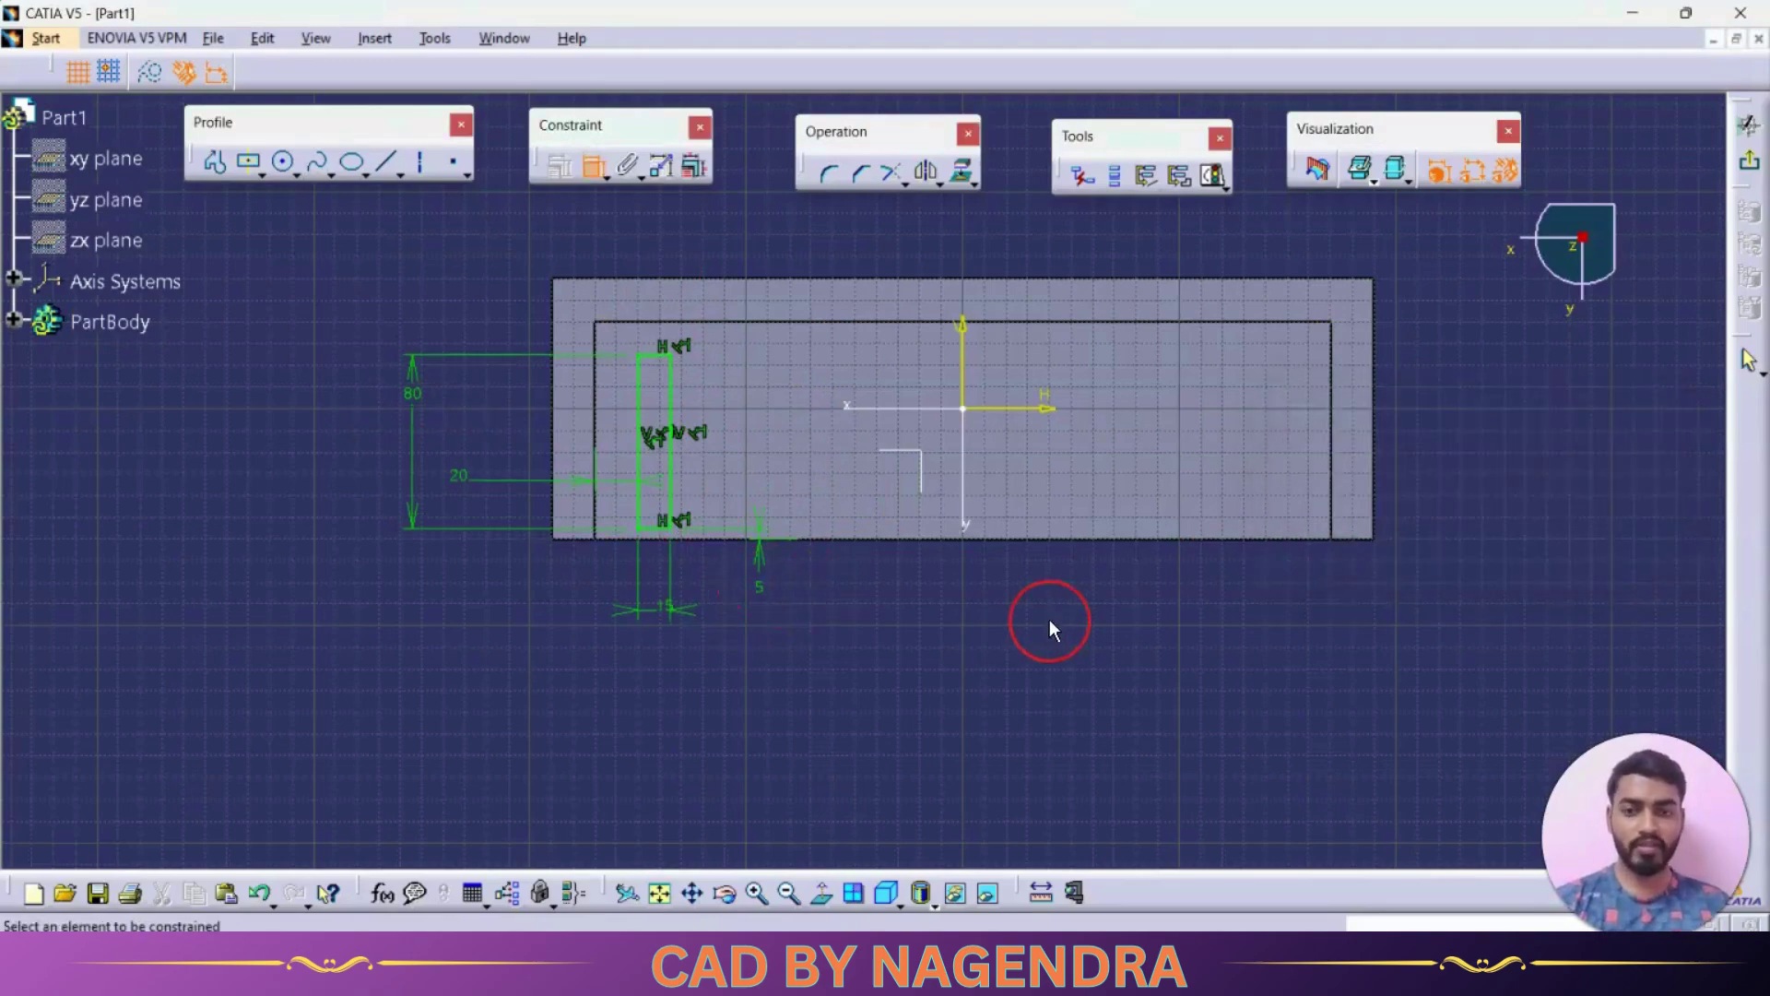
{"action": "left_click", "coordinate": [1749, 161]}
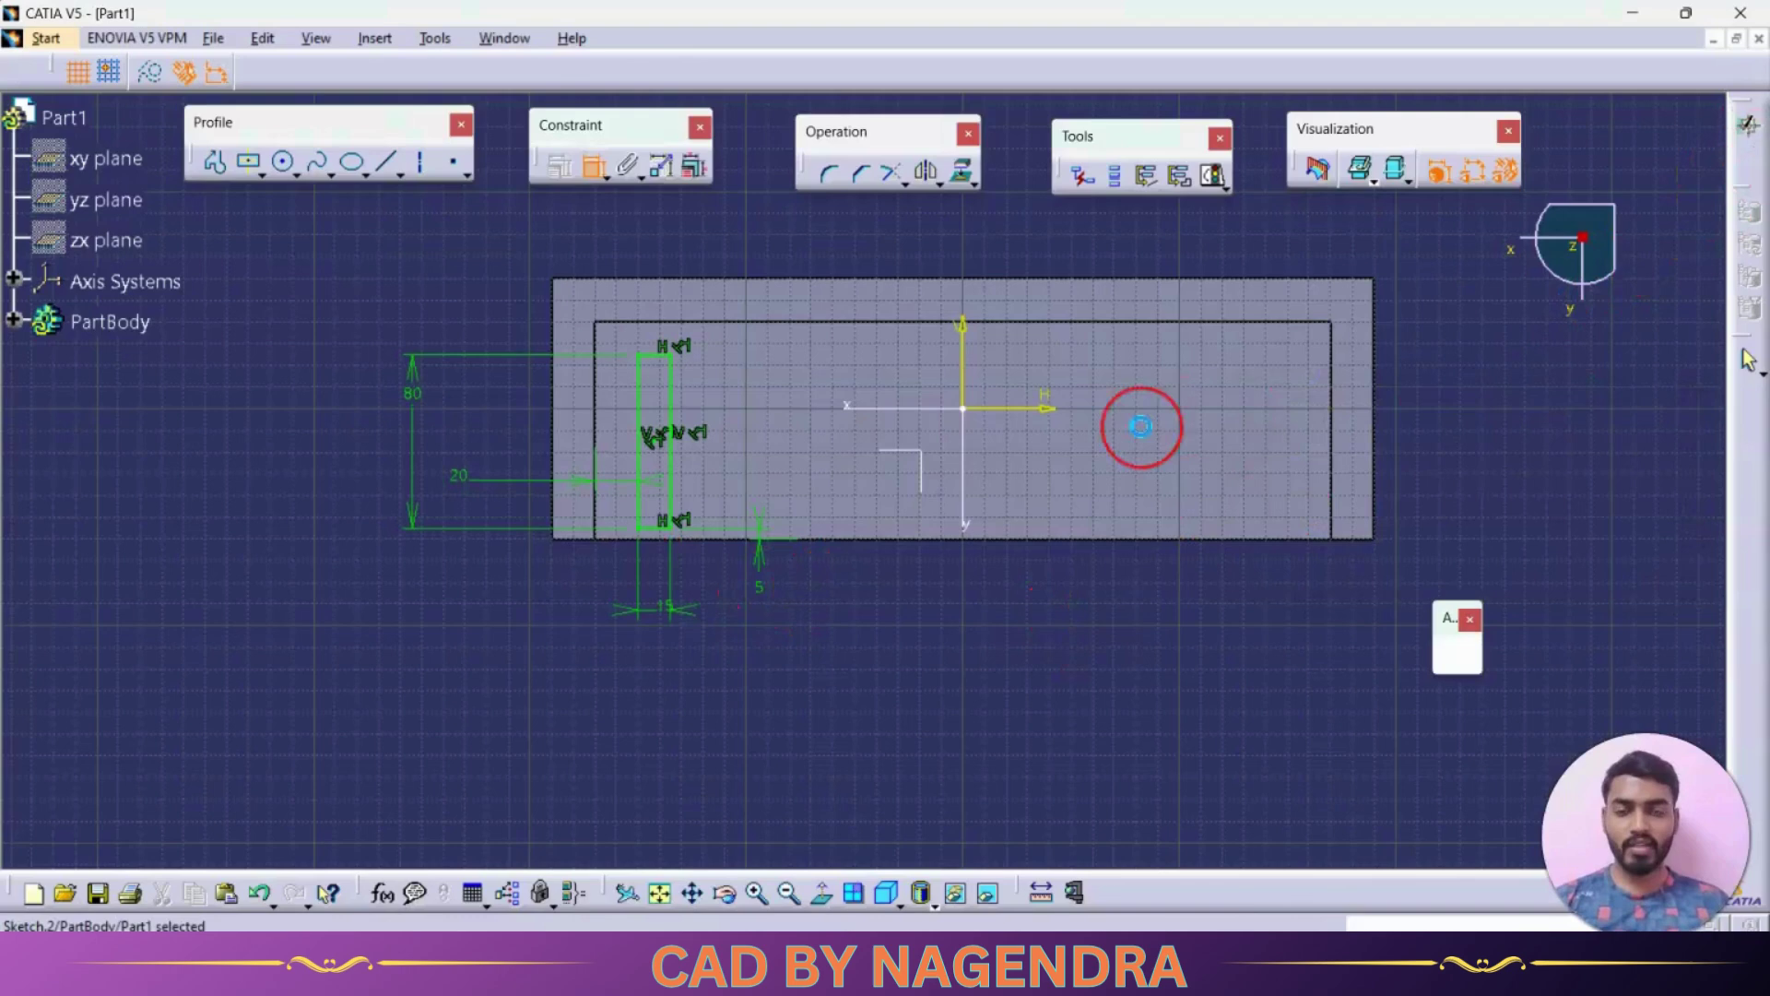
Step: Pad the rib sketch 30 mm and inspect the new rib in isometric view
{"action": "left_click", "coordinate": [268, 123]}
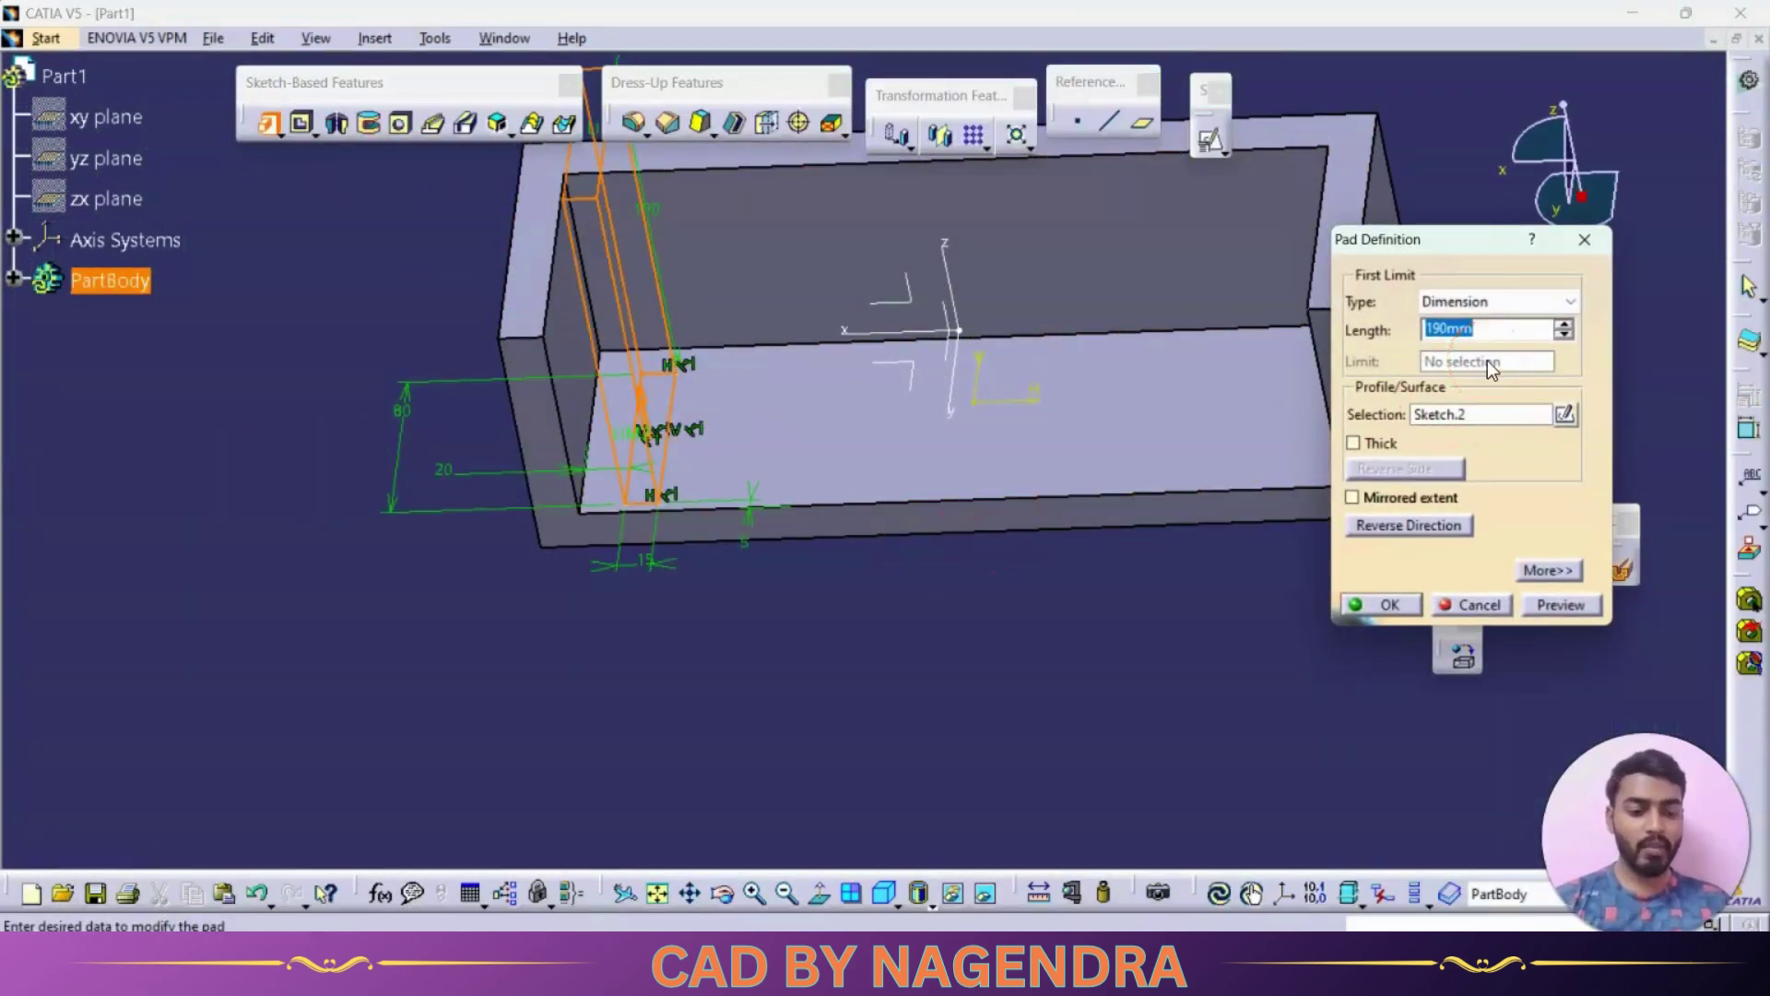
{"action": "key", "text": "Return"}
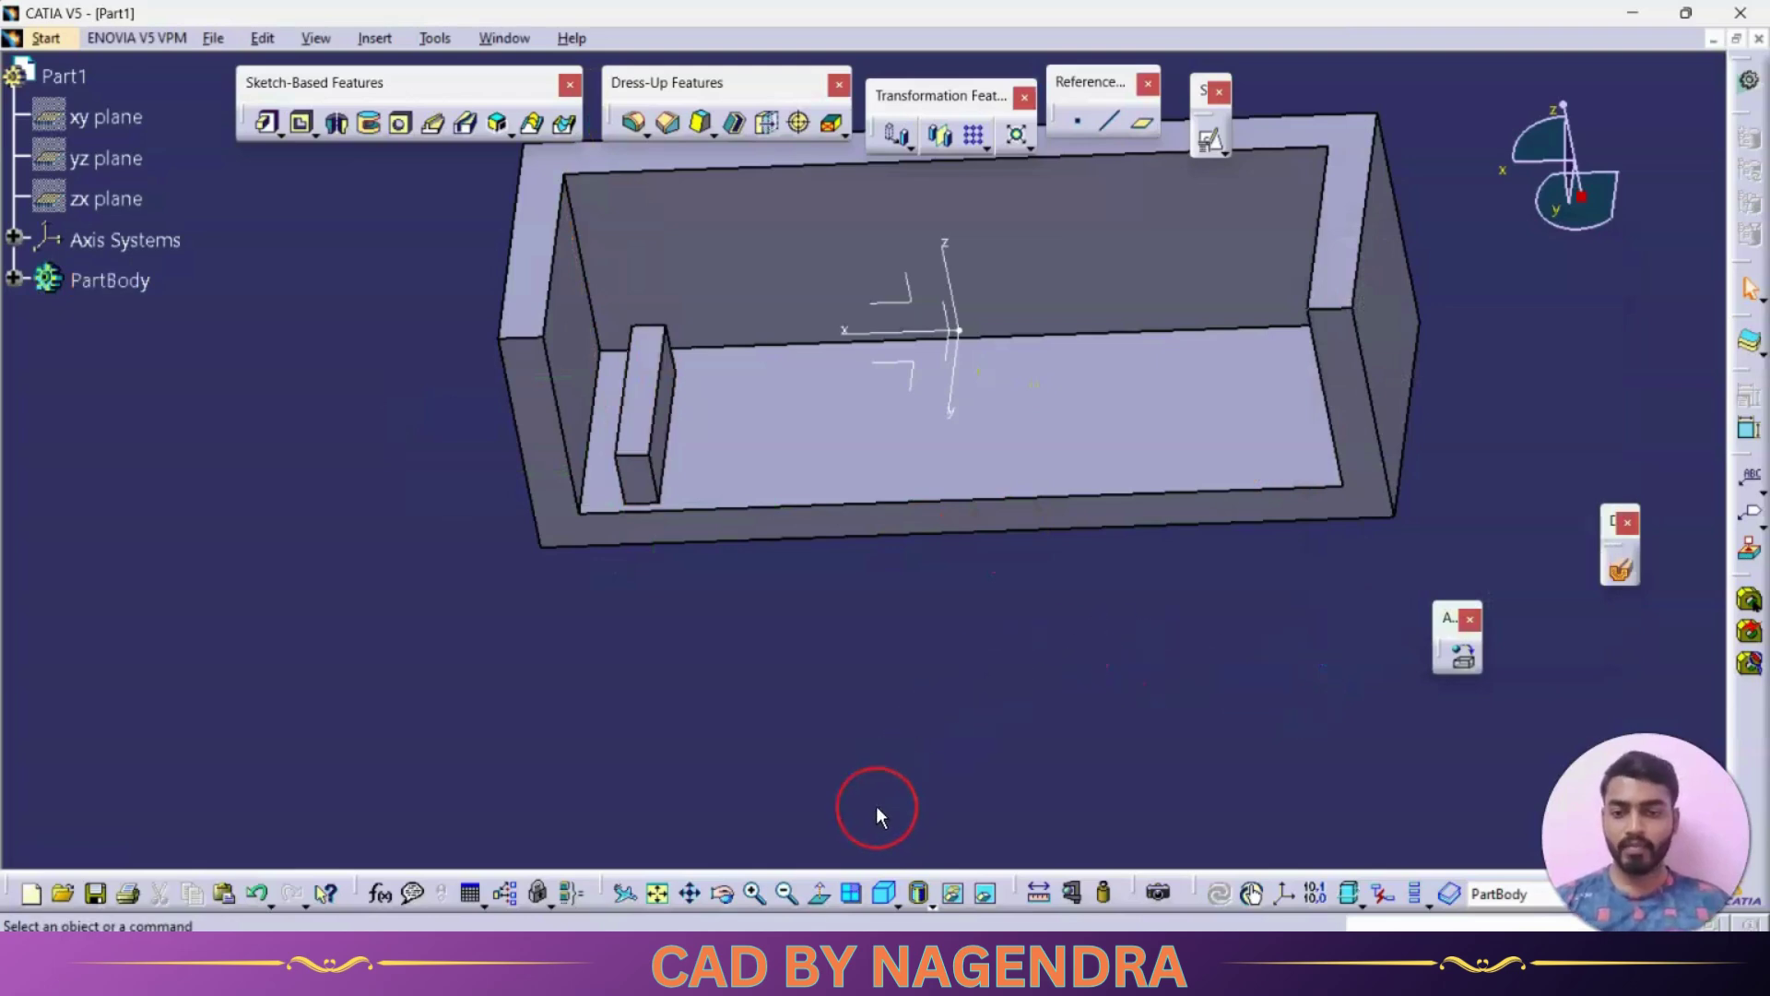
{"action": "left_click", "coordinate": [882, 892]}
{"action": "middle_click_drag", "start_coordinate": [1132, 398], "coordinate": [999, 525]}
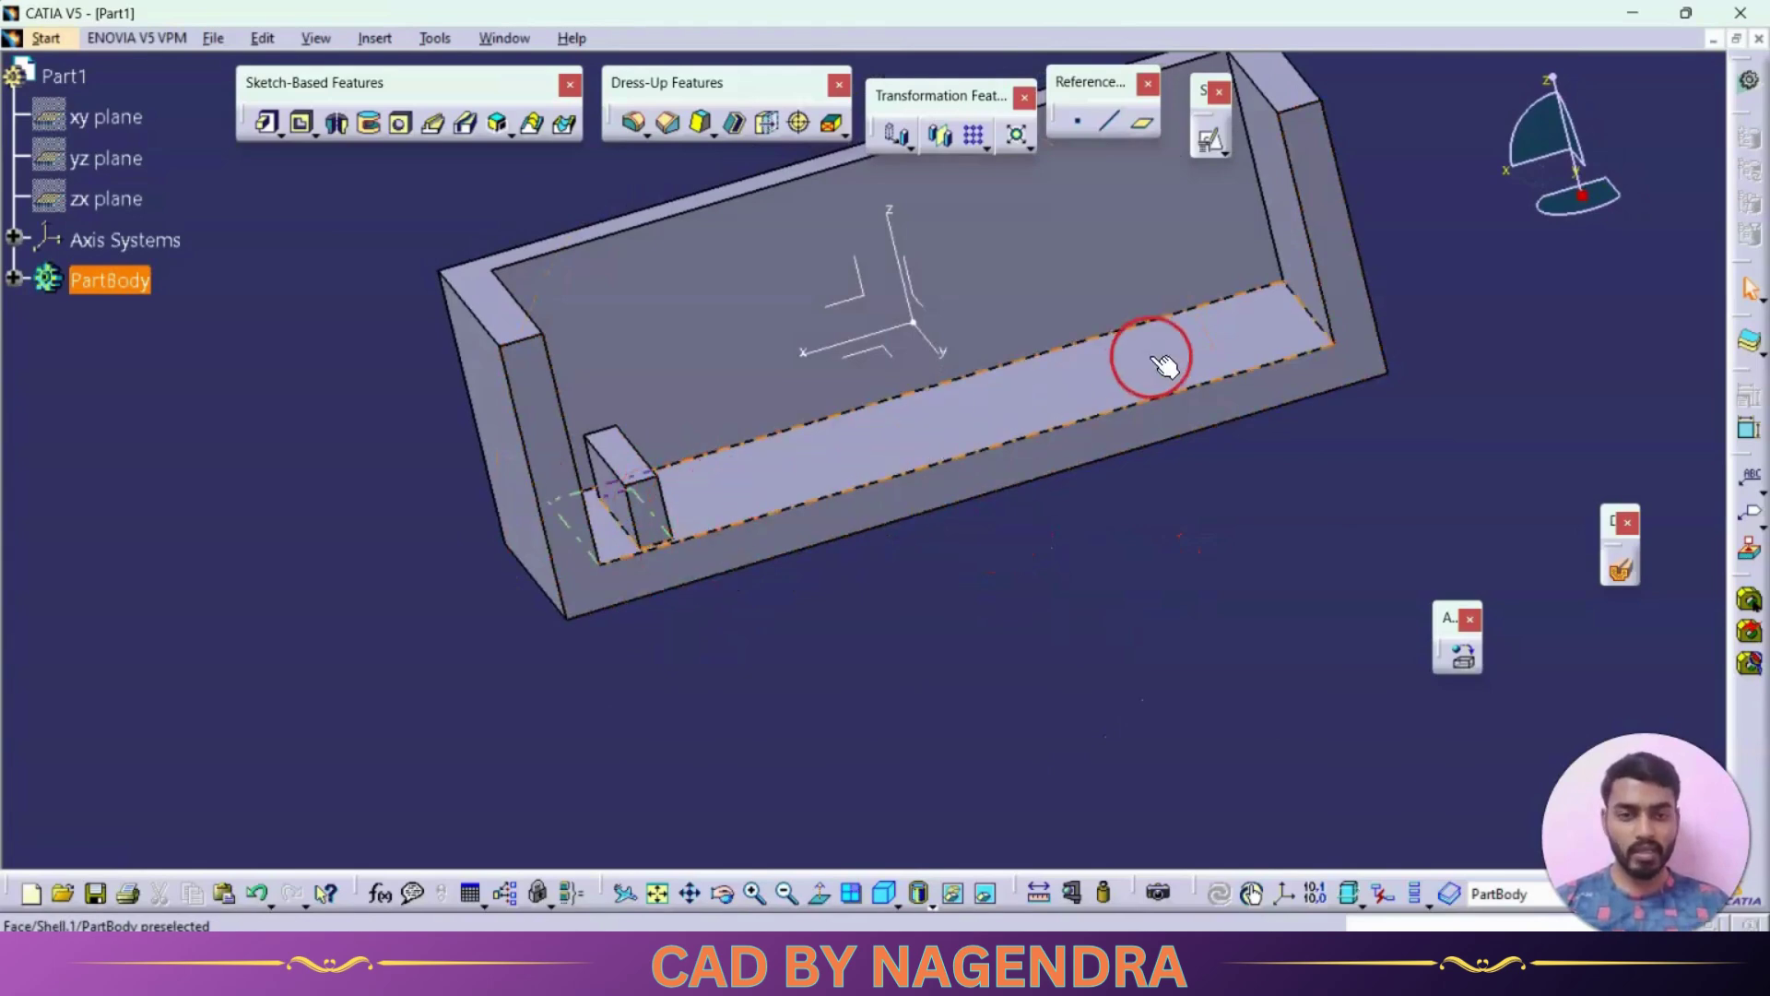
{"action": "middle_click_drag", "start_coordinate": [1037, 523], "coordinate": [1024, 633]}
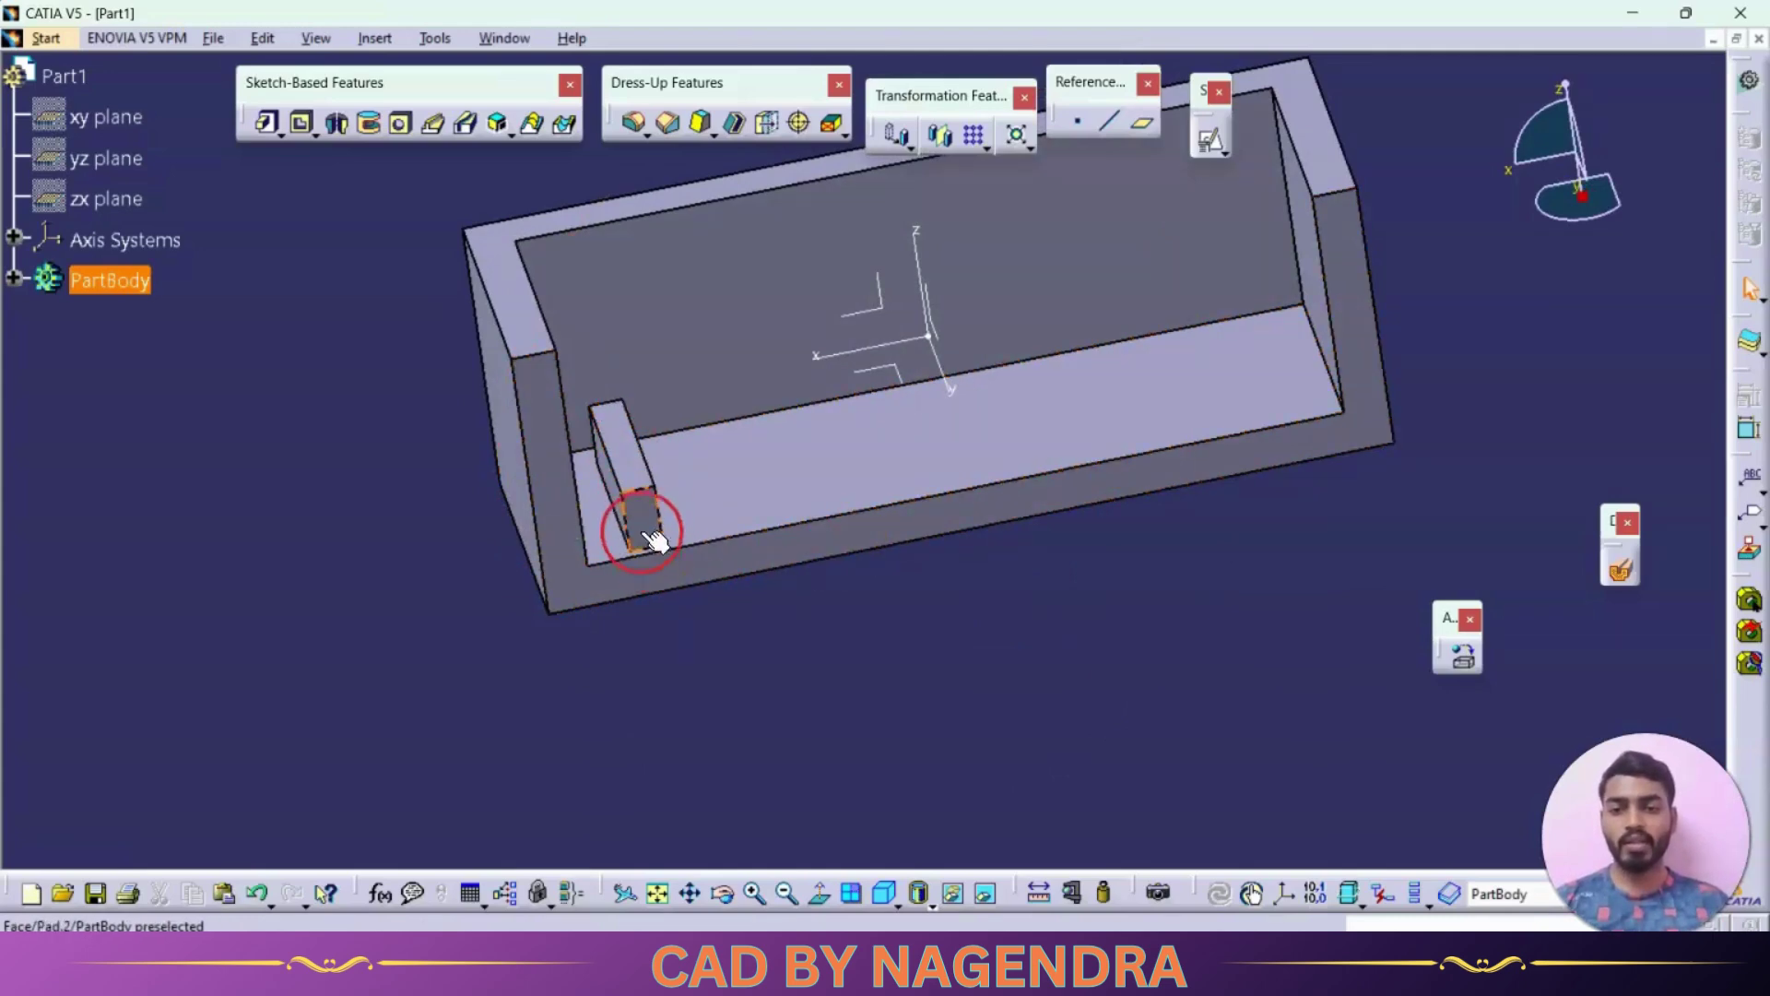
{"action": "middle_click_drag", "start_coordinate": [968, 639], "coordinate": [992, 586]}
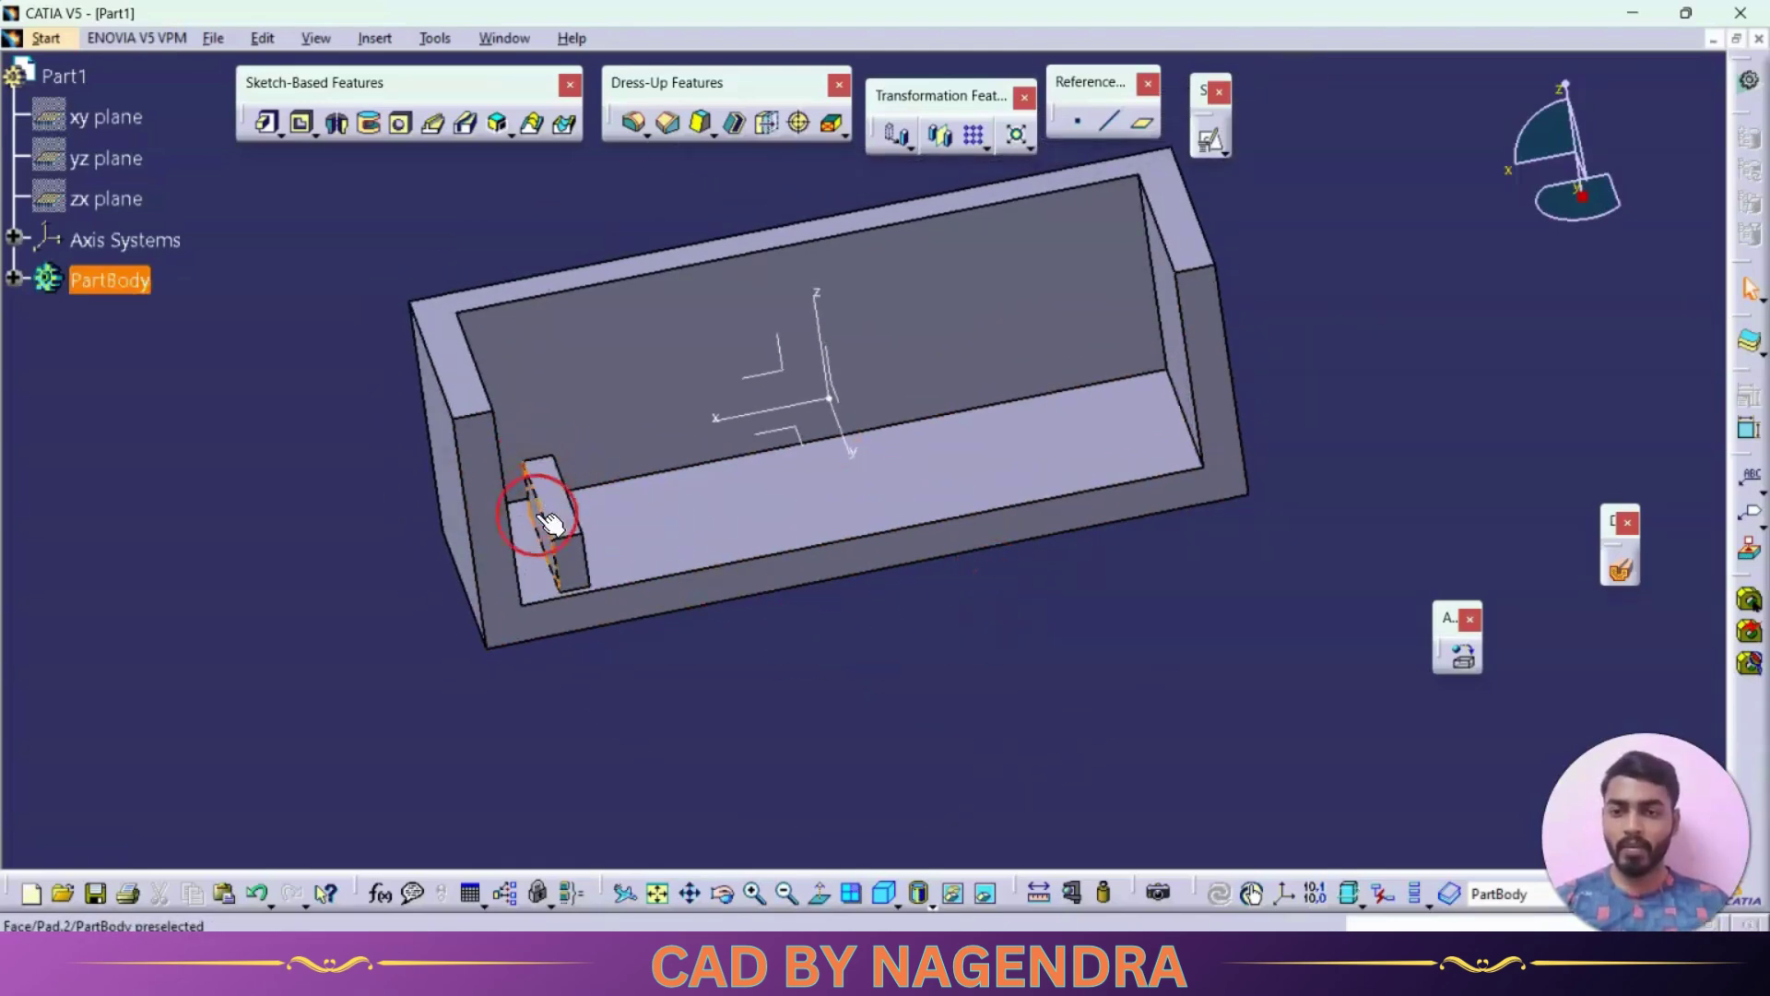
{"action": "left_click", "coordinate": [376, 37]}
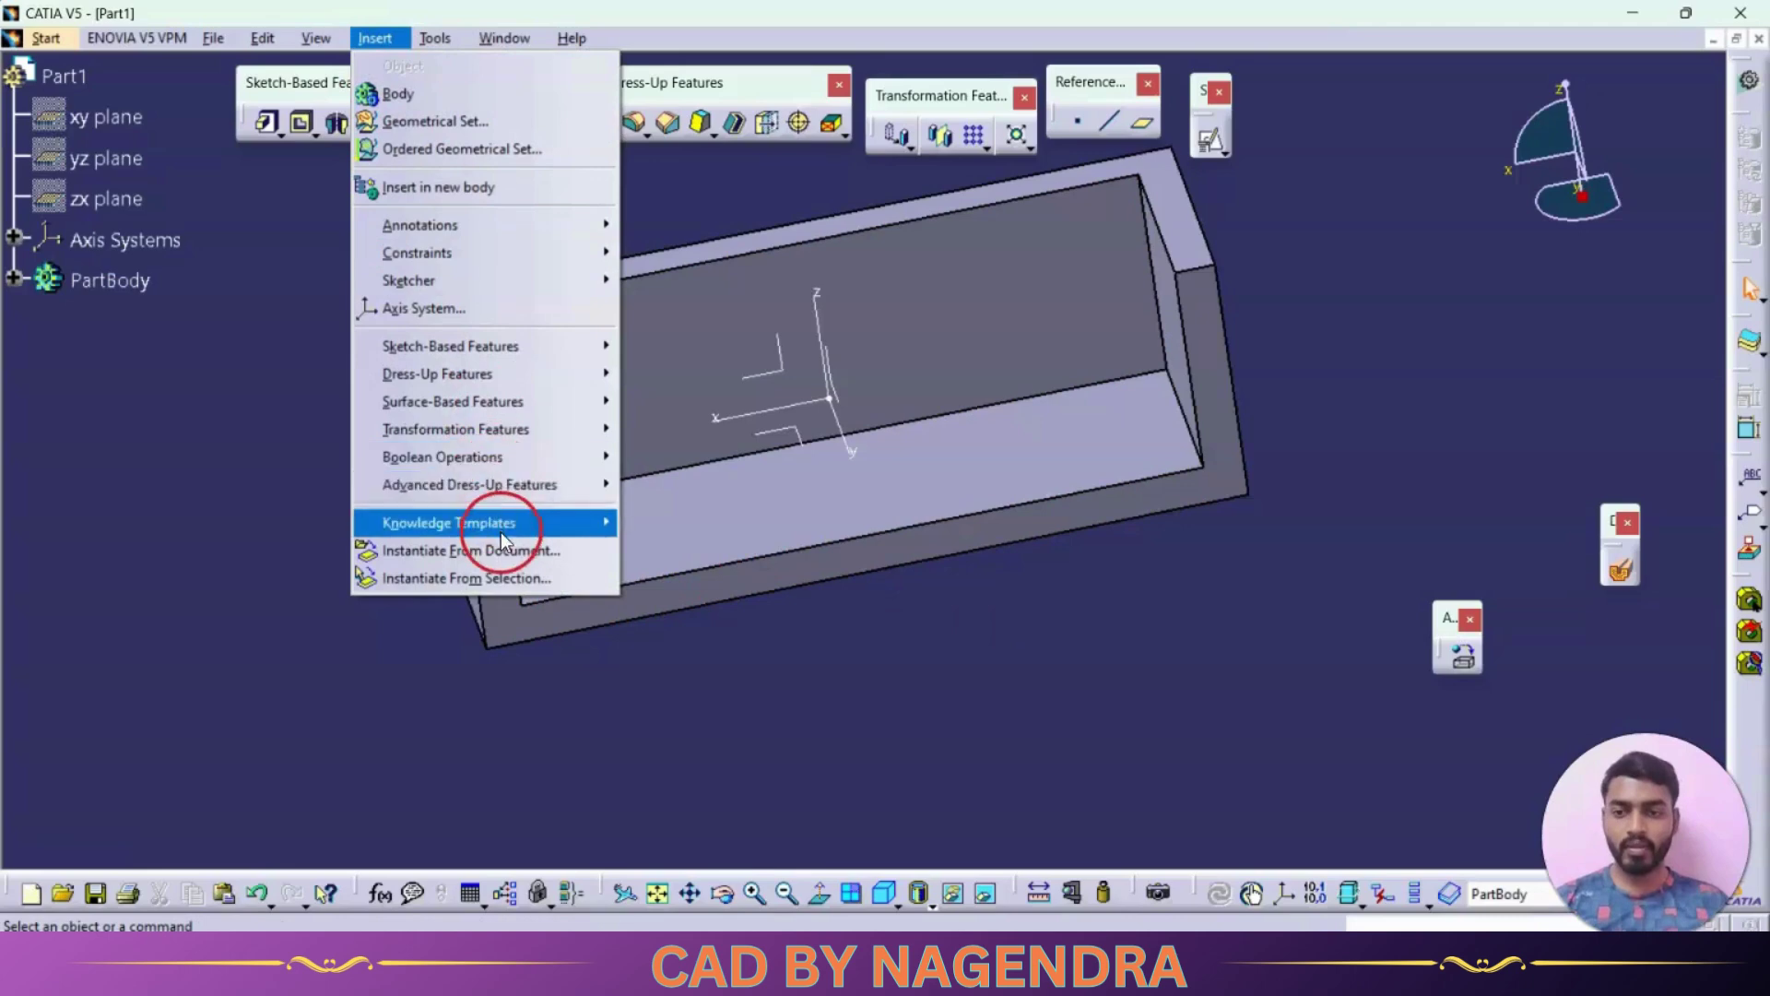
Step: Start a Power Copy definition and add Pad.2 and Sketch.2 from the PartBody tree
{"action": "mouse_move", "coordinate": [500, 528]}
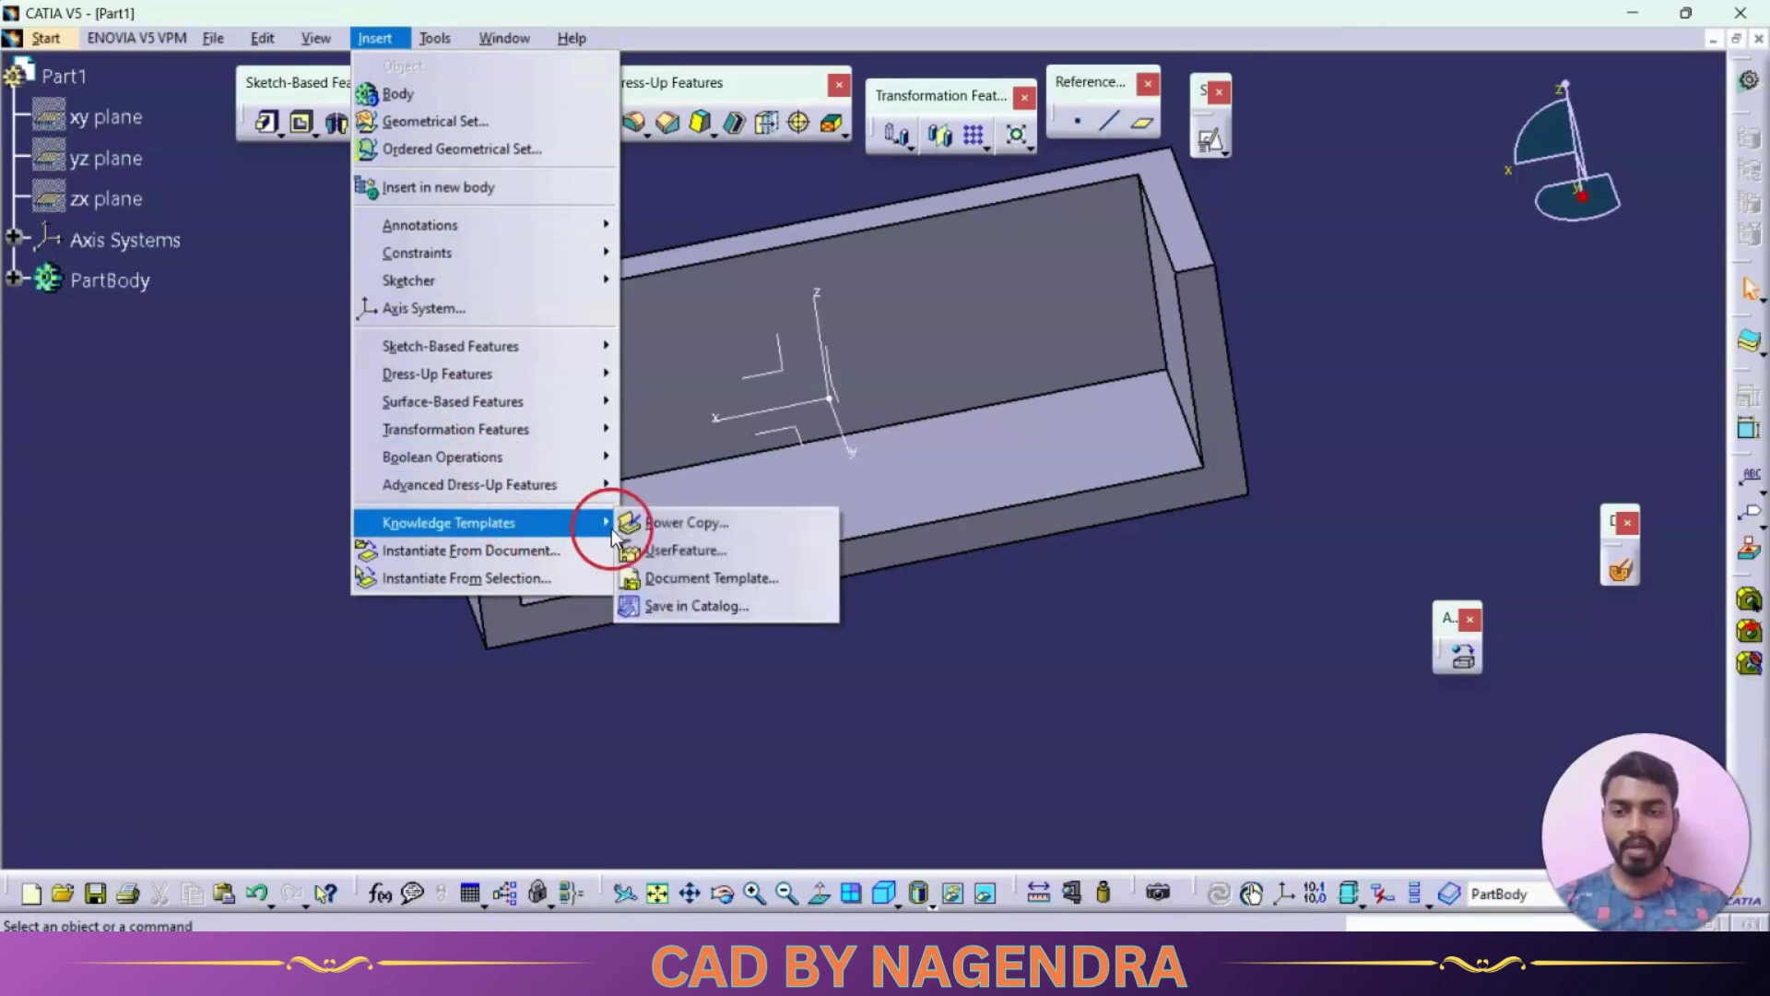
{"action": "left_click", "coordinate": [758, 526]}
{"action": "middle_click_drag", "start_coordinate": [754, 612], "coordinate": [774, 644]}
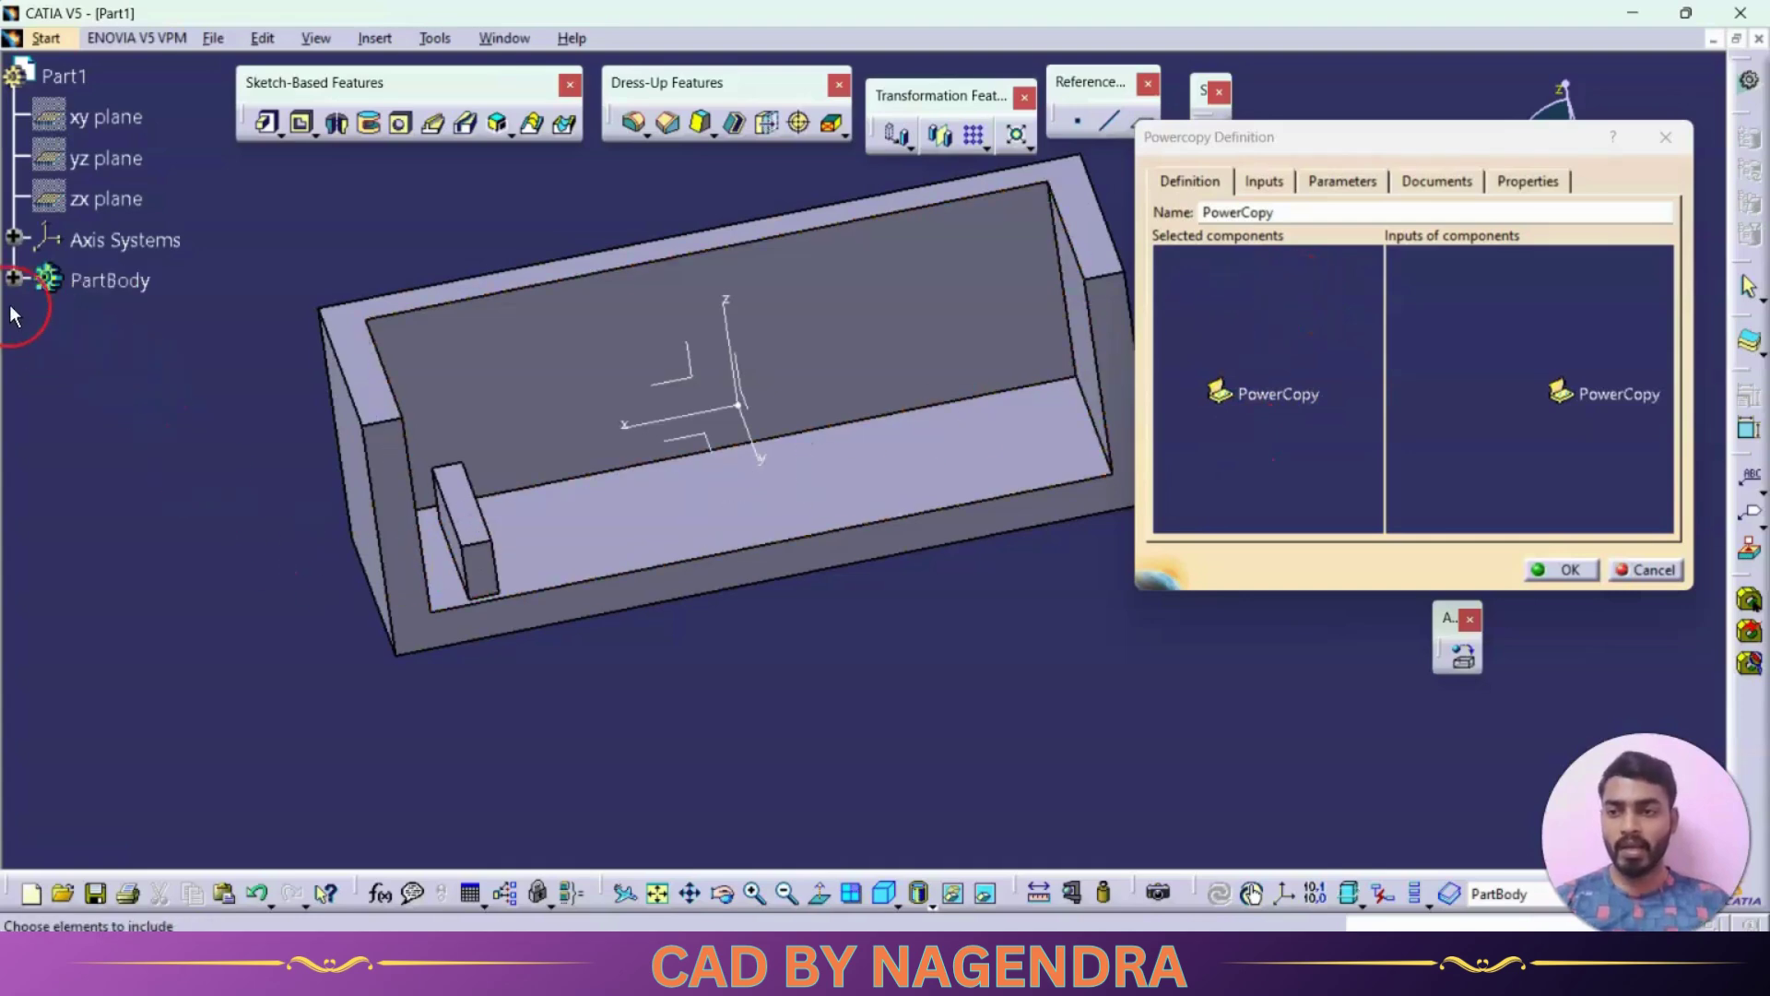
{"action": "left_click", "coordinate": [14, 278]}
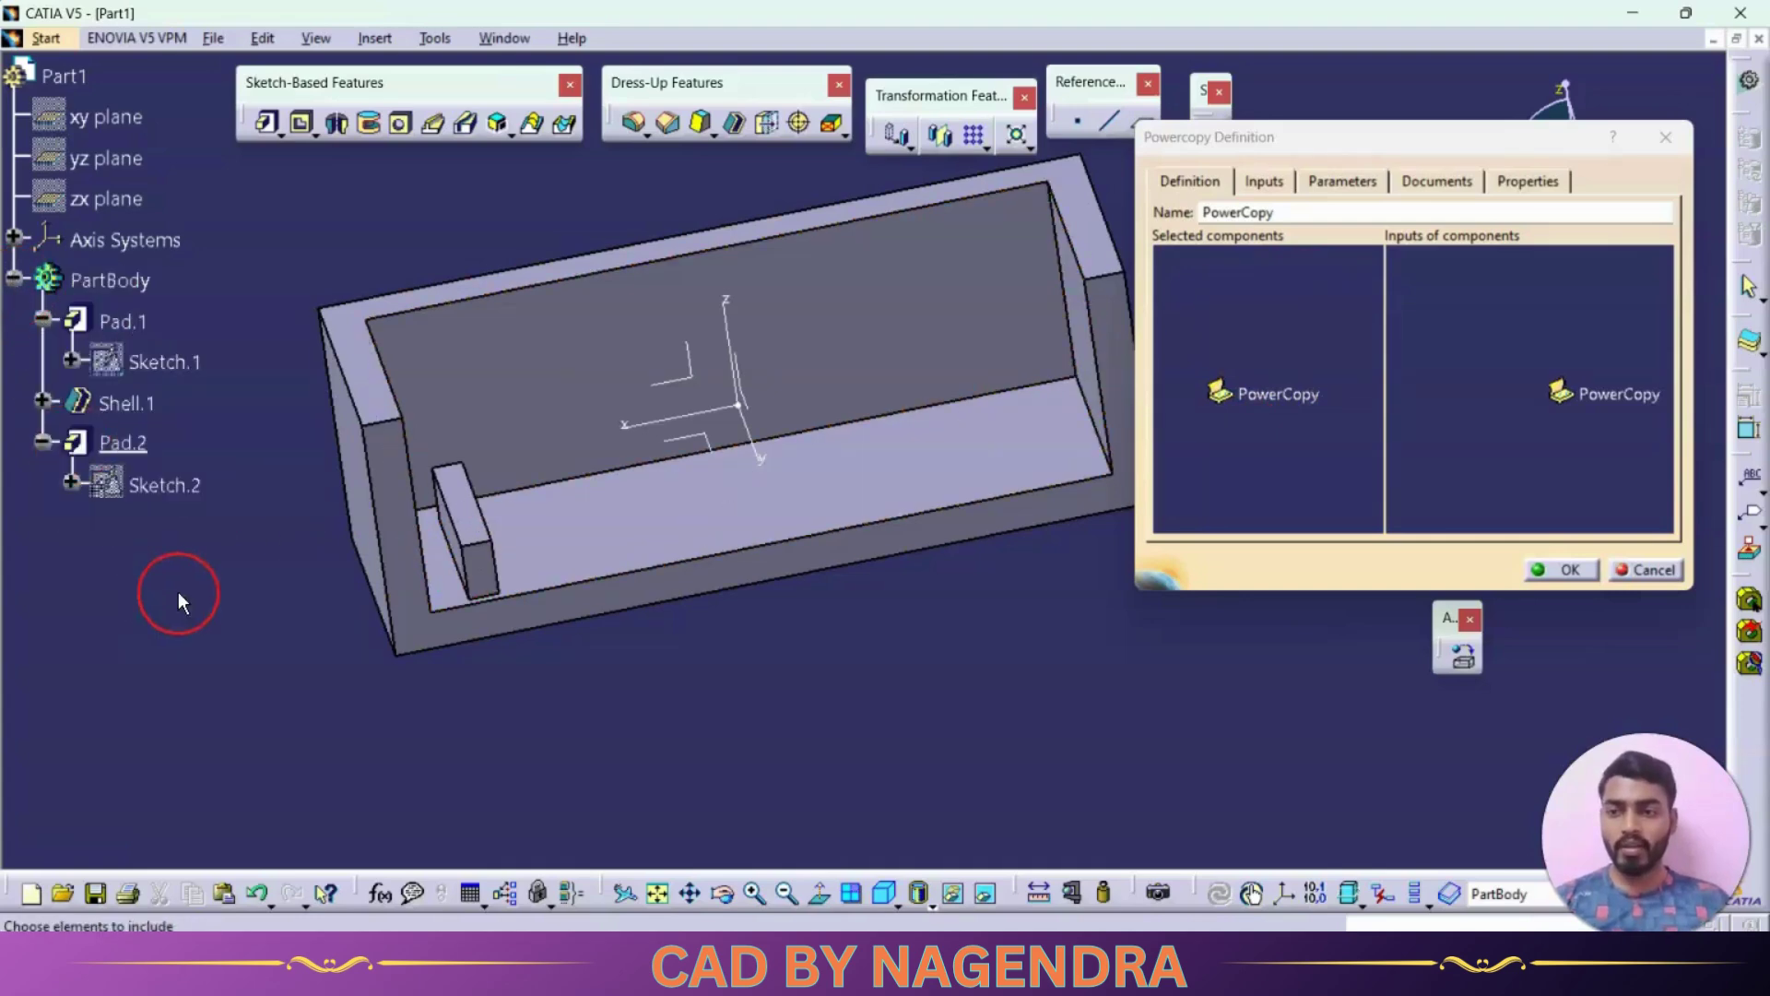
{"action": "left_click", "coordinate": [138, 444]}
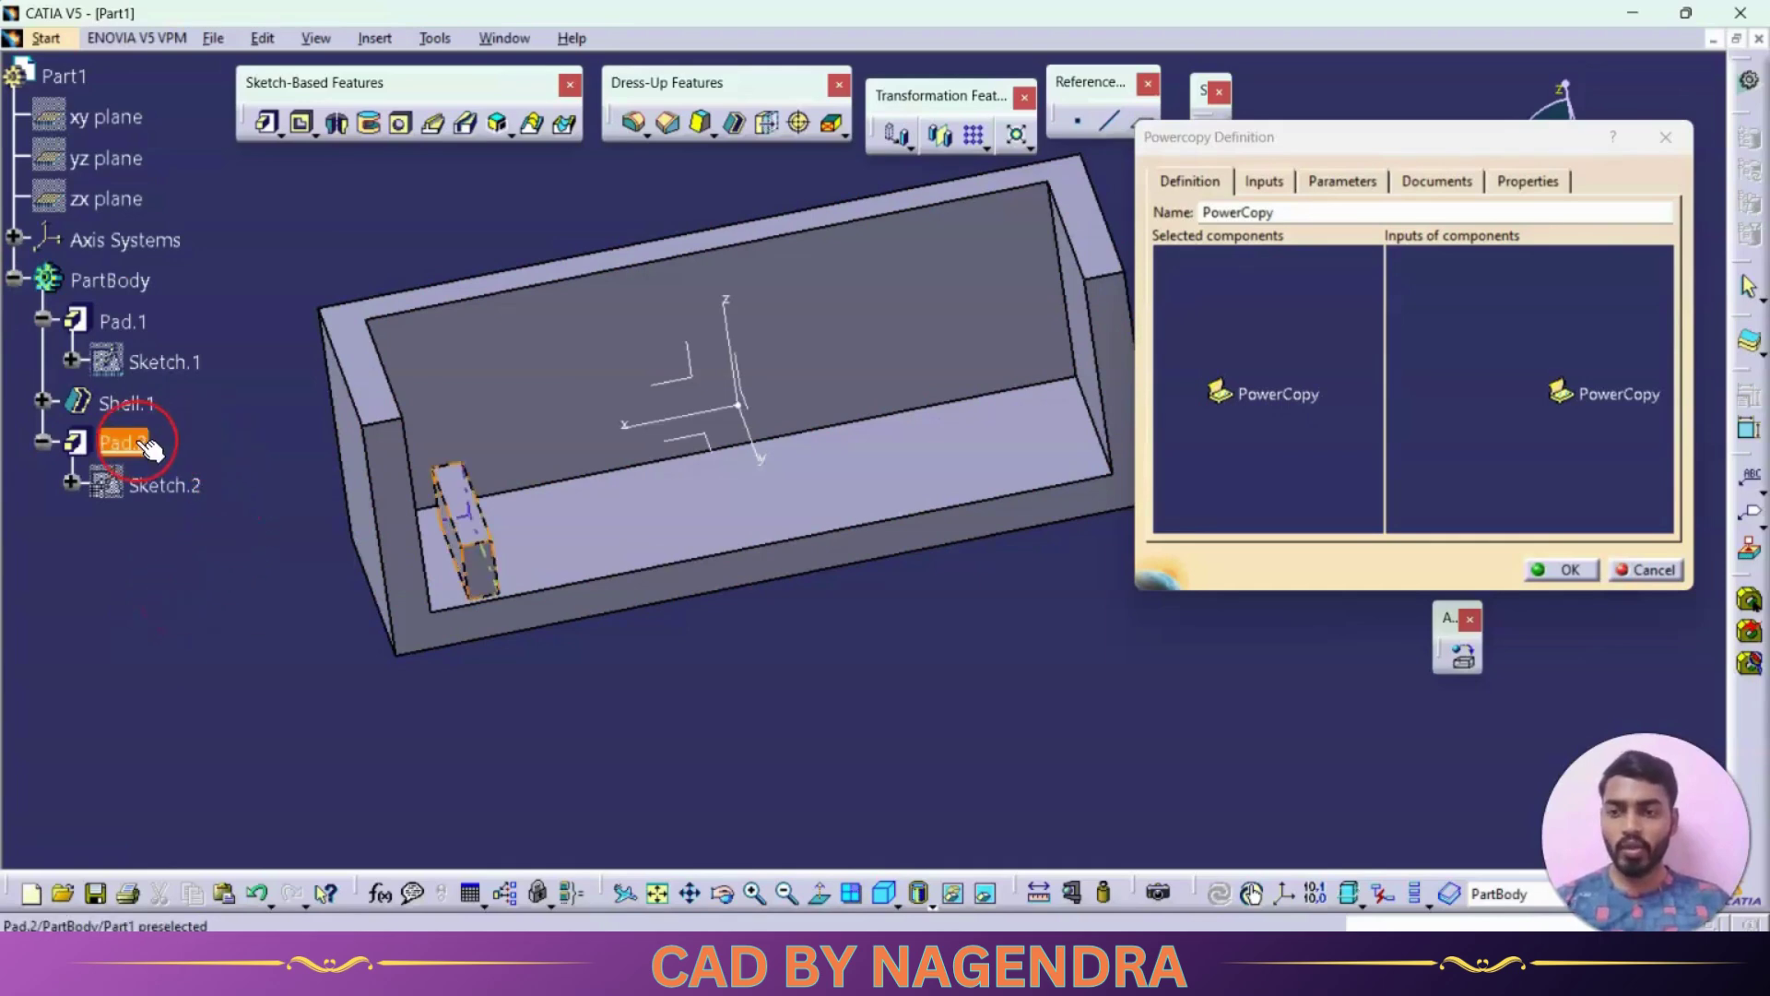
{"action": "left_click", "coordinate": [184, 488]}
{"action": "left_click", "coordinate": [415, 604]}
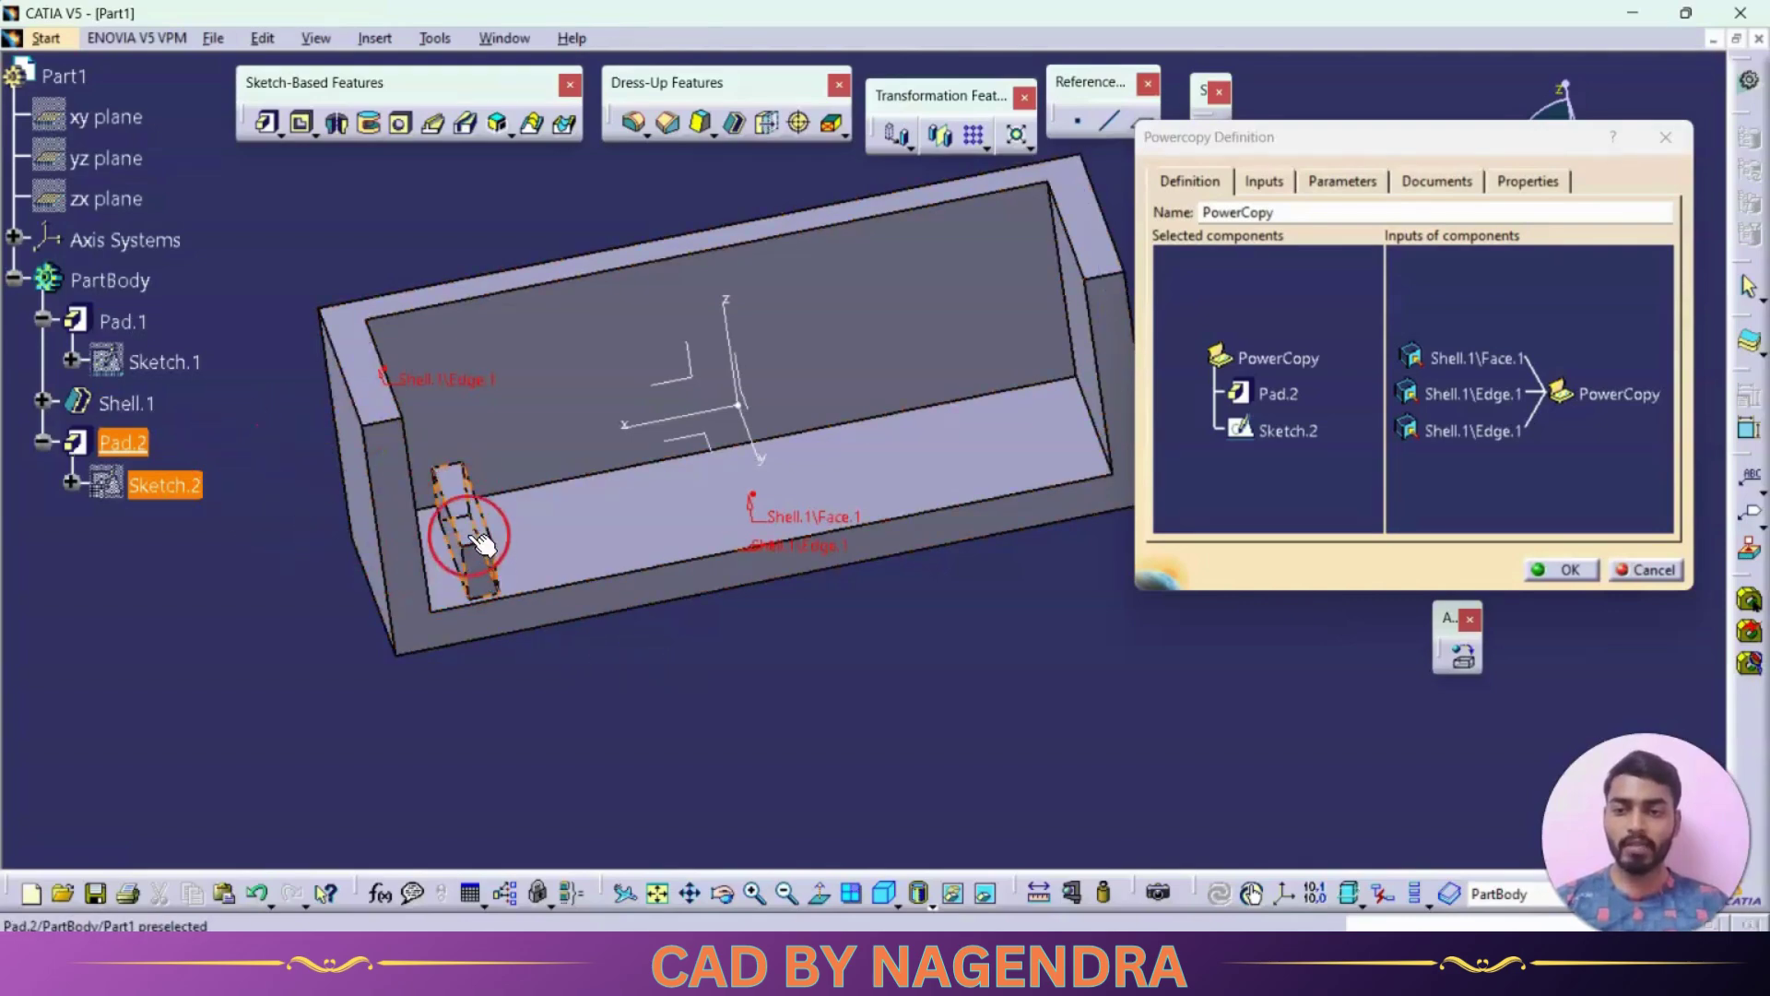
{"action": "left_click", "coordinate": [209, 493]}
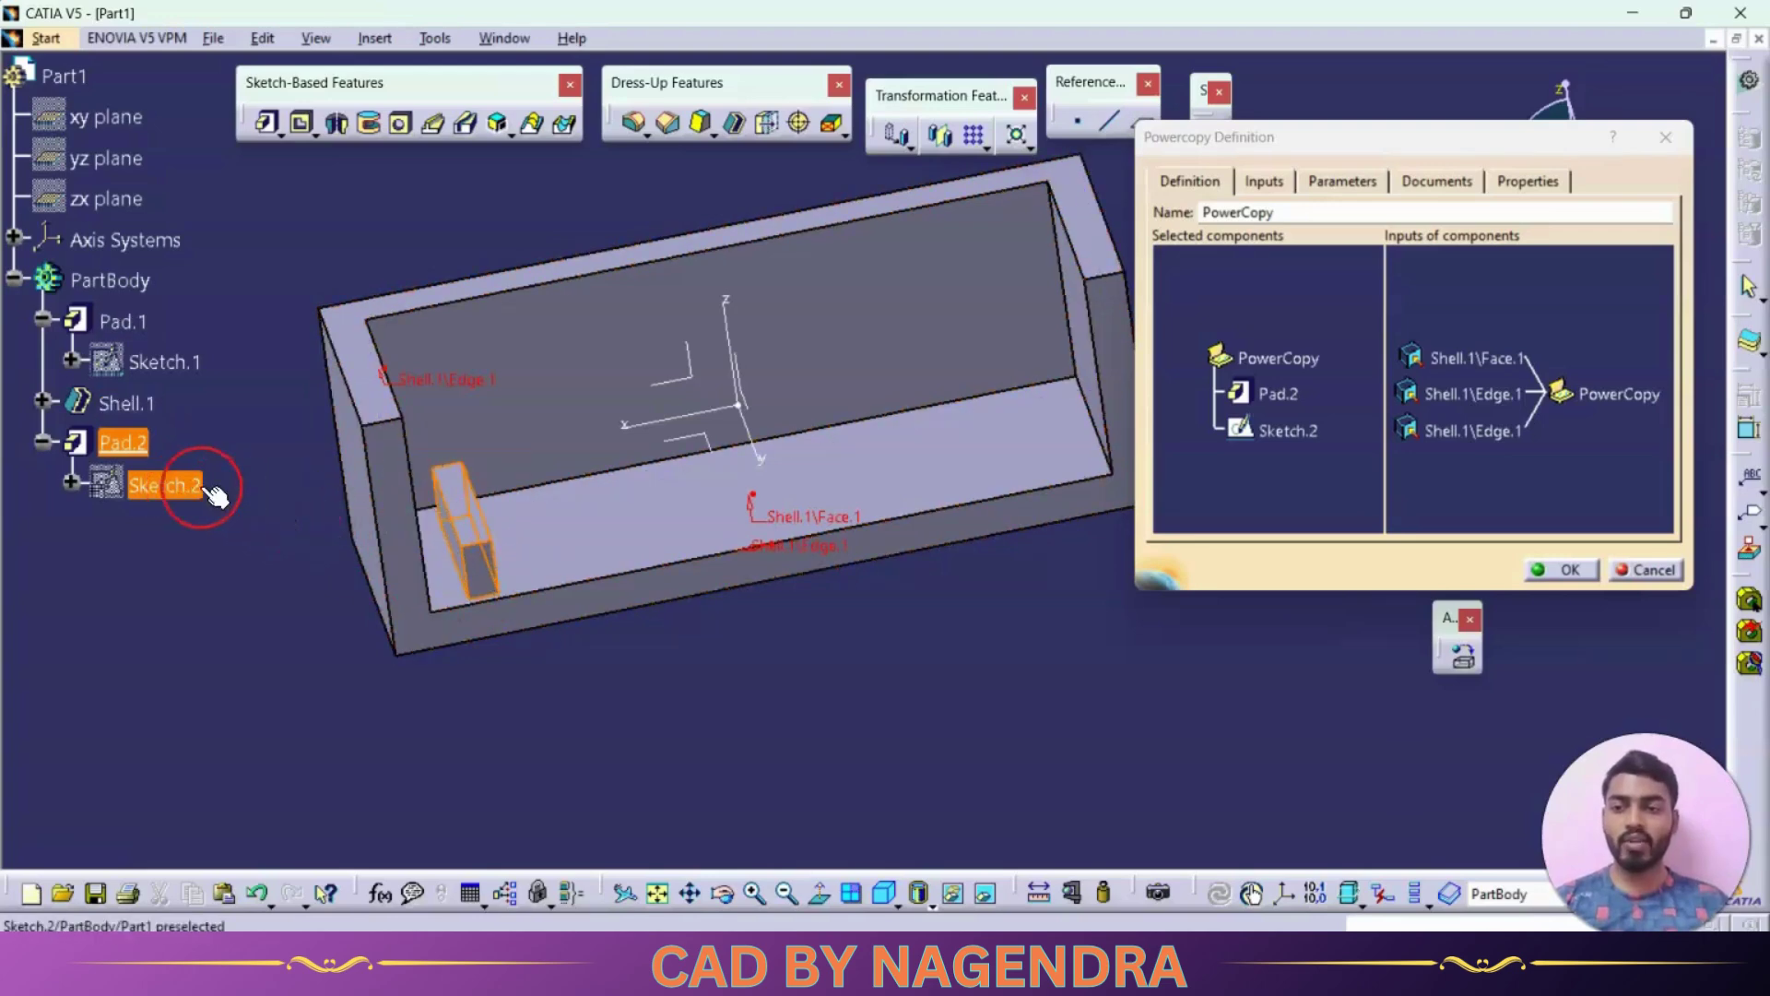
{"action": "left_click", "coordinate": [146, 436]}
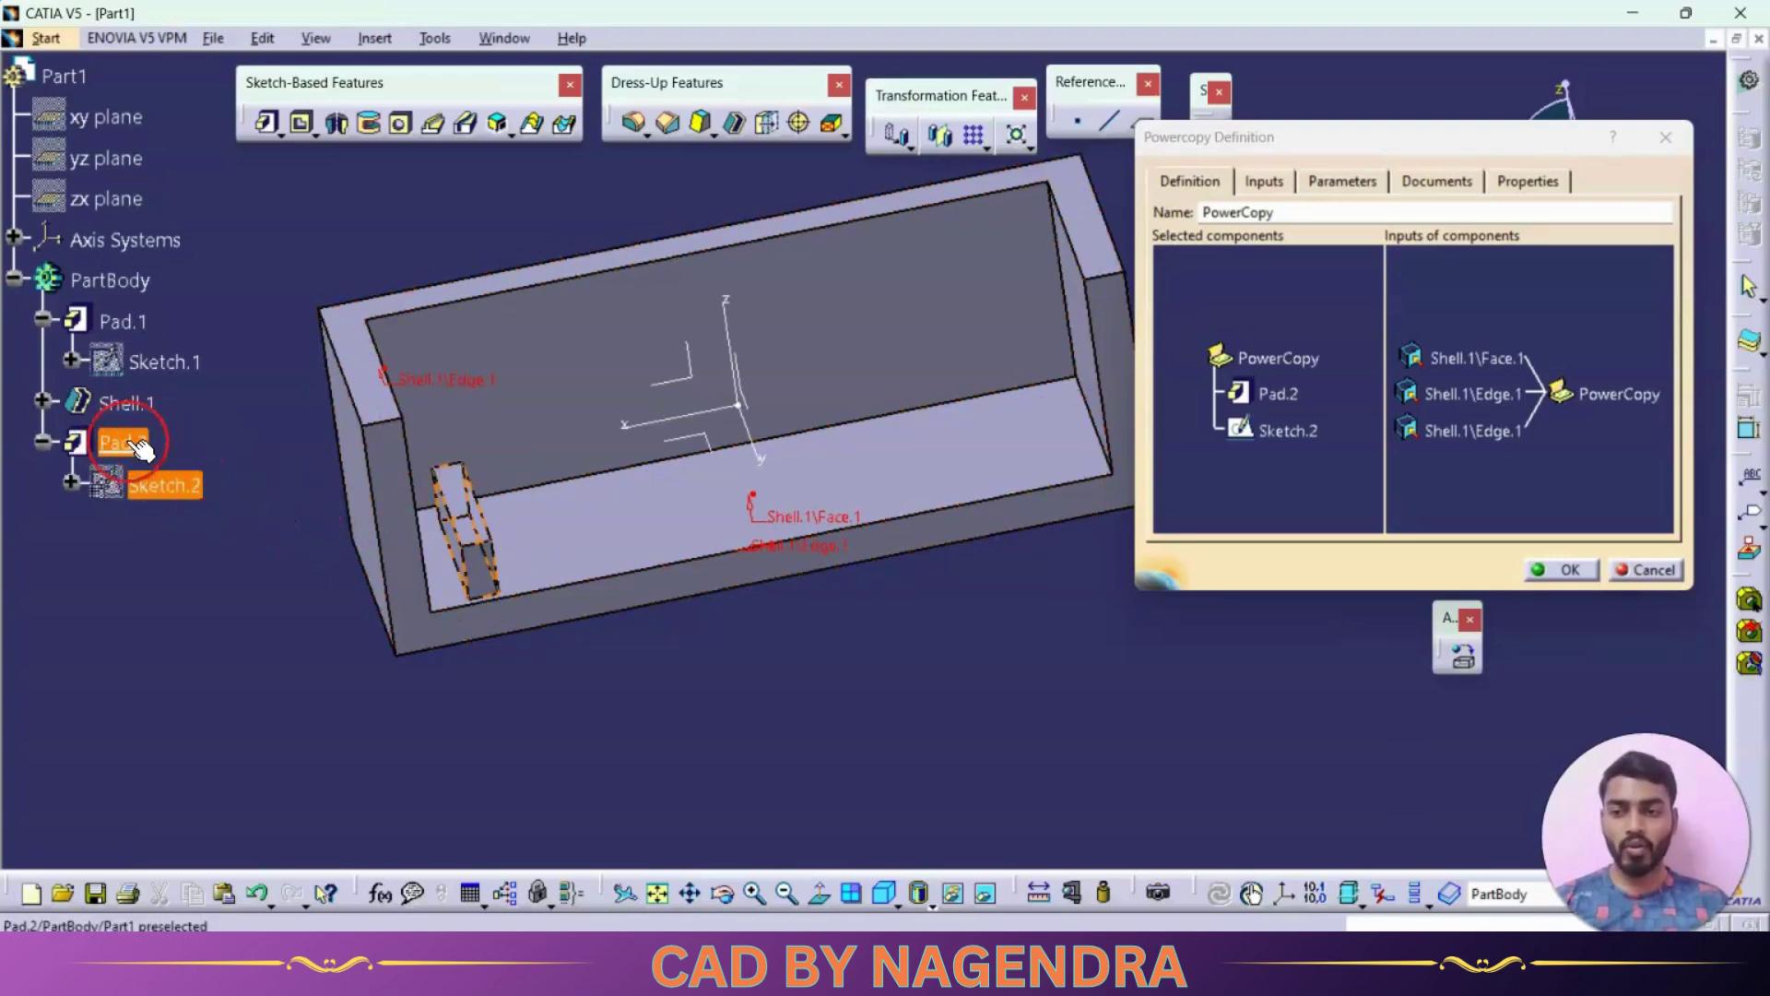
{"action": "left_click", "coordinate": [971, 643]}
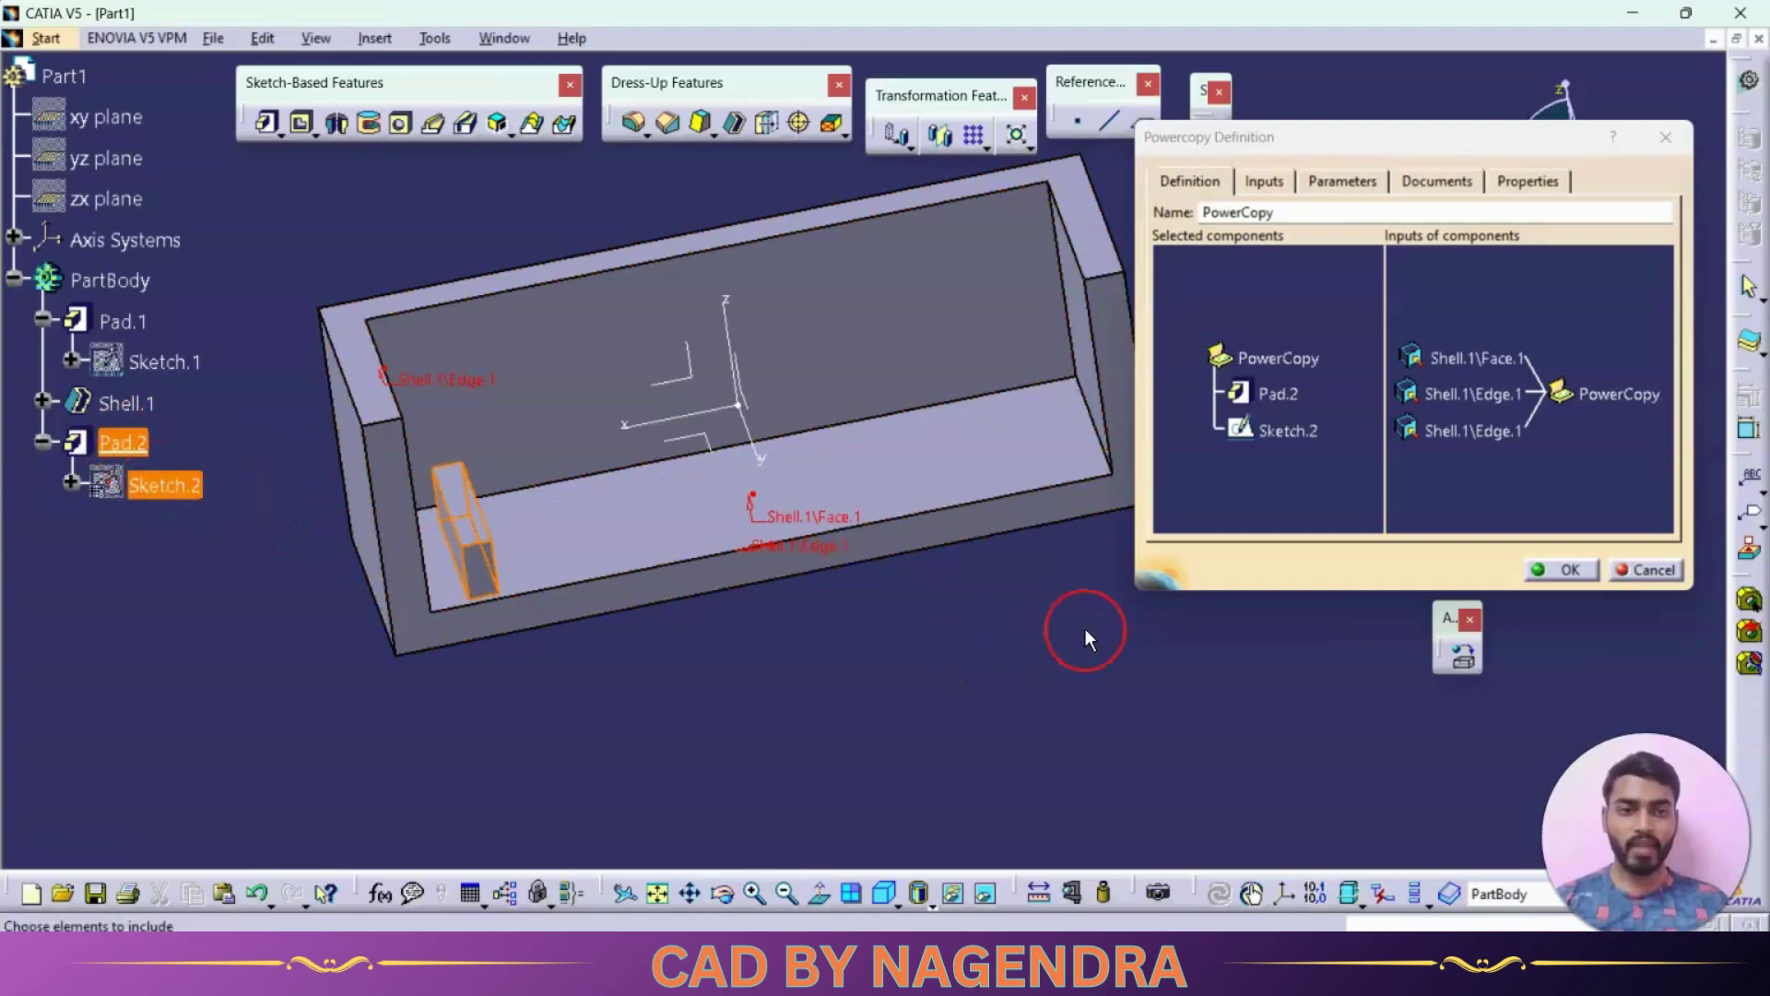
{"action": "left_click", "coordinate": [1343, 181]}
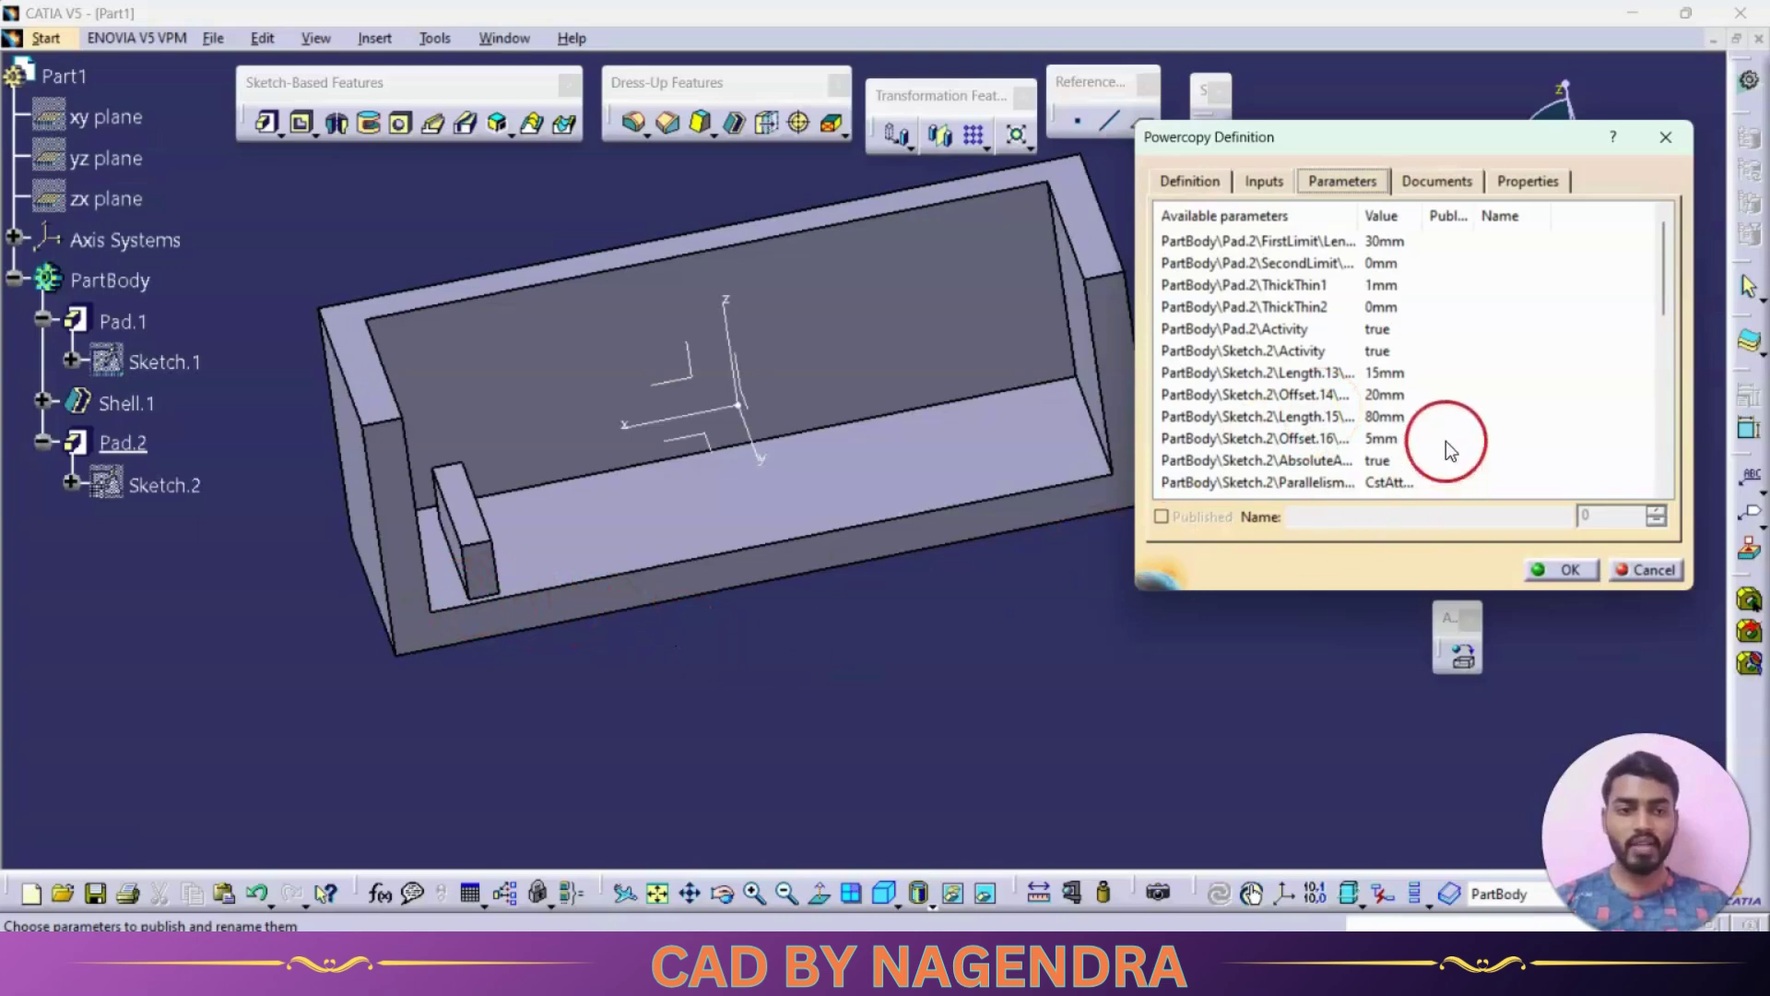
Step: Publish FirstLimit 30, Length.13 15, Offset.14 20, Length.15 80 and Offset.16 5, then create the Power Copy
{"action": "scroll", "coordinate": [1417, 400], "scroll_direction": "down", "scroll_amount": 7}
{"action": "scroll", "coordinate": [1418, 400], "scroll_direction": "up", "scroll_amount": 7}
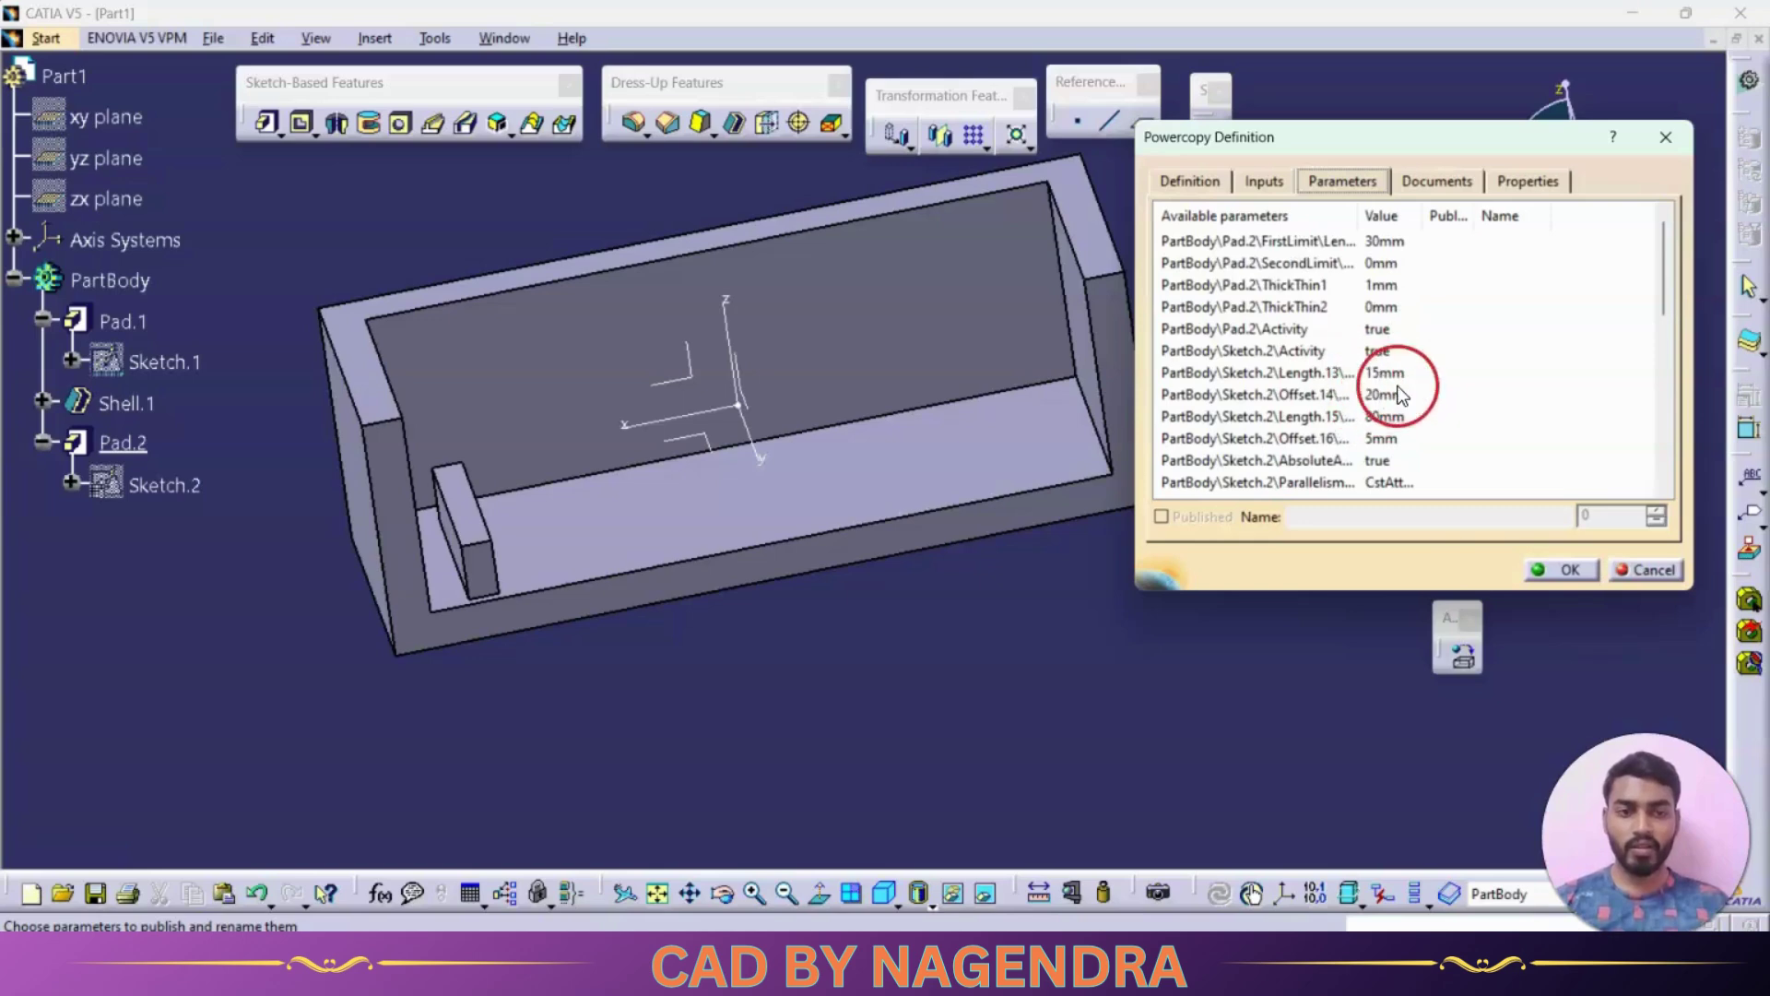
{"action": "double_click", "coordinate": [1387, 394]}
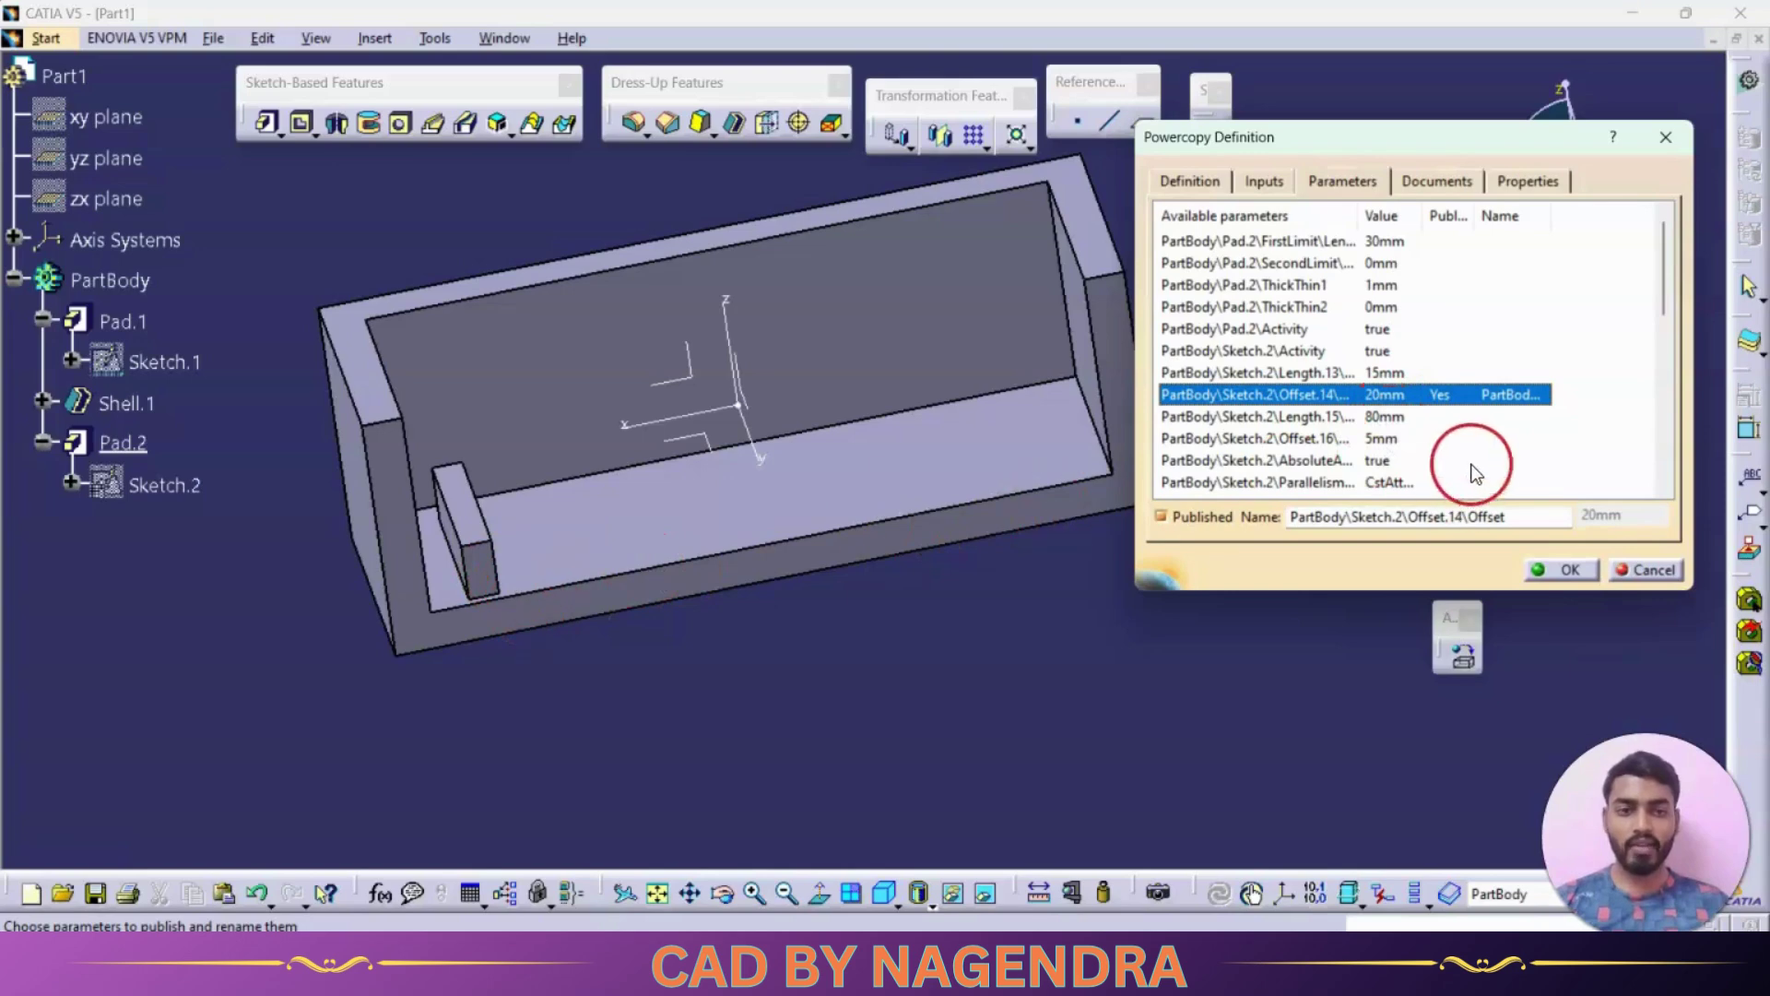
{"action": "double_click", "coordinate": [1381, 440]}
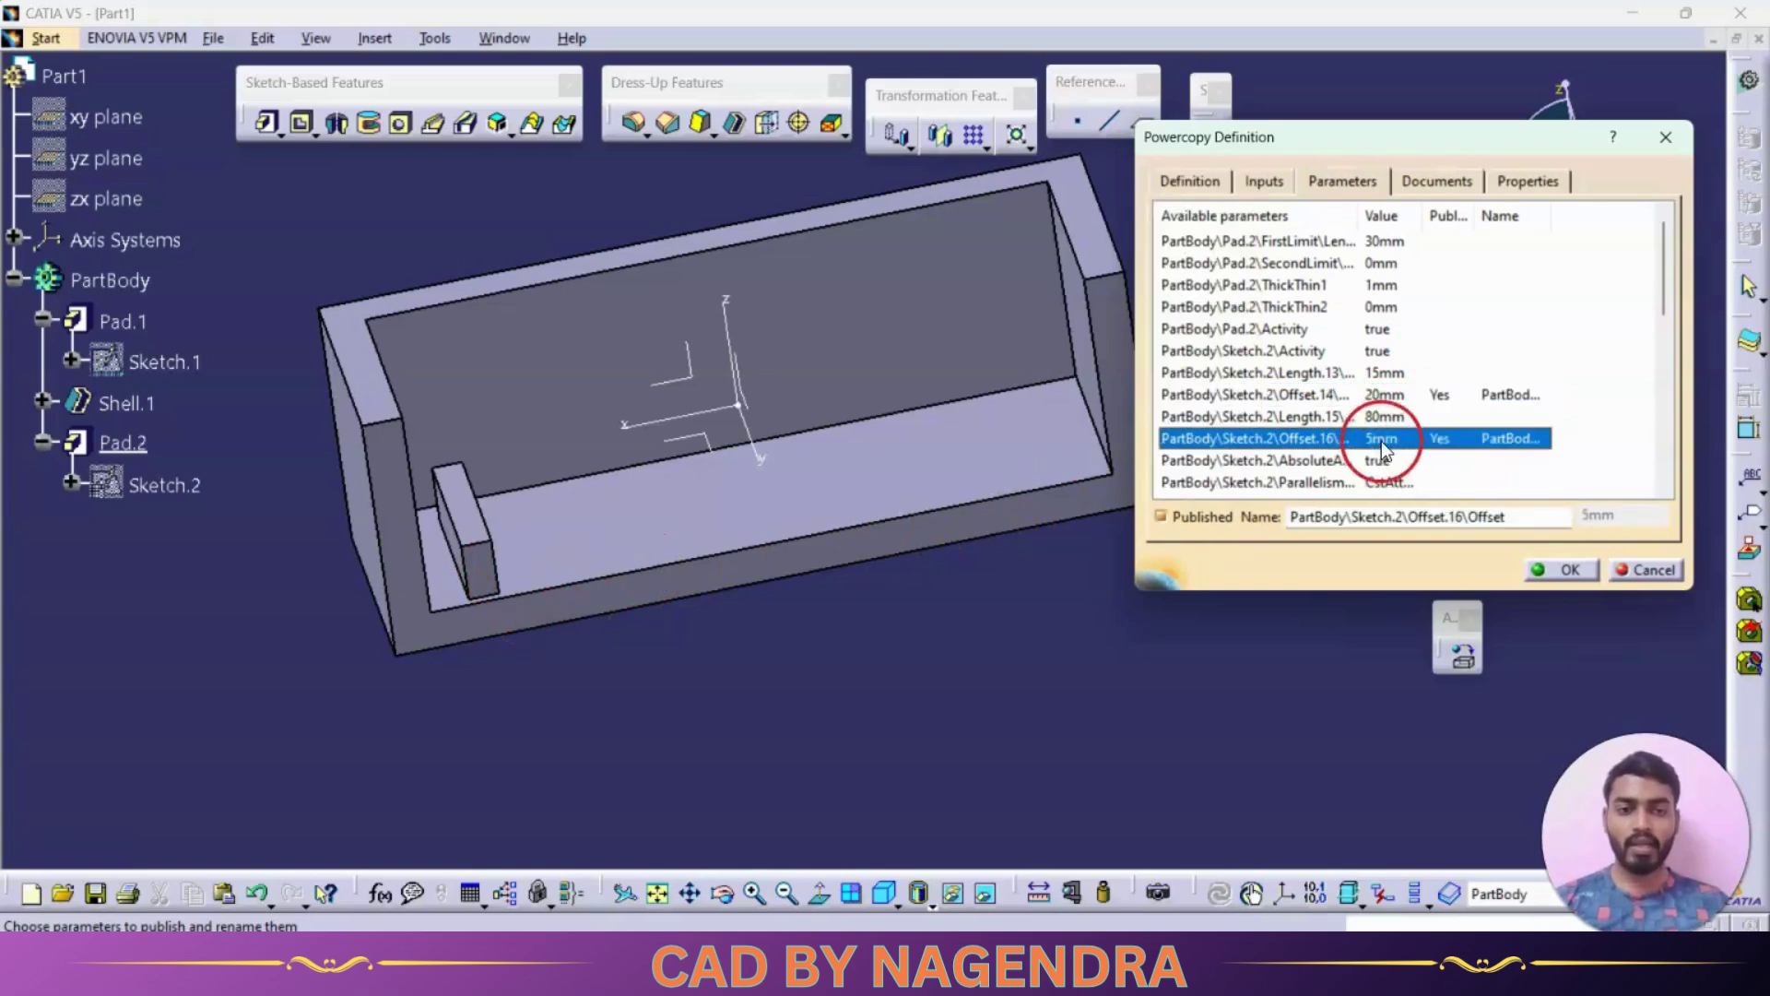
{"action": "double_click", "coordinate": [1383, 419]}
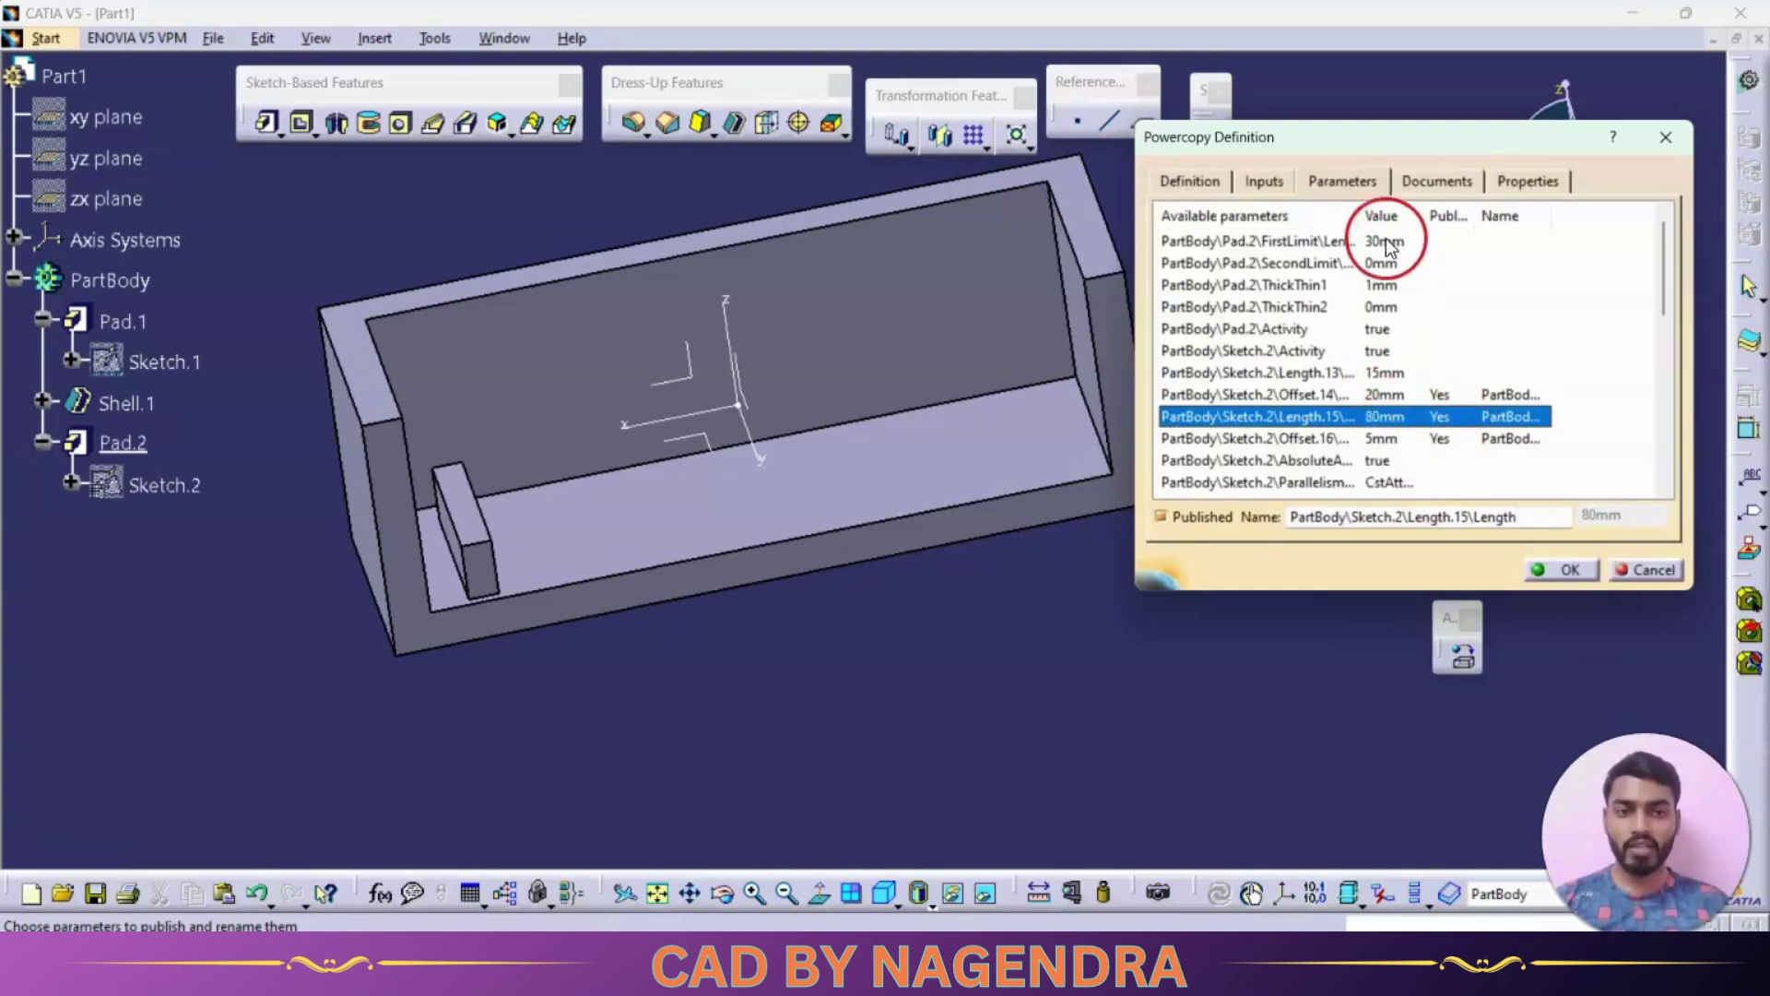
{"action": "double_click", "coordinate": [1379, 399]}
{"action": "double_click", "coordinate": [1378, 398]}
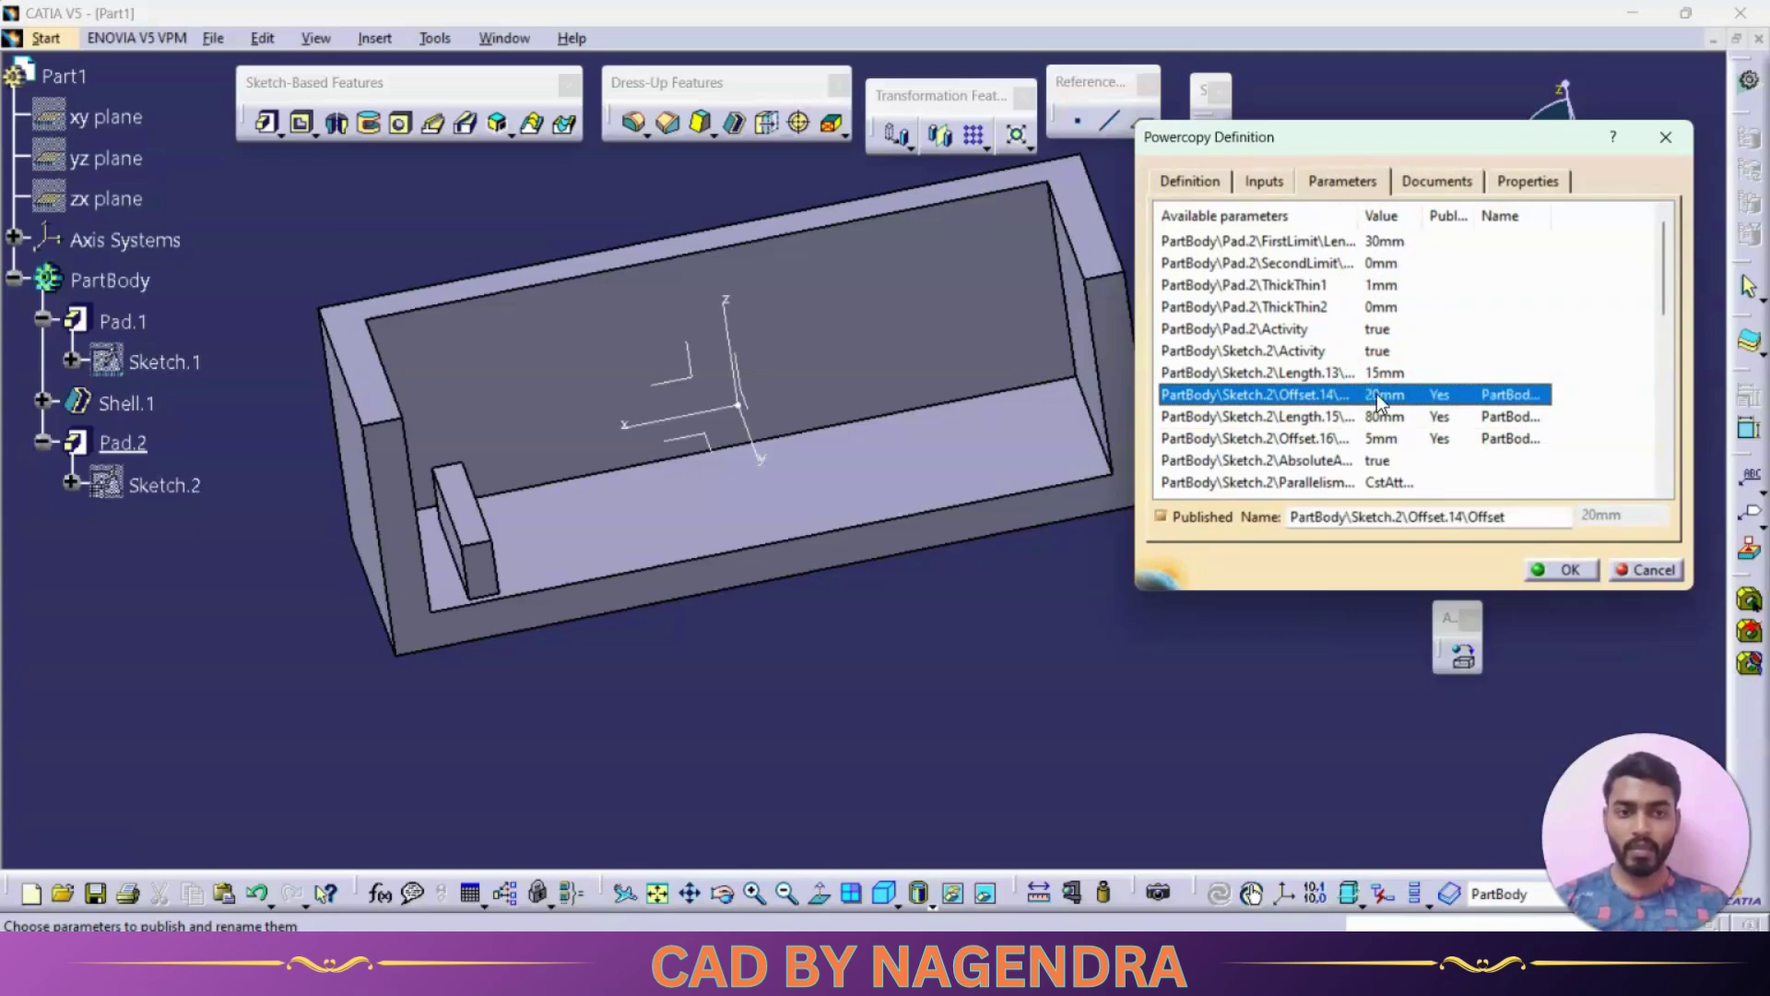
{"action": "double_click", "coordinate": [1386, 376]}
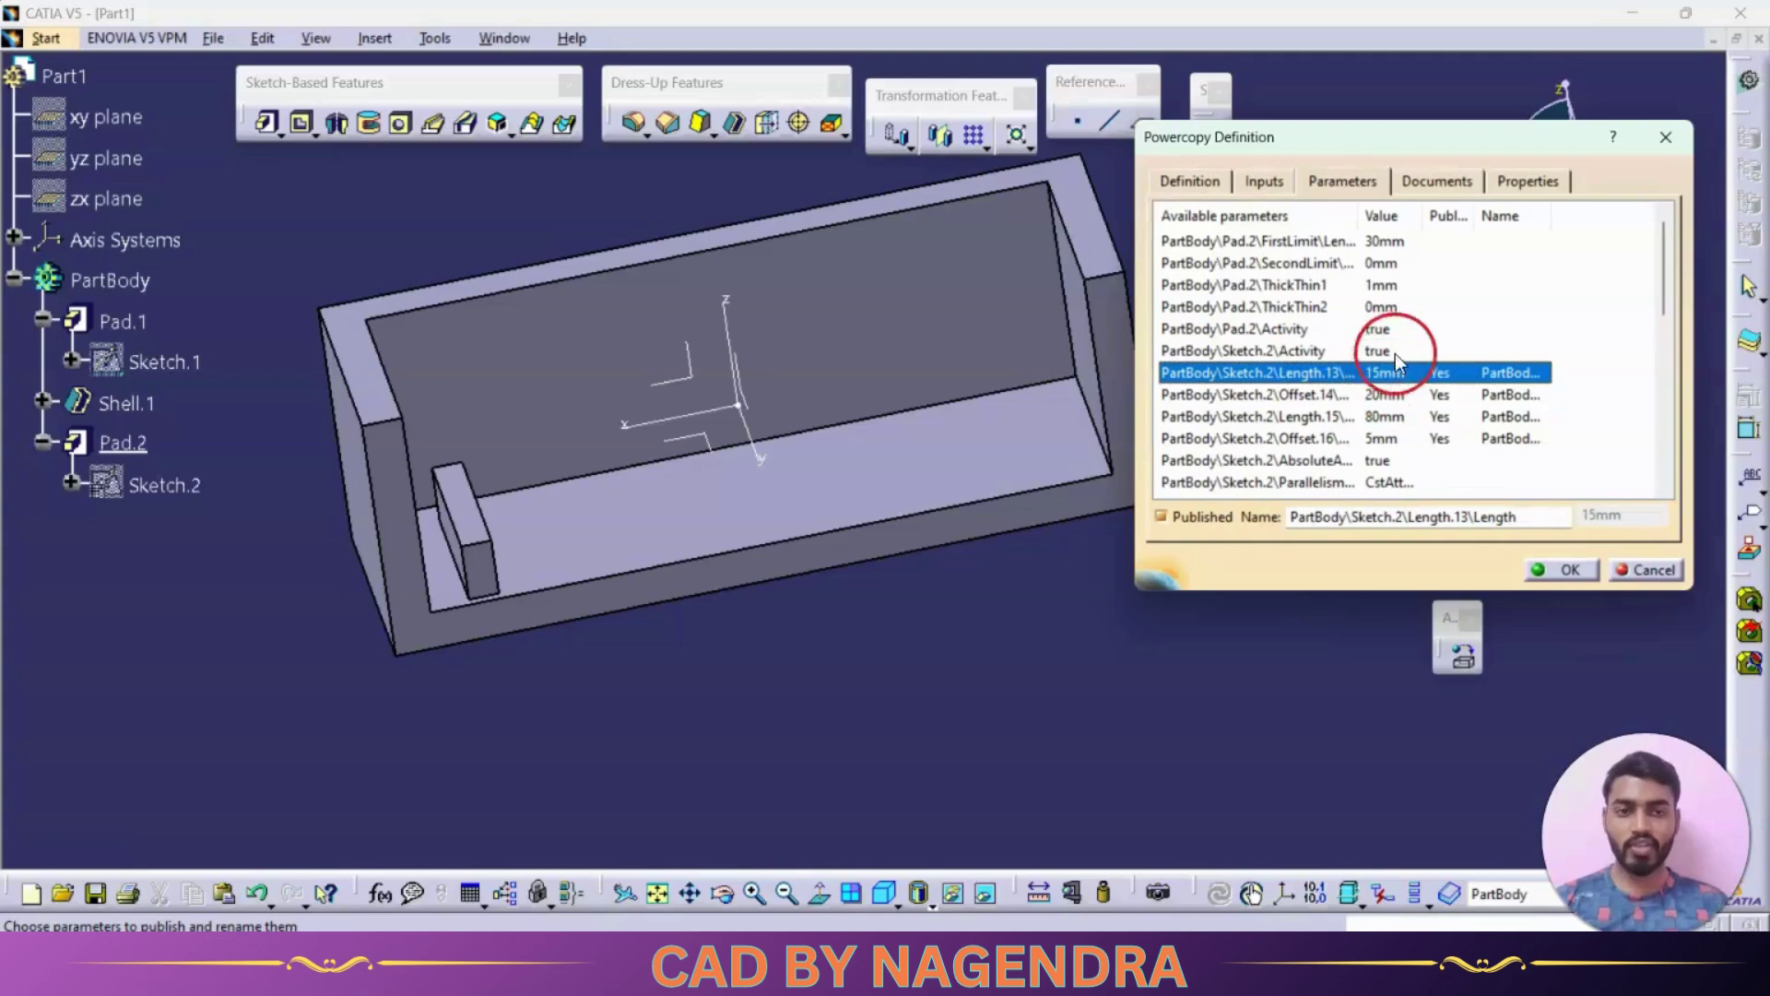
{"action": "double_click", "coordinate": [1386, 243]}
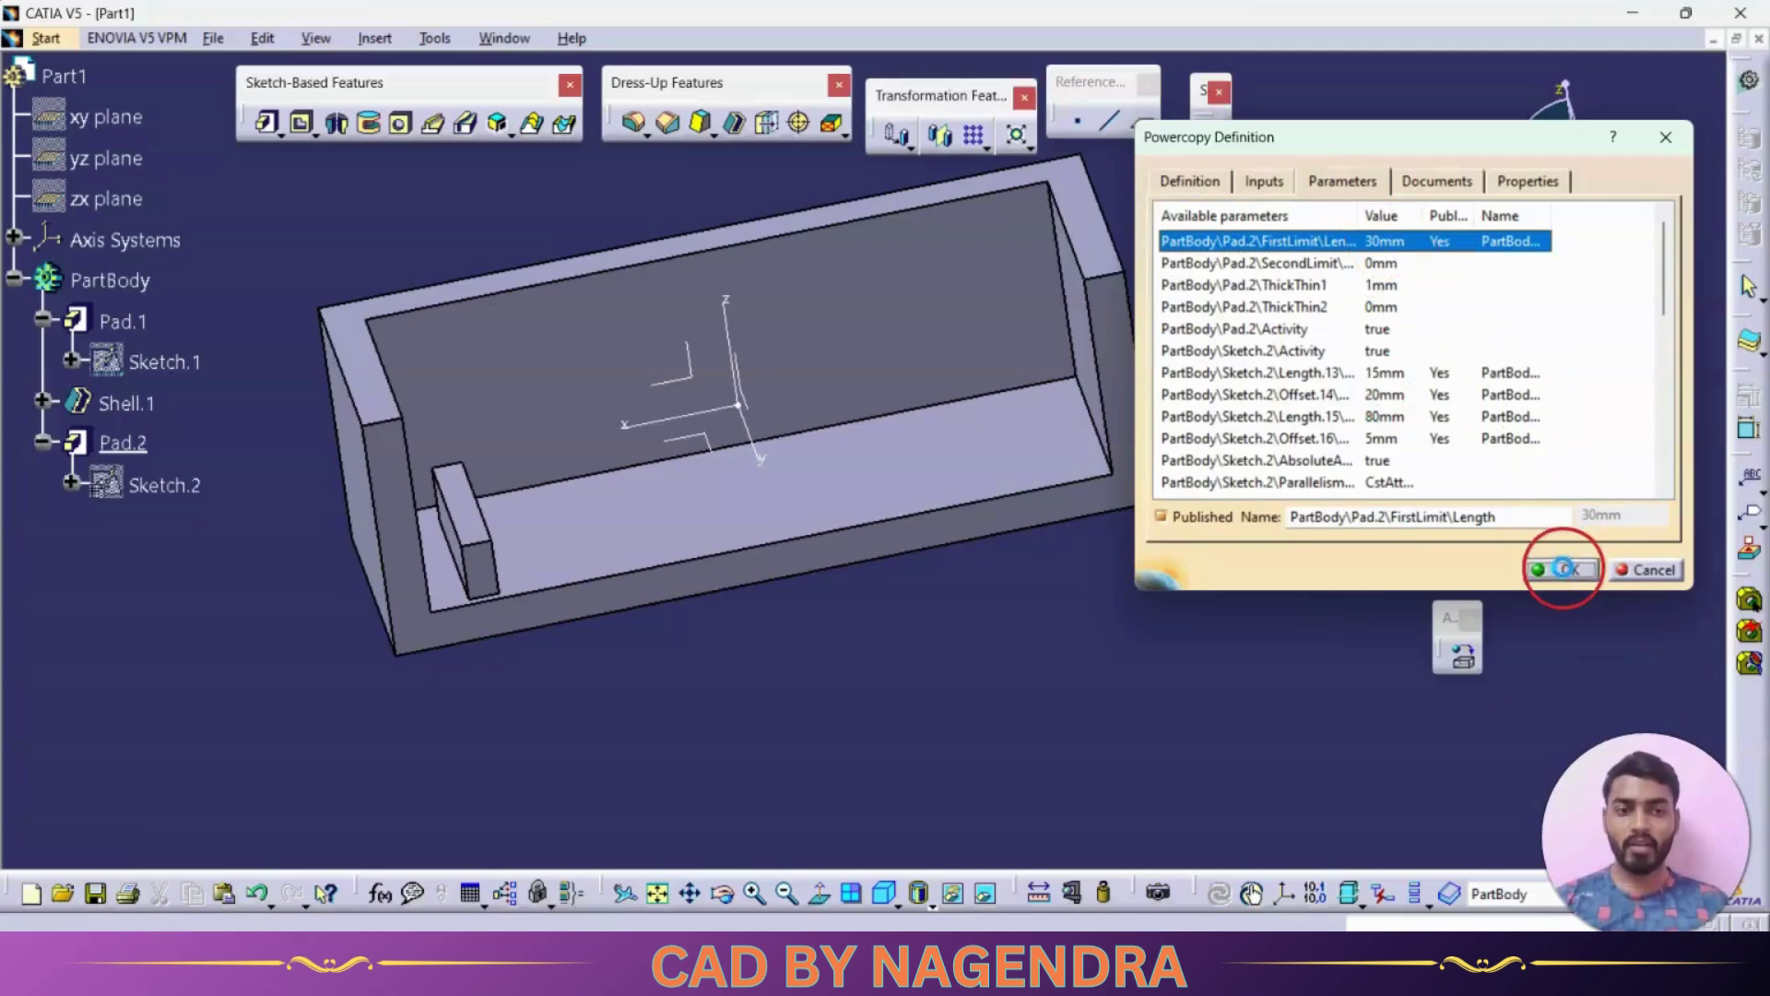
{"action": "left_click", "coordinate": [1567, 570]}
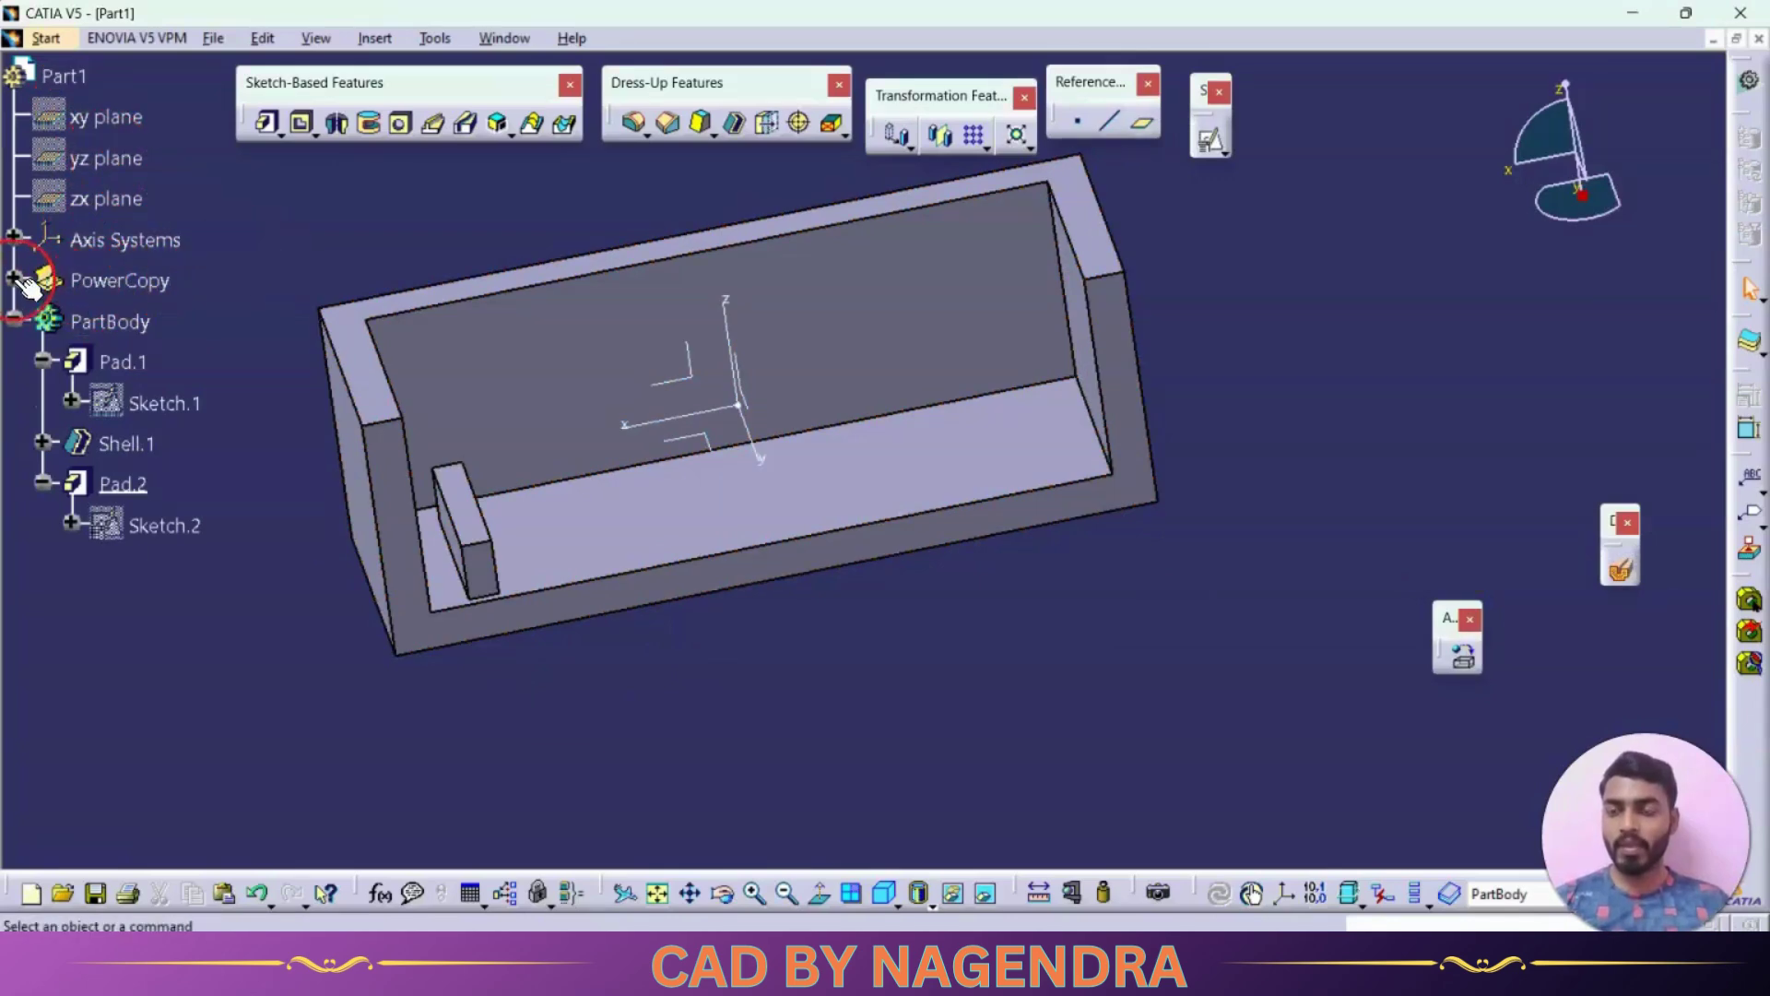
Step: Instantiate PowerCopy.1 from its context menu in the tree
{"action": "left_click", "coordinate": [15, 279]}
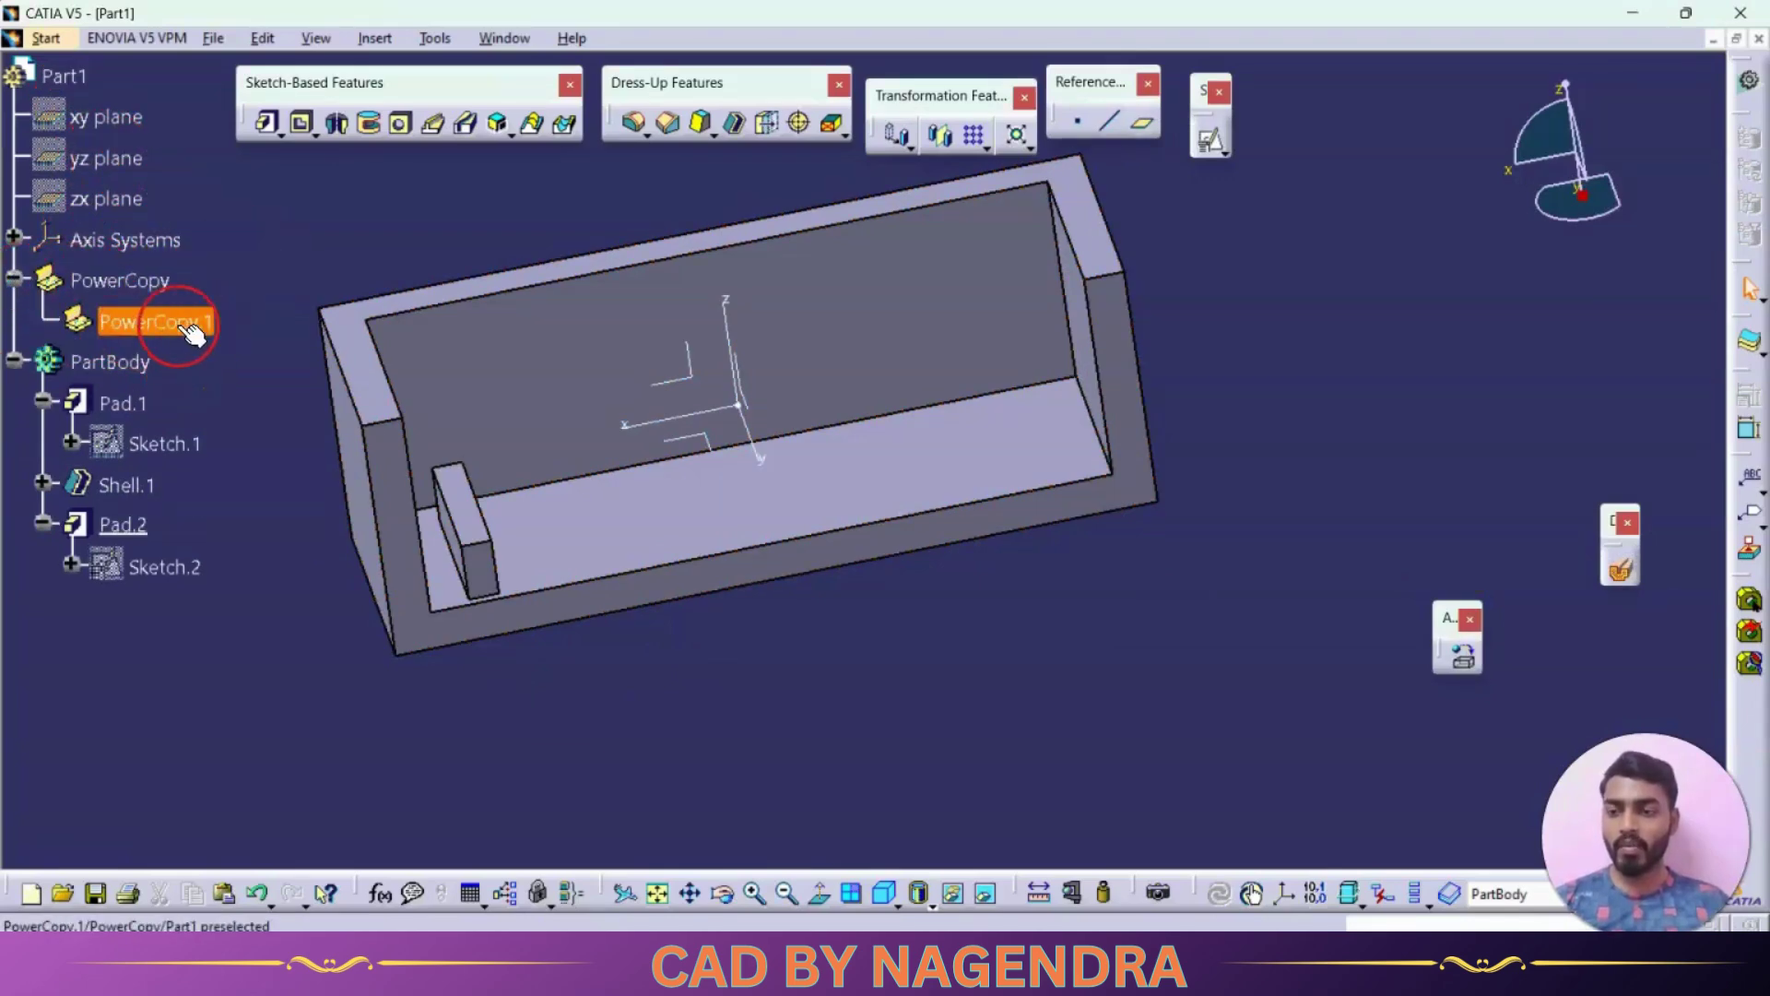
{"action": "right_click", "coordinate": [190, 332]}
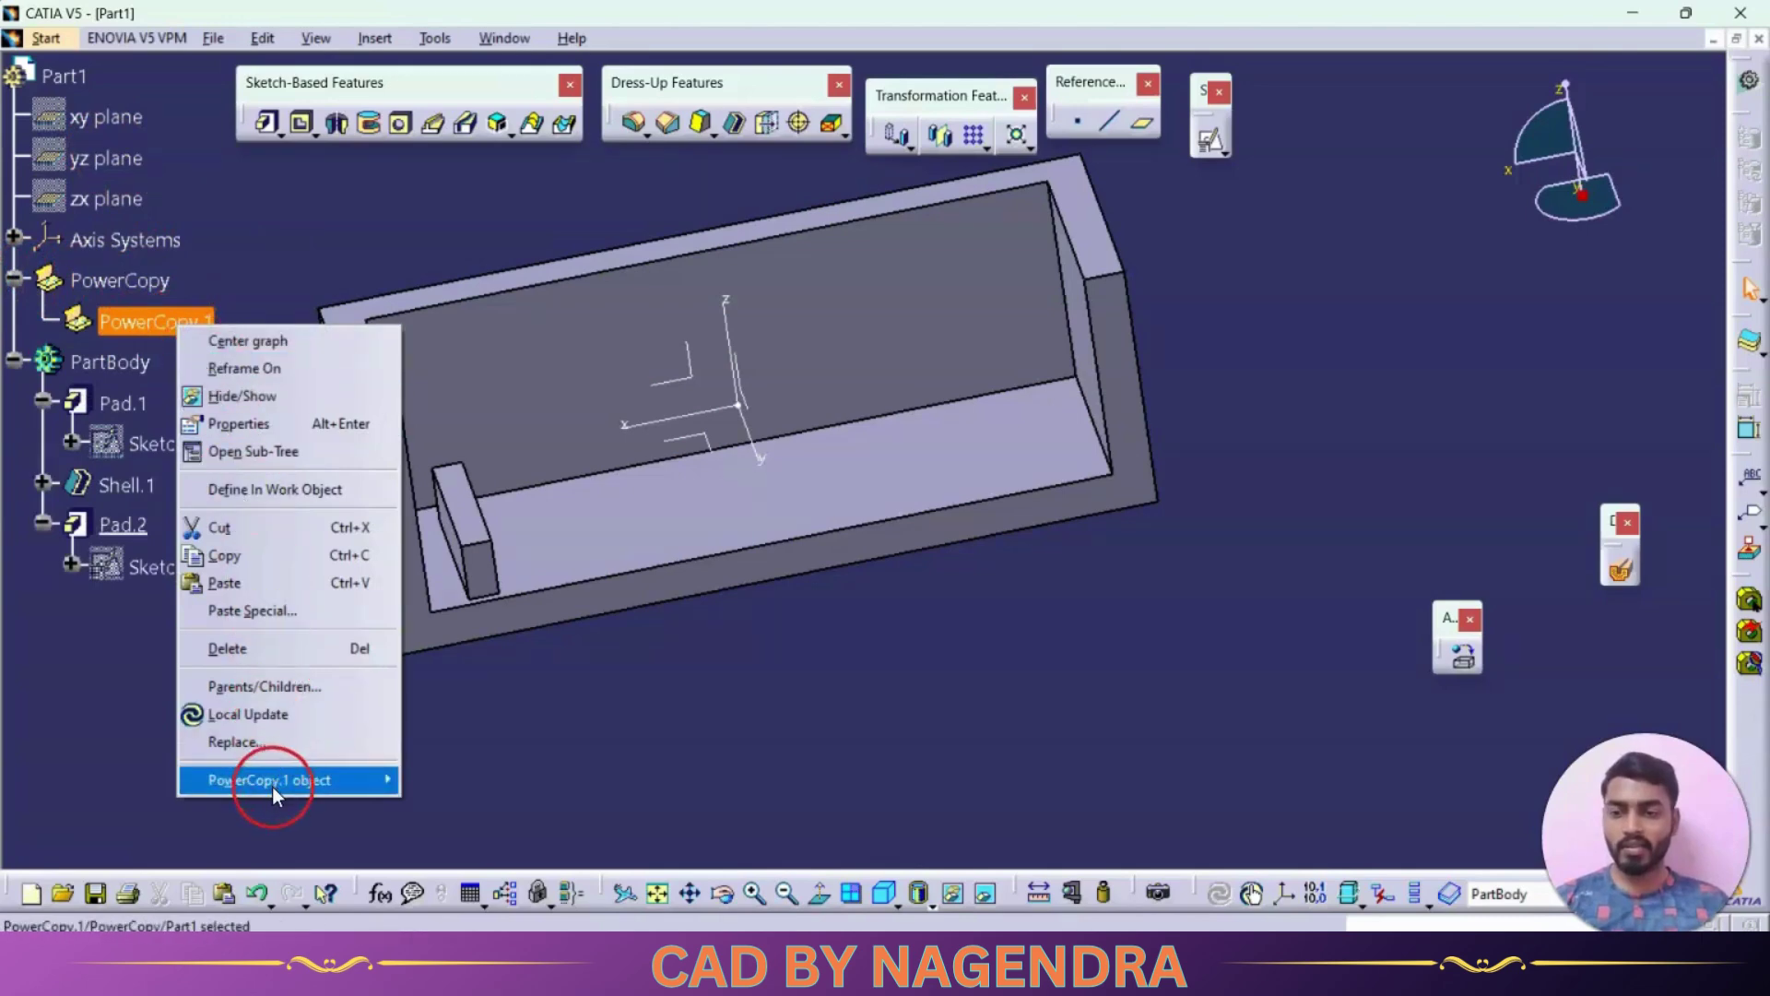
{"action": "mouse_move", "coordinate": [366, 791]}
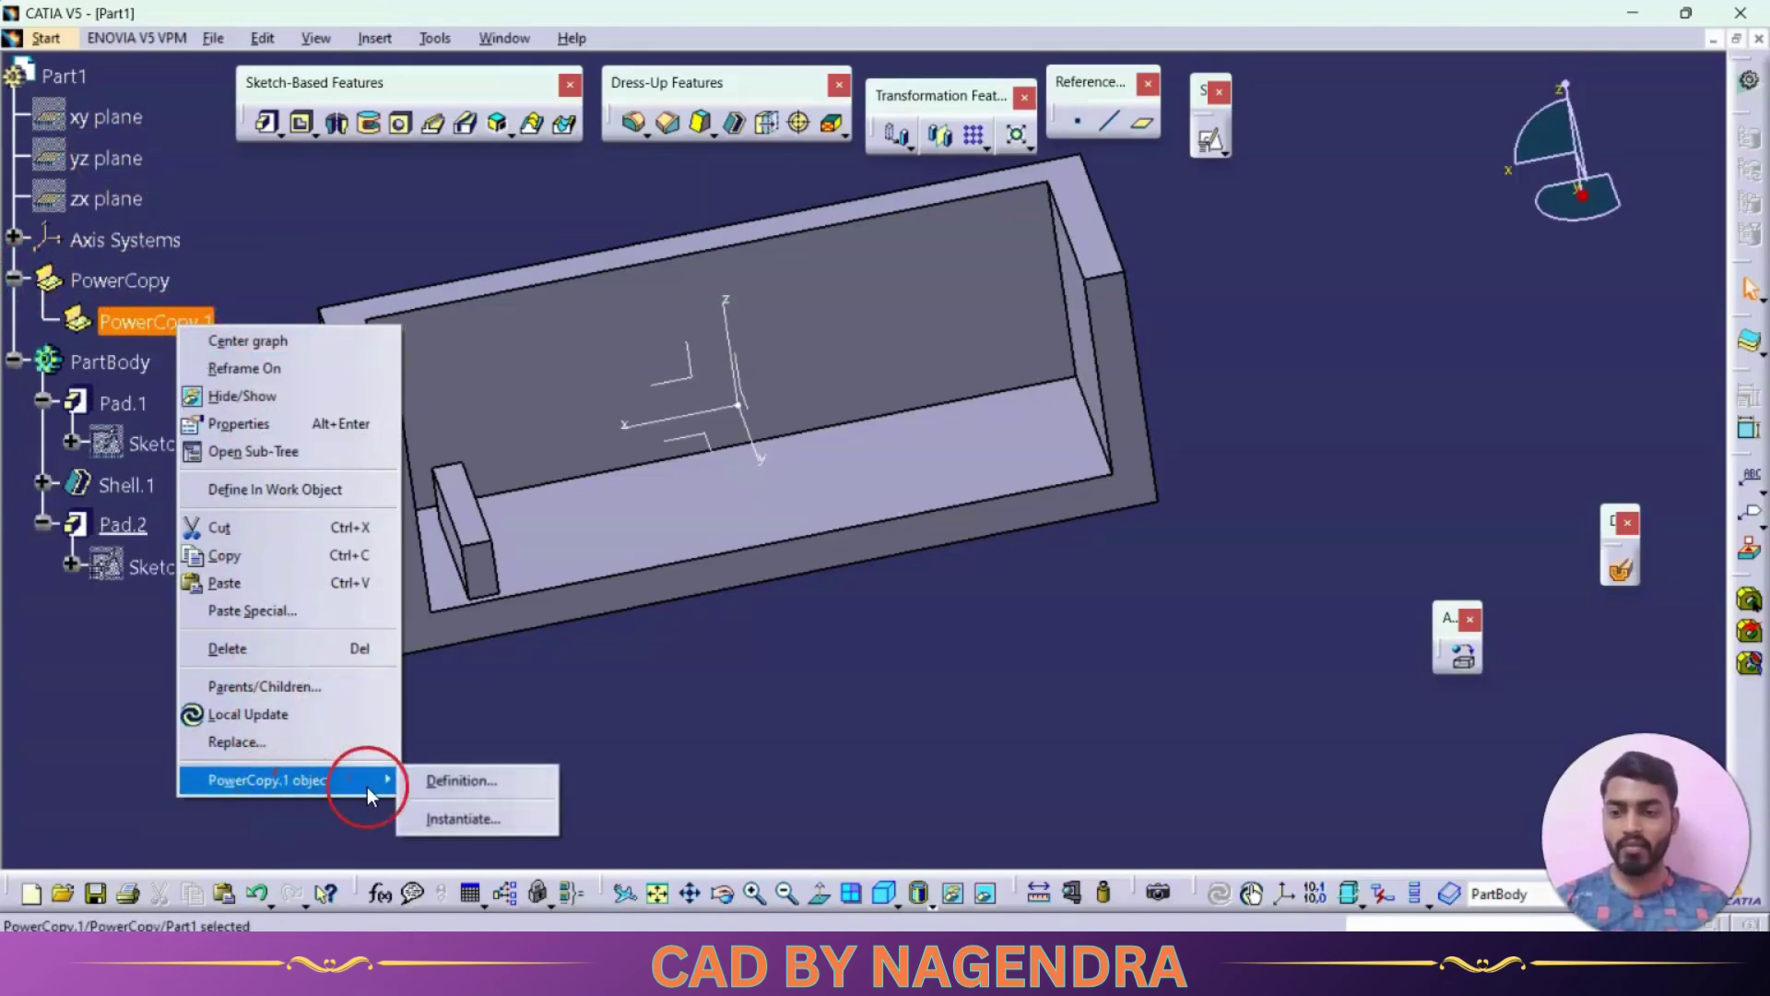
{"action": "left_click", "coordinate": [470, 819]}
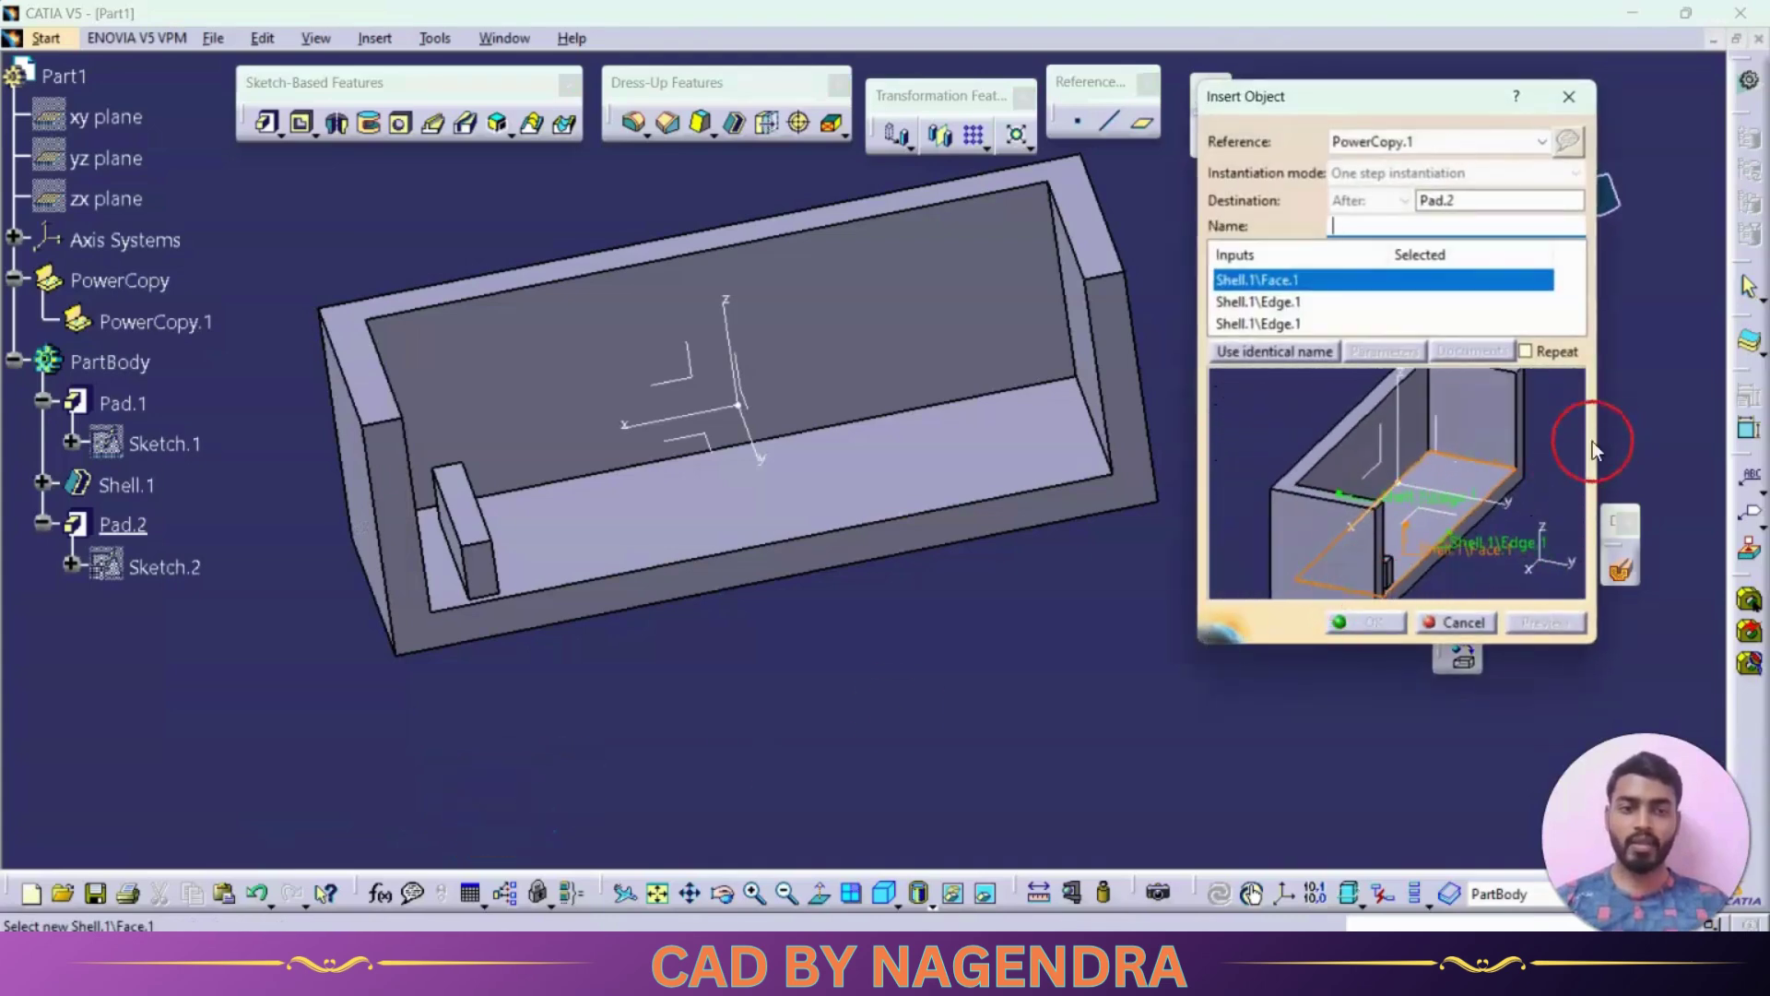
Step: Assign the box floor and two shell edges as inputs, enable Repeat, and show Parameters
{"action": "middle_click_drag", "start_coordinate": [1303, 506], "coordinate": [1484, 510]}
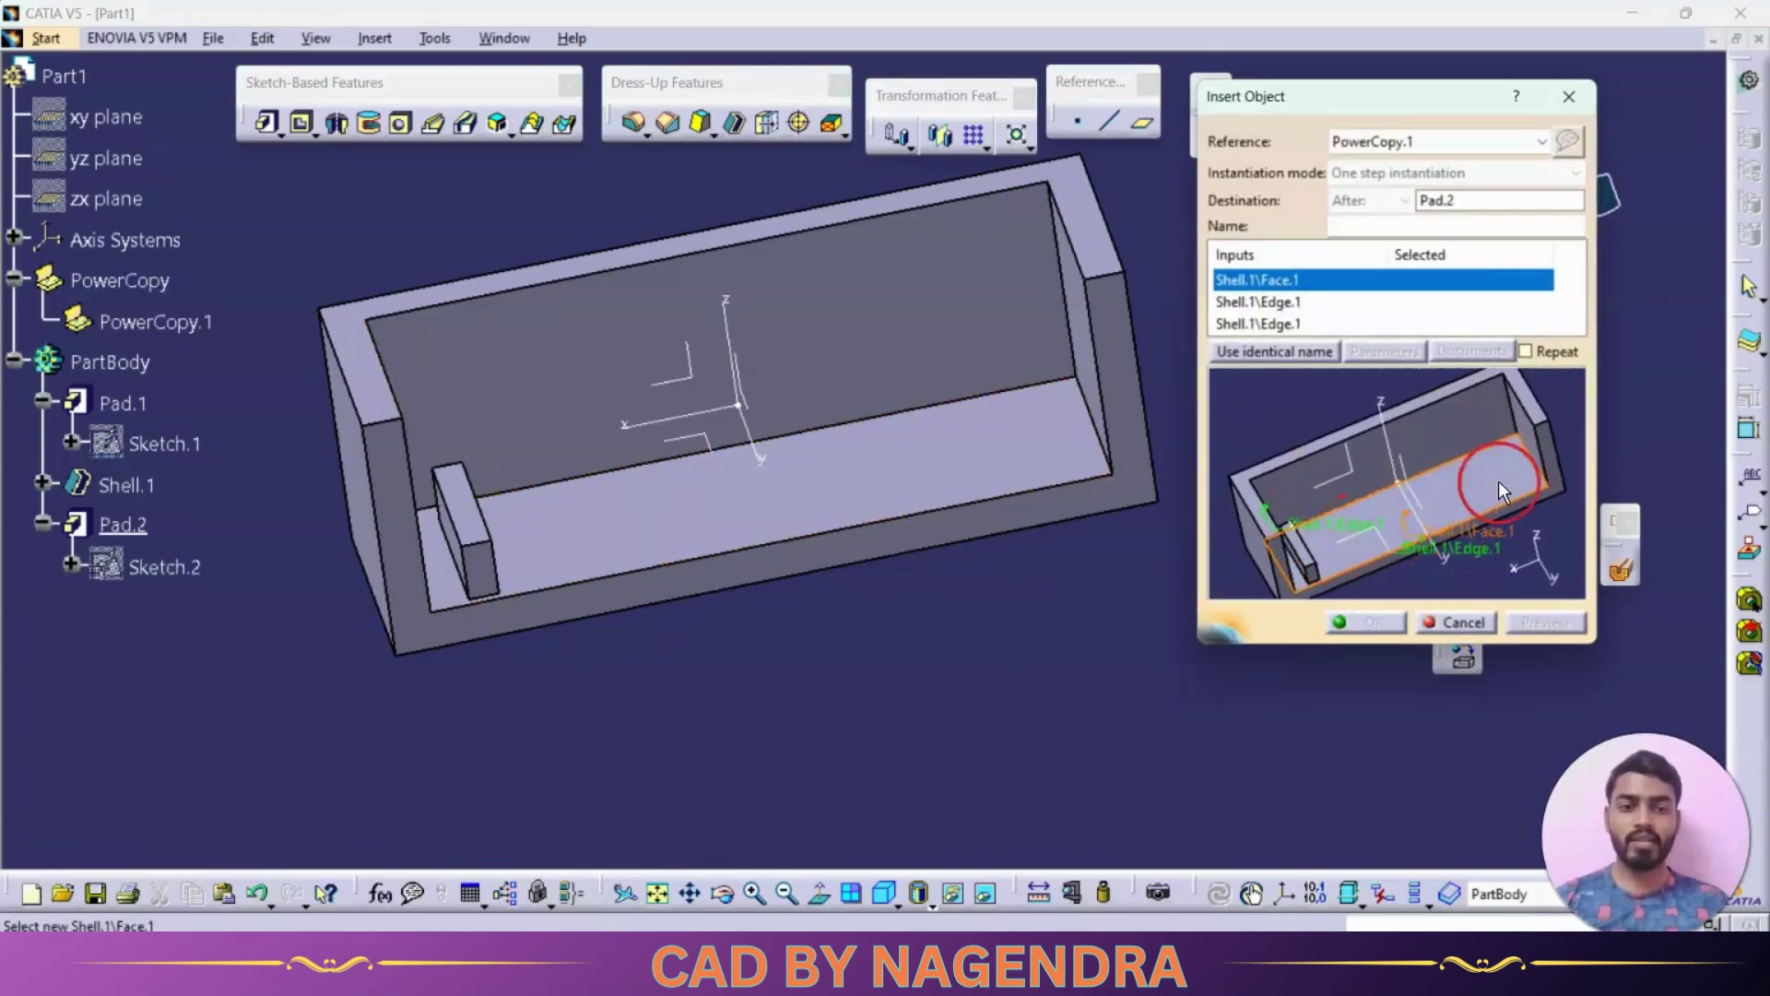
{"action": "left_click", "coordinate": [815, 472]}
{"action": "middle_click_drag", "start_coordinate": [764, 698], "coordinate": [597, 517]}
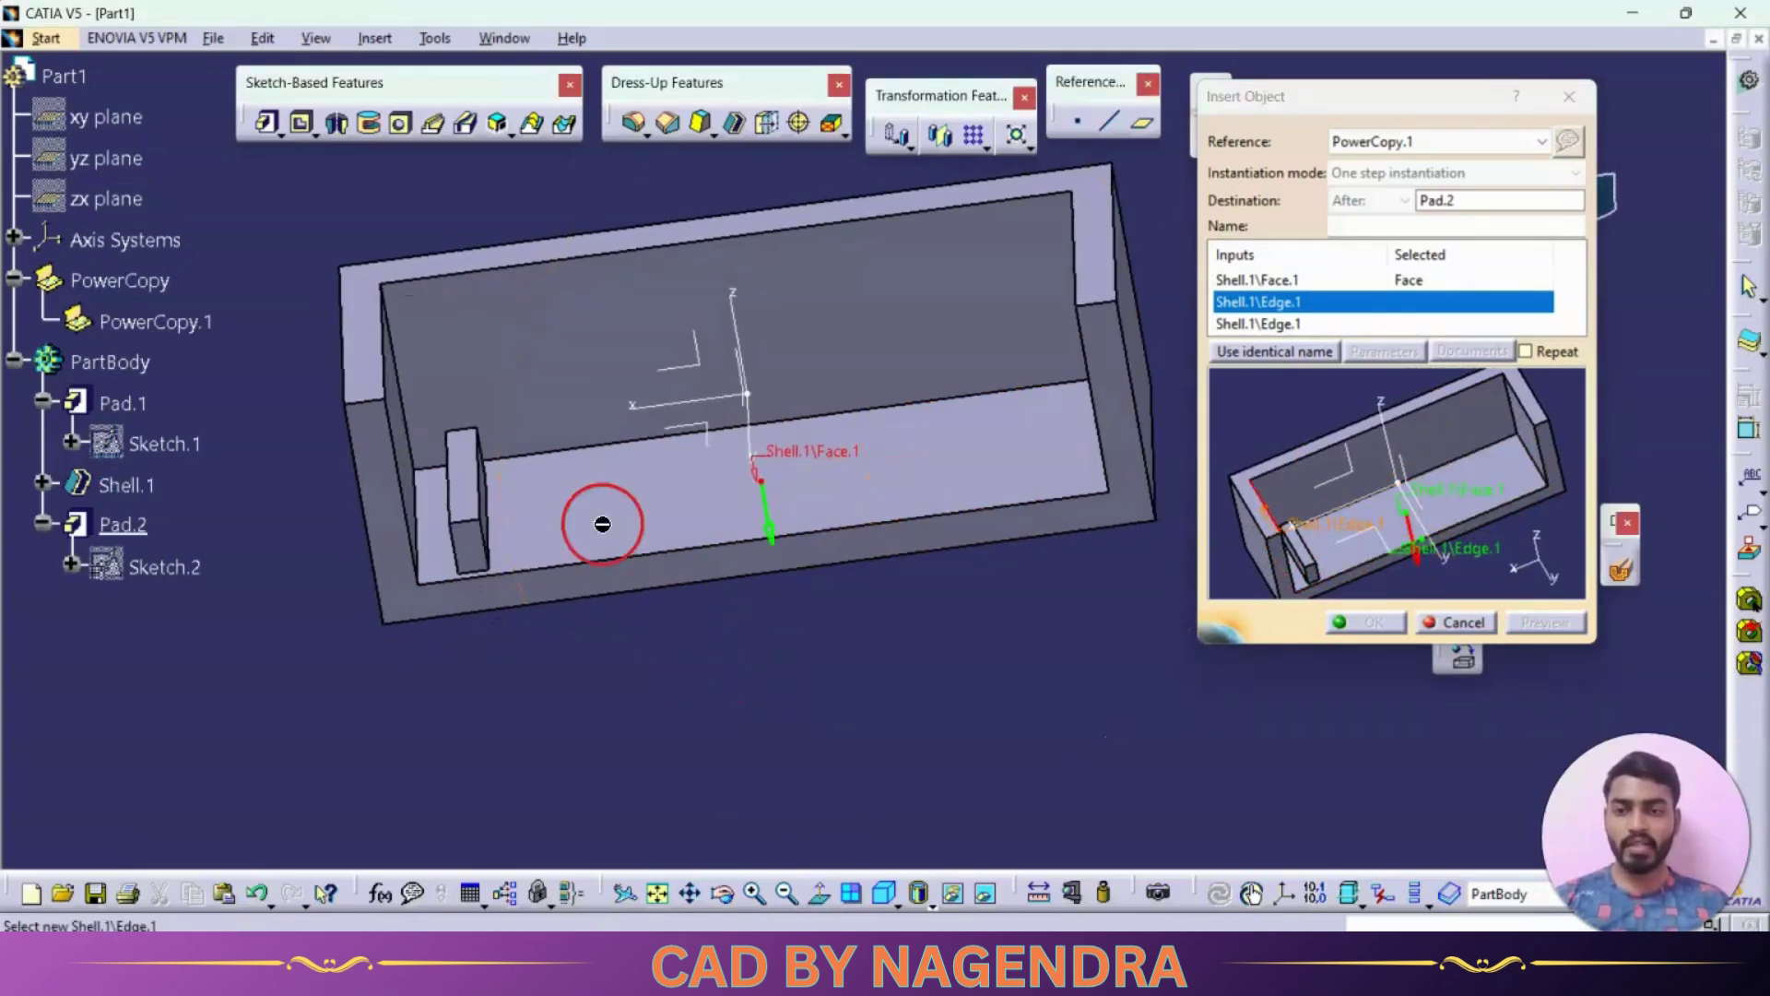
{"action": "left_click", "coordinate": [394, 363]}
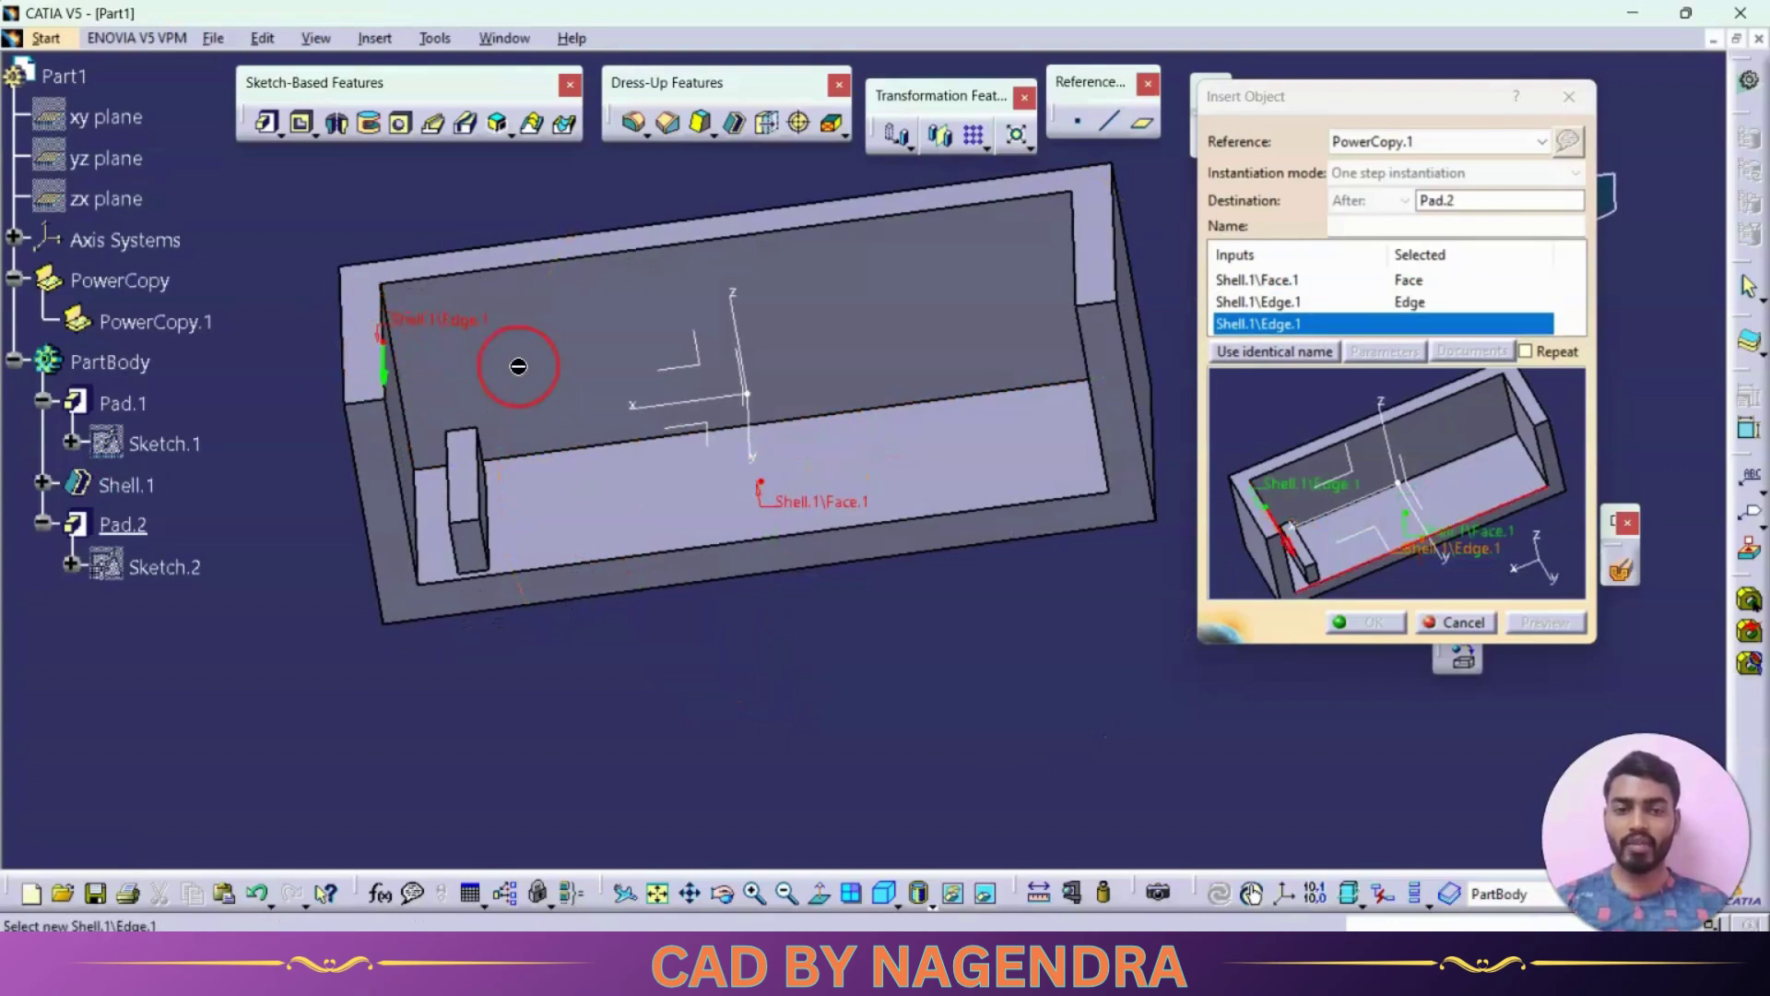
{"action": "left_click", "coordinate": [665, 558]}
{"action": "left_click", "coordinate": [728, 564]}
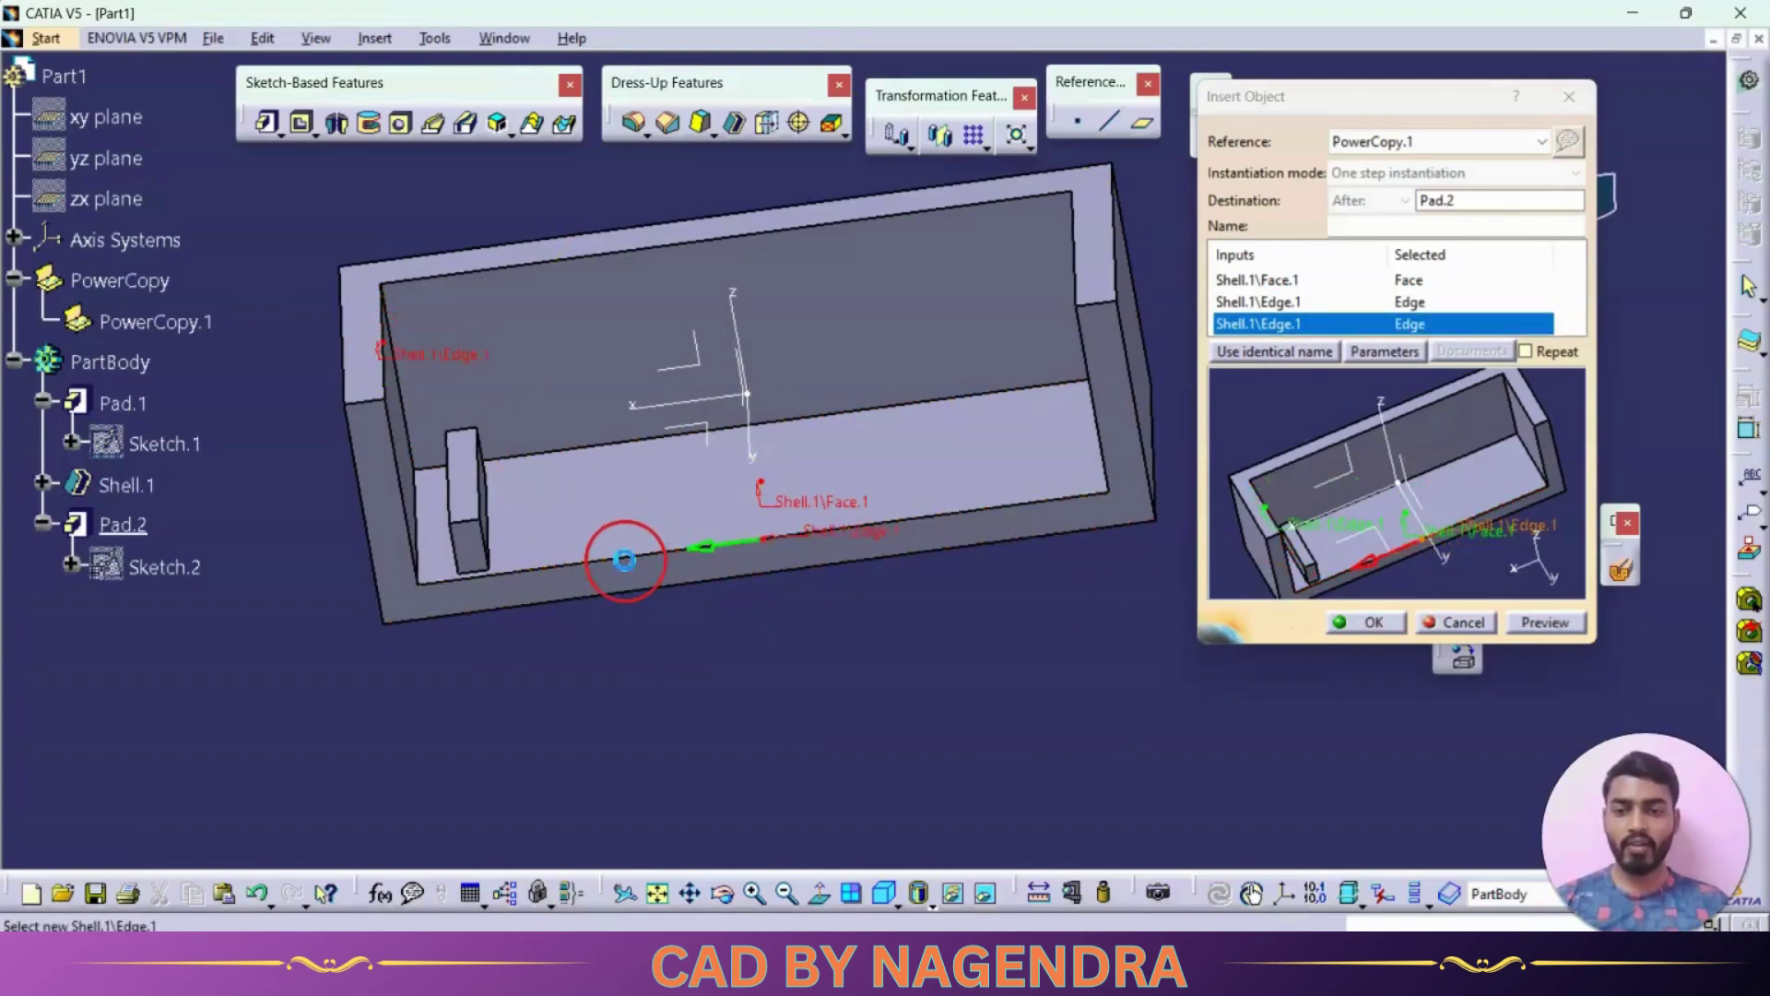
{"action": "middle_click_drag", "start_coordinate": [738, 708], "coordinate": [802, 729]}
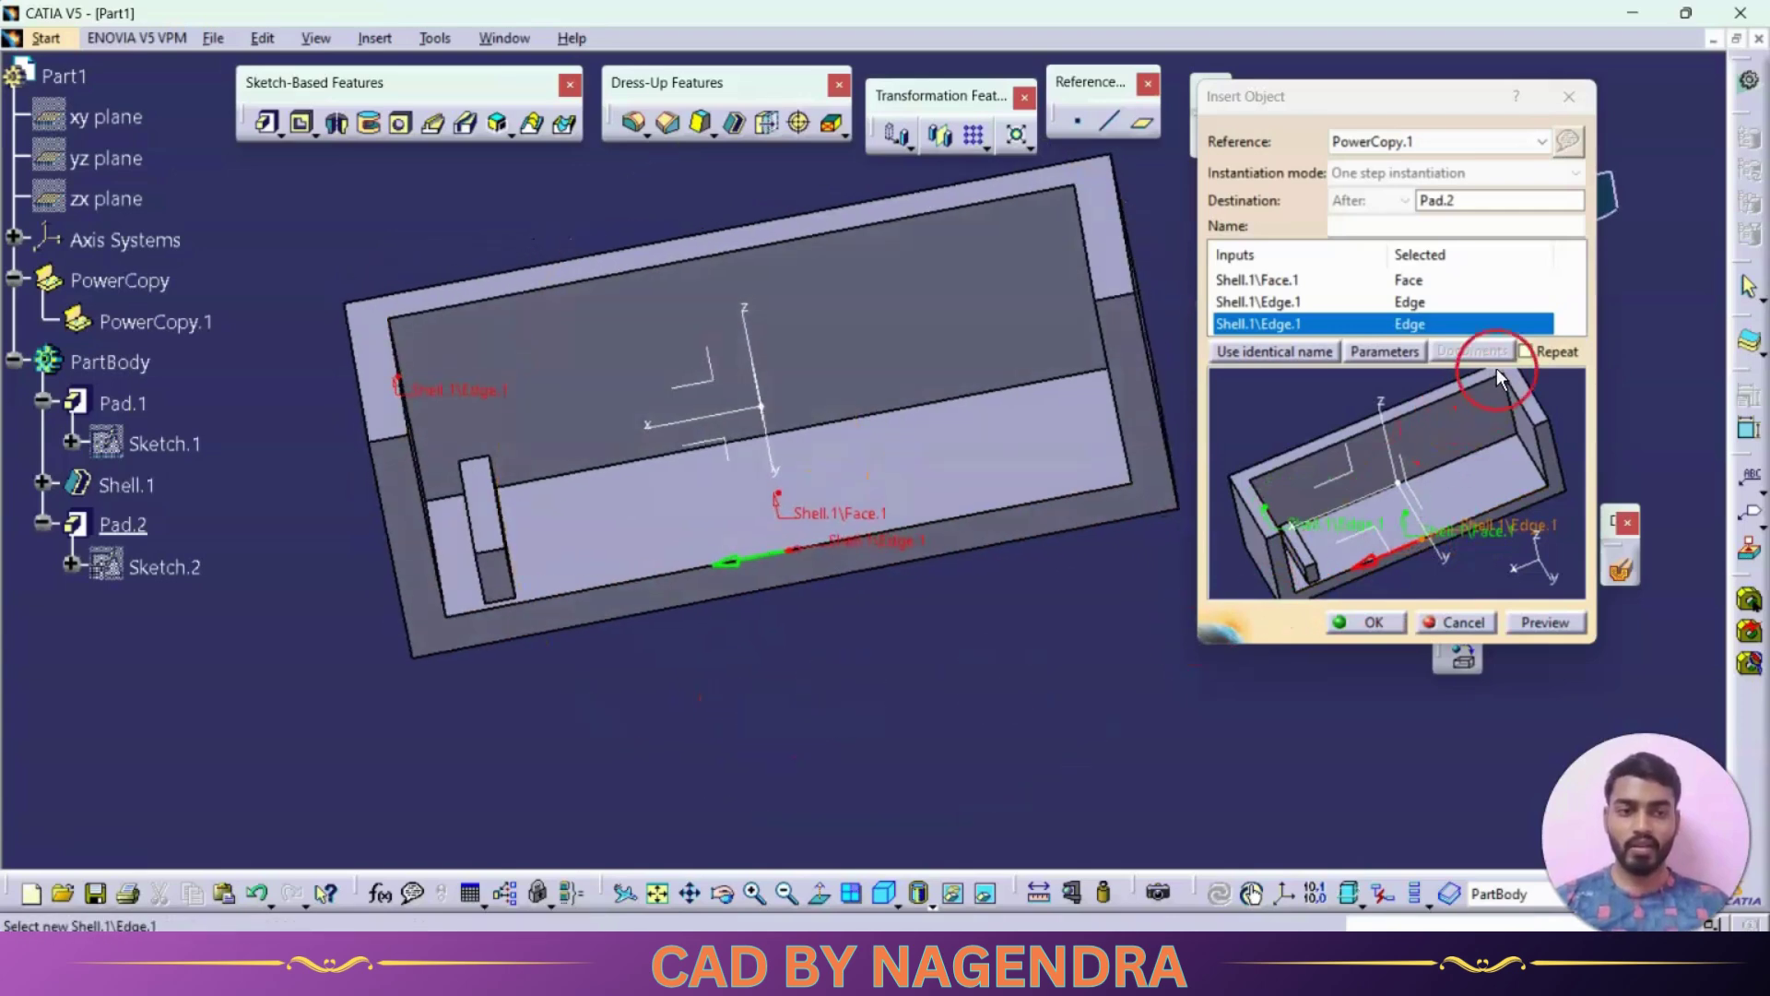
{"action": "left_click", "coordinate": [1536, 353]}
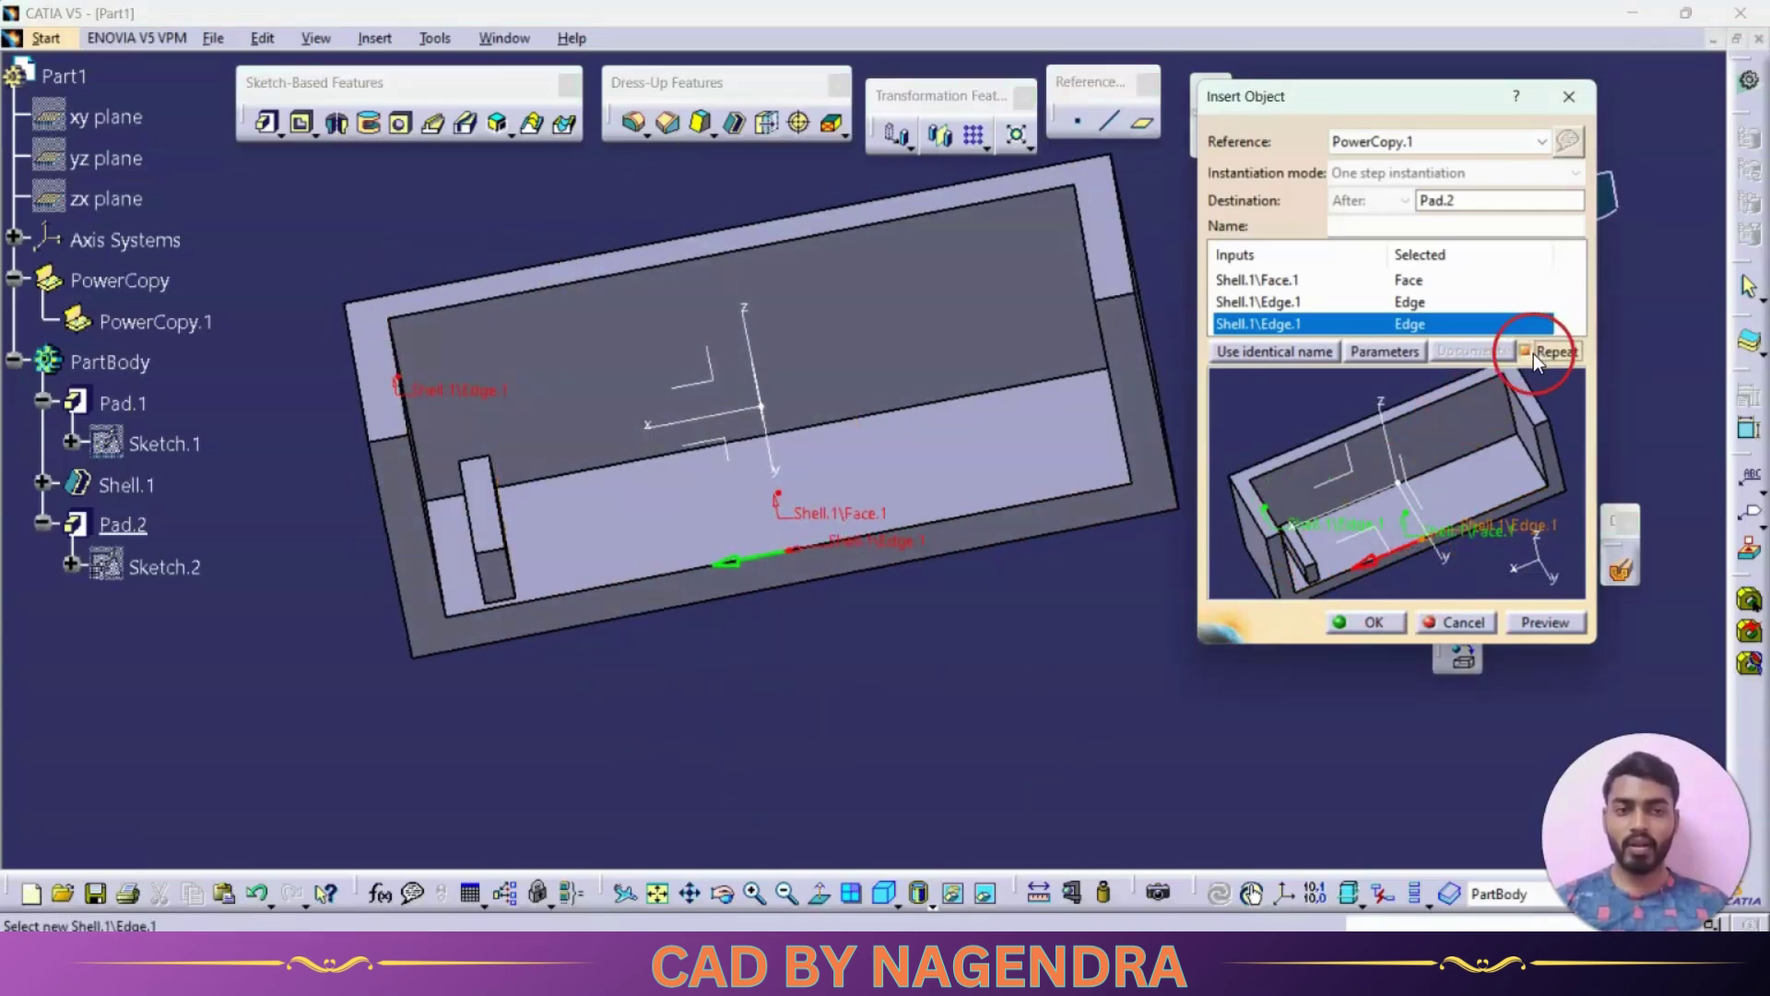
{"action": "left_click", "coordinate": [1385, 352]}
{"action": "middle_click_drag", "start_coordinate": [829, 664], "coordinate": [551, 651]}
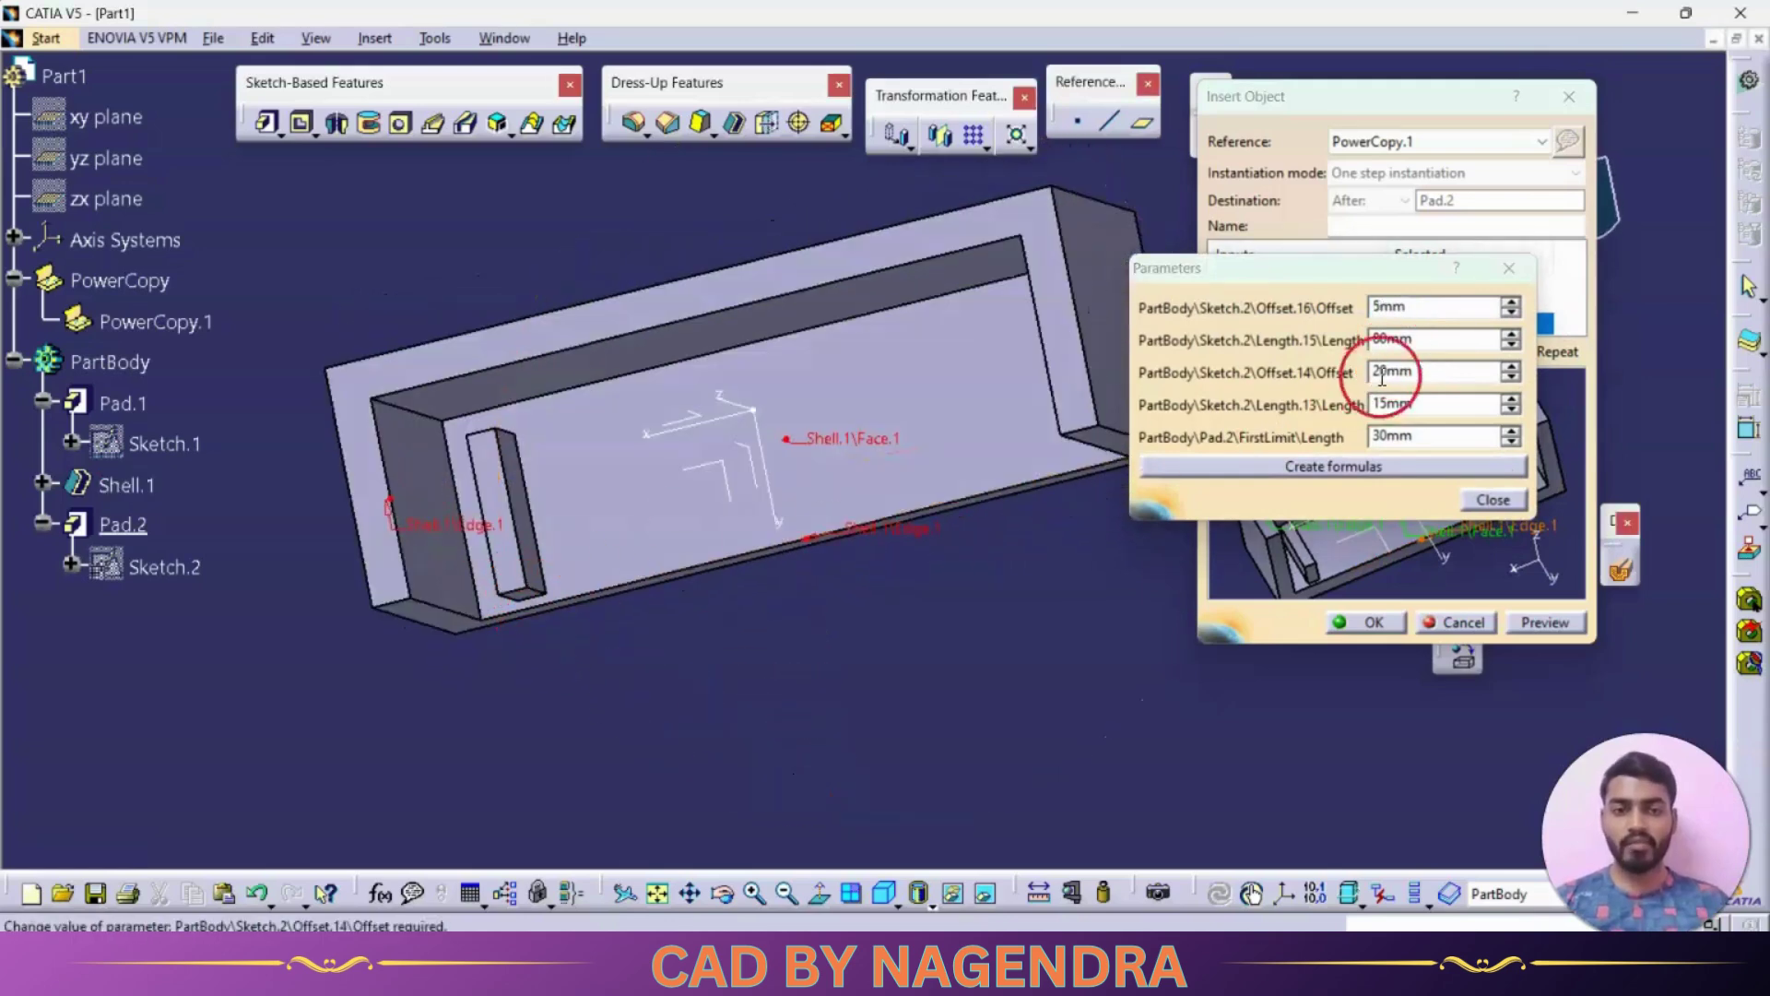
Step: Set the rib parameters to 10, 30, 60, 10 and 30 mm
{"action": "double_click", "coordinate": [1447, 311]}
{"action": "type", "text": "10"}
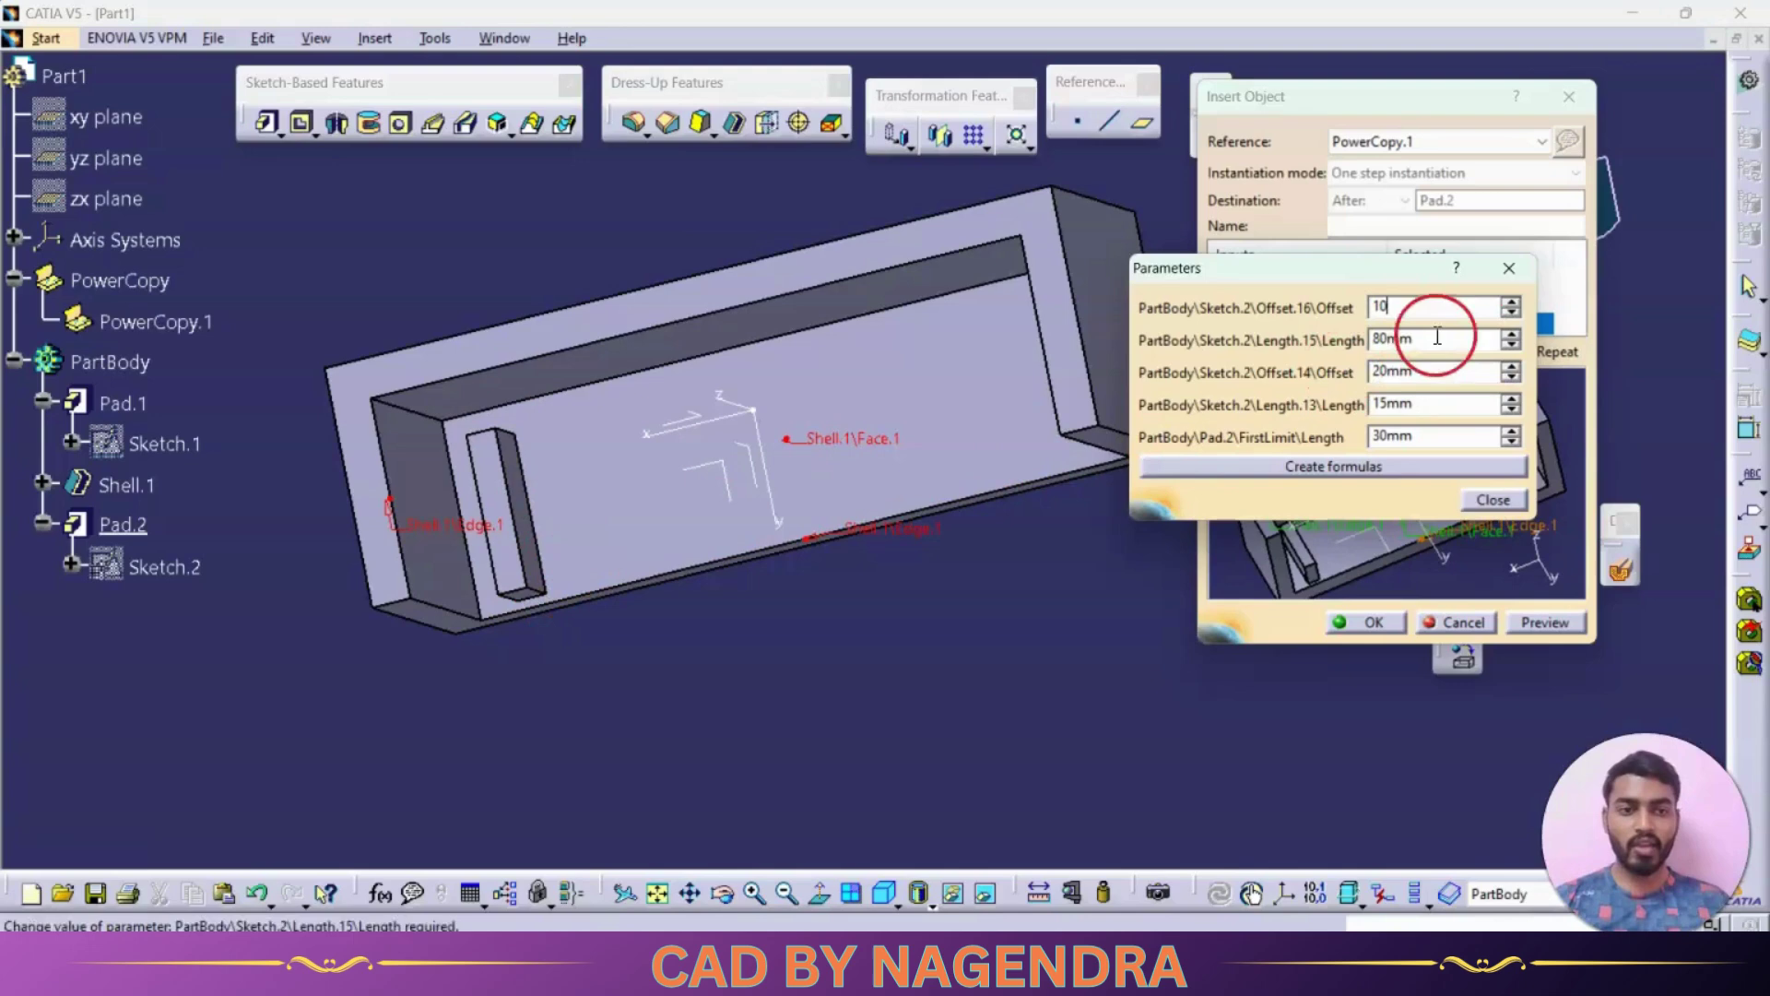
{"action": "type", "text": "0"}
{"action": "key", "text": "Tab"}
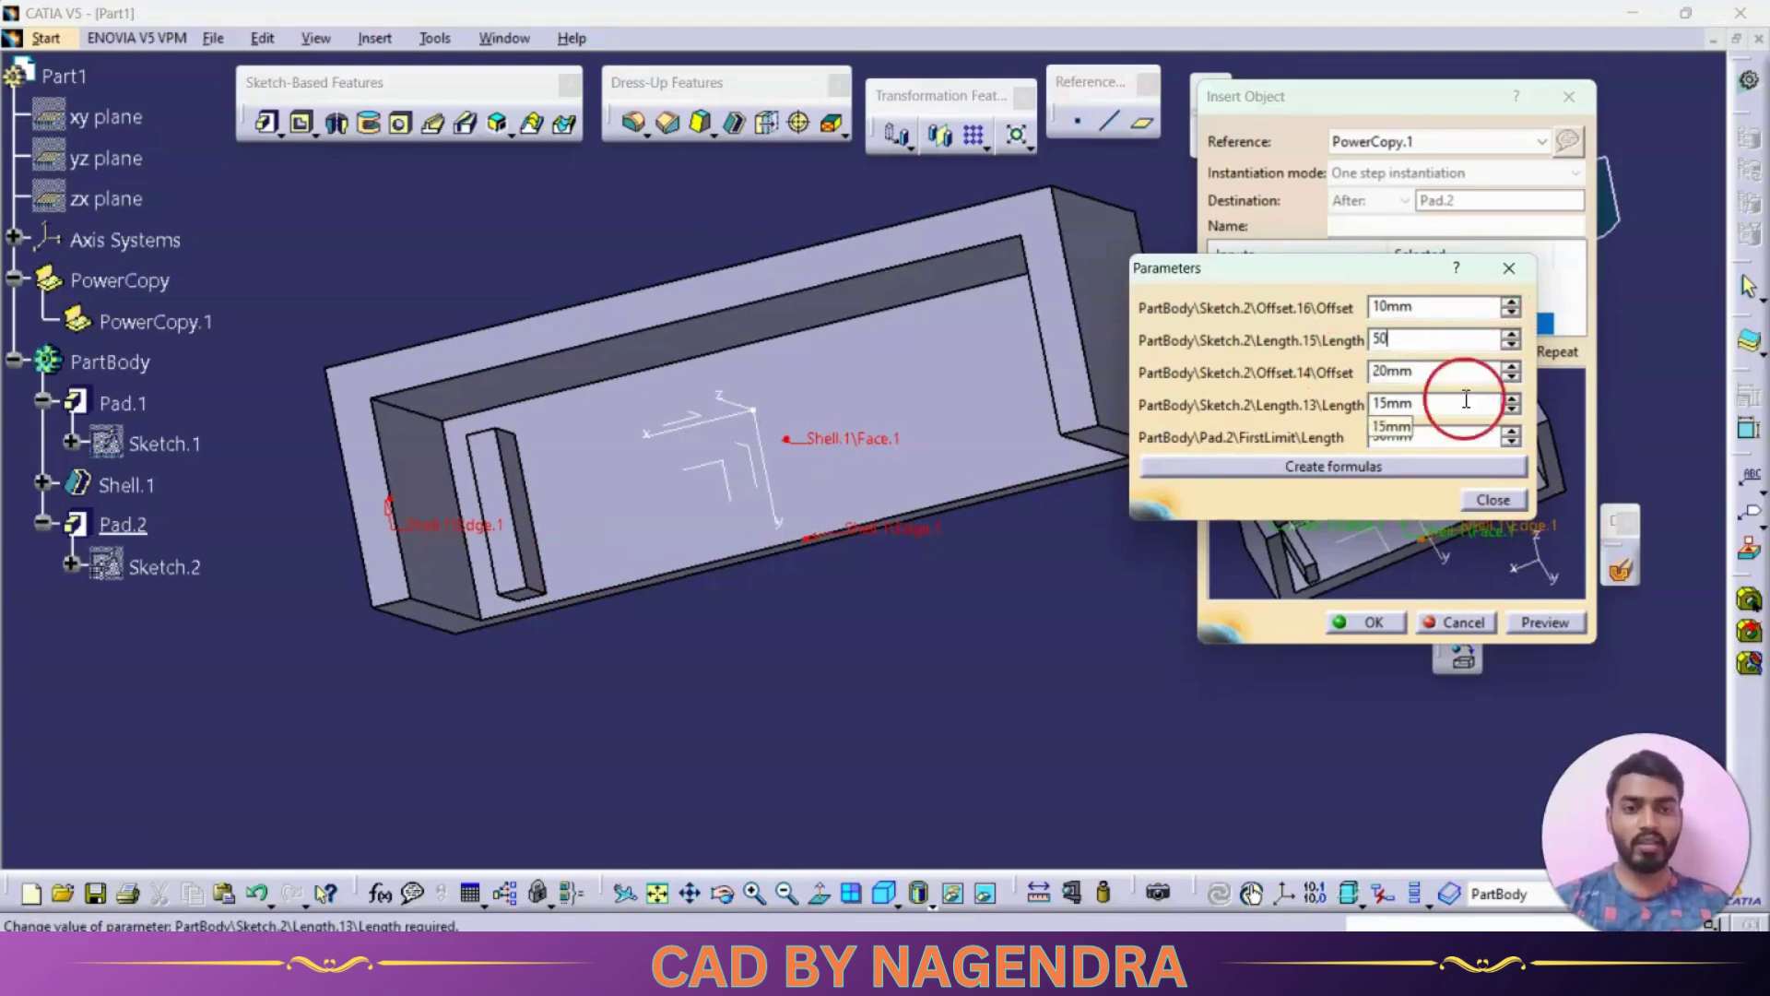
{"action": "type", "text": "20"}
{"action": "middle_click_drag", "start_coordinate": [605, 478], "coordinate": [644, 466]}
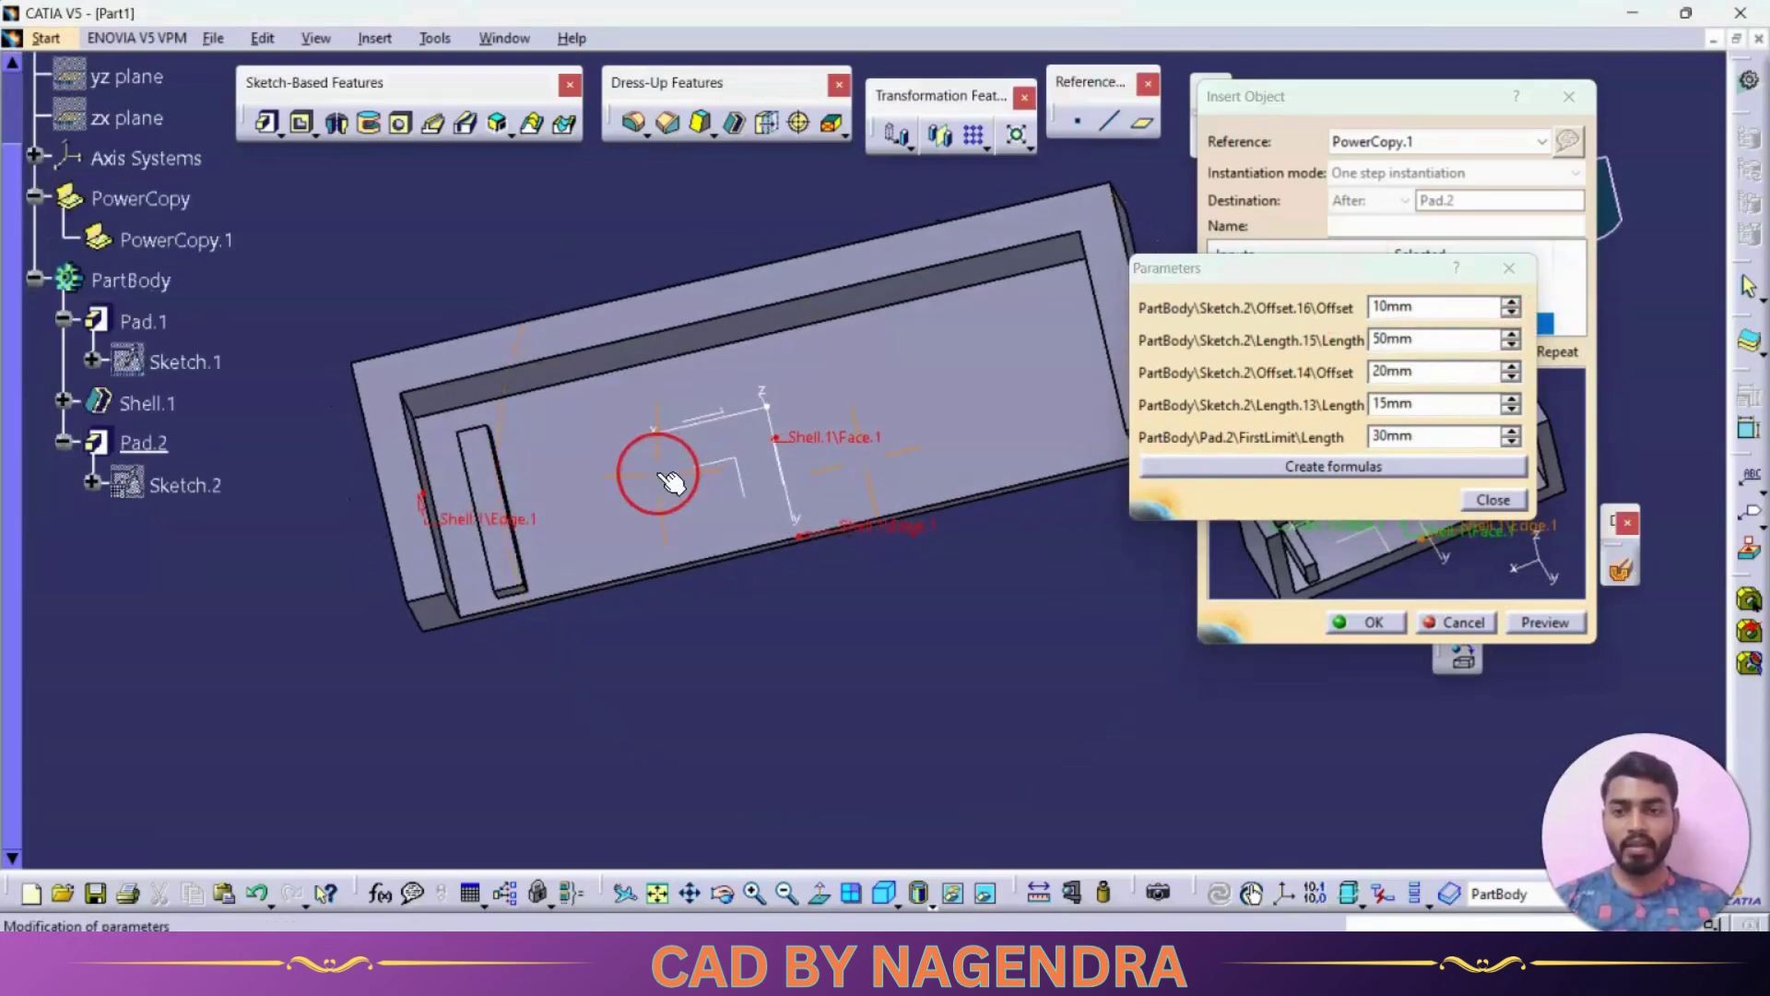
{"action": "double_click", "coordinate": [1438, 379]}
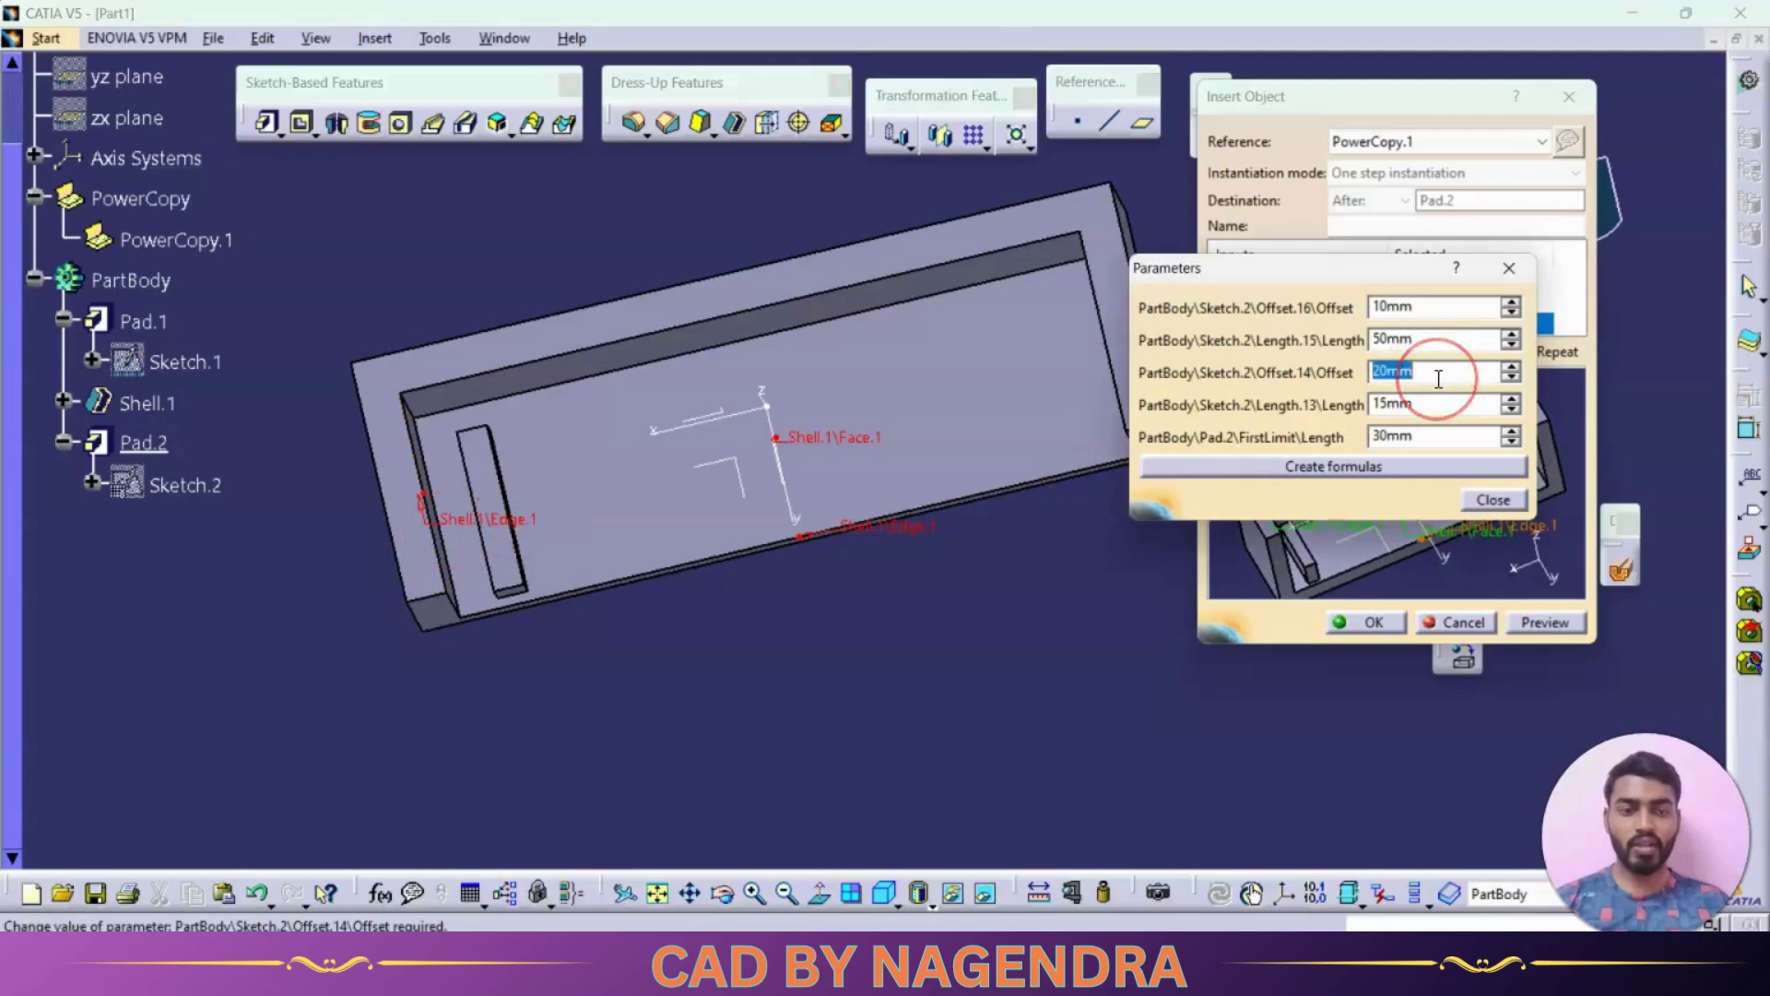
{"action": "type", "text": "60"}
{"action": "double_click", "coordinate": [1453, 403]}
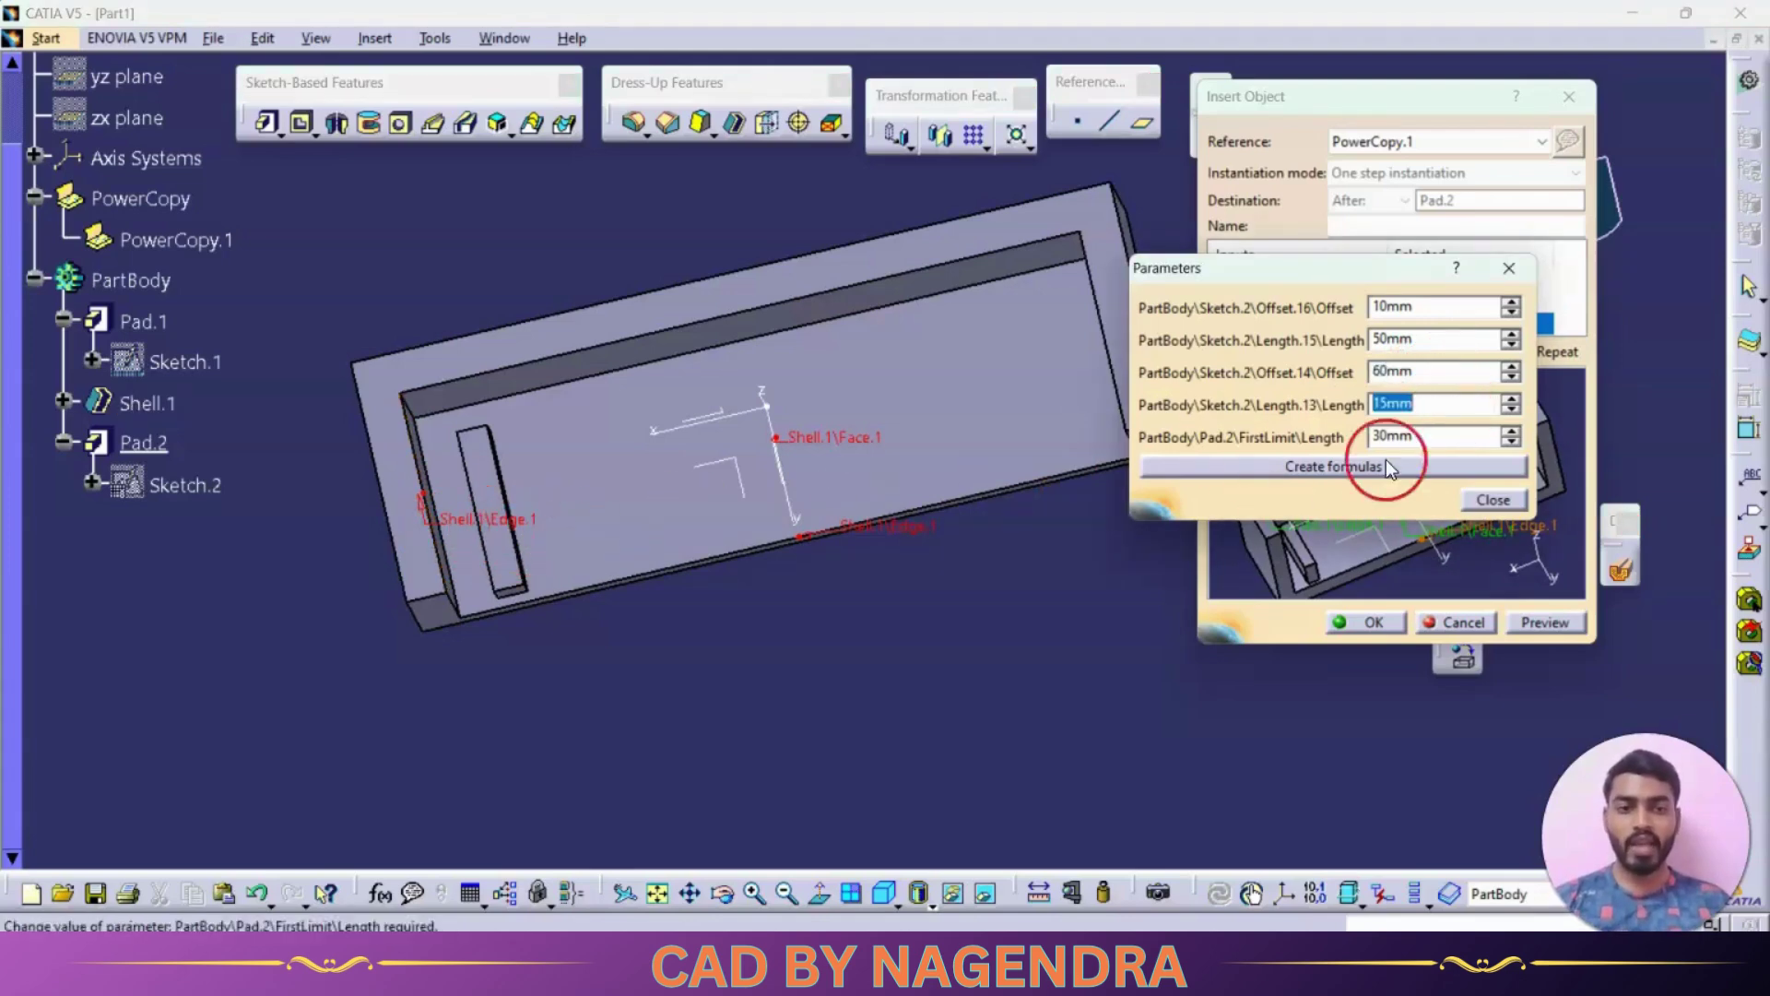
{"action": "type", "text": "10"}
{"action": "double_click", "coordinate": [1436, 435]}
{"action": "type", "text": "30"}
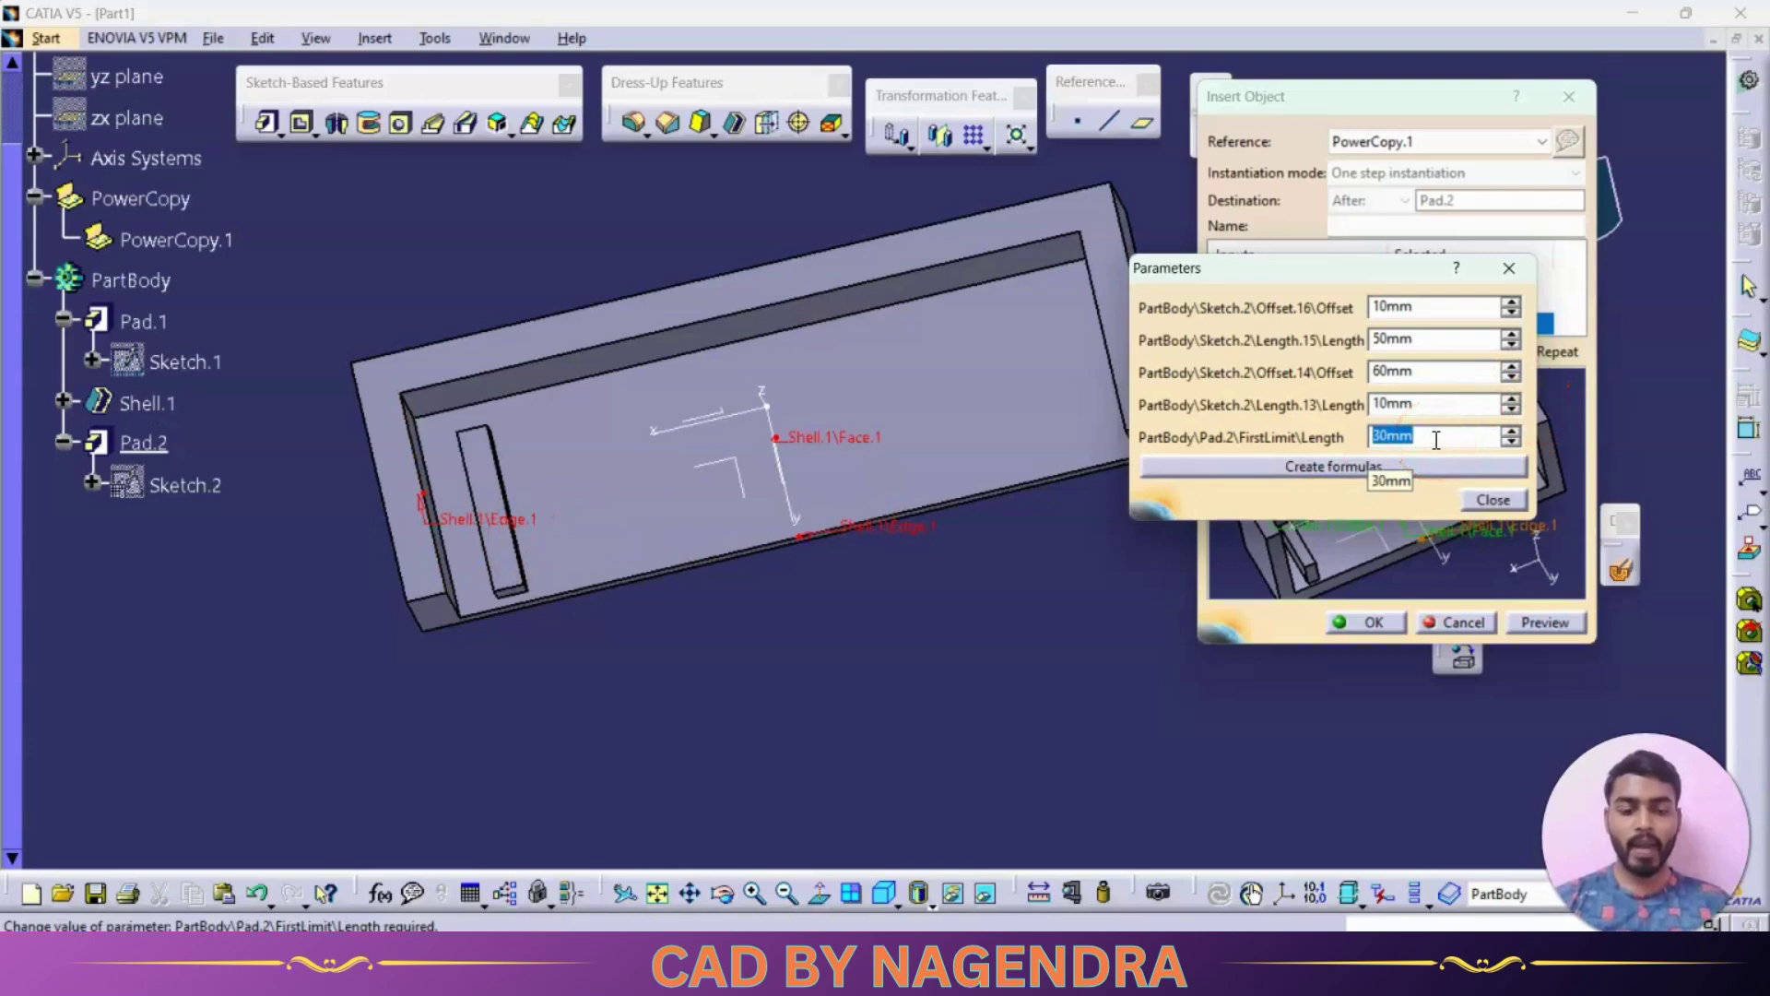
Step: Preview and create the second rib pad, Pad.3, with these values
{"action": "left_click", "coordinate": [1493, 499]}
{"action": "middle_click_drag", "start_coordinate": [977, 590], "coordinate": [883, 407]}
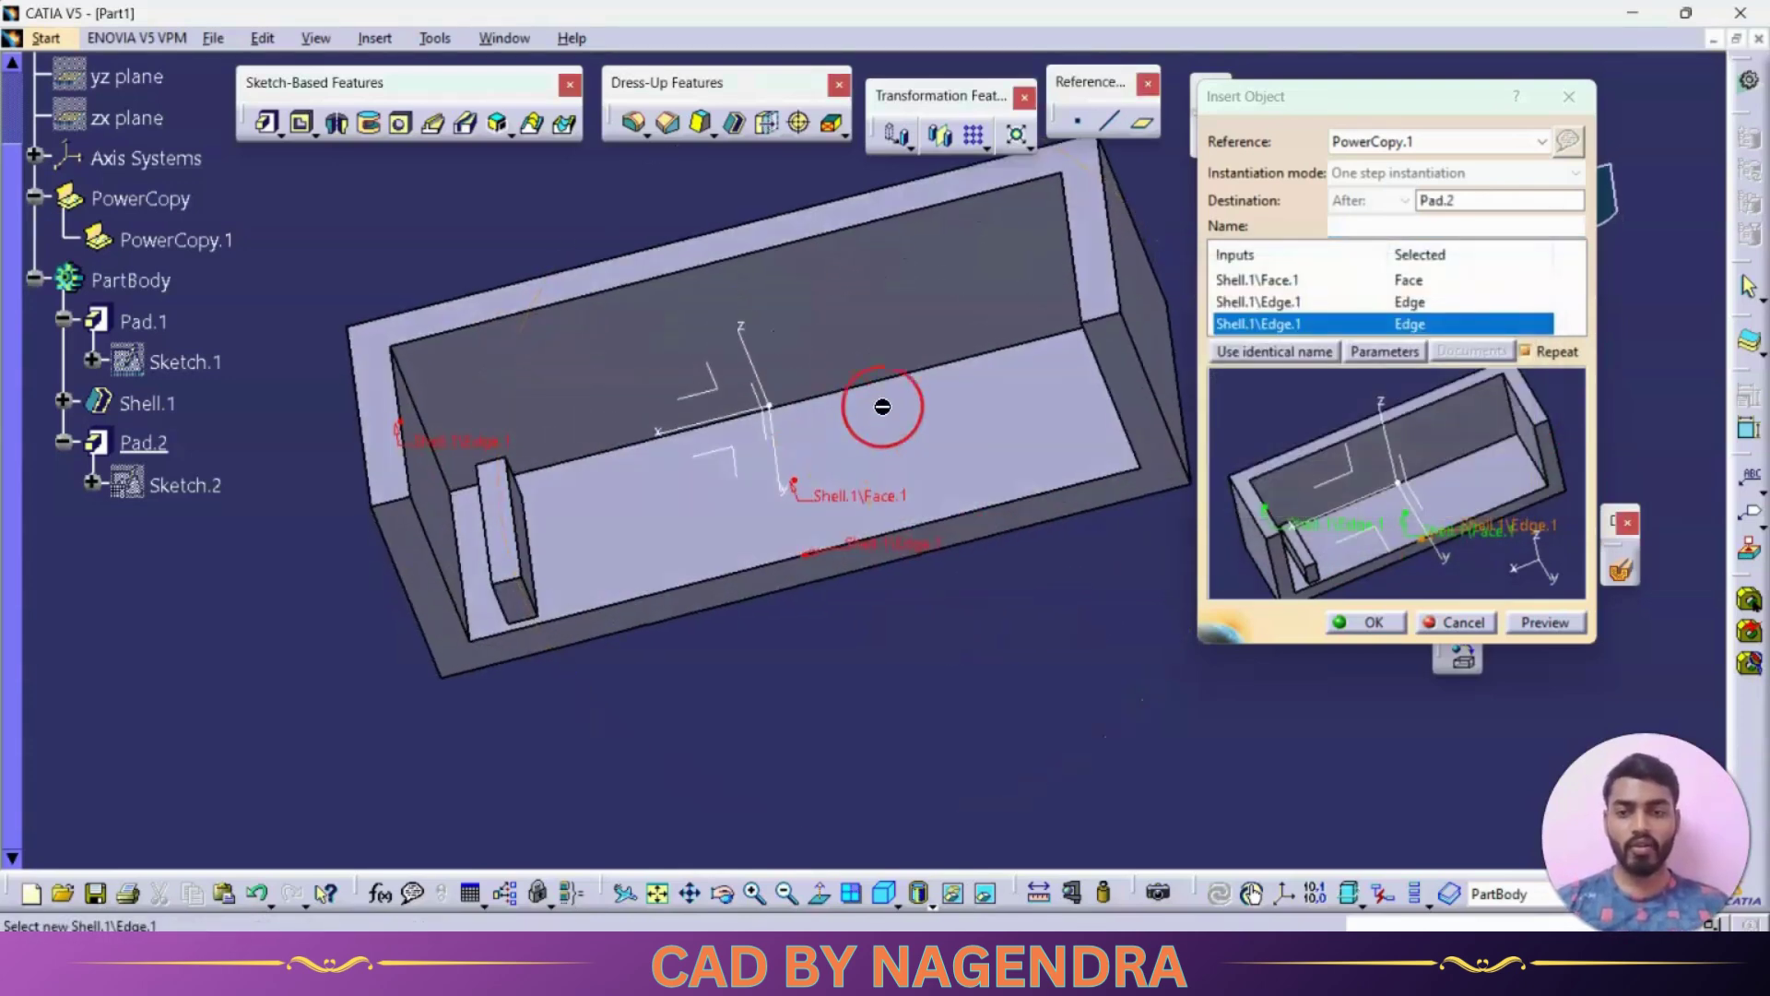
{"action": "left_click", "coordinate": [1544, 622]}
{"action": "mouse_move", "coordinate": [638, 645]}
{"action": "middle_mouse_down"}
{"action": "mouse_move", "coordinate": [821, 467]}
{"action": "mouse_move", "coordinate": [881, 612]}
{"action": "mouse_move", "coordinate": [885, 536]}
{"action": "mouse_move", "coordinate": [494, 557]}
{"action": "mouse_move", "coordinate": [644, 539]}
{"action": "mouse_move", "coordinate": [722, 570]}
{"action": "middle_mouse_up"}
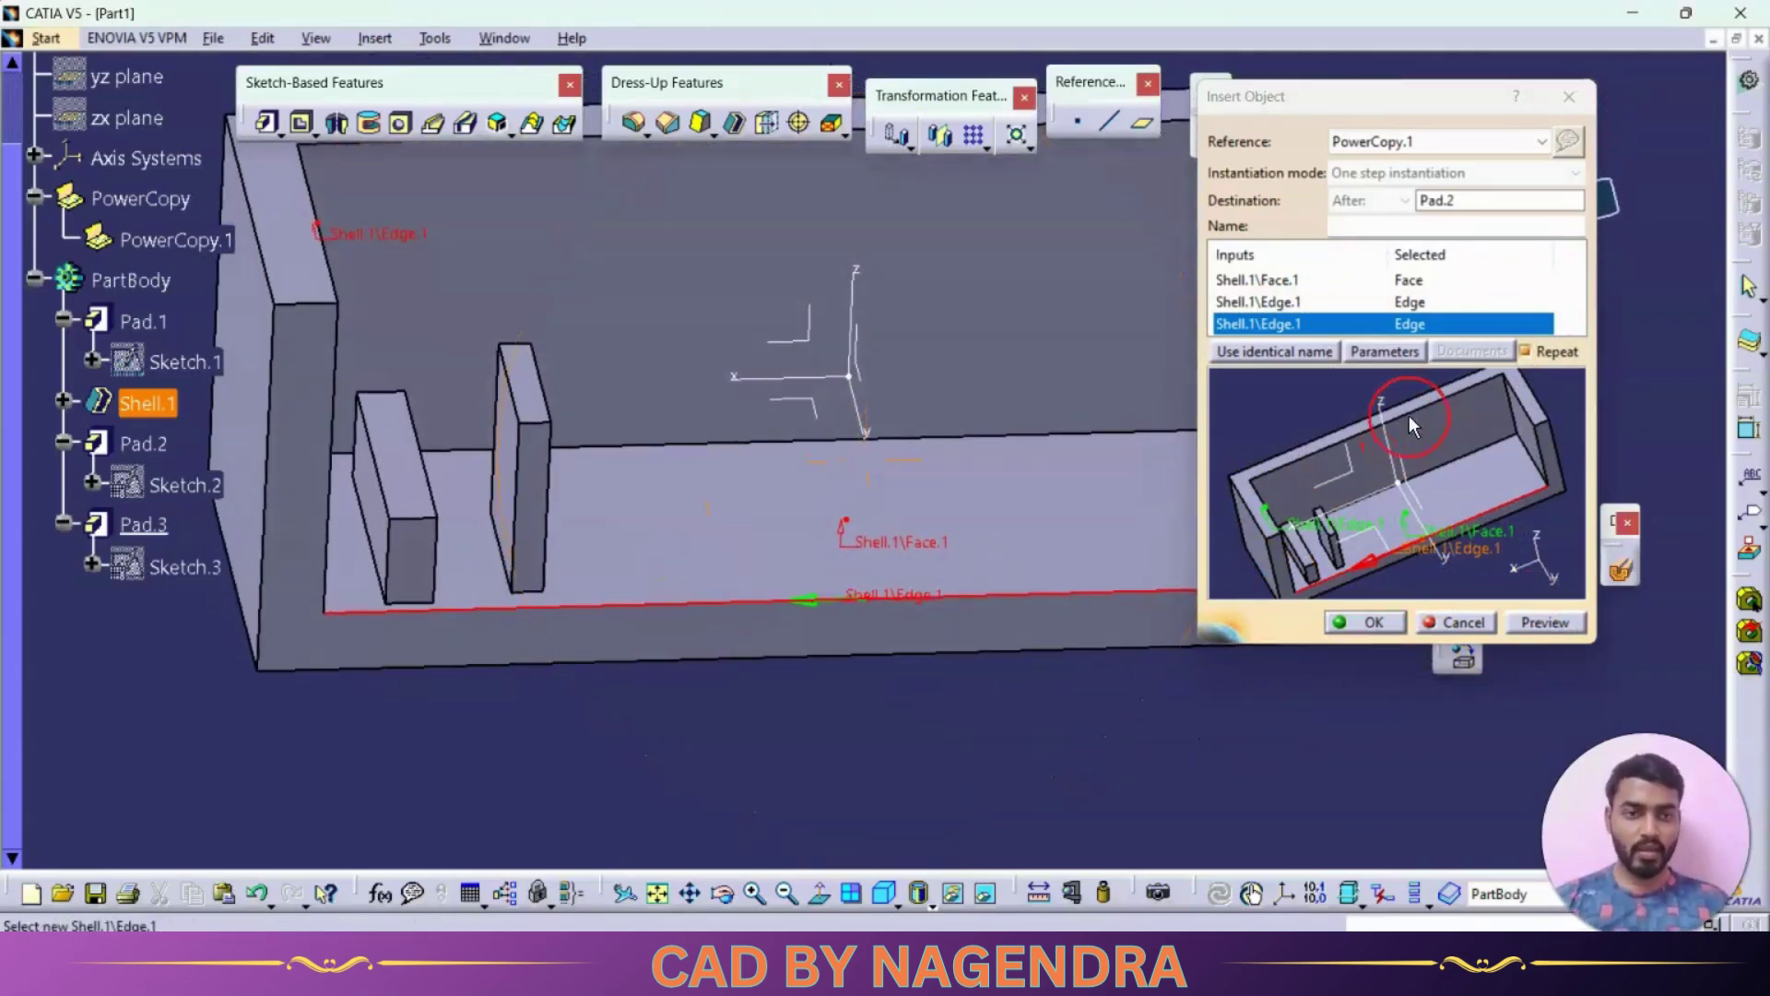
{"action": "left_click", "coordinate": [1371, 624]}
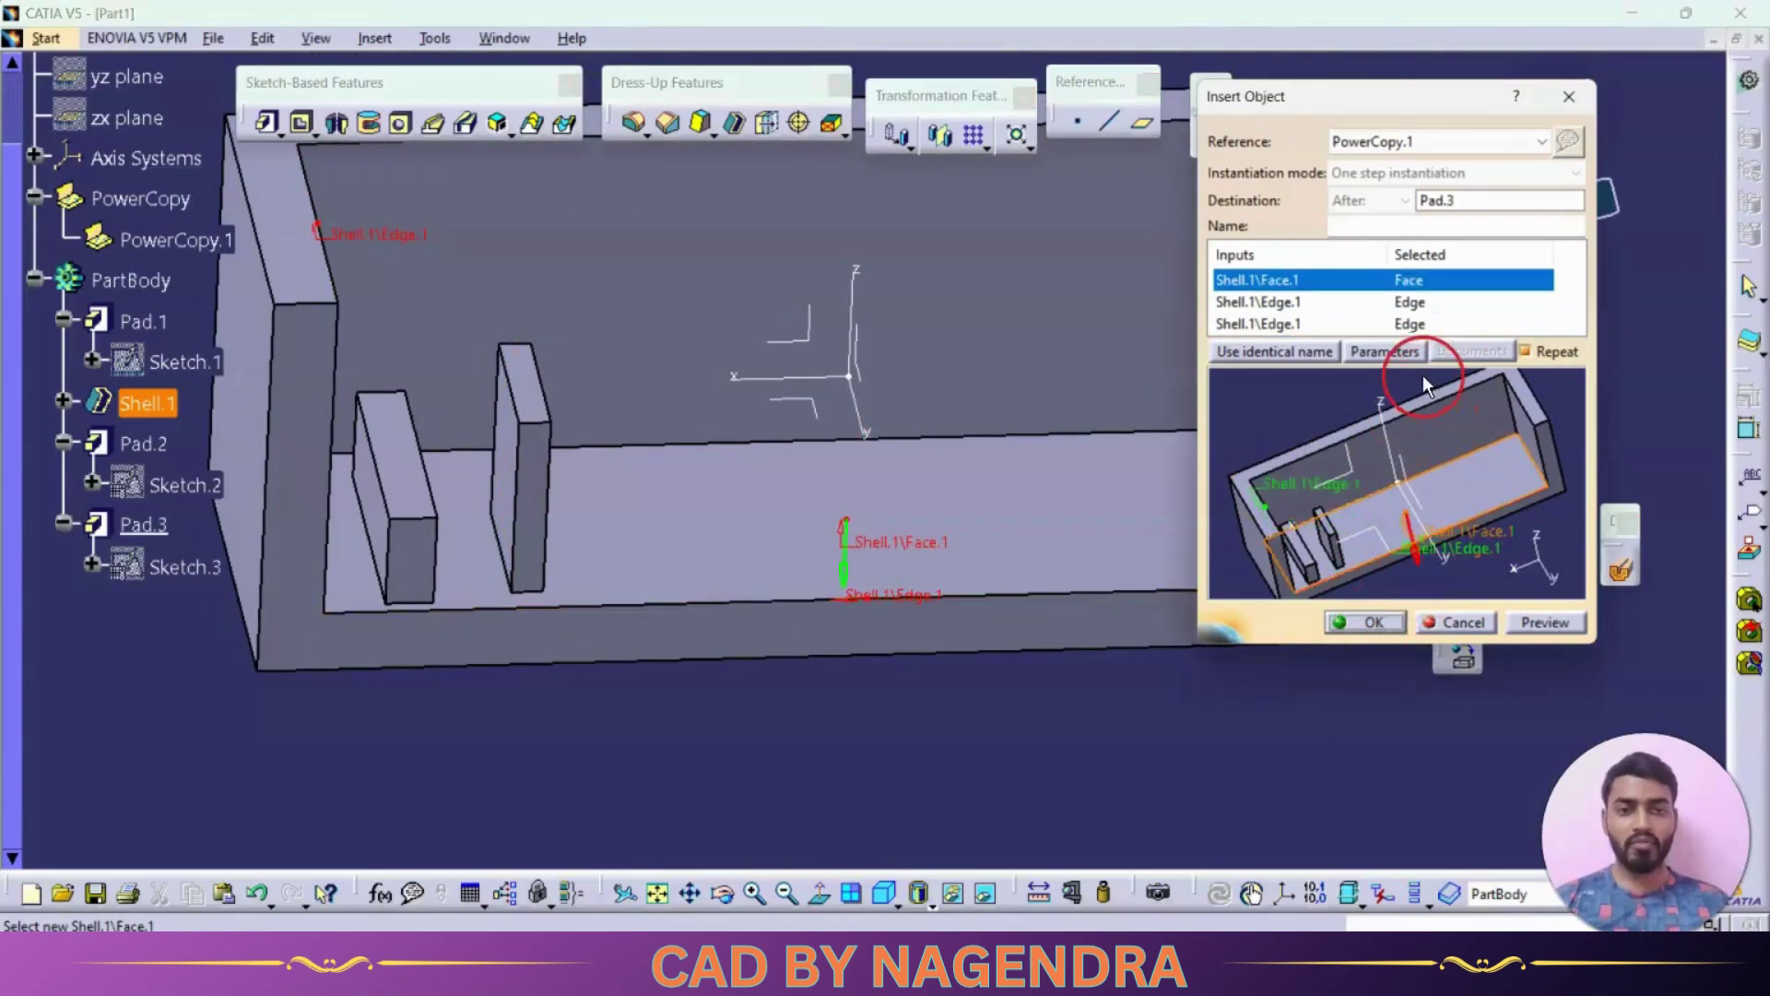
Step: Set the Power Copy parameters: offsets 20mm and 100mm, lengths 20mm and 30mm, pad height 10
{"action": "left_click", "coordinate": [1399, 353]}
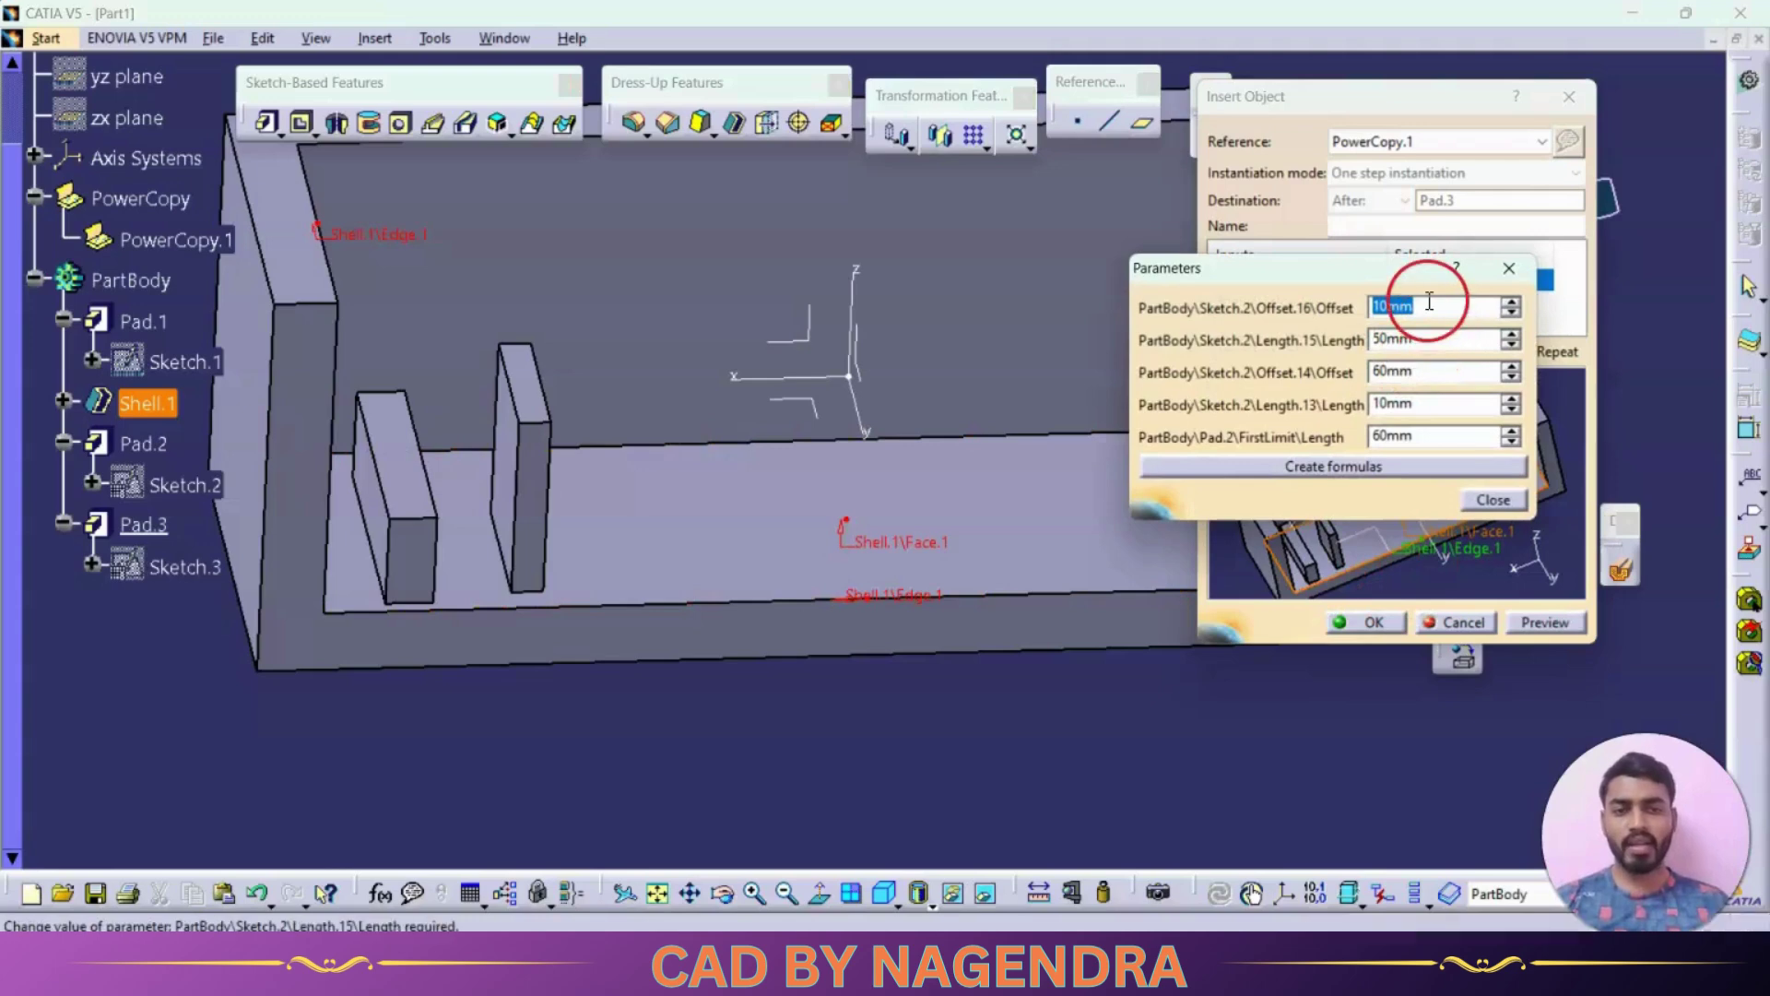
{"action": "left_click", "coordinate": [1443, 342]}
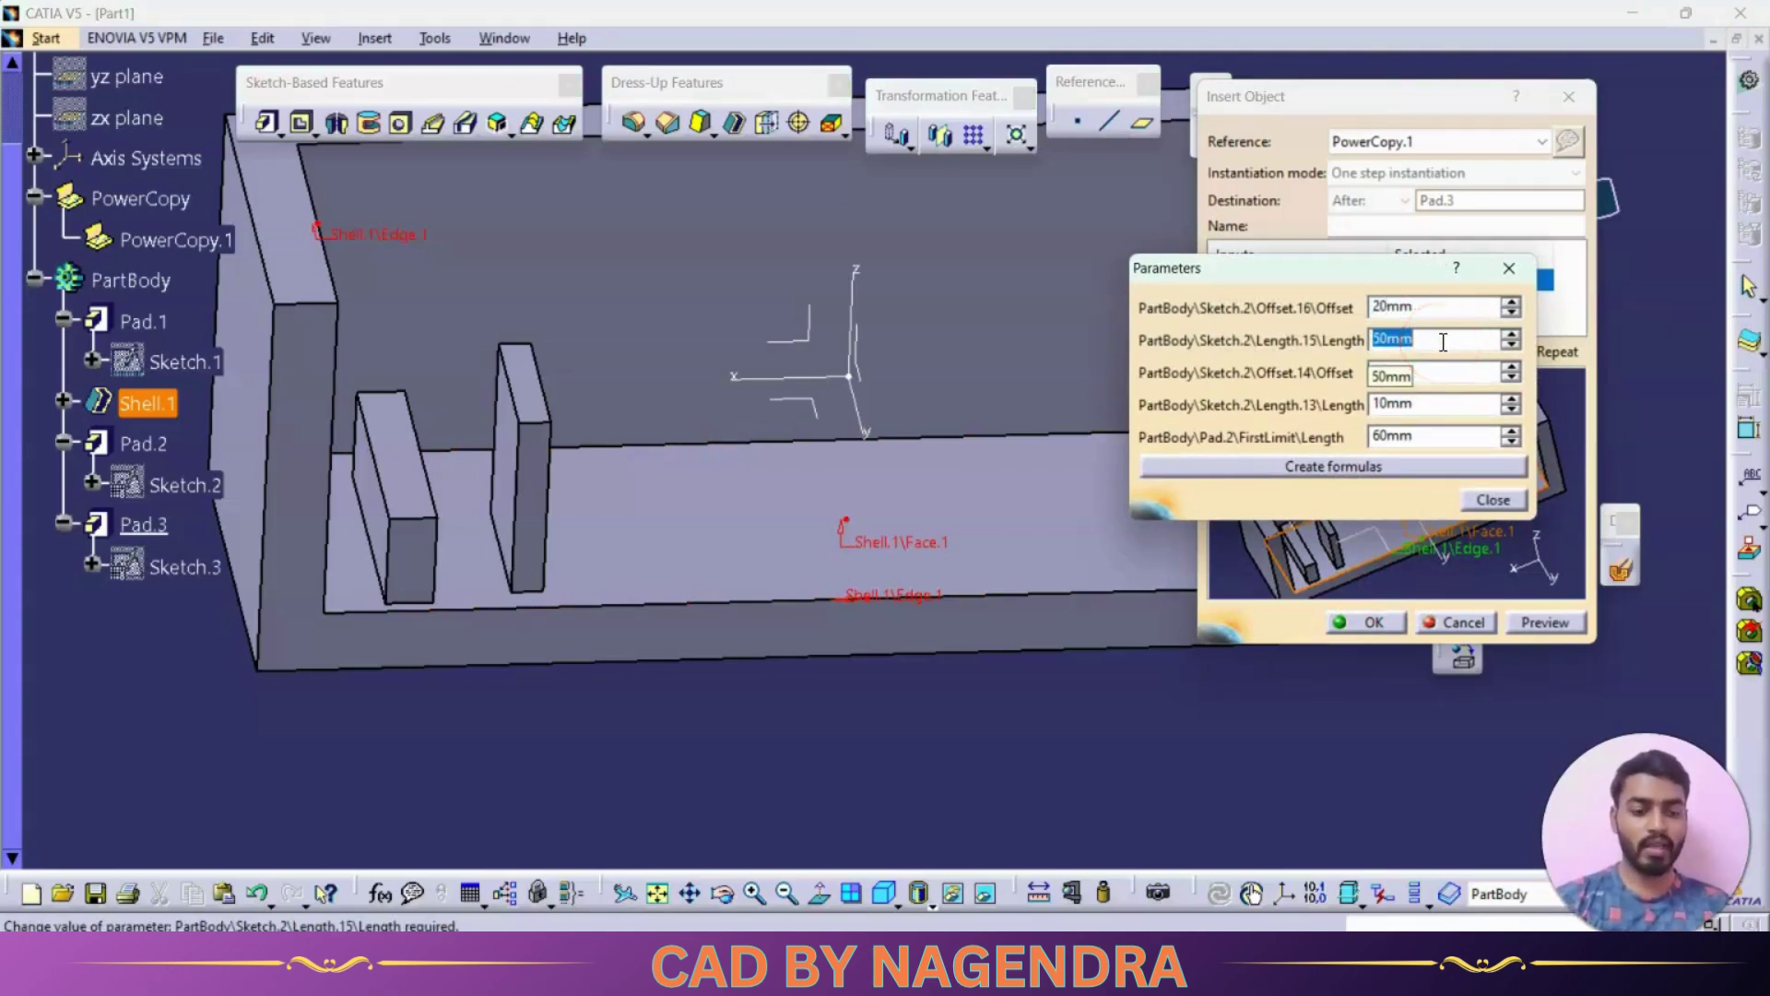
{"action": "left_click", "coordinate": [1452, 376]}
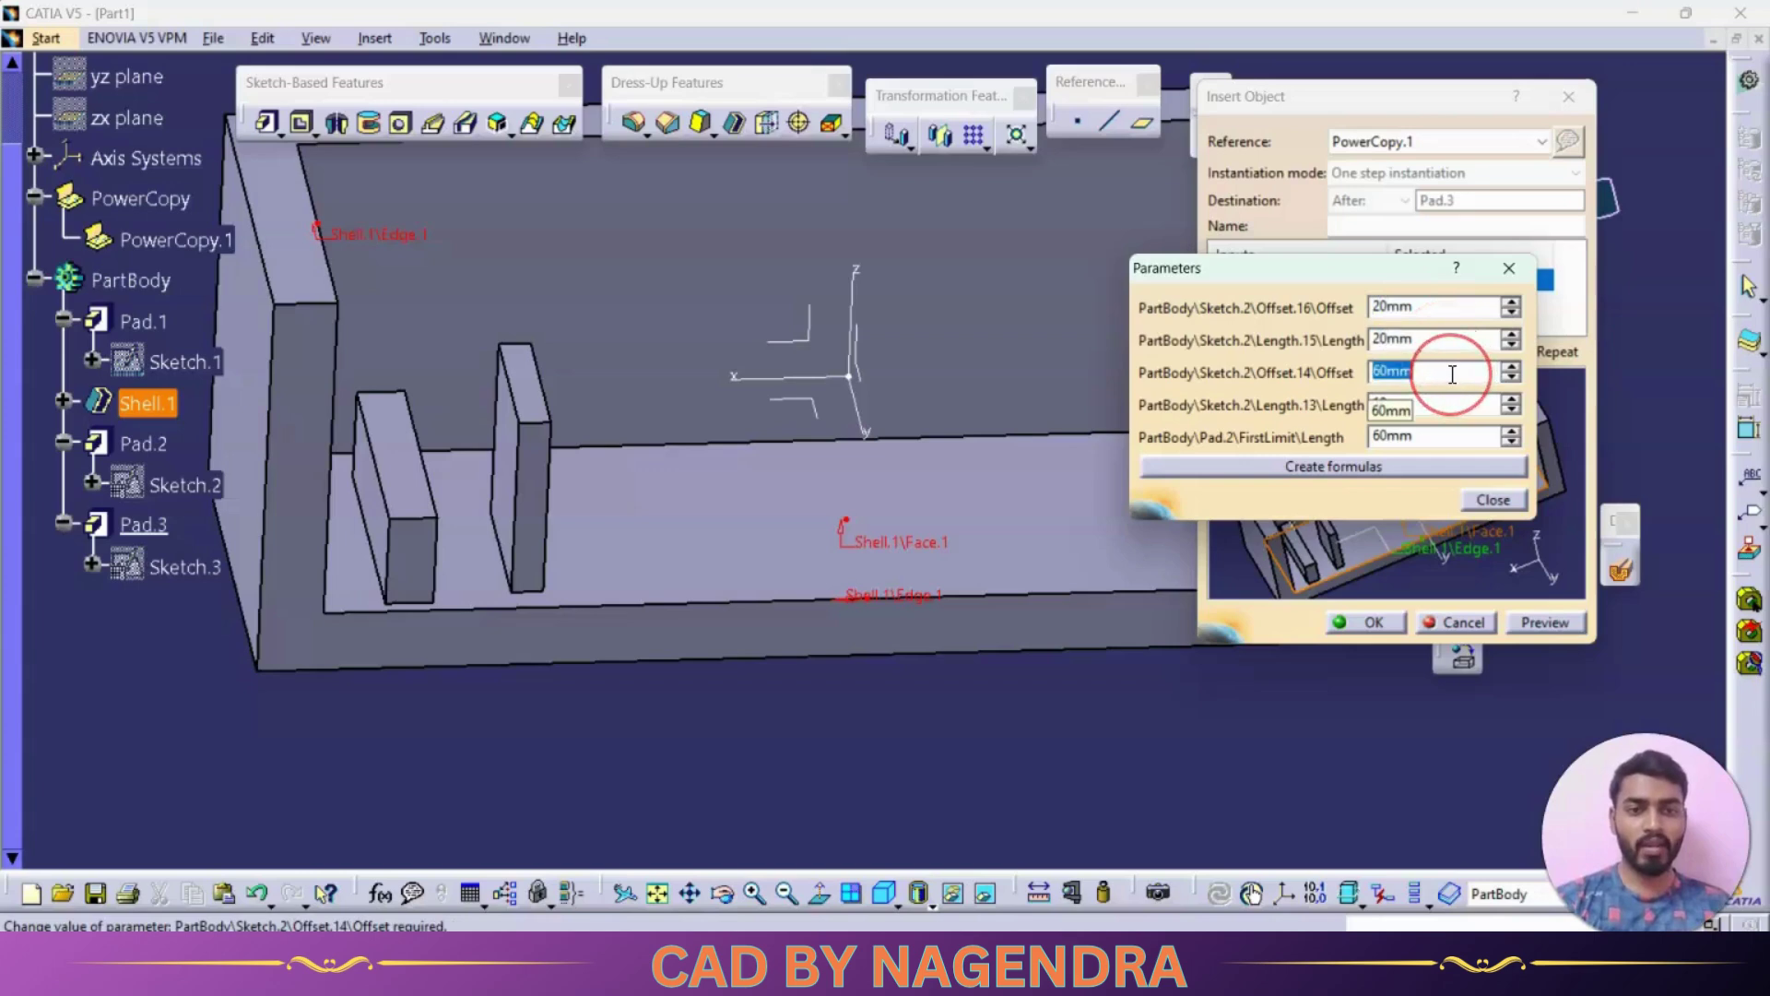
{"action": "type", "text": "100"}
{"action": "left_click", "coordinate": [1456, 400]}
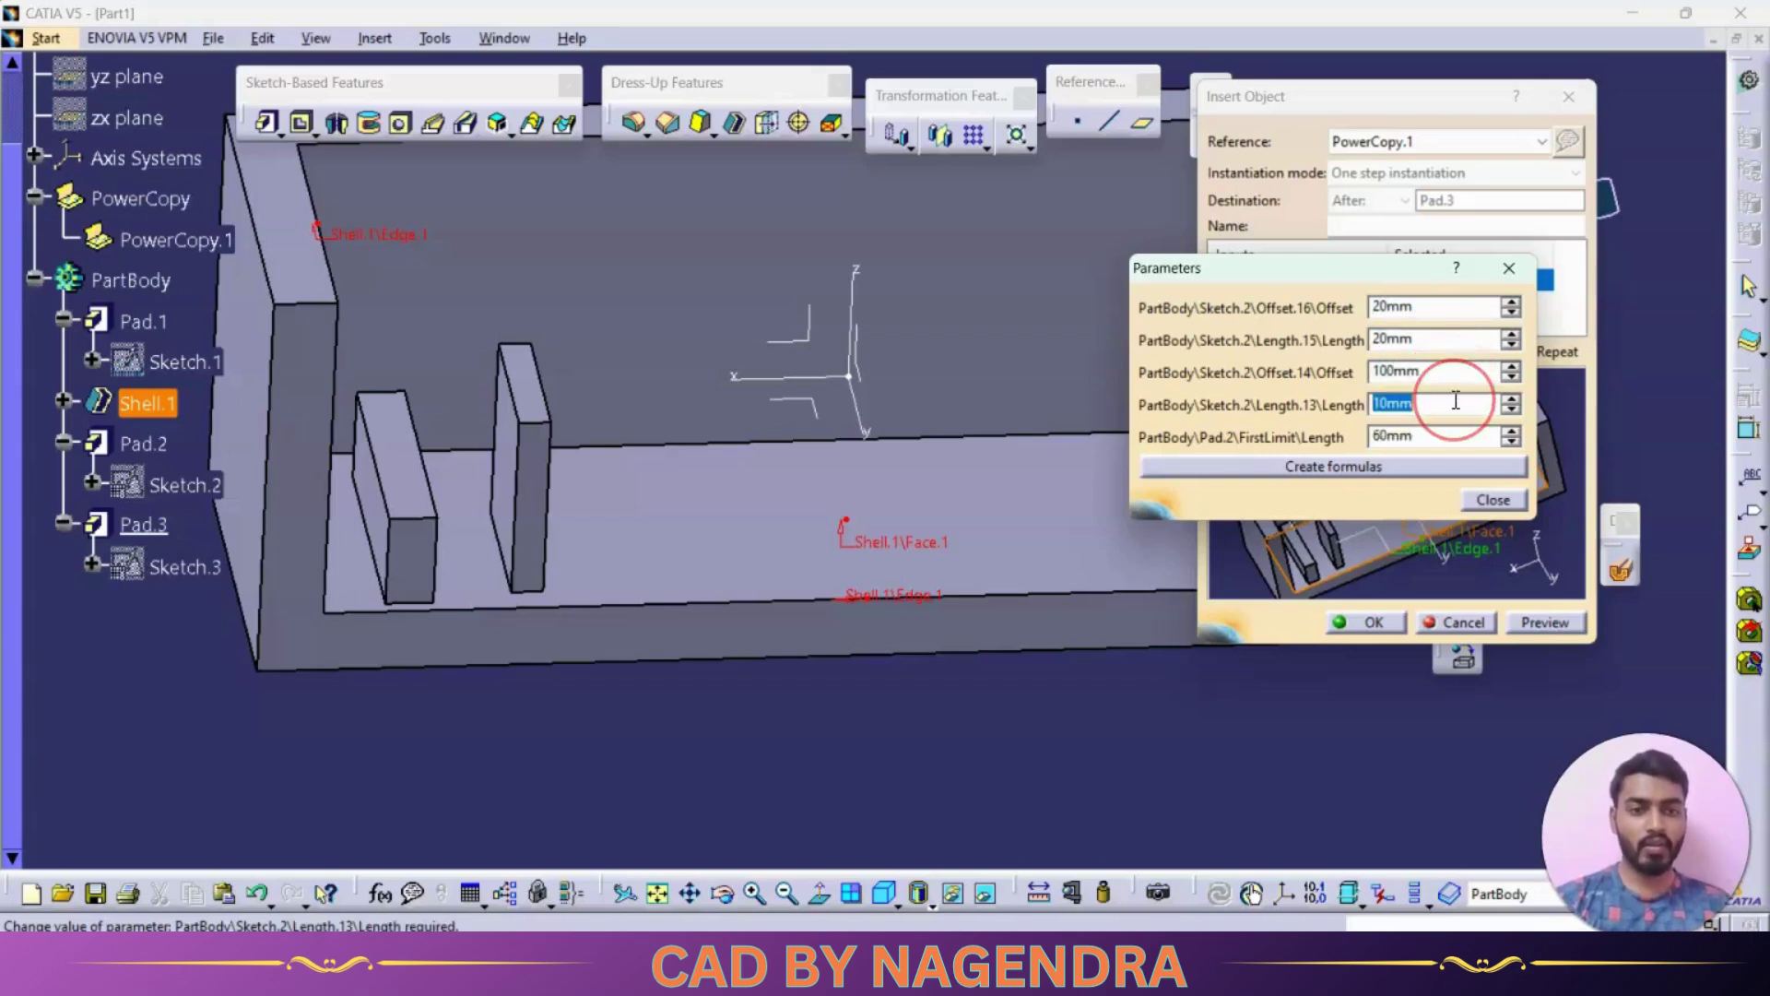
{"action": "type", "text": "30"}
{"action": "left_click", "coordinate": [1461, 441]}
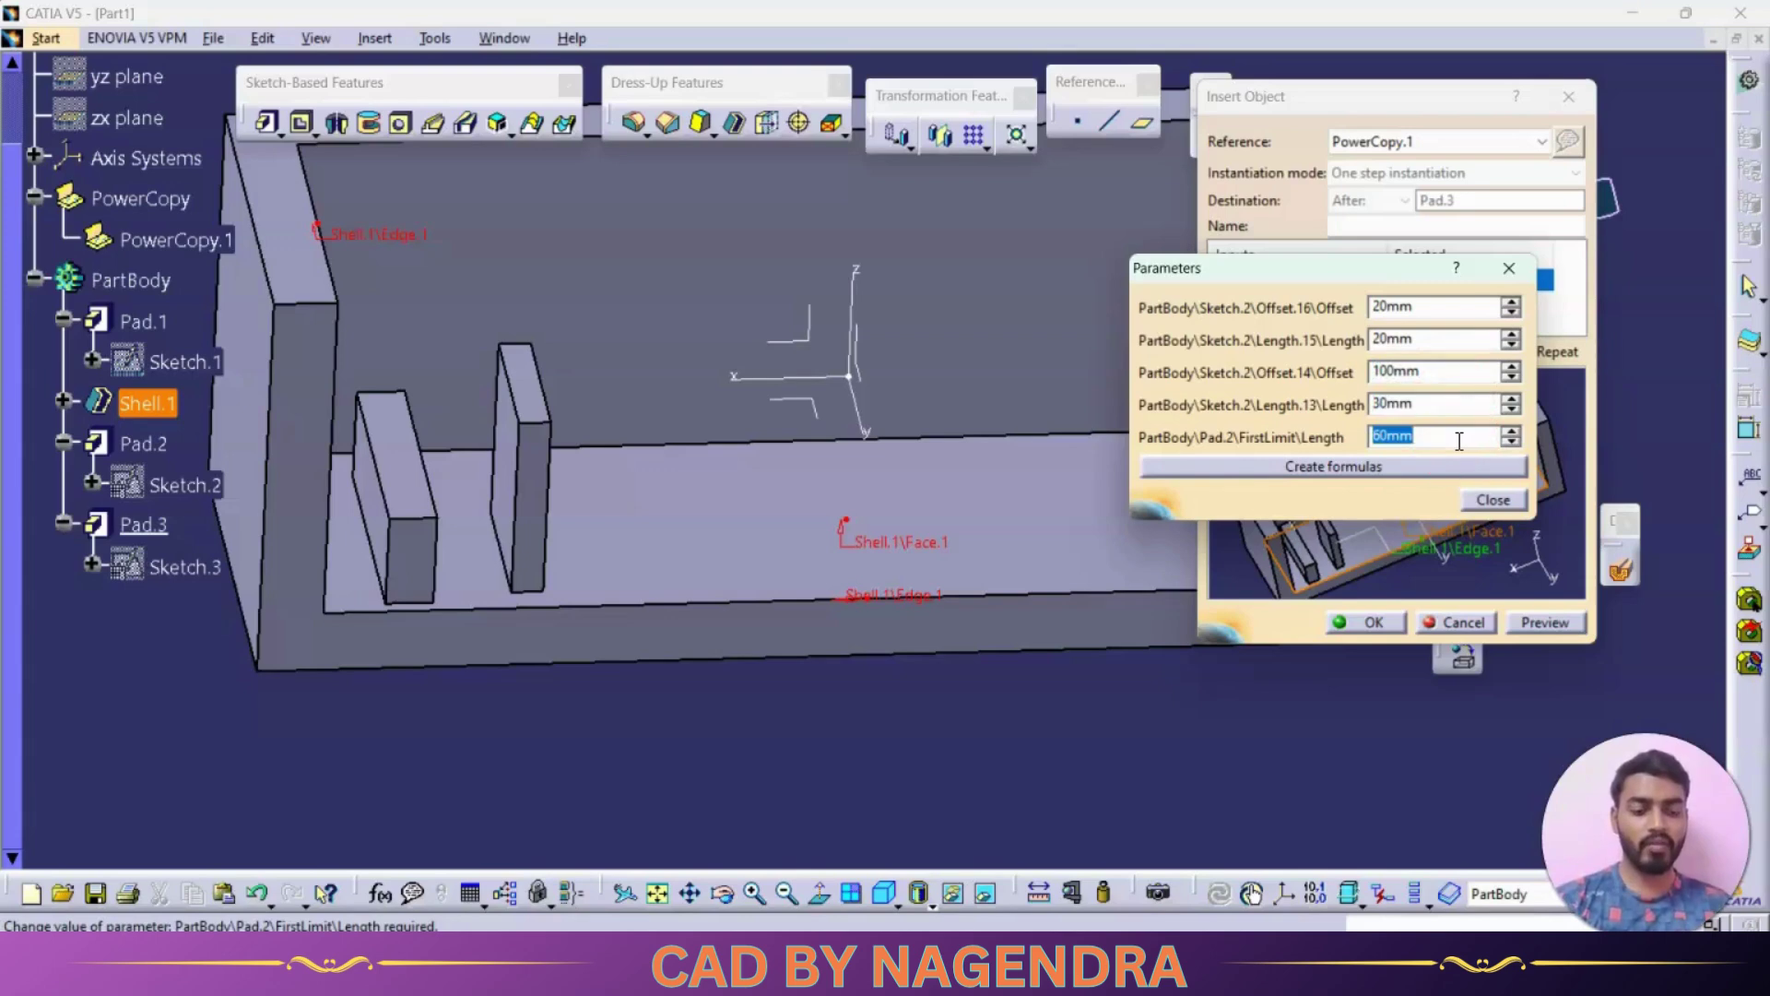
{"action": "type", "text": "10"}
{"action": "left_click", "coordinate": [1493, 500]}
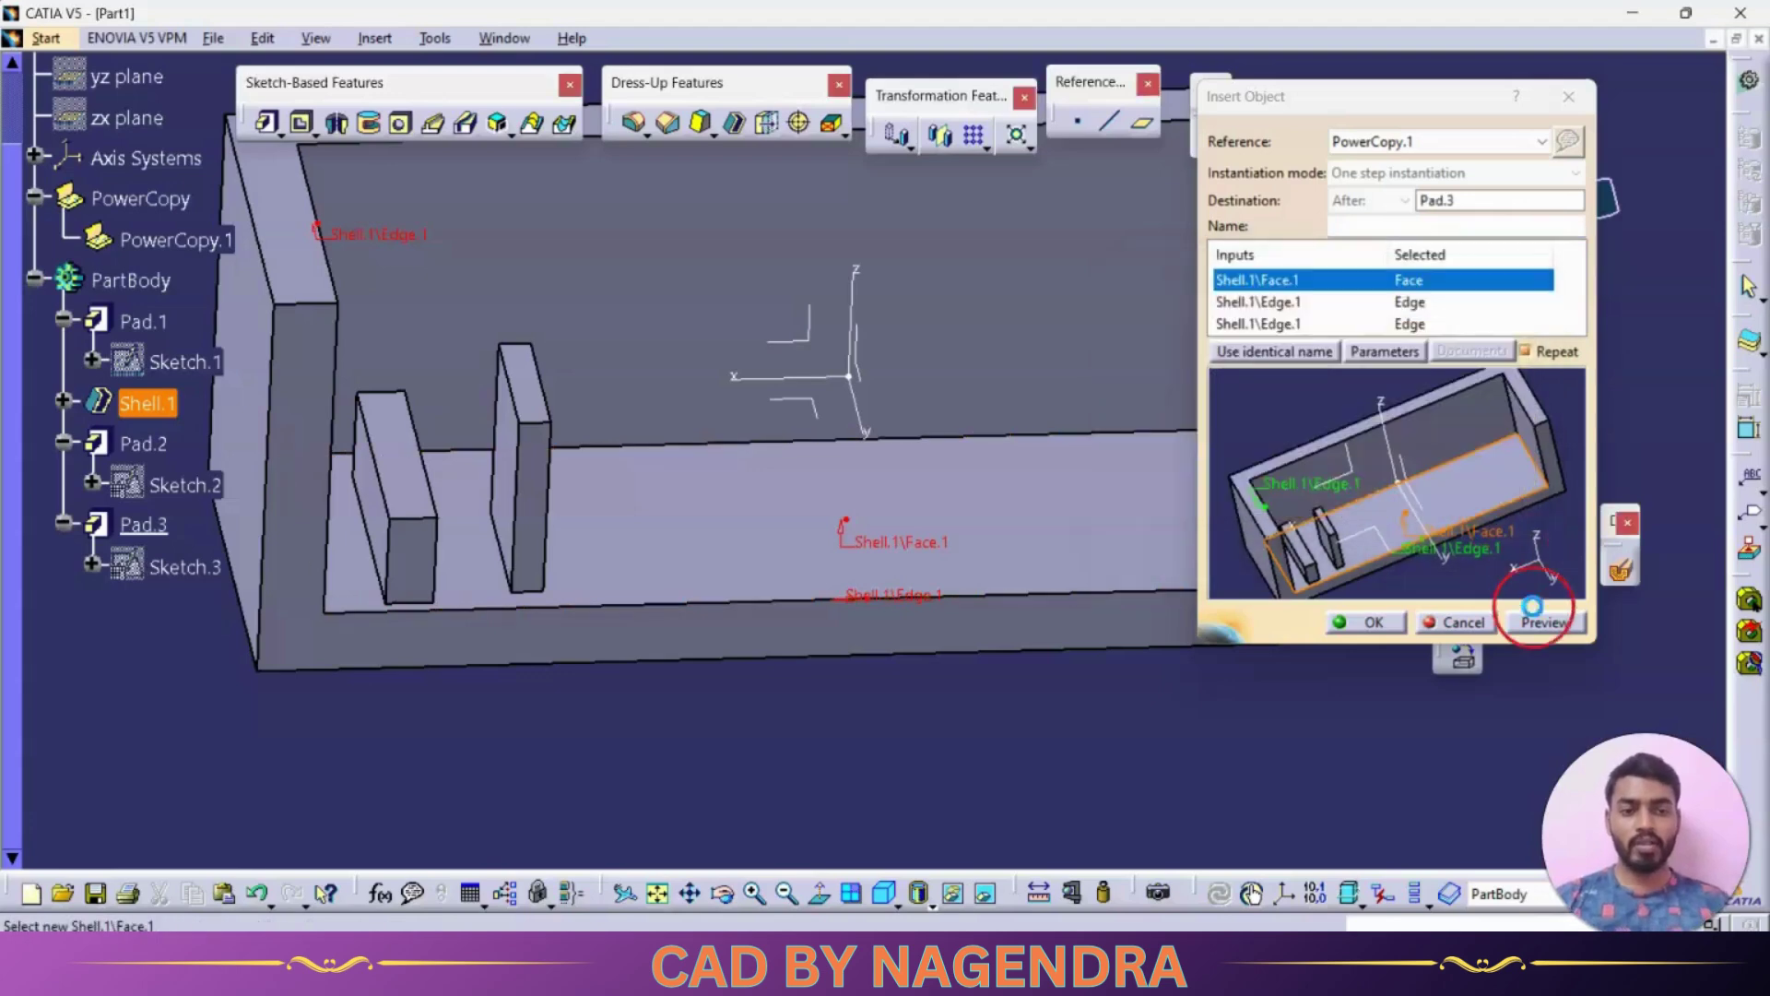
Step: Preview and create the new rib pad, dismiss the warning, and finish instantiating the Power Copy
{"action": "left_click", "coordinate": [1544, 622]}
{"action": "middle_click_drag", "start_coordinate": [1003, 621], "coordinate": [758, 704]}
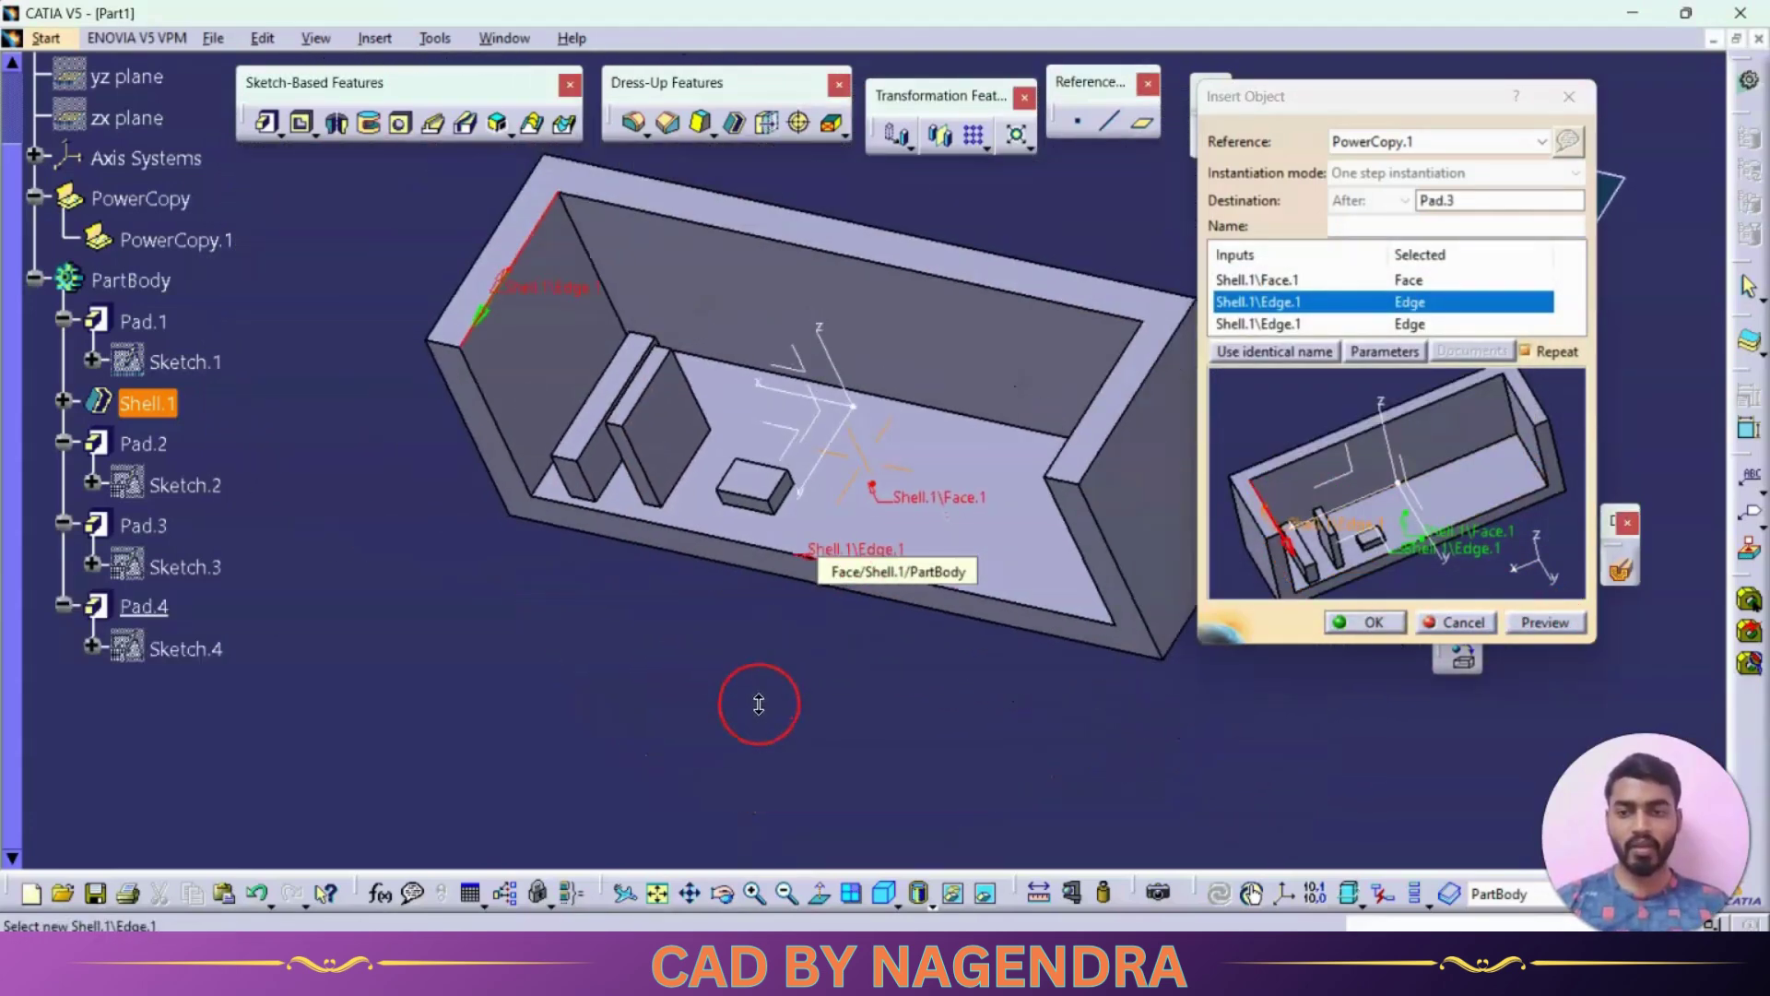
{"action": "left_click", "coordinate": [1364, 627]}
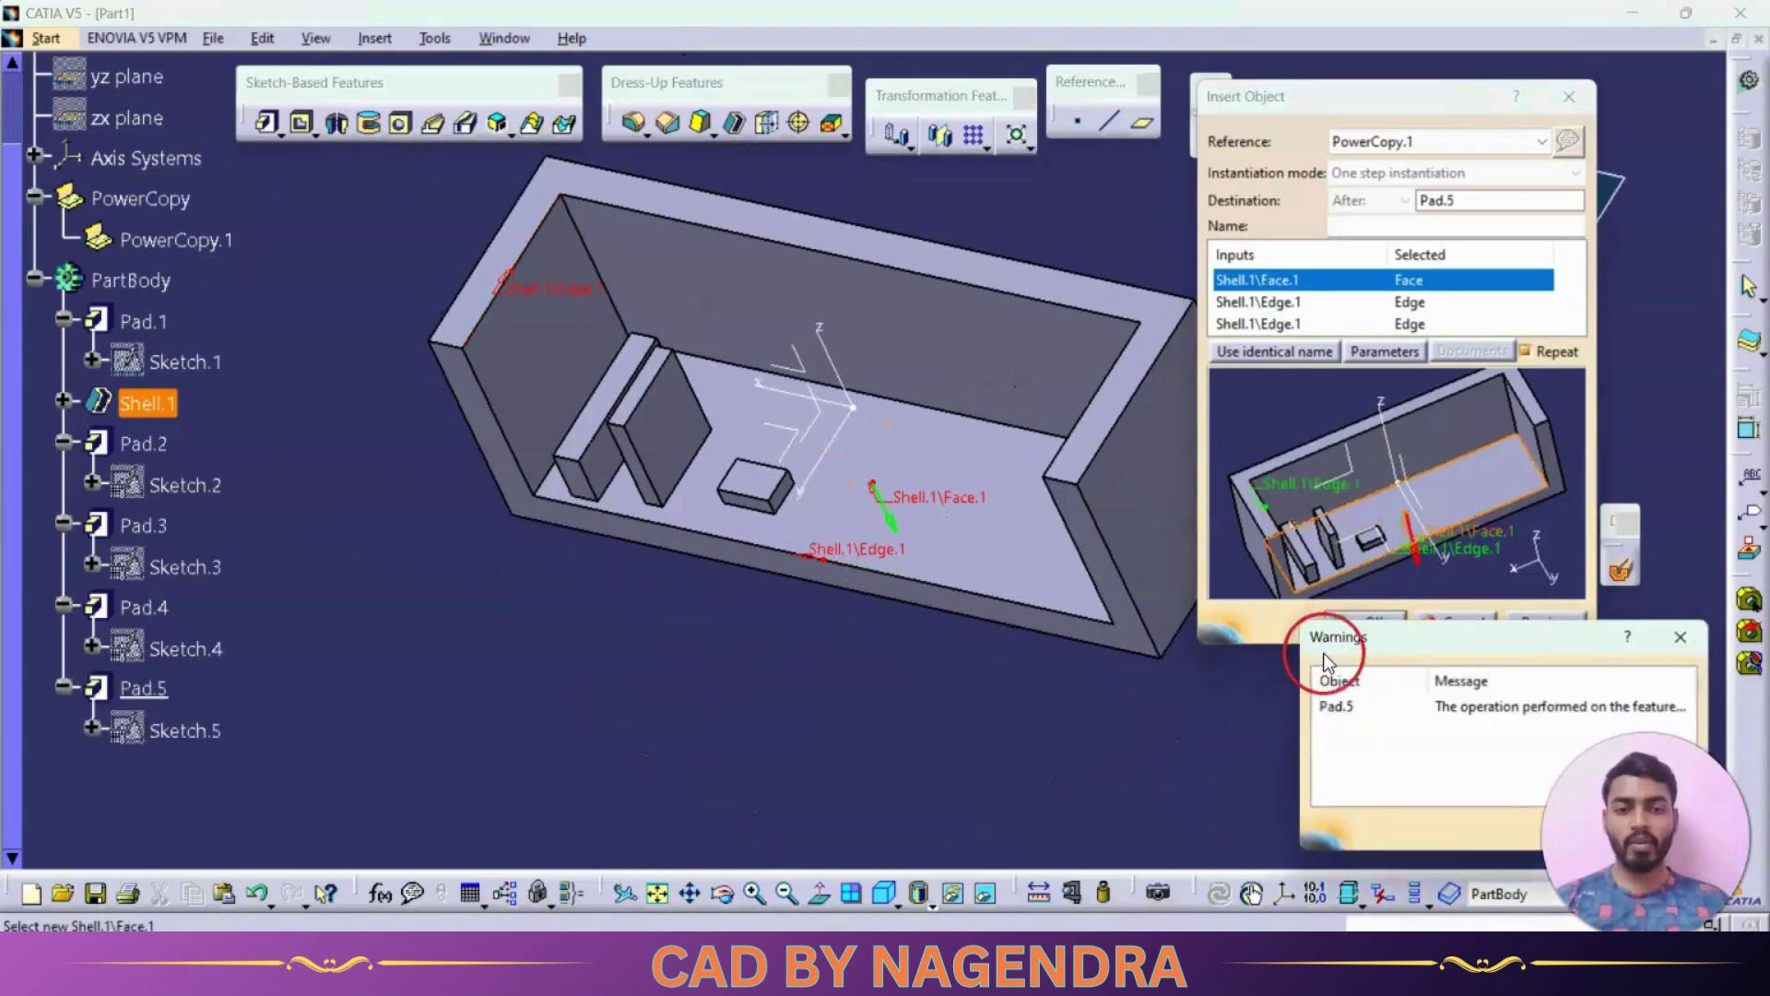
{"action": "left_click", "coordinate": [1680, 636]}
{"action": "left_click", "coordinate": [1462, 624]}
{"action": "middle_click_drag", "start_coordinate": [833, 704], "coordinate": [922, 636]}
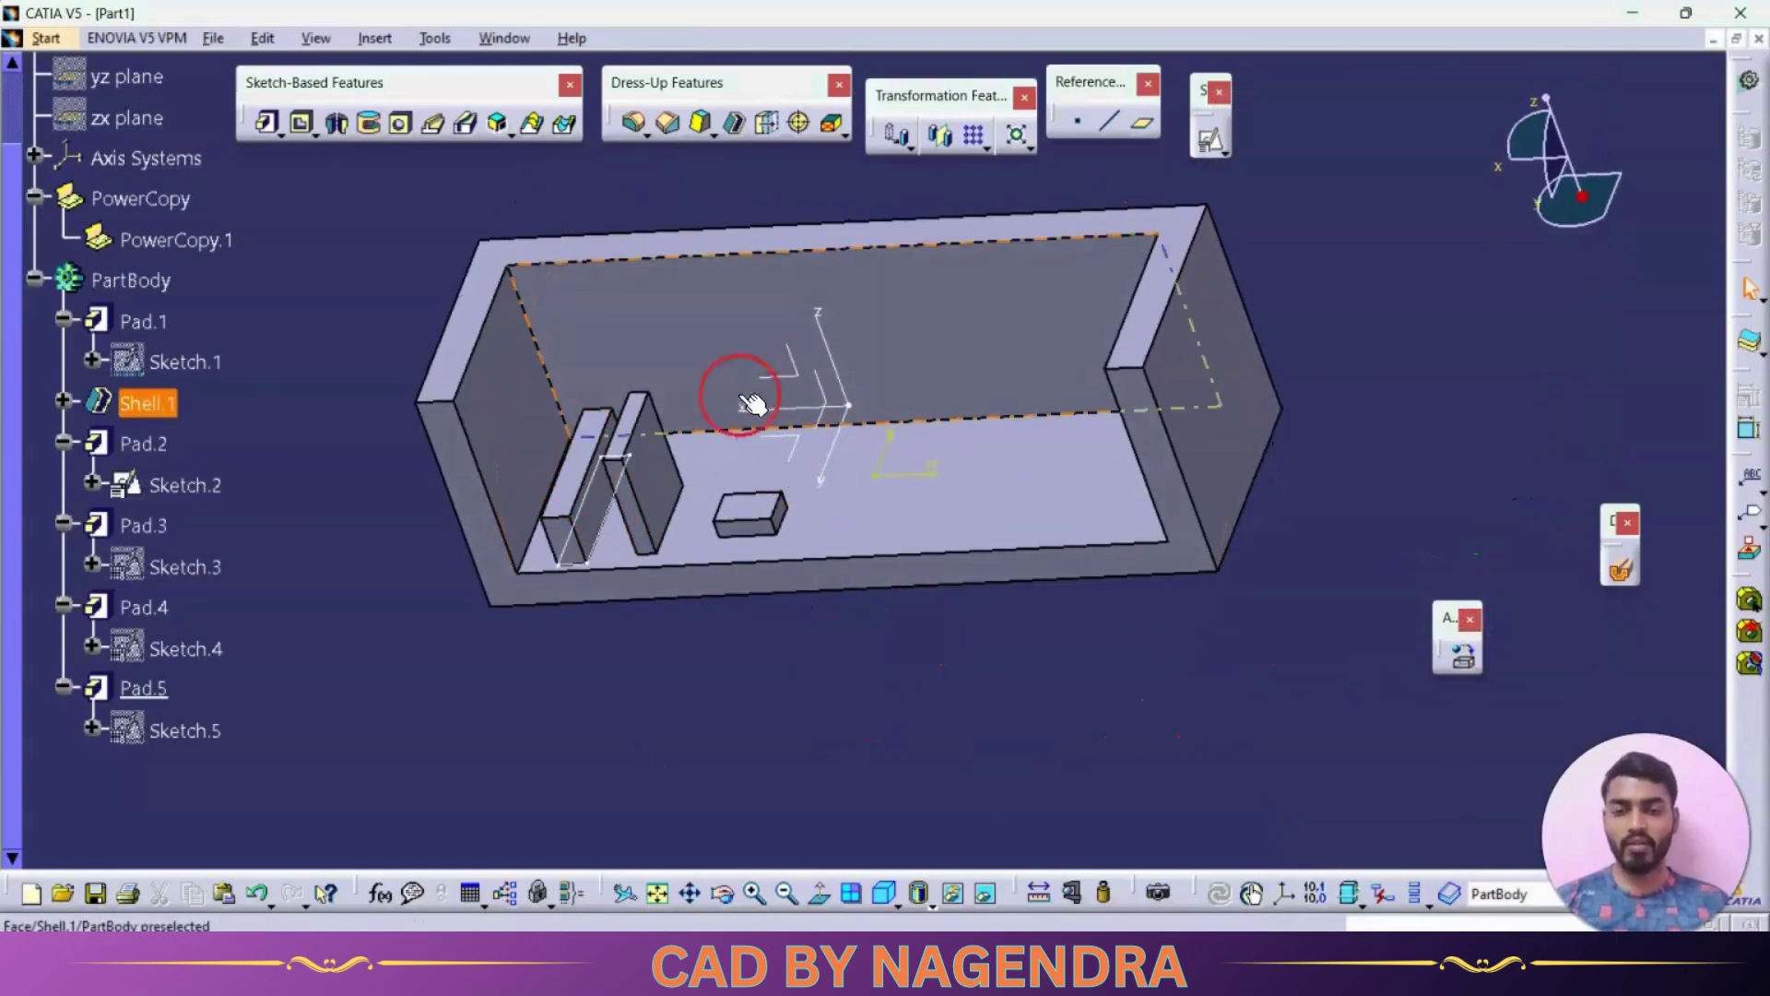
{"action": "middle_click_drag", "start_coordinate": [877, 849], "coordinate": [1042, 657]}
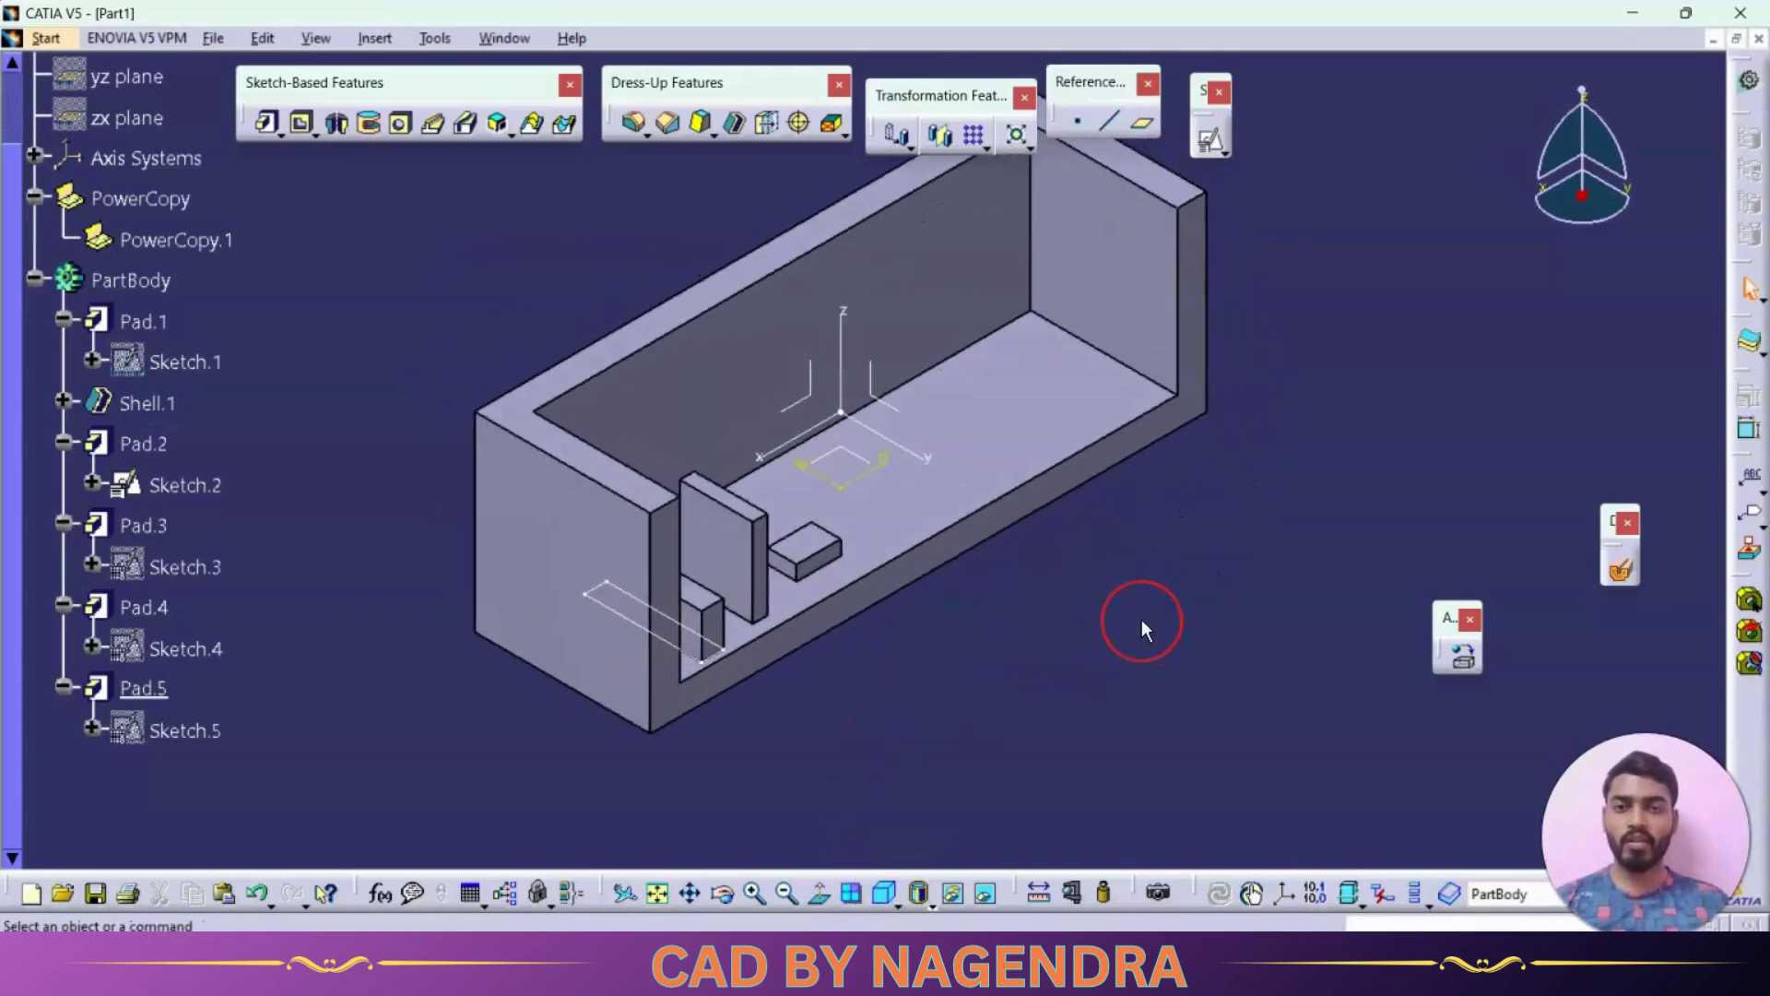